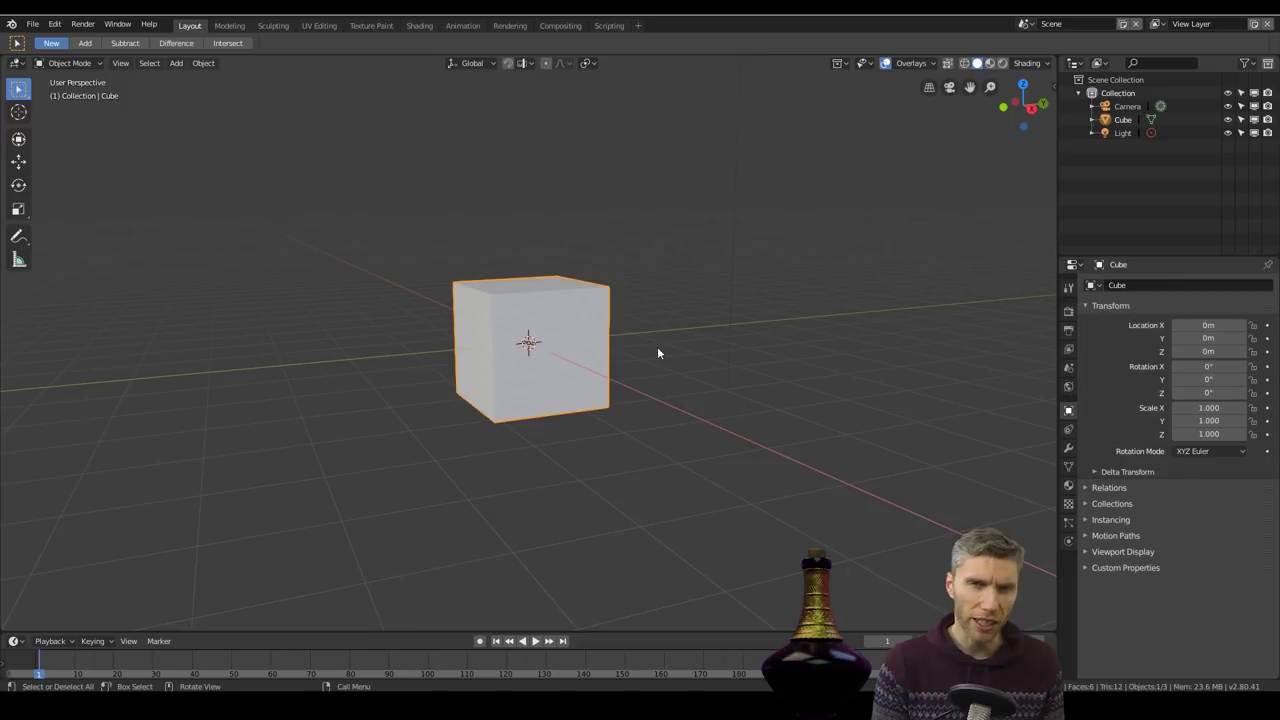
# Step: Replace the default cube with a UV sphere and open its mesh for editing in front orthographic view
pyautogui.press('Delete')
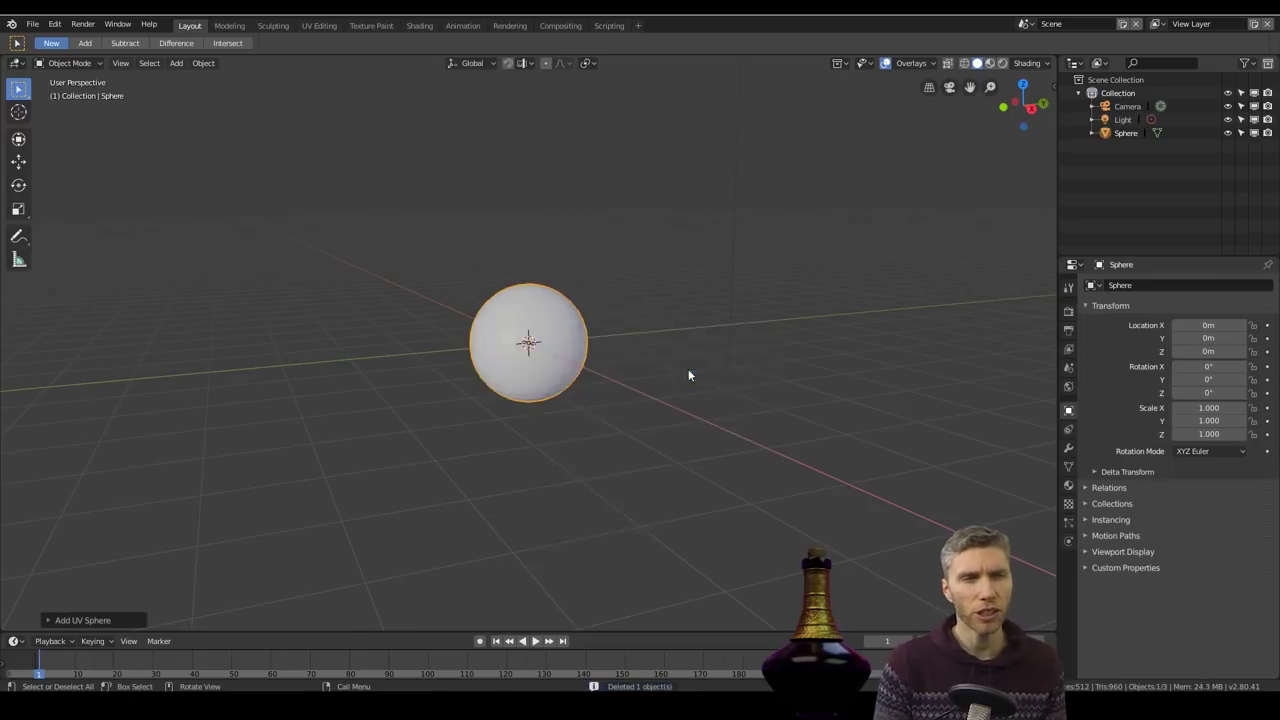
pyautogui.scroll(5, 641, 337)
pyautogui.press('Tab')
pyautogui.press('KP_1')
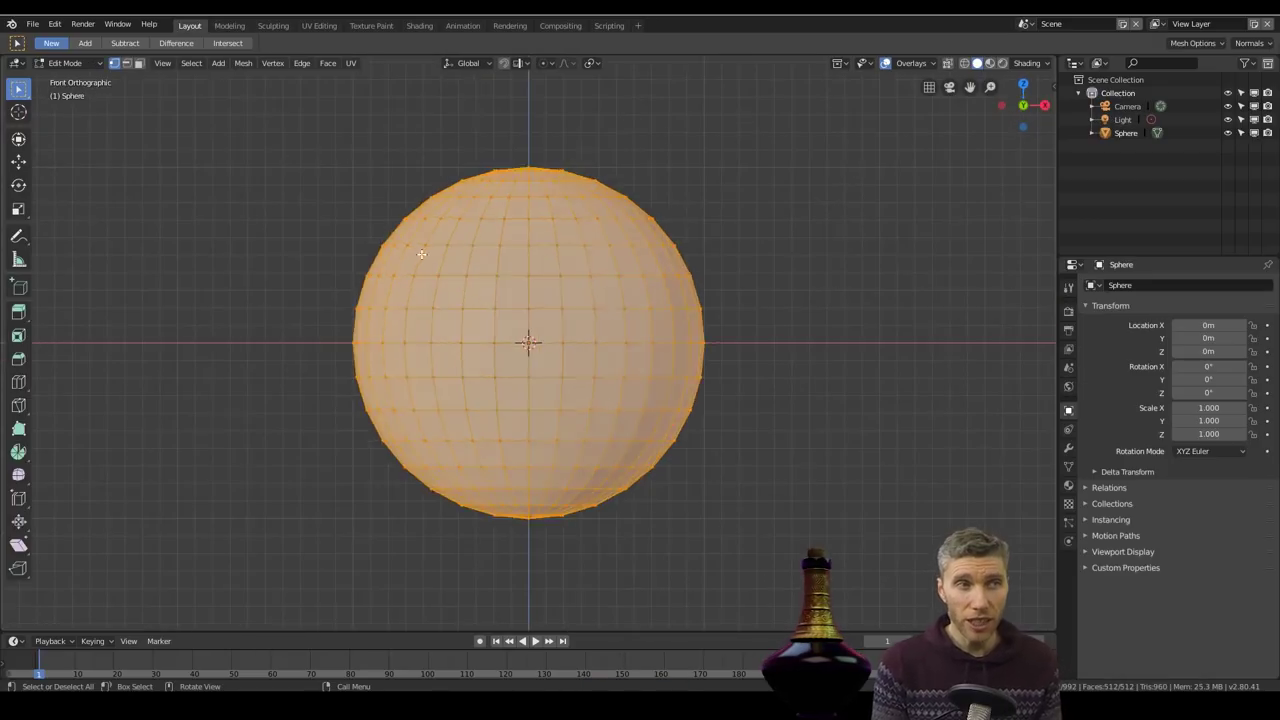
# Step: Show the sphere in wireframe and select the faces of its top cap in face mode
pyautogui.hotkey('alt', 'a')
pyautogui.hotkey('shift', 'z')
pyautogui.press('3')
pyautogui.moveTo(314, 112); pyautogui.dragTo(532, 548)
pyautogui.press('x')
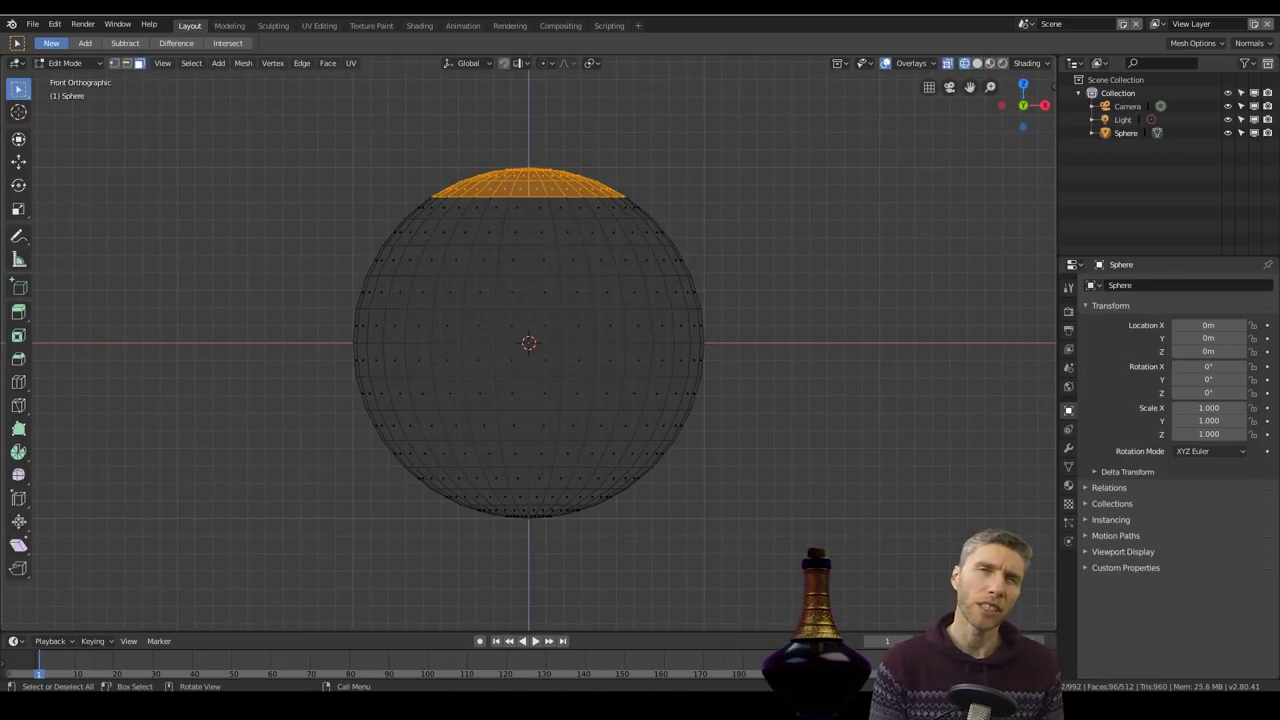
# Step: Extrude the sphere's top cap upward and scale it to start the bottle shoulder
pyautogui.moveTo(643, 166); pyautogui.dragTo(634, 191, button='middle')
pyautogui.press('e')
pyautogui.click(684, 152)
pyautogui.press('s')
pyautogui.click(662, 135)
pyautogui.keyDown('shift'); pyautogui.moveTo(656, 116); pyautogui.dragTo(673, 289, button='middle'); pyautogui.keyUp('shift')
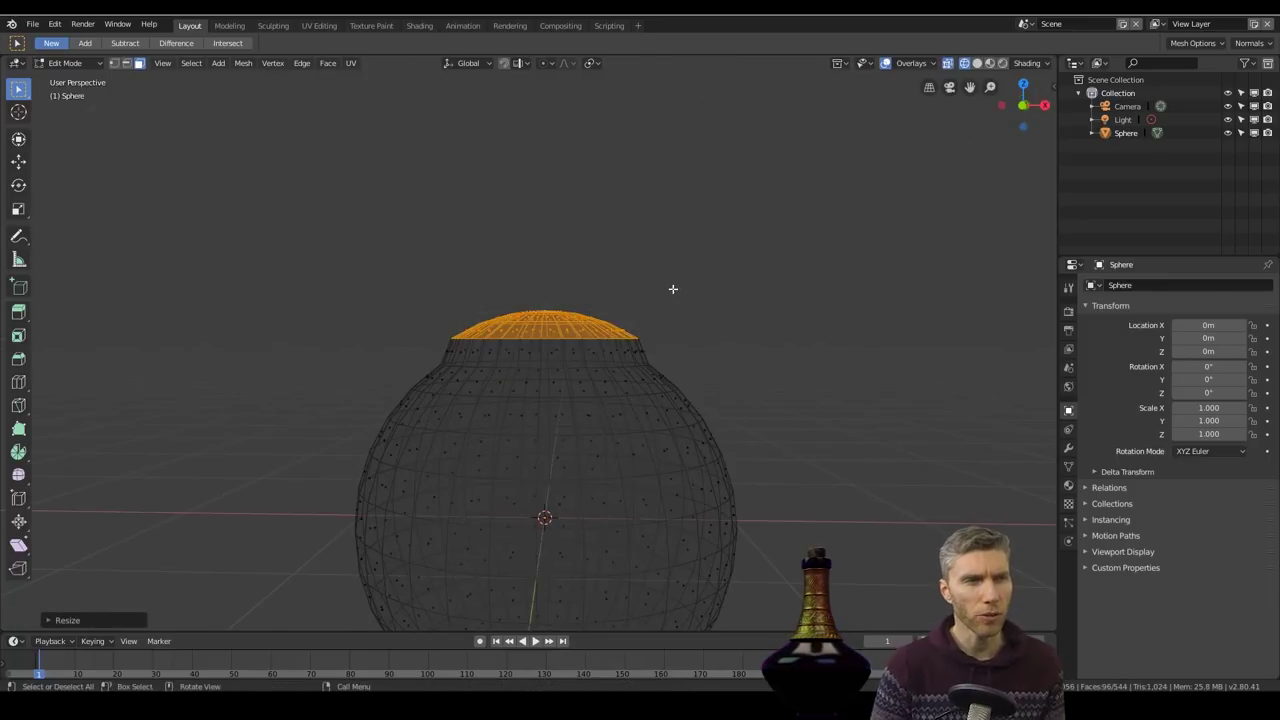
# Step: Undo the last edits, then narrow the cap and extrude it upward to form the bottle neck
pyautogui.click(683, 175)
pyautogui.scroll(-4, 692, 300)
pyautogui.hotkey('ctrl', 'z')
pyautogui.hotkey('ctrl', 'z')
pyautogui.scroll(5, 700, 308)
pyautogui.press('s')
pyautogui.click(740, 304)
pyautogui.press('e')
pyautogui.click(738, 210)
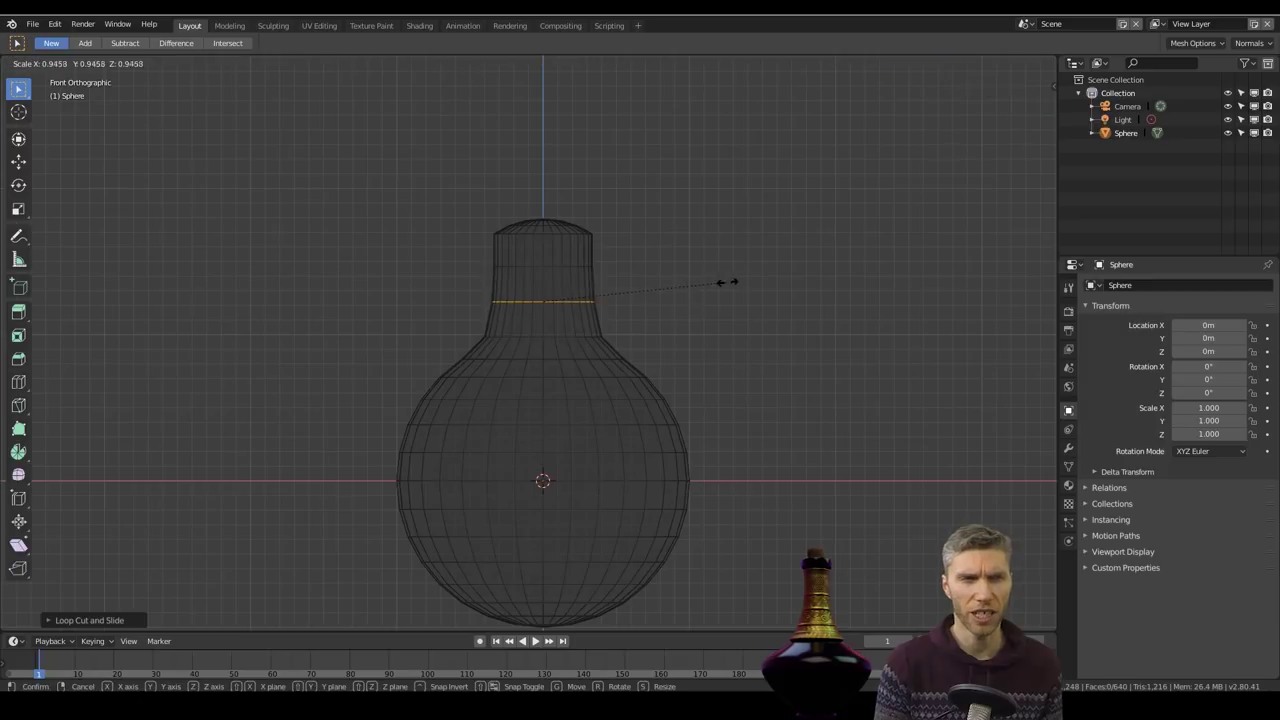
# Step: Delete the cap faces on the neck and extrude the open edge into a wider rim that turns inward
pyautogui.press('x')
pyautogui.click(622, 263)
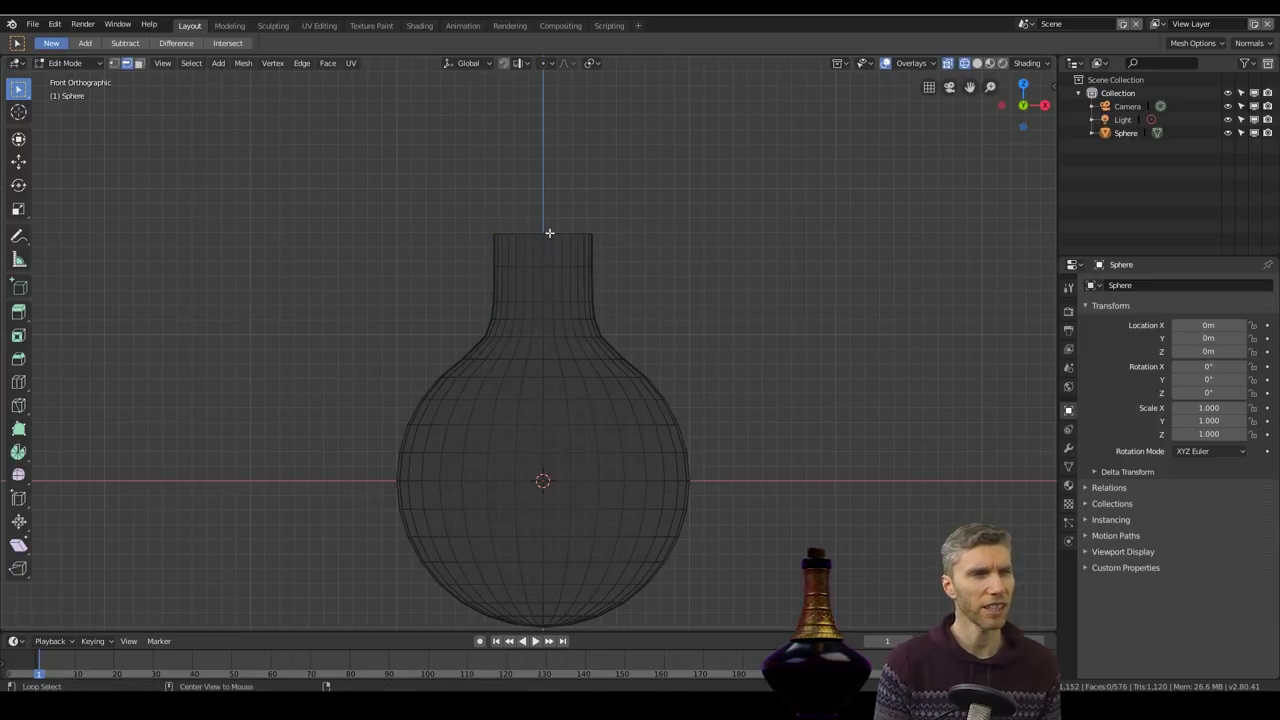
pyautogui.click(690, 192)
pyautogui.press('s')
pyautogui.moveTo(703, 146)
pyautogui.mouseDown(button='middle')
pyautogui.moveTo(737, 209)
pyautogui.moveTo(684, 160)
pyautogui.mouseUp(button='middle')
pyautogui.click(698, 212)
pyautogui.press('e')
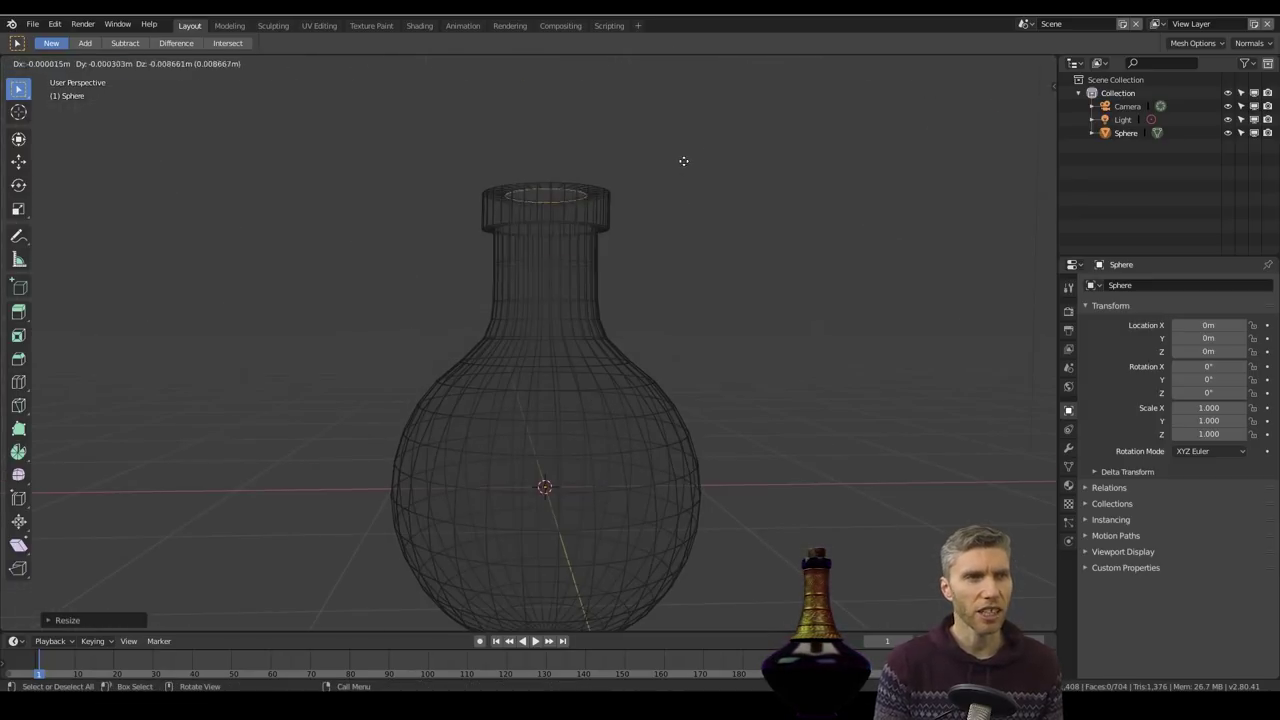
# Step: Duplicate the faces of the round body and scale the copy down as the bottle's inner wall
pyautogui.press('KP_1')
pyautogui.moveTo(349, 303); pyautogui.dragTo(748, 604)
pyautogui.hotkey('shift', 'd')
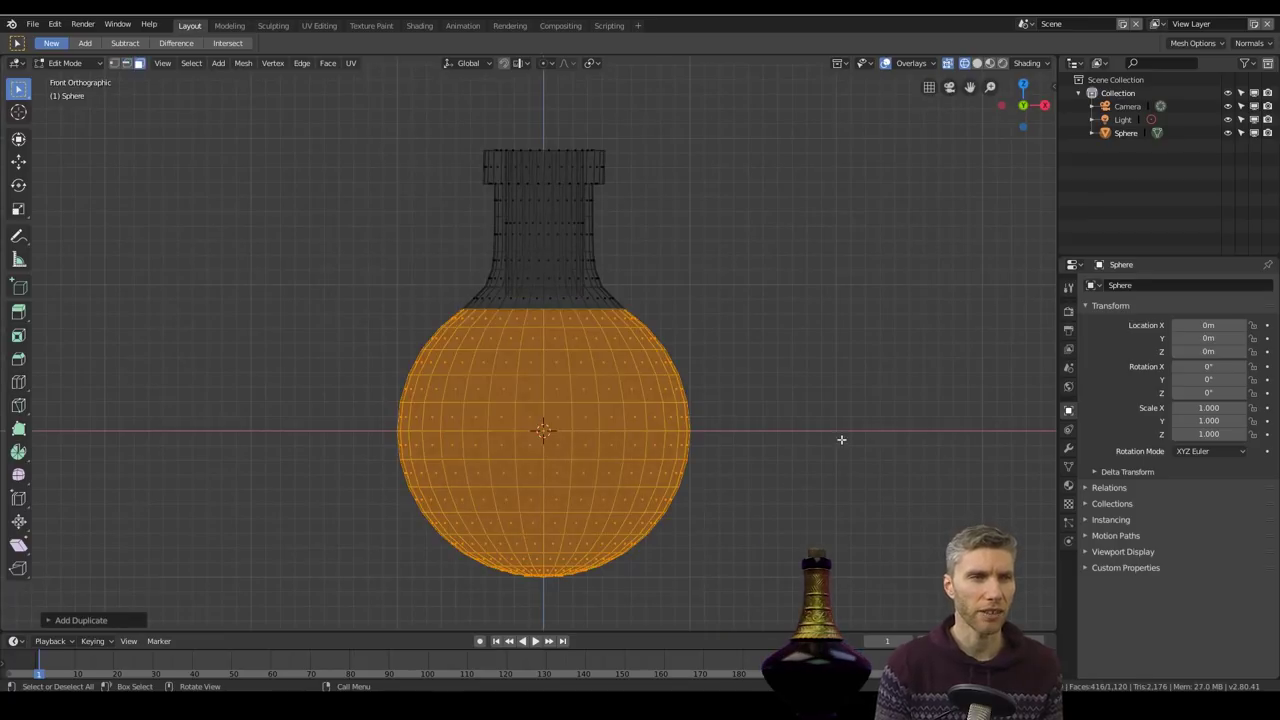
pyautogui.press('s')
pyautogui.click(797, 425)
# Step: Bridge the lower edge loop of the inner neck to the open edge loop of the inner body
pyautogui.moveTo(698, 340); pyautogui.dragTo(689, 357, button='middle')
pyautogui.scroll(4, 640, 340)
pyautogui.press('2')
pyautogui.keyDown('alt'); pyautogui.click(524, 314); pyautogui.keyUp('alt')
pyautogui.hotkey('ctrl', 'e')
pyautogui.click(521, 270)
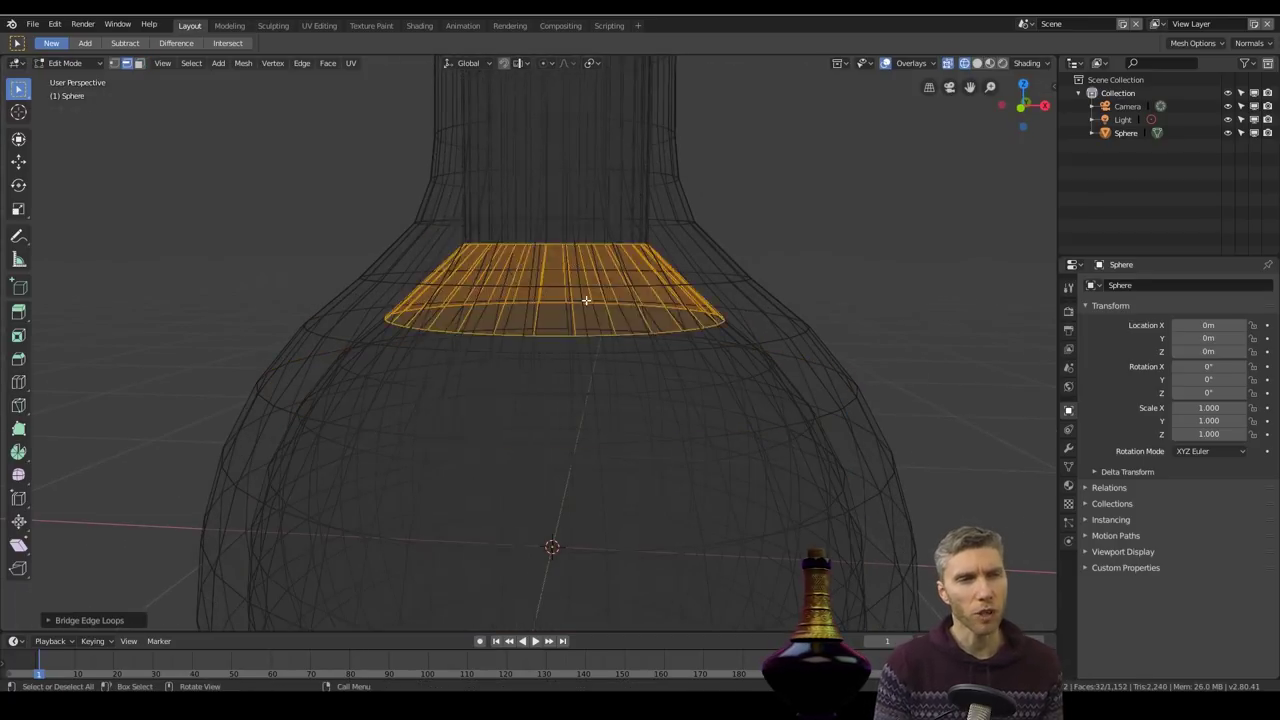
# Step: Add an edge loop to the bridged inner shoulder and scale it to smooth the transition
pyautogui.scroll(-1, 540, 298)
pyautogui.hotkey('ctrl', 'r')
pyautogui.click(516, 297)
pyautogui.scroll(-3, 530, 292)
pyautogui.moveTo(535, 290); pyautogui.dragTo(553, 240, button='middle')
pyautogui.scroll(2, 548, 215)
# Step: Add an edge loop around the inner neck and scale the inner loops to adjust the wall thickness
pyautogui.hotkey('ctrl', 'r')
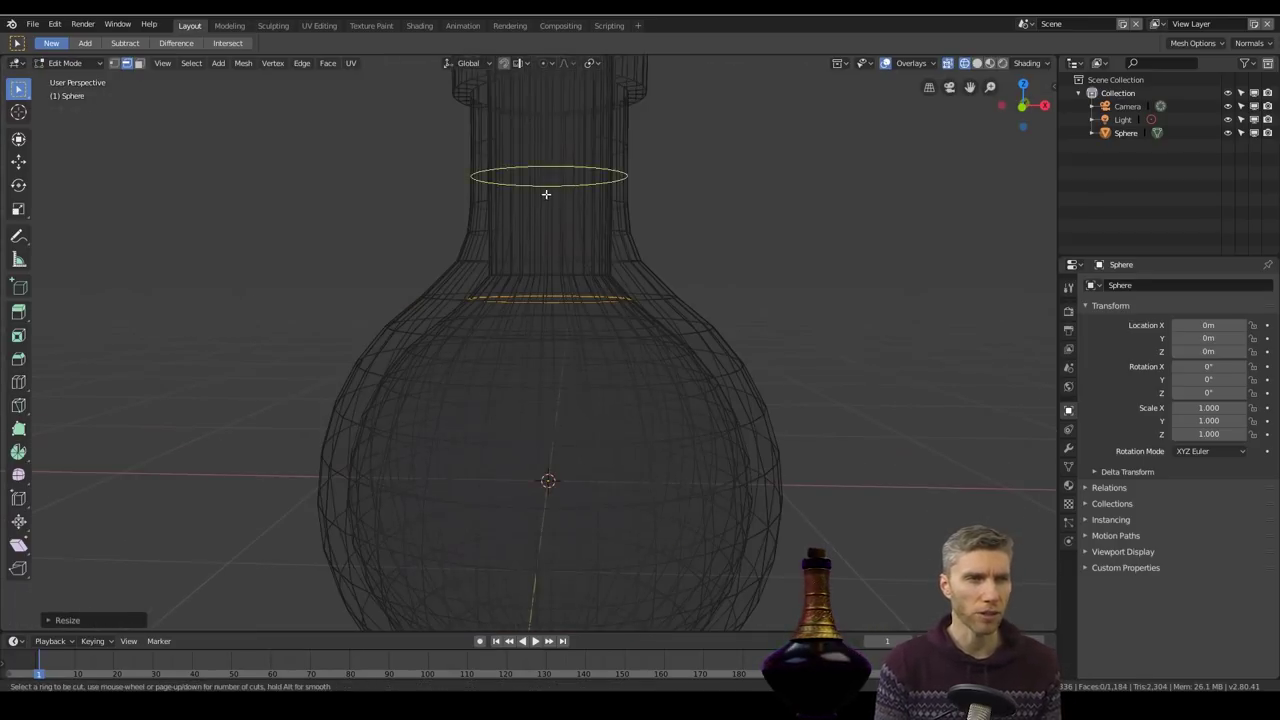
pyautogui.press('s')
pyautogui.click(630, 275)
pyautogui.moveTo(646, 289); pyautogui.dragTo(660, 345, button='middle')
pyautogui.keyDown('alt'); pyautogui.click(620, 258); pyautogui.keyUp('alt')
pyautogui.press('s')
pyautogui.click(850, 280)
pyautogui.scroll(-3, 640, 272)
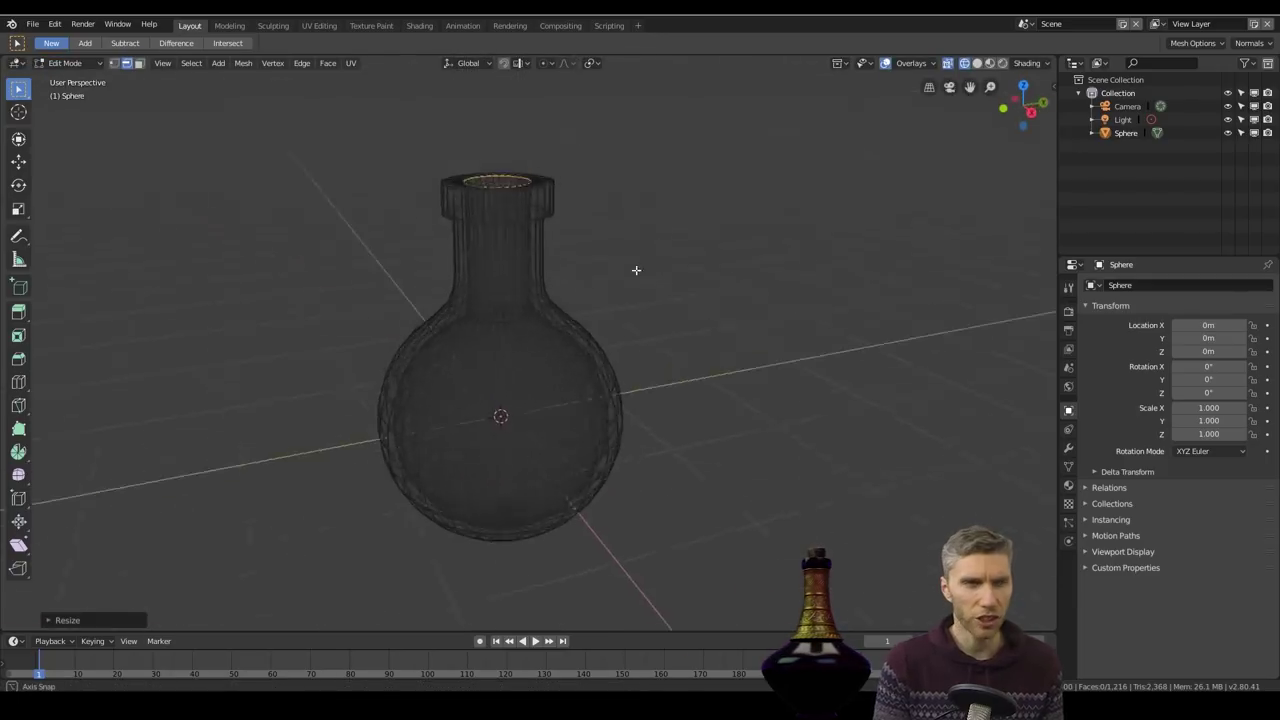
# Step: Select all vertices of the bottle mesh and run a vertex command on them
pyautogui.moveTo(634, 400); pyautogui.dragTo(629, 348, button='middle')
pyautogui.press('1')
pyautogui.press('a')
pyautogui.click(273, 63)
pyautogui.click(320, 283)
# Step: Bevel the outer edge loops along the upper and lower edges of the bottle's rim
pyautogui.scroll(-5, 500, 320)
pyautogui.moveTo(480, 300); pyautogui.dragTo(500, 262, button='middle')
pyautogui.scroll(4, 540, 330)
pyautogui.keyDown('alt'); pyautogui.click(447, 249); pyautogui.keyUp('alt')
pyautogui.click(671, 243)
pyautogui.keyDown('alt'); pyautogui.click(331, 259); pyautogui.keyUp('alt')
pyautogui.hotkey('ctrl', 'b')
pyautogui.click(657, 271)
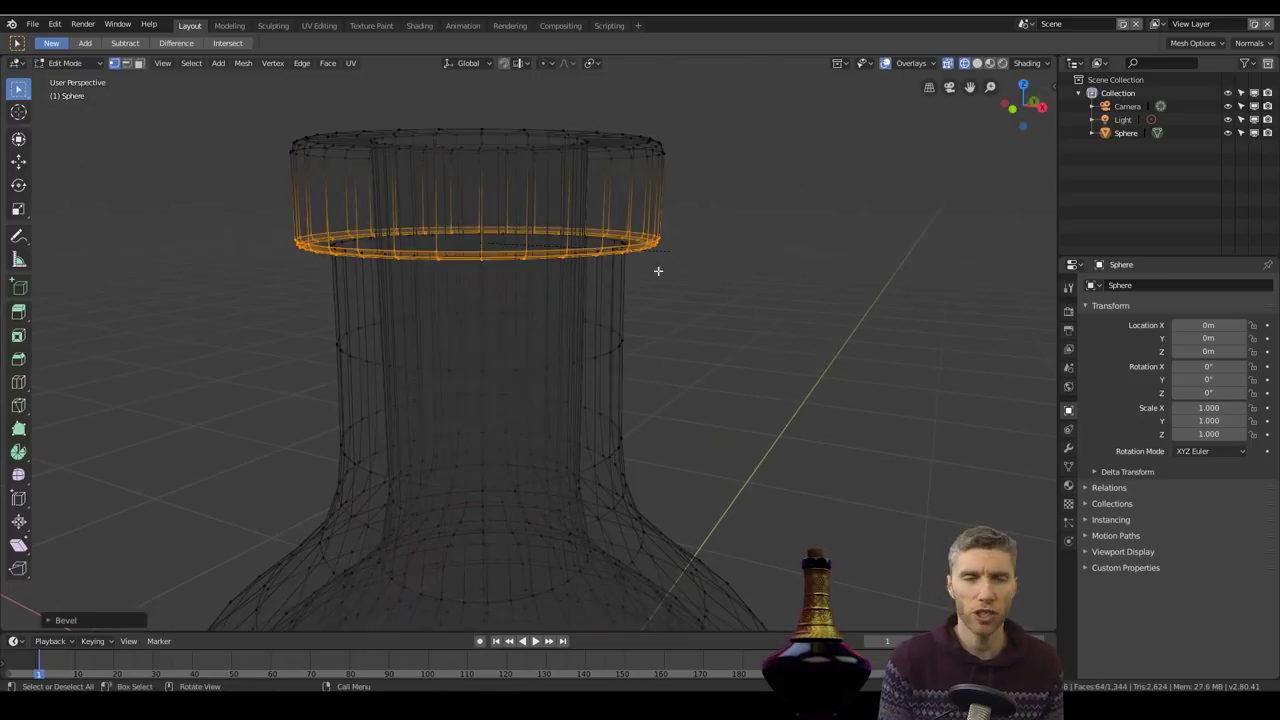
# Step: Bevel the inner edge loop of the rim and the edge loop around the neck
pyautogui.keyDown('alt'); pyautogui.click(598, 190); pyautogui.keyUp('alt')
pyautogui.hotkey('ctrl', 'b')
pyautogui.click(900, 177)
pyautogui.keyDown('alt'); pyautogui.click(480, 371); pyautogui.keyUp('alt')
pyautogui.hotkey('ctrl', 'b')
pyautogui.click(700, 400)
pyautogui.scroll(-4, 729, 406)
pyautogui.moveTo(729, 406); pyautogui.dragTo(743, 337, button='middle')
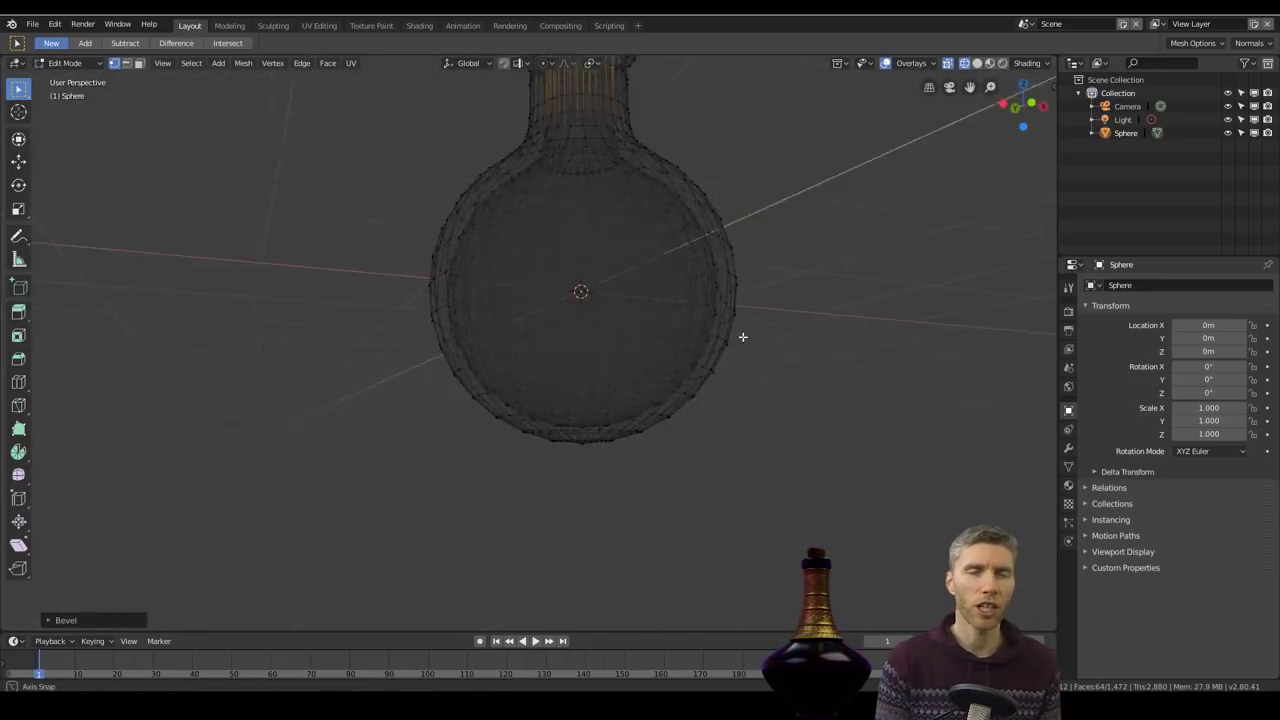
pyautogui.scroll(-4, 697, 394)
pyautogui.press('Tab')
pyautogui.scroll(6, 586, 390)
pyautogui.press('Tab')
pyautogui.press('KP_1')
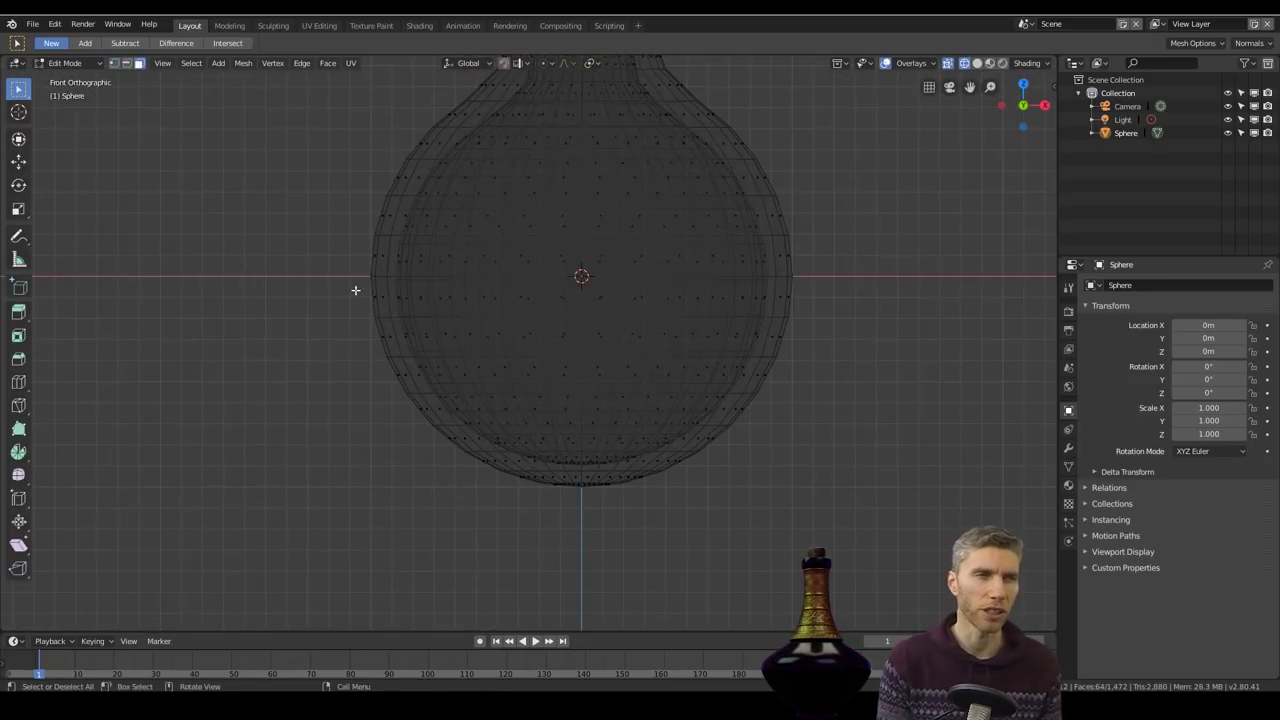
pyautogui.moveTo(354, 286); pyautogui.dragTo(800, 495)
pyautogui.scroll(2, 585, 490)
pyautogui.click(598, 517)
pyautogui.scroll(7, 598, 517)
pyautogui.moveTo(598, 517)
pyautogui.mouseDown(button='middle')
pyautogui.moveTo(554, 428)
pyautogui.moveTo(526, 309)
pyautogui.mouseUp(button='middle')
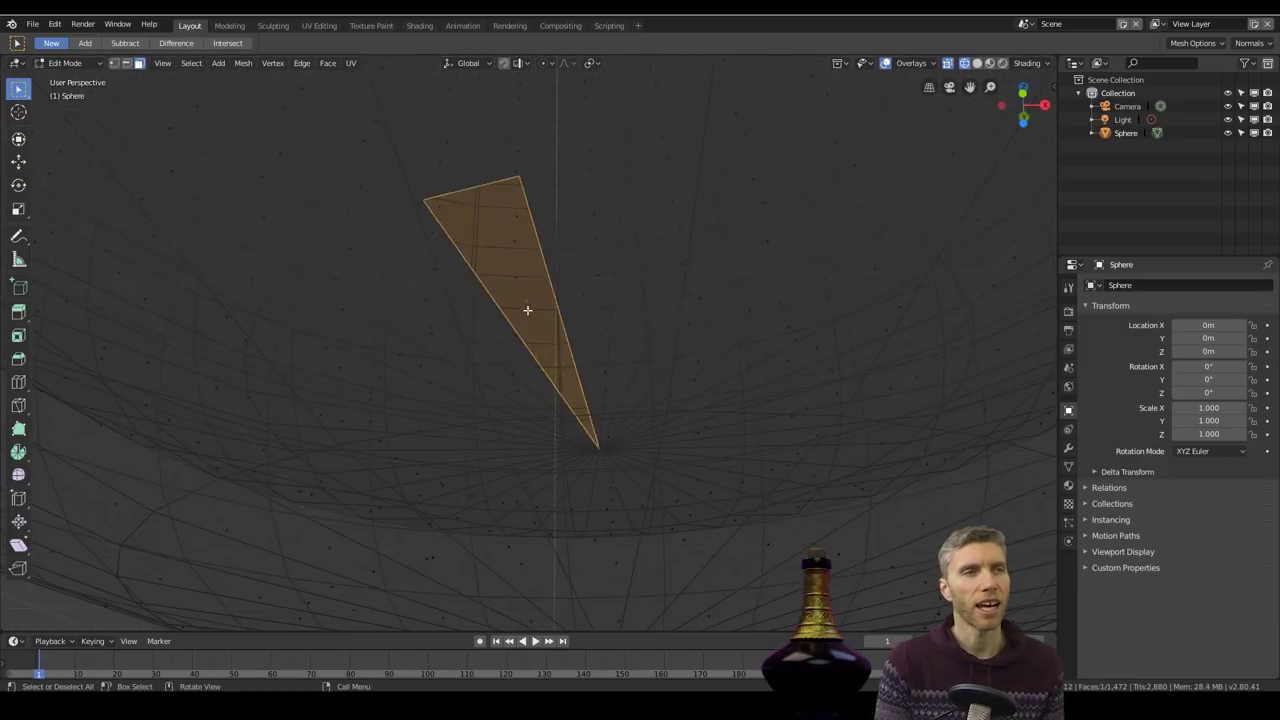
pyautogui.scroll(-6, 526, 309)
pyautogui.moveTo(554, 454); pyautogui.dragTo(642, 413, button='middle')
# Step: Select the bottom cap faces of the body in solid shading and grow the selection six times
pyautogui.hotkey('shift', 'z')
pyautogui.press('a')
pyautogui.hotkey('alt', 'a')
pyautogui.moveTo(531, 386); pyautogui.dragTo(557, 408)
pyautogui.moveTo(557, 403); pyautogui.dragTo(583, 449, button='middle')
pyautogui.press('ctrl+KP_Add')
pyautogui.press('ctrl+KP_Add')
pyautogui.press('ctrl+KP_Add')
pyautogui.press('ctrl+KP_Add')
pyautogui.press('ctrl+KP_Add')
pyautogui.press('ctrl+KP_Add')
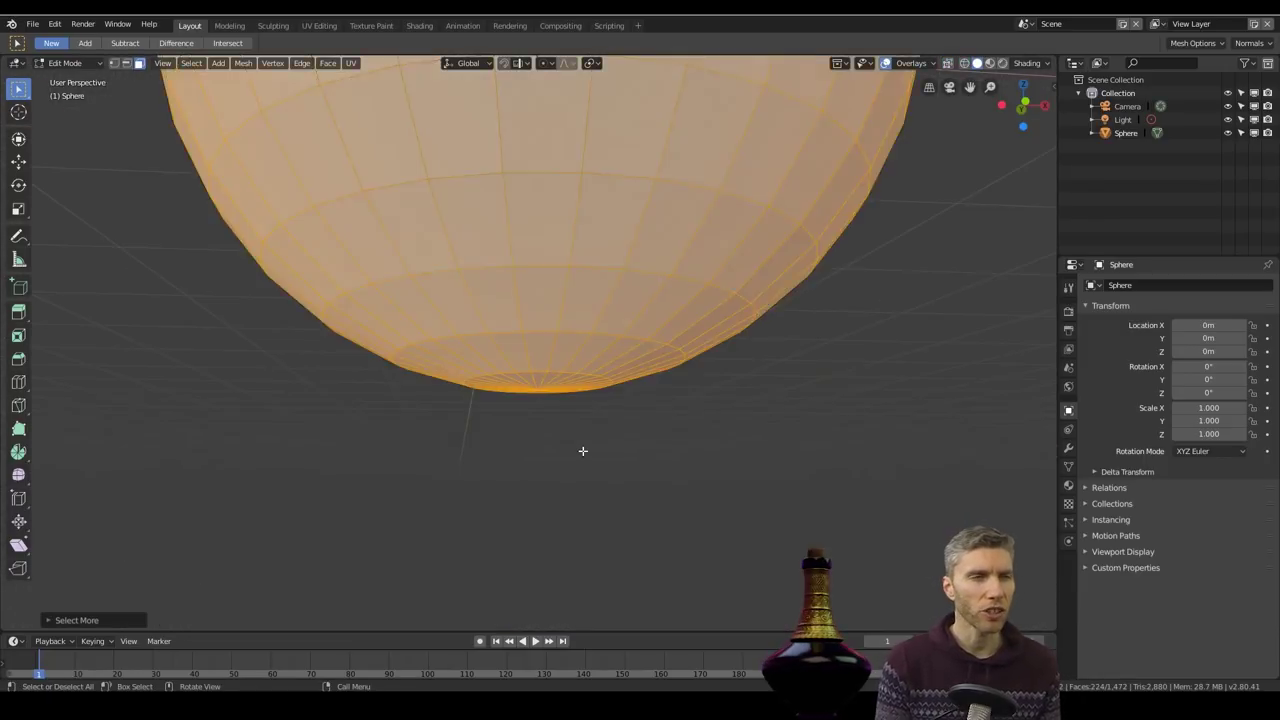
# Step: Duplicate the selected lower body faces in place and scale the copy down to fit inside the bottle
pyautogui.scroll(-3, 590, 446)
pyautogui.hotkey('shift', 'd')
pyautogui.rightClick(645, 392)
pyautogui.hotkey('shift', 'z')
pyautogui.press('s')
pyautogui.click(722, 360)
# Step: Move the duplicated bowl along the Z axis so it sits in the bottom of the bottle as liquid
pyautogui.moveTo(725, 364)
pyautogui.mouseDown(button='middle')
pyautogui.moveTo(694, 337)
pyautogui.moveTo(711, 377)
pyautogui.mouseUp(button='middle')
pyautogui.press('g')
pyautogui.press('z')
pyautogui.click(674, 334)
pyautogui.rightClick(690, 332)
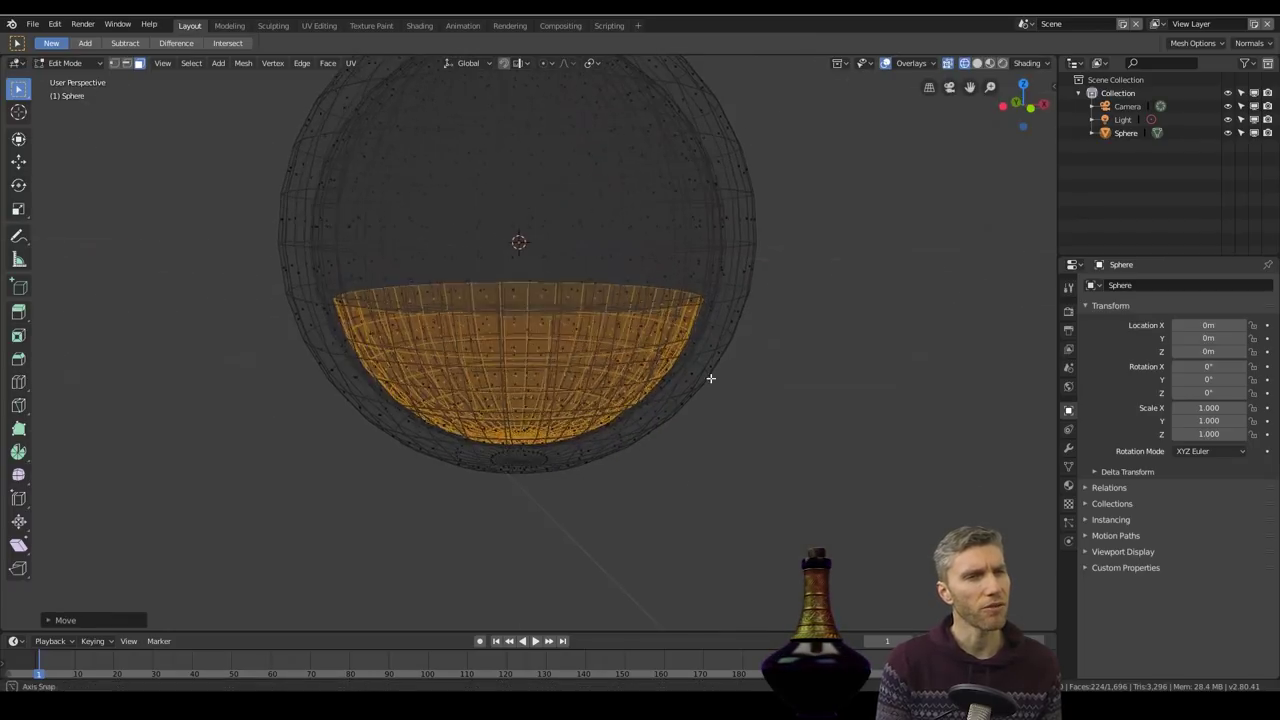
# Step: Scale the upper edge of the liquid bowl to fit the bottle's inner wall
pyautogui.hotkey('alt', 'a')
pyautogui.keyDown('alt'); pyautogui.click(519, 321); pyautogui.keyUp('alt')
pyautogui.click(565, 124)
pyautogui.press('s')
pyautogui.click(630, 282)
# Step: Isolate the liquid bowl by hiding the bottle's faces
pyautogui.scroll(3, 560, 345)
pyautogui.moveTo(540, 358); pyautogui.dragTo(501, 393, button='middle')
pyautogui.hotkey('ctrl', 'l')
pyautogui.press('h')
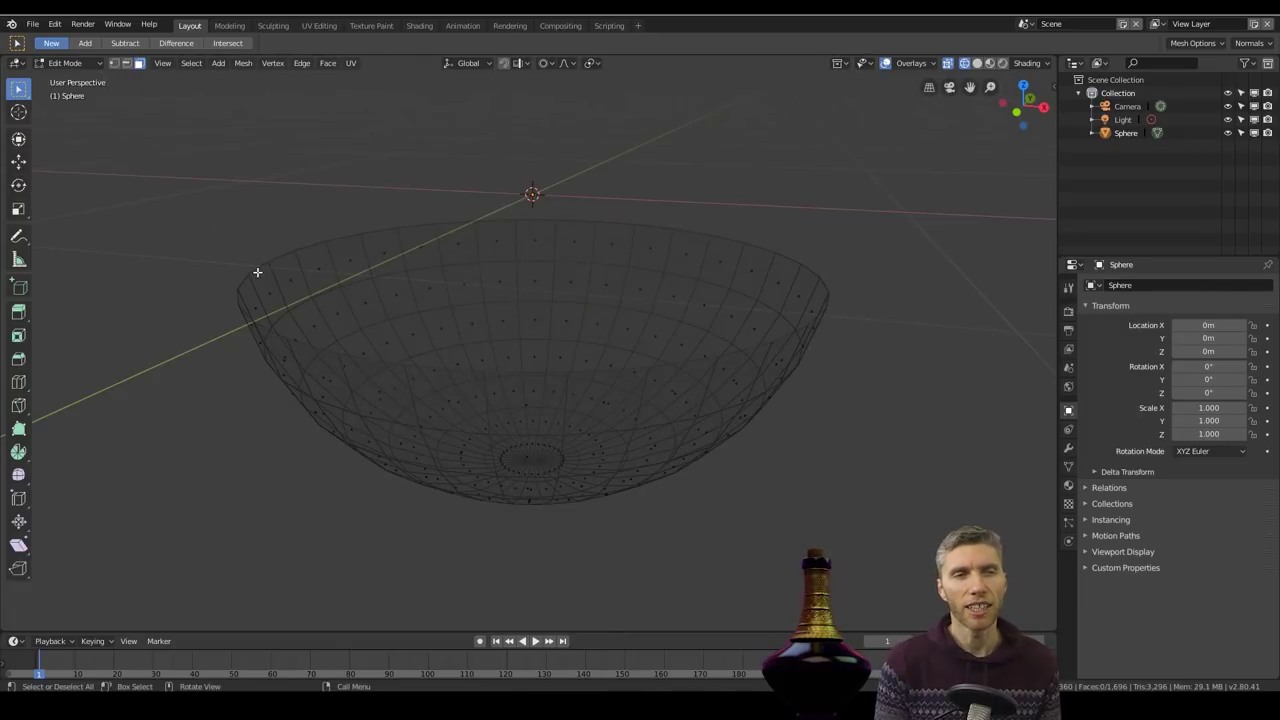
# Step: Scale the rim of the liquid bowl and add a loop cut close to it
pyautogui.press('s')
pyautogui.click(838, 248)
pyautogui.hotkey('ctrl', 'r')
pyautogui.click(740, 315)
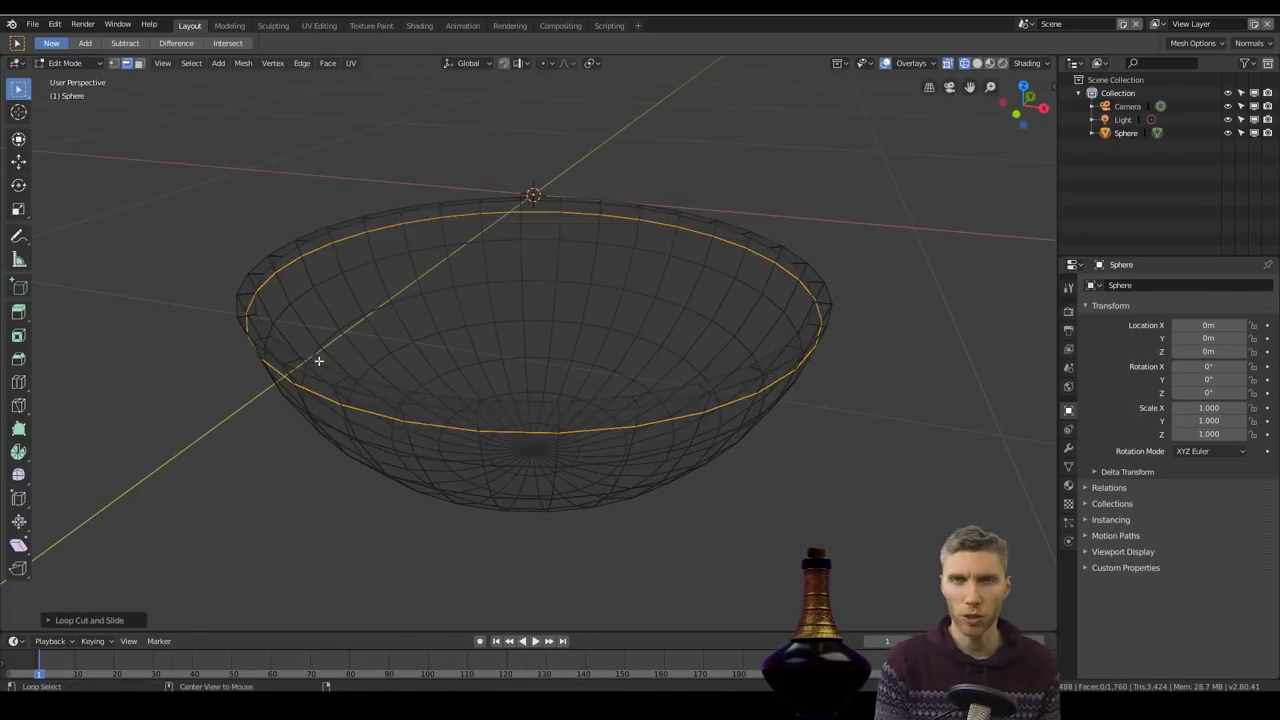
# Step: Close the top of the liquid bowl by extruding its rim inward in rings and merging the centre
pyautogui.keyDown('alt'); pyautogui.click(317, 362); pyautogui.keyUp('alt')
pyautogui.press('e')
pyautogui.press('s')
pyautogui.click(812, 323)
pyautogui.press('e')
pyautogui.rightClick(895, 329)
pyautogui.press('s')
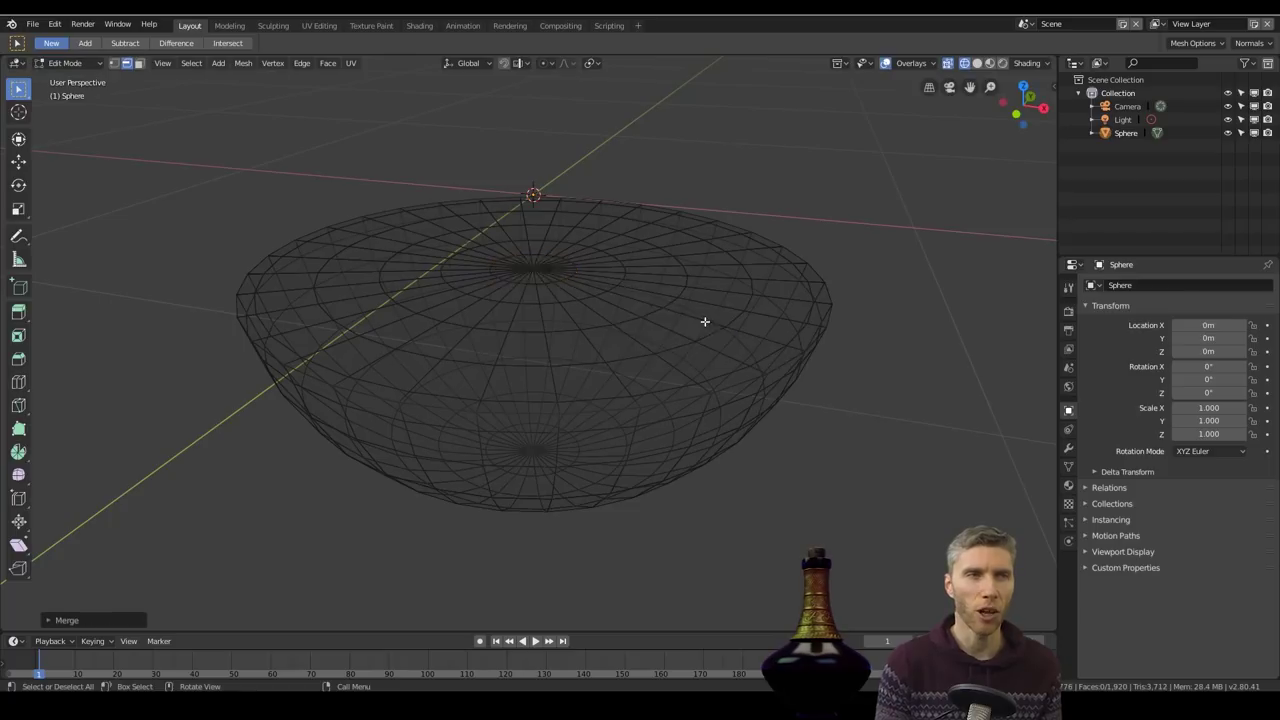
# Step: Add a Subdivision Surface modifier with its viewport subdivisions set to 2
pyautogui.moveTo(705, 321); pyautogui.dragTo(766, 369, button='middle')
pyautogui.click(1068, 448)
pyautogui.click(1118, 286)
pyautogui.click(1024, 508)
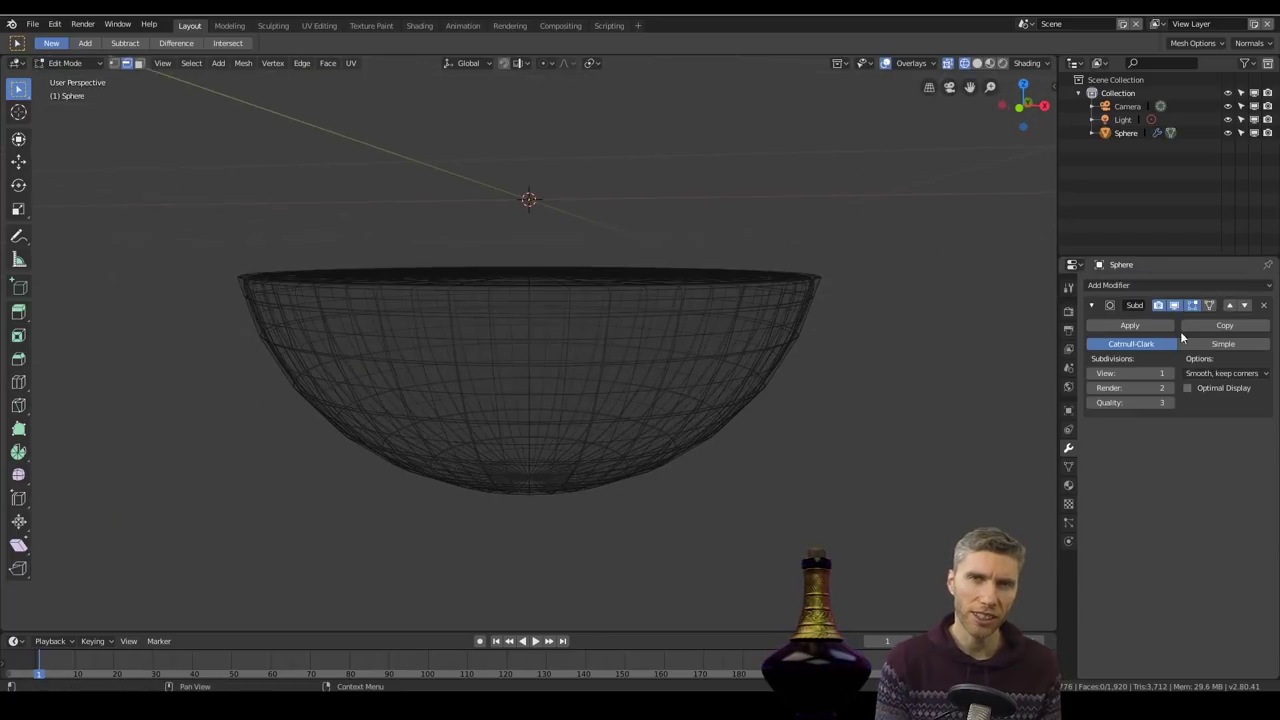
pyautogui.click(1169, 378)
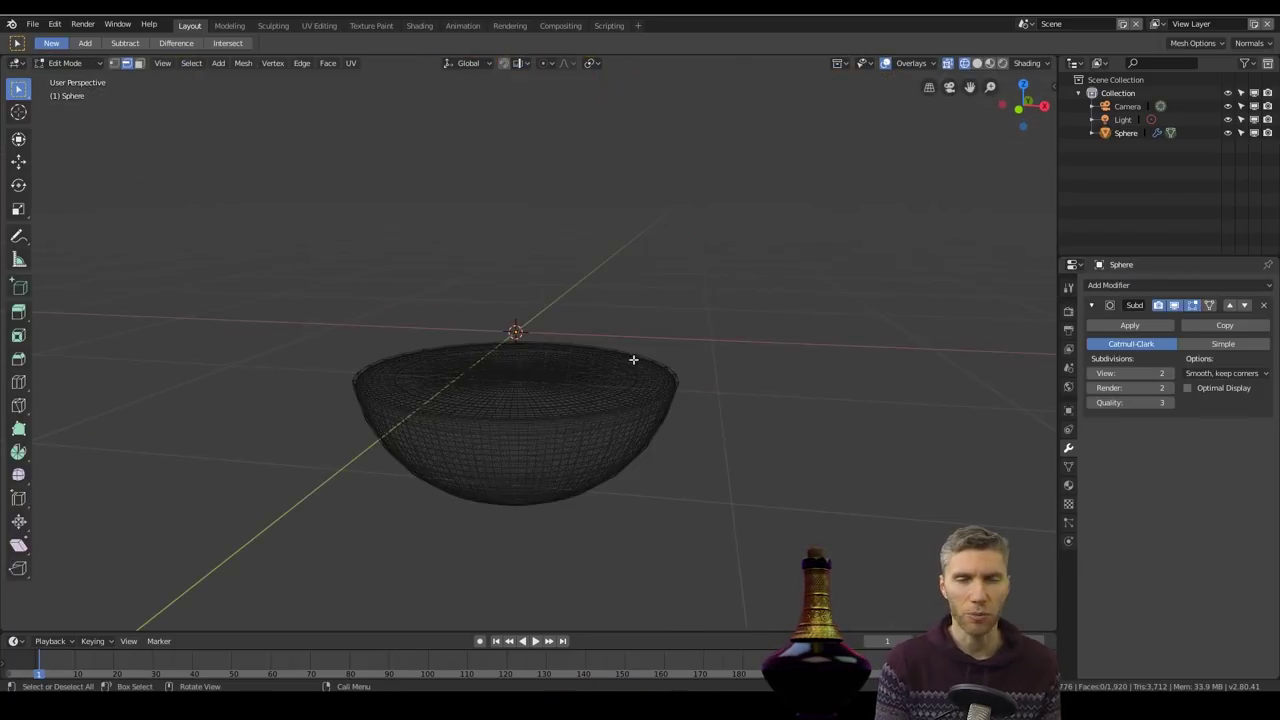
# Step: Reveal the hidden bottle geometry, separate it from the liquid into its own object, and return to Object Mode
pyautogui.press('a')
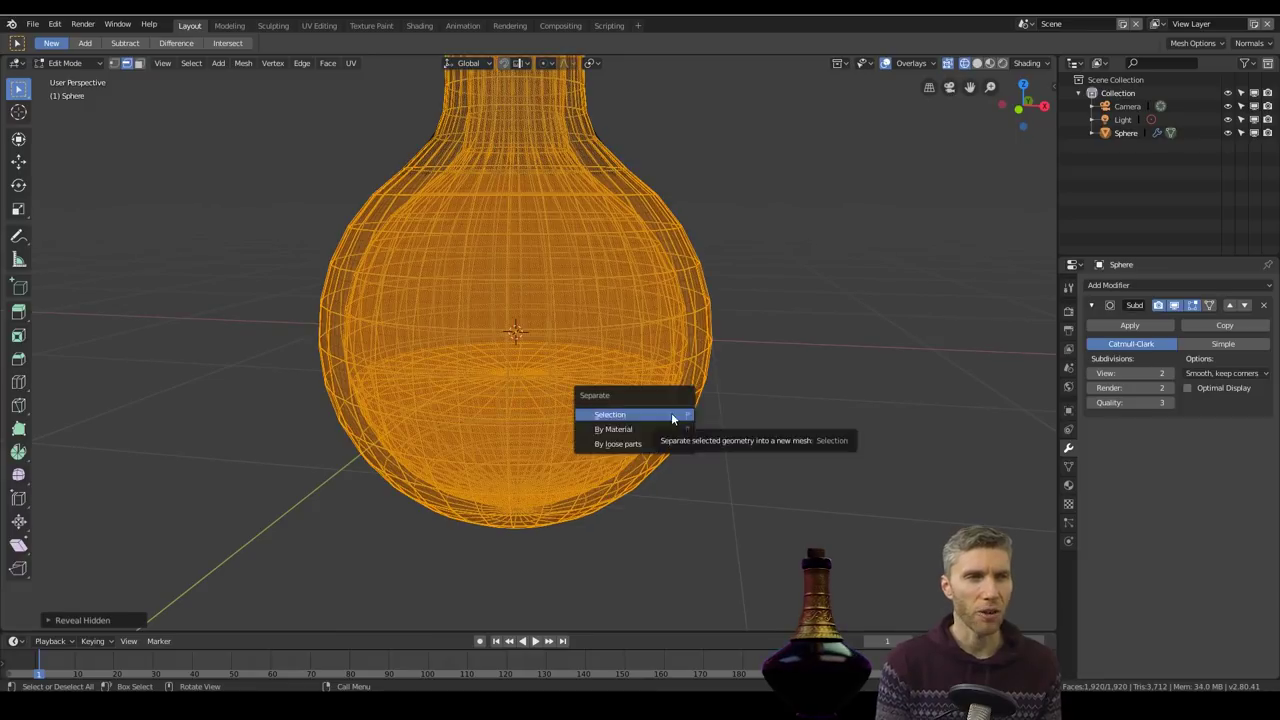
pyautogui.click(614, 411)
pyautogui.press('Tab')
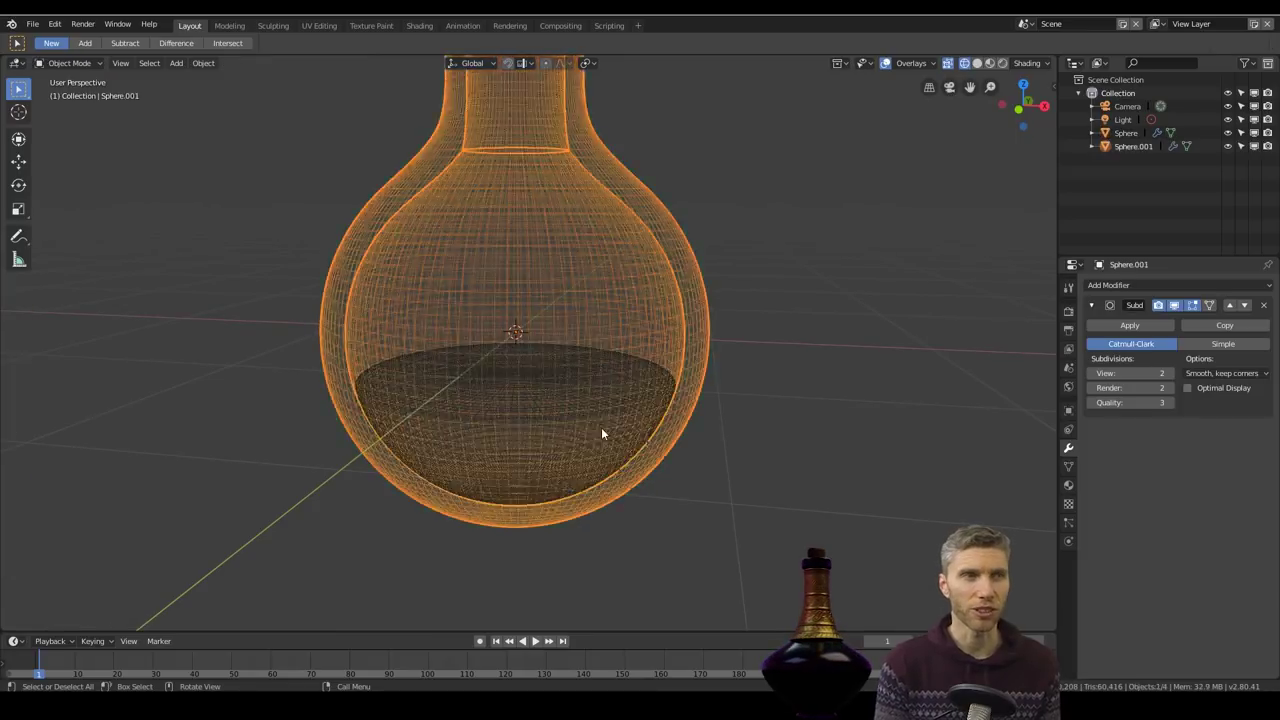
# Step: Select the ring of faces on top of the bottle's rim and scale it inward
pyautogui.moveTo(603, 430); pyautogui.dragTo(558, 372, button='middle')
pyautogui.scroll(5, 388, 200)
pyautogui.scroll(-7, 388, 200)
pyautogui.scroll(2, 558, 372)
pyautogui.keyDown('alt'); pyautogui.click(597, 303); pyautogui.keyUp('alt')
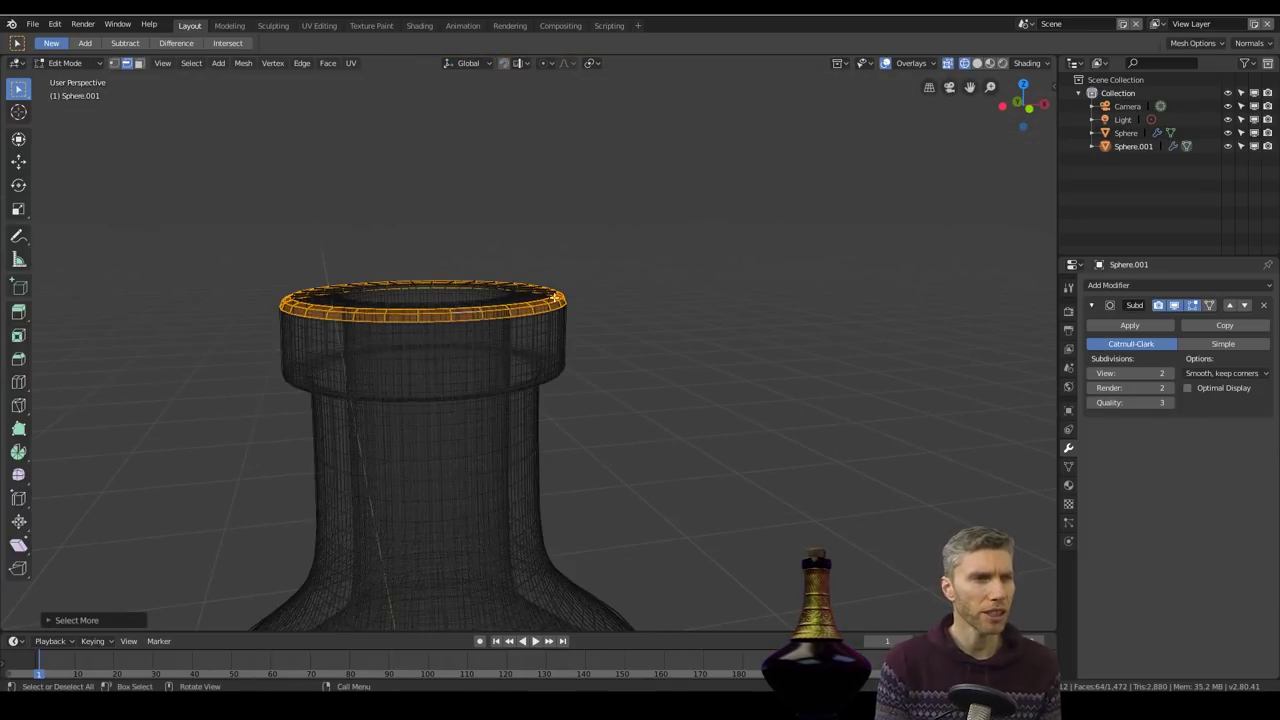
pyautogui.press('s')
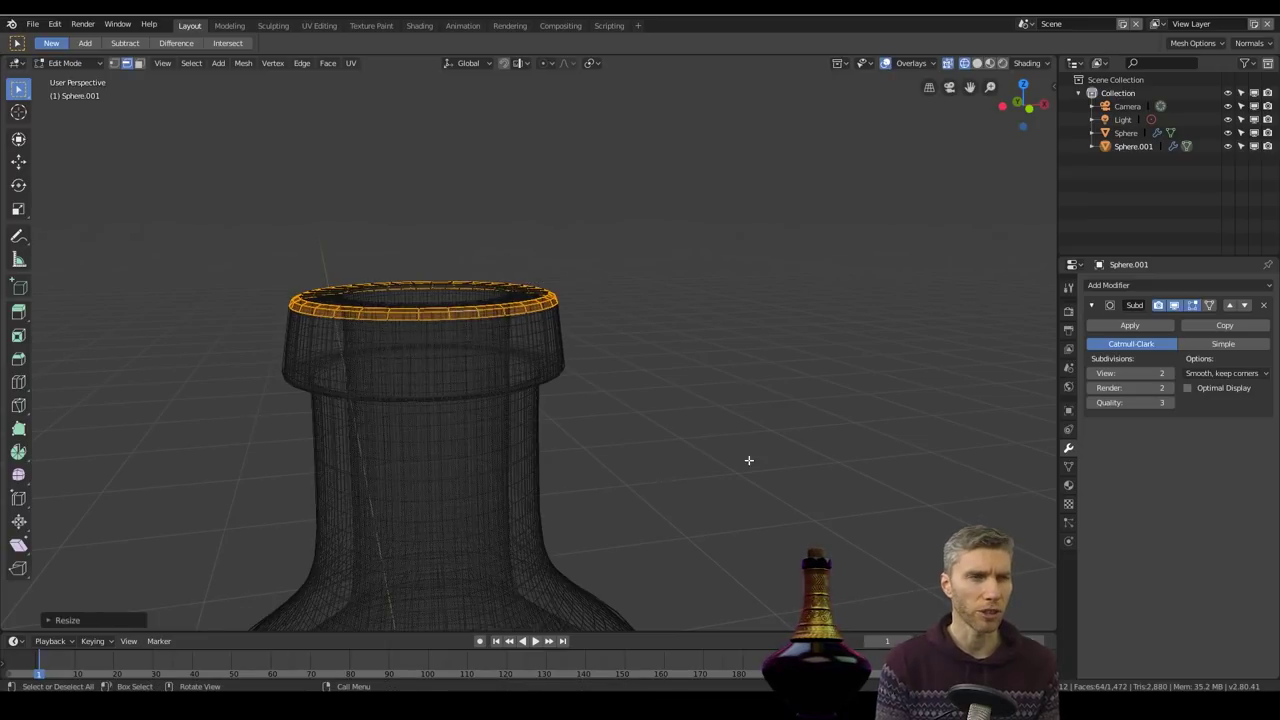
pyautogui.press('s')
pyautogui.moveTo(749, 460); pyautogui.dragTo(735, 385, button='middle')
pyautogui.scroll(-5, 660, 313)
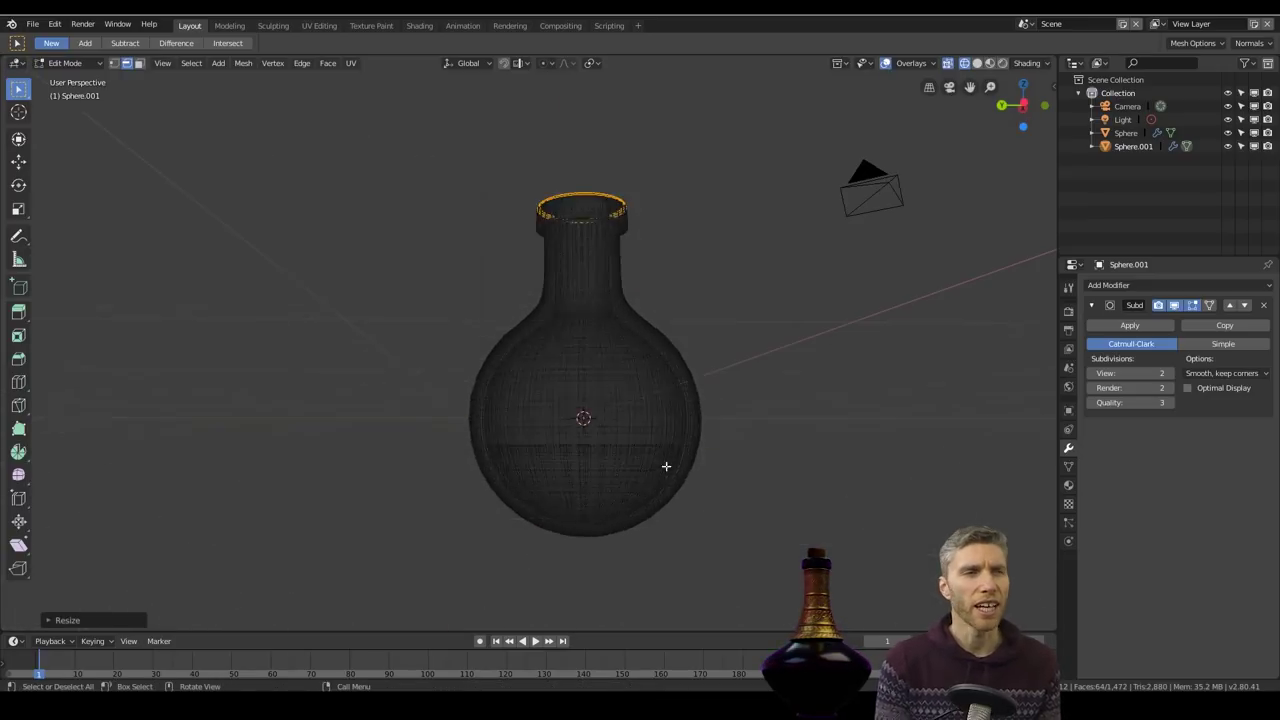
# Step: Try rotating the liquid object inside the bottle
pyautogui.press('Tab')
pyautogui.click(668, 468)
pyautogui.click(736, 460)
pyautogui.moveTo(736, 460); pyautogui.dragTo(738, 467, button='middle')
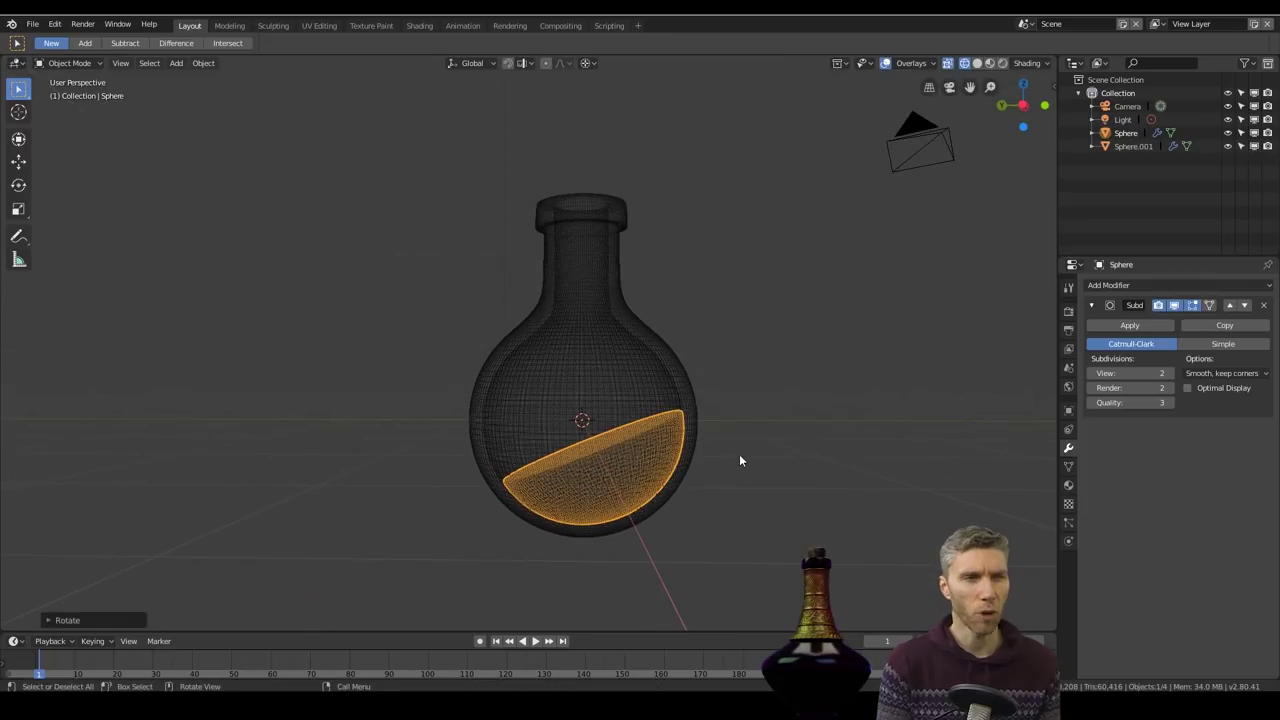
# Step: Try rotating the bottle object around the liquid
pyautogui.click(664, 439)
pyautogui.press('r')
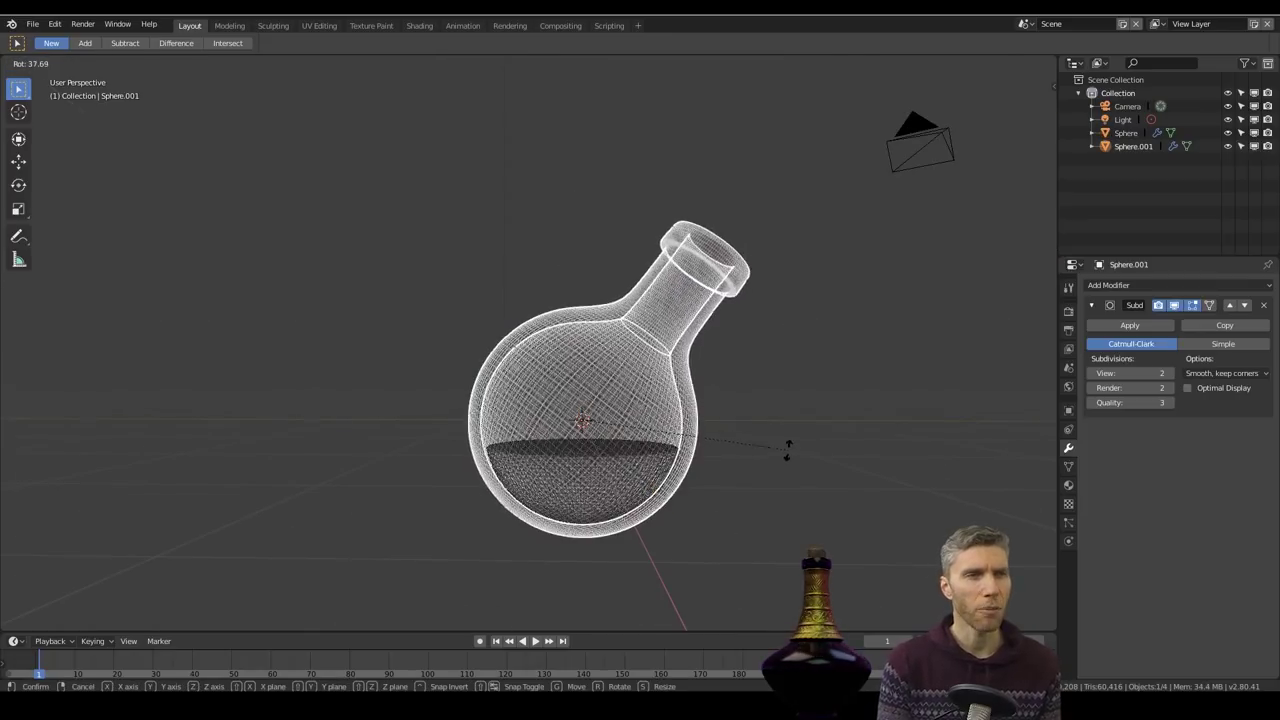
pyautogui.rightClick(788, 450)
# Step: Switch the viewport to solid shading and set the bottle's viewport subdivisions to 1
pyautogui.press('Tab')
pyautogui.moveTo(788, 452); pyautogui.dragTo(749, 491, button='middle')
pyautogui.press('Tab')
pyautogui.press('z')
pyautogui.scroll(4, 761, 458)
pyautogui.click(1094, 374)
pyautogui.scroll(-4, 726, 353)
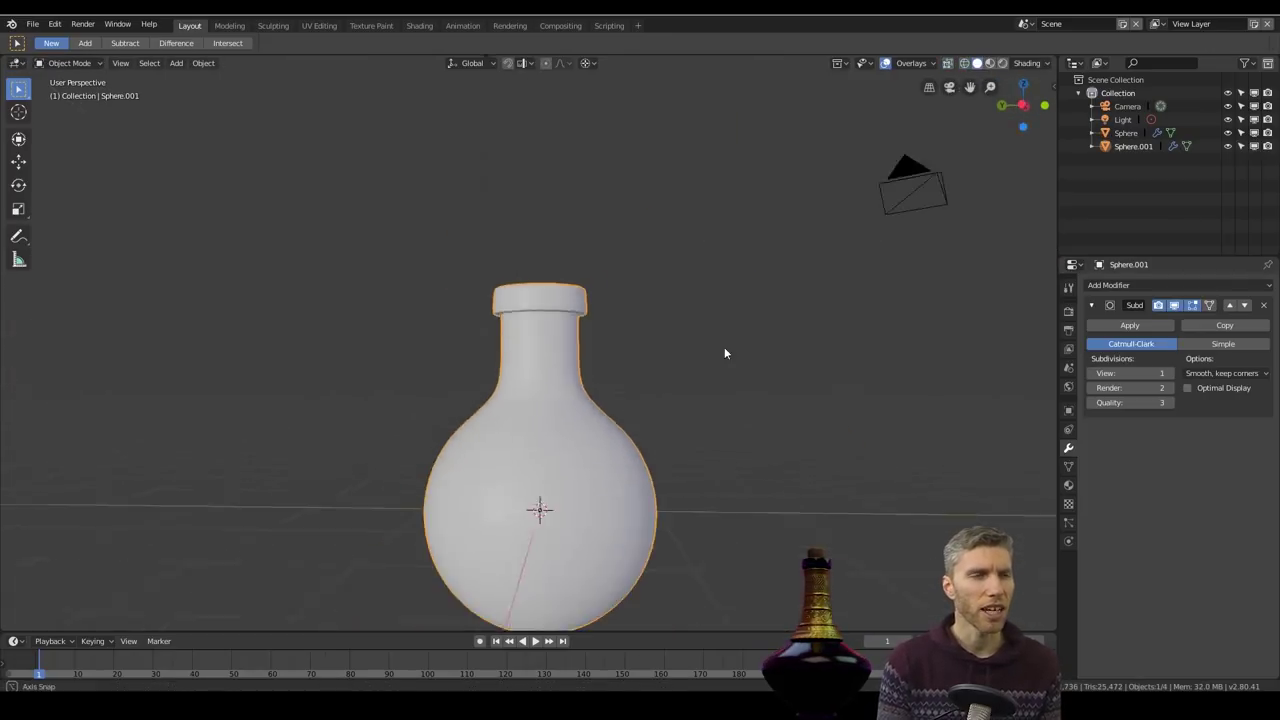
# Step: Dissolve the extra edge loops beneath the bottle's rim
pyautogui.moveTo(725, 349); pyautogui.dragTo(628, 321, button='middle')
pyautogui.scroll(7, 576, 300)
pyautogui.press('Tab')
pyautogui.moveTo(525, 335); pyautogui.dragTo(440, 312, button='middle')
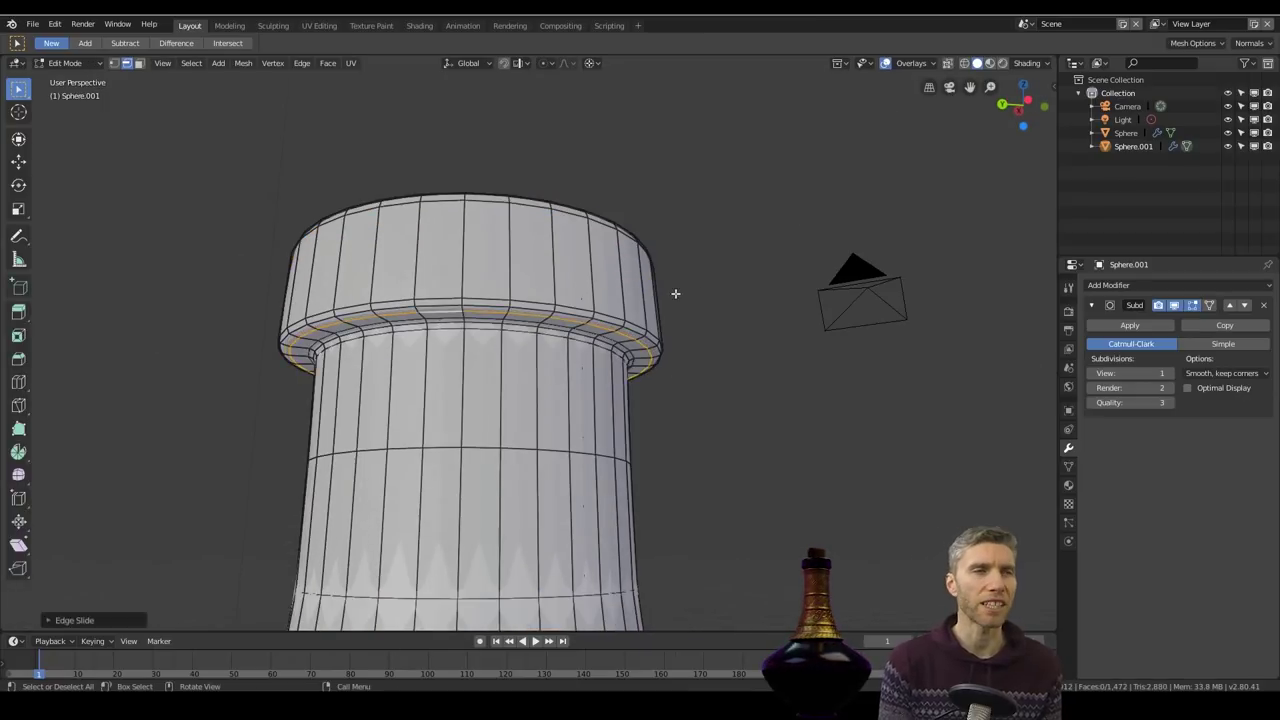
pyautogui.rightClick(455, 315)
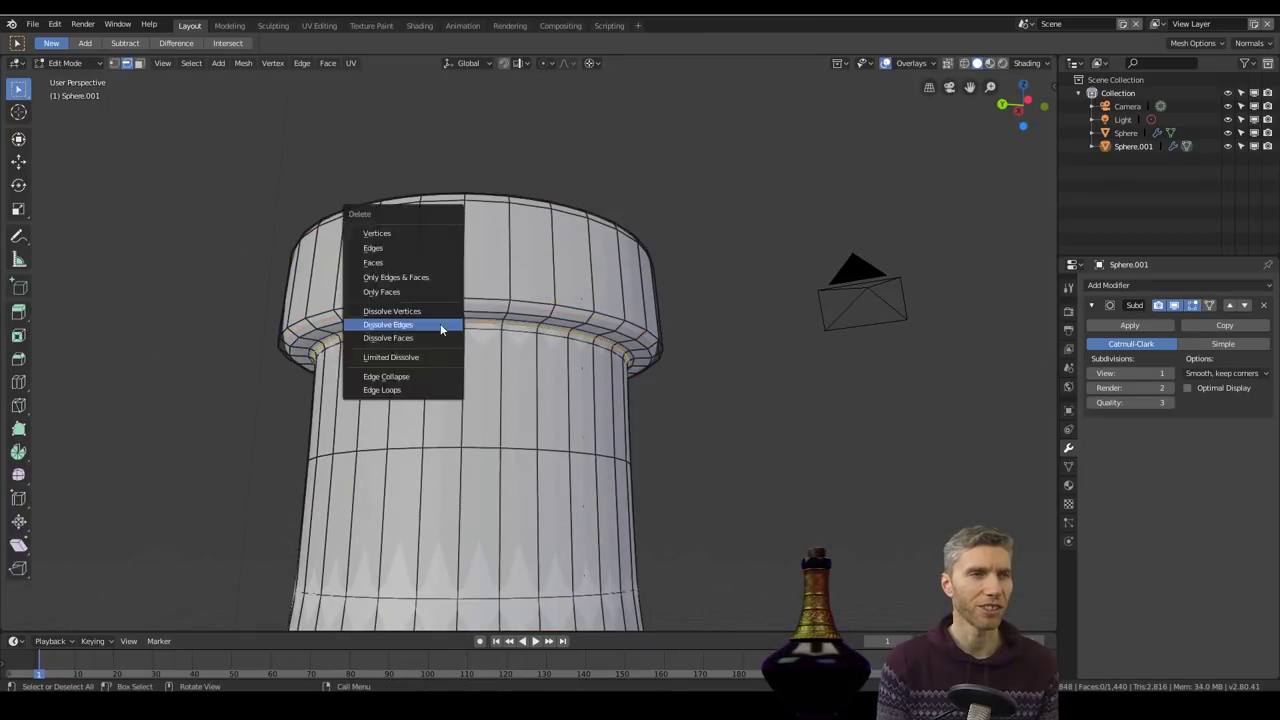
pyautogui.click(440, 323)
pyautogui.press('Tab')
pyautogui.scroll(-6, 714, 400)
# Step: Select the edge loops around the bottle's neck, scale them inward, and shift the selection along Z
pyautogui.press('Tab')
pyautogui.scroll(8, 690, 377)
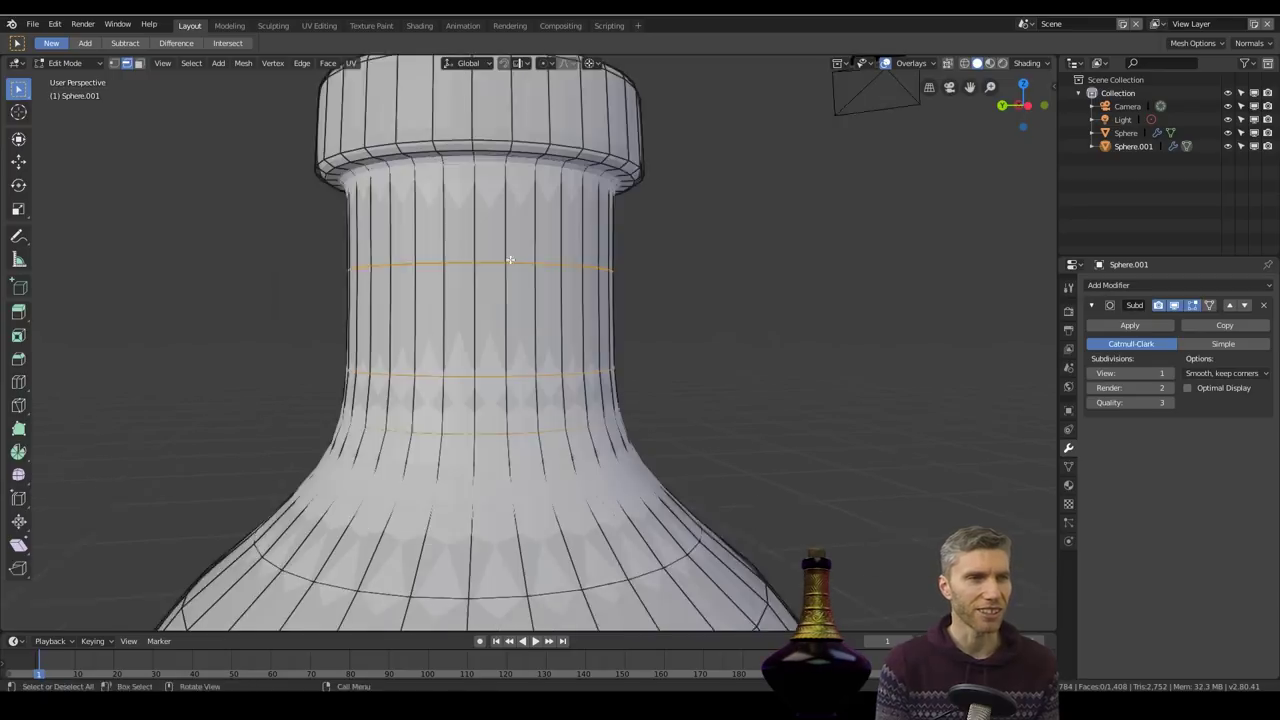
pyautogui.press('s')
pyautogui.click(834, 291)
pyautogui.scroll(-6, 828, 295)
pyautogui.moveTo(828, 295); pyautogui.dragTo(536, 294, button='middle')
pyautogui.scroll(6, 536, 294)
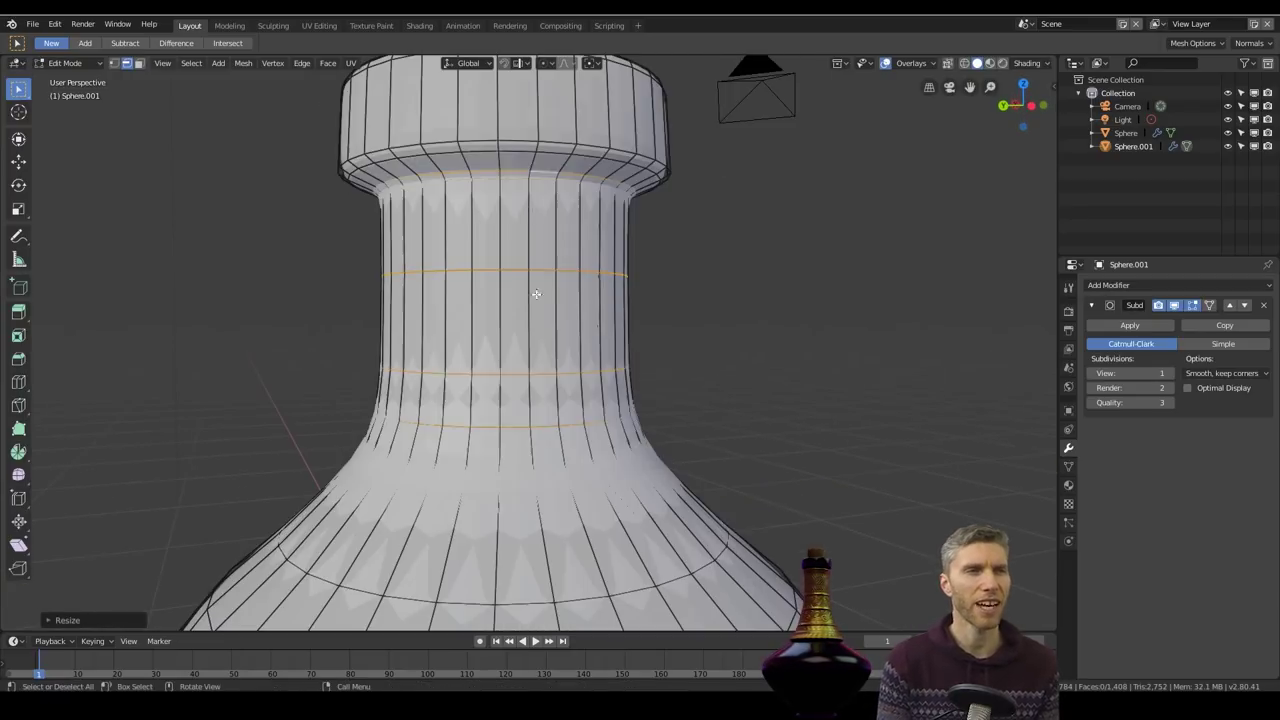
pyautogui.press('g')
pyautogui.press('z')
pyautogui.click(545, 168)
# Step: Add an edge loop around the rim's outer wall, scale it outward, and return to Object Mode
pyautogui.hotkey('ctrl', 'r')
pyautogui.doubleClick(660, 134)
pyautogui.press('s')
pyautogui.click(673, 138)
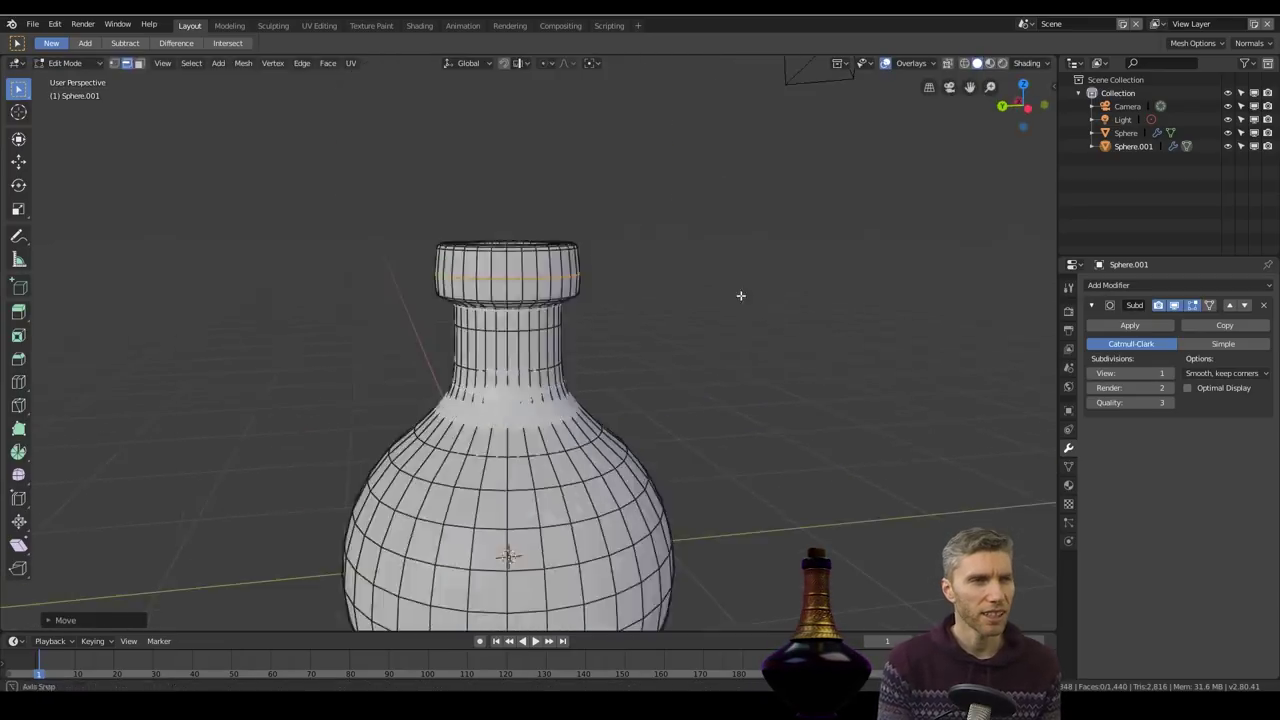
pyautogui.press('Tab')
pyautogui.moveTo(740, 294); pyautogui.dragTo(553, 352, button='middle')
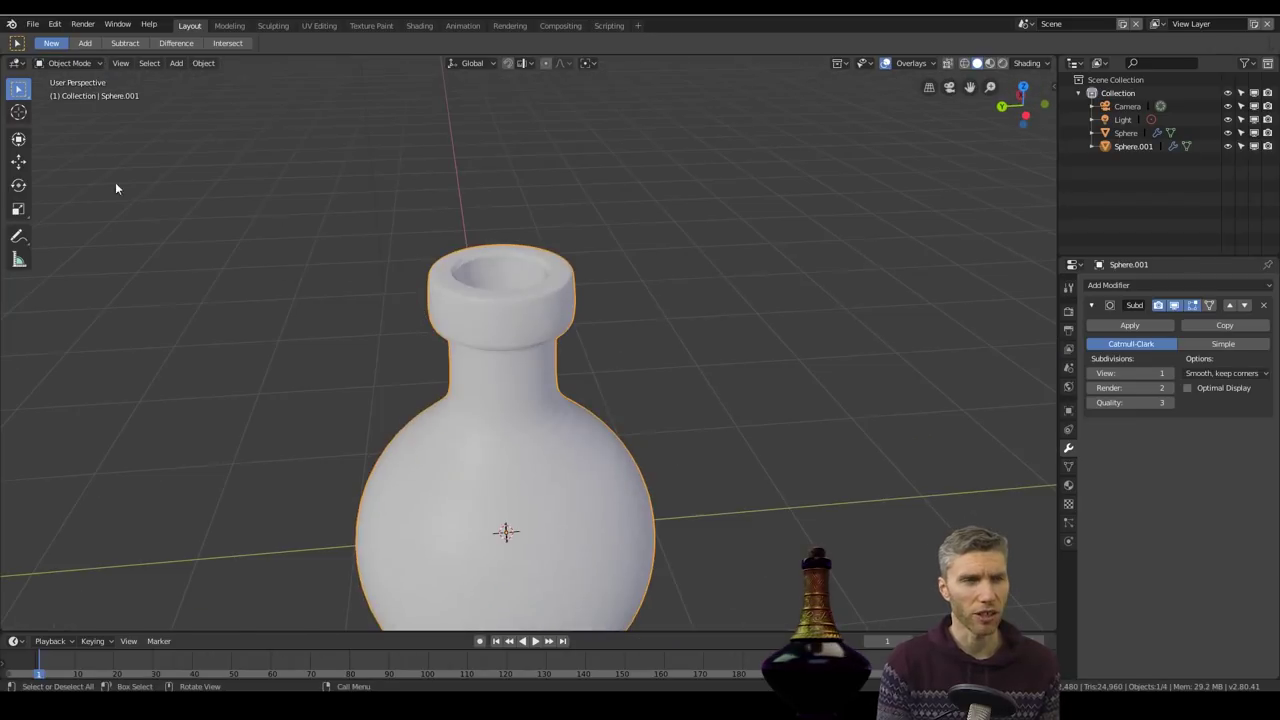
pyautogui.scroll(-2, 588, 340)
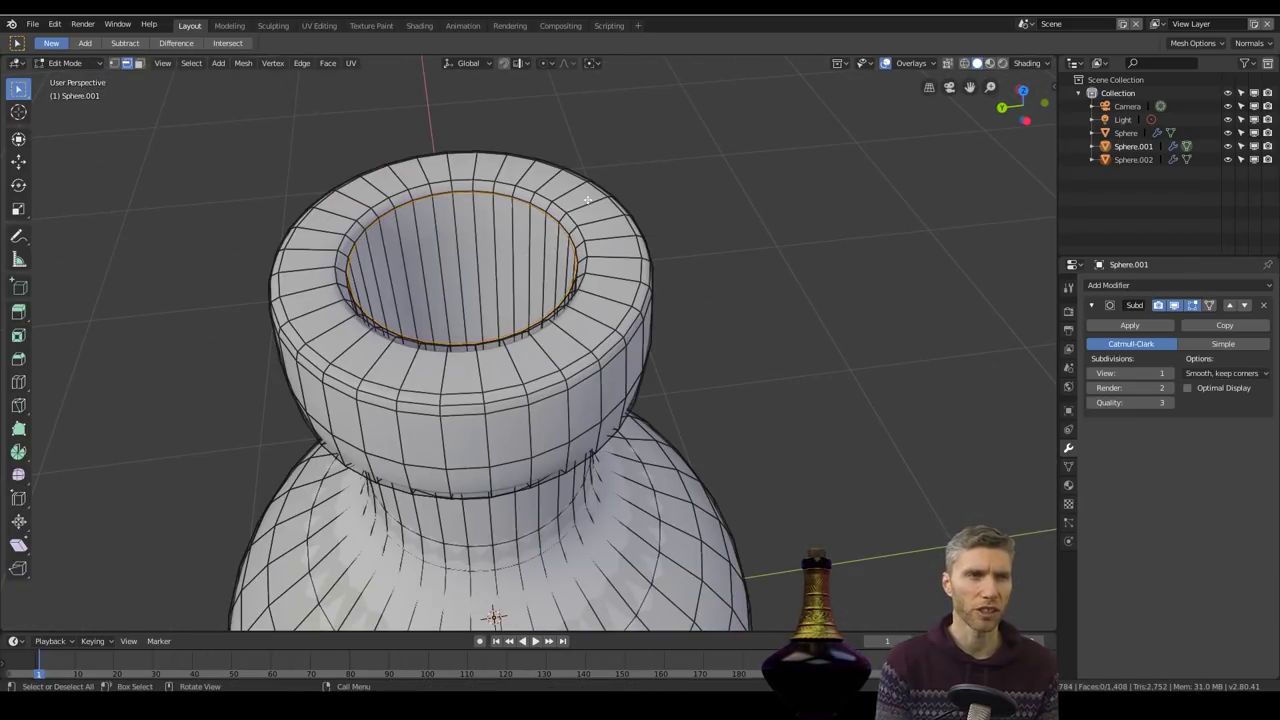
# Step: Extrude the ring separated from the bottle's mouth upward, flare it into a cork, and close its top by merging at the centre
pyautogui.press('Tab')
pyautogui.press('g')
pyautogui.press('z')
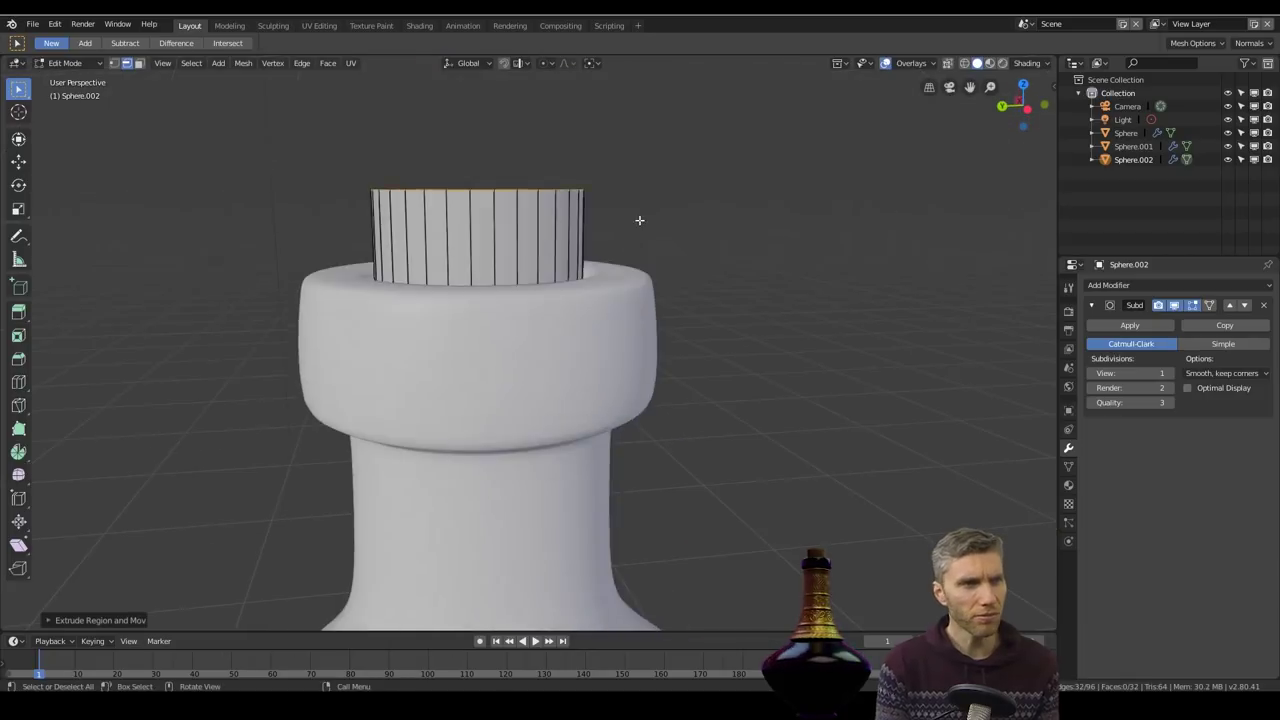
pyautogui.scroll(-3, 630, 230)
pyautogui.click(630, 255)
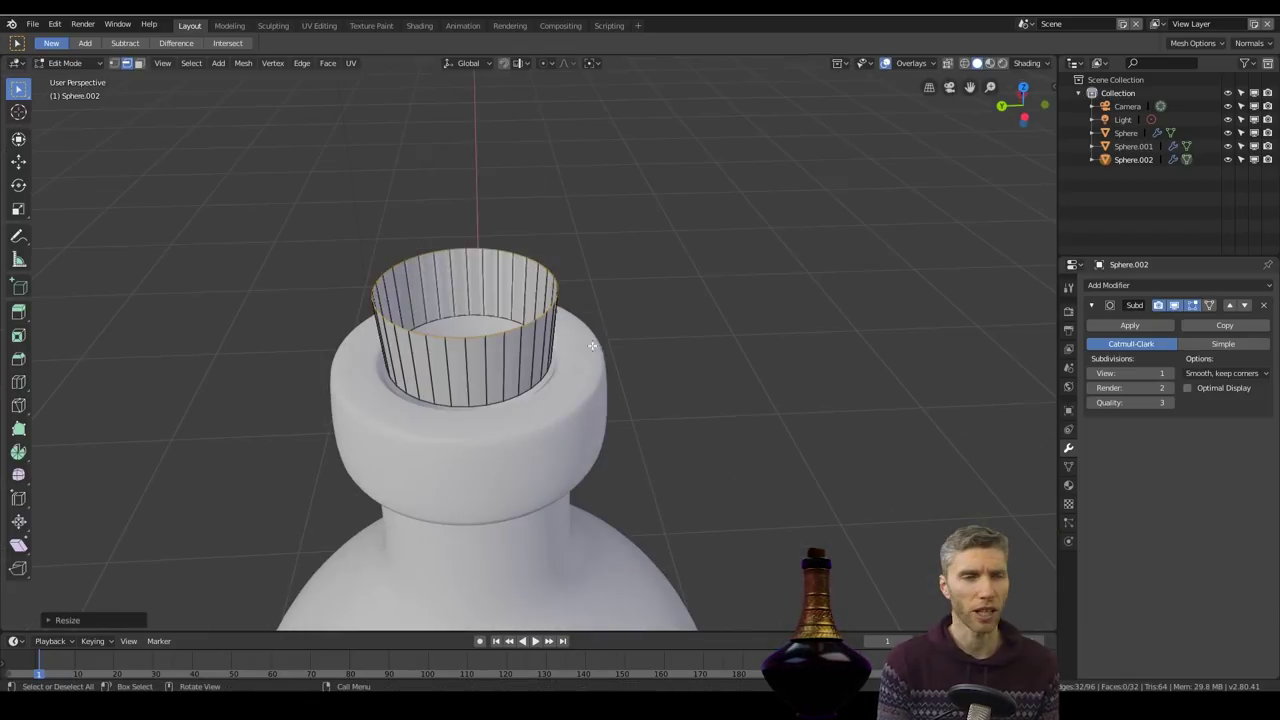
pyautogui.hotkey('alt', 'm')
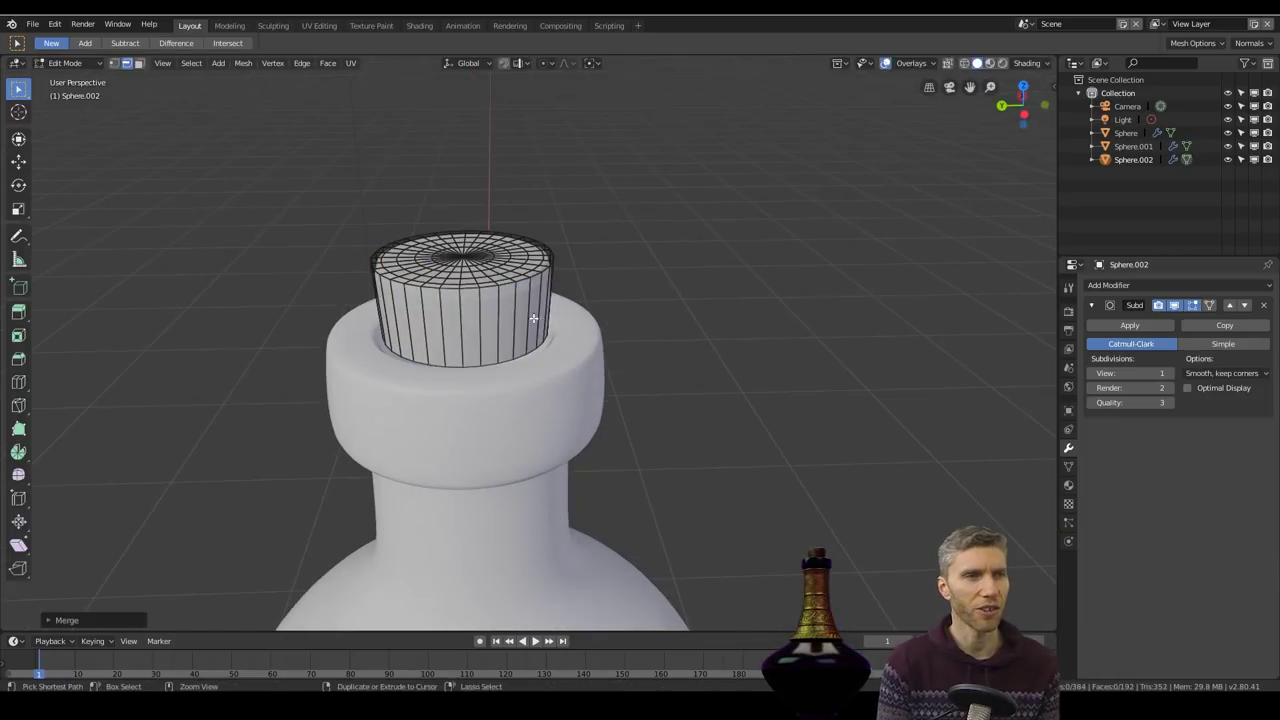
# Step: Extrude the cork's lower edge down into the bottle's neck
pyautogui.press('KP_1')
pyautogui.hotkey('shift', 'z')
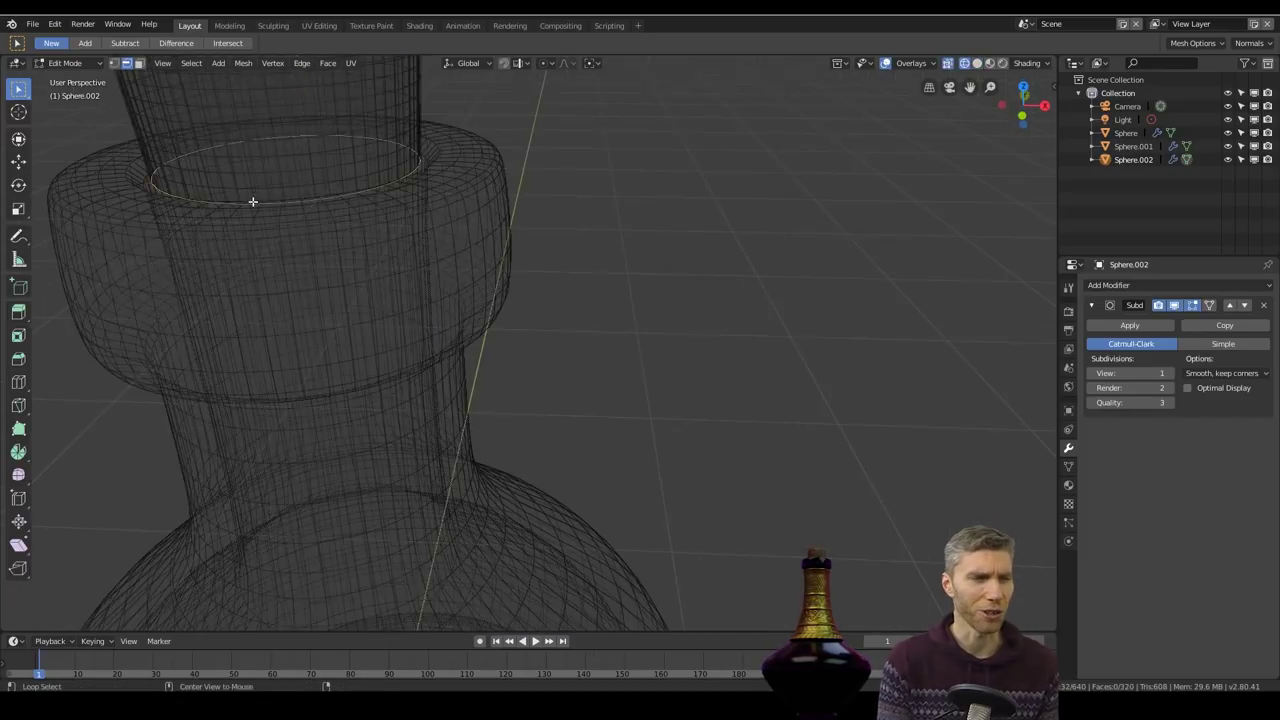
pyautogui.press('e')
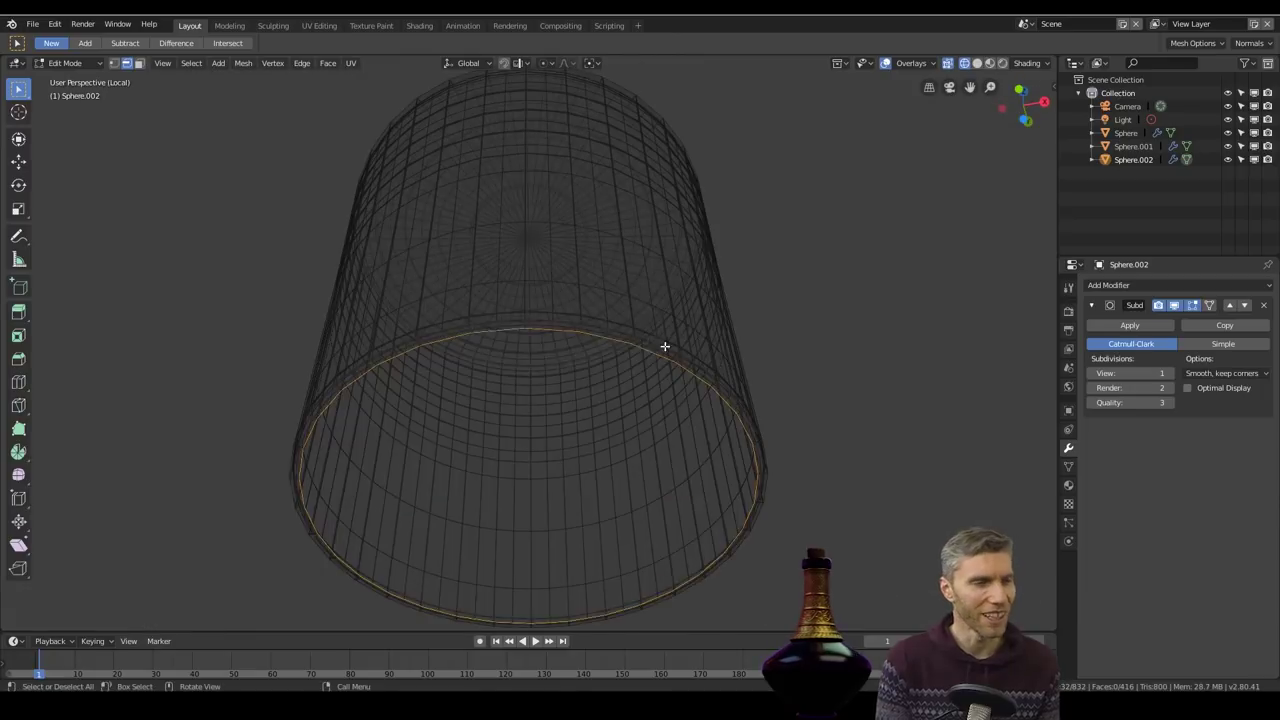
# Step: Extrude the cork's bottom edge inward, merge it at the centre, and return to the full scene in Object Mode
pyautogui.press('e')
pyautogui.press('s')
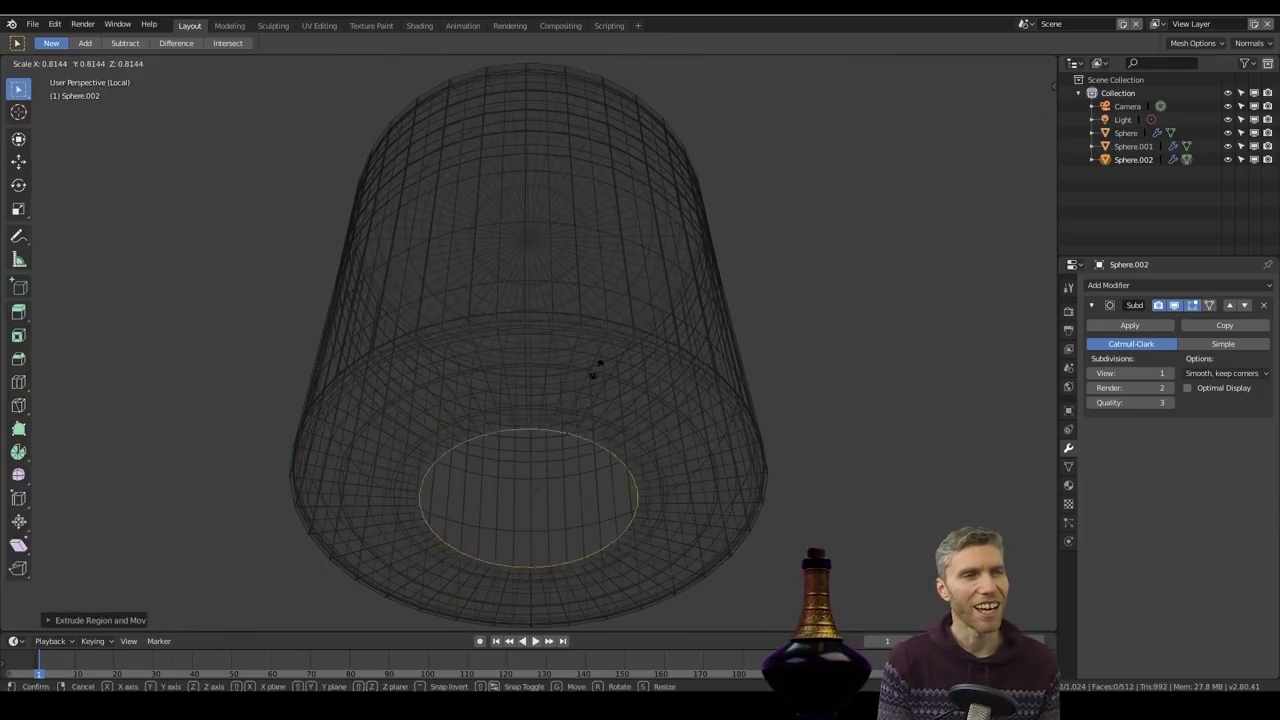
pyautogui.click(540, 411)
pyautogui.hotkey('alt', 'm')
pyautogui.moveTo(540, 411); pyautogui.dragTo(610, 360, button='middle')
pyautogui.press('Tab')
pyautogui.press('KP_Divide')
pyautogui.moveTo(682, 337); pyautogui.dragTo(485, 386, button='middle')
pyautogui.scroll(-7, 430, 393)
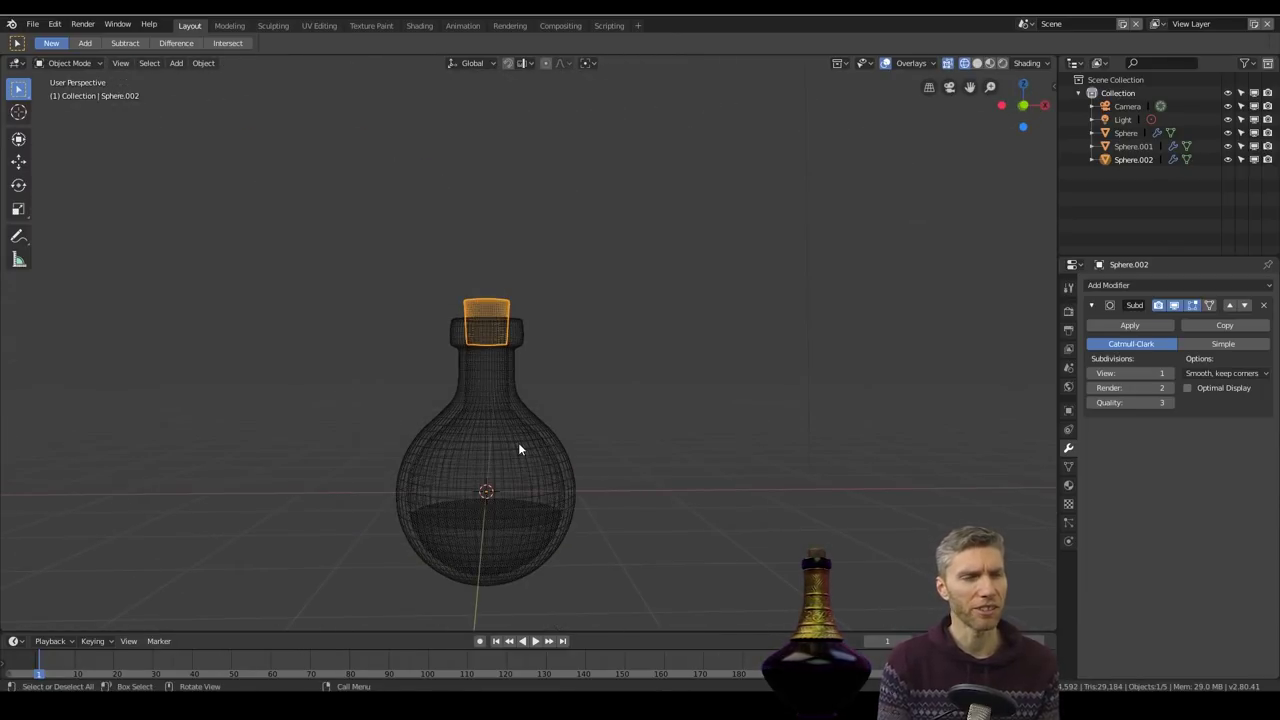
# Step: Select the bottle and save the file in a new folder named 25 - healing
pyautogui.scroll(5, 520, 430)
pyautogui.click(524, 420)
pyautogui.click(201, 445)
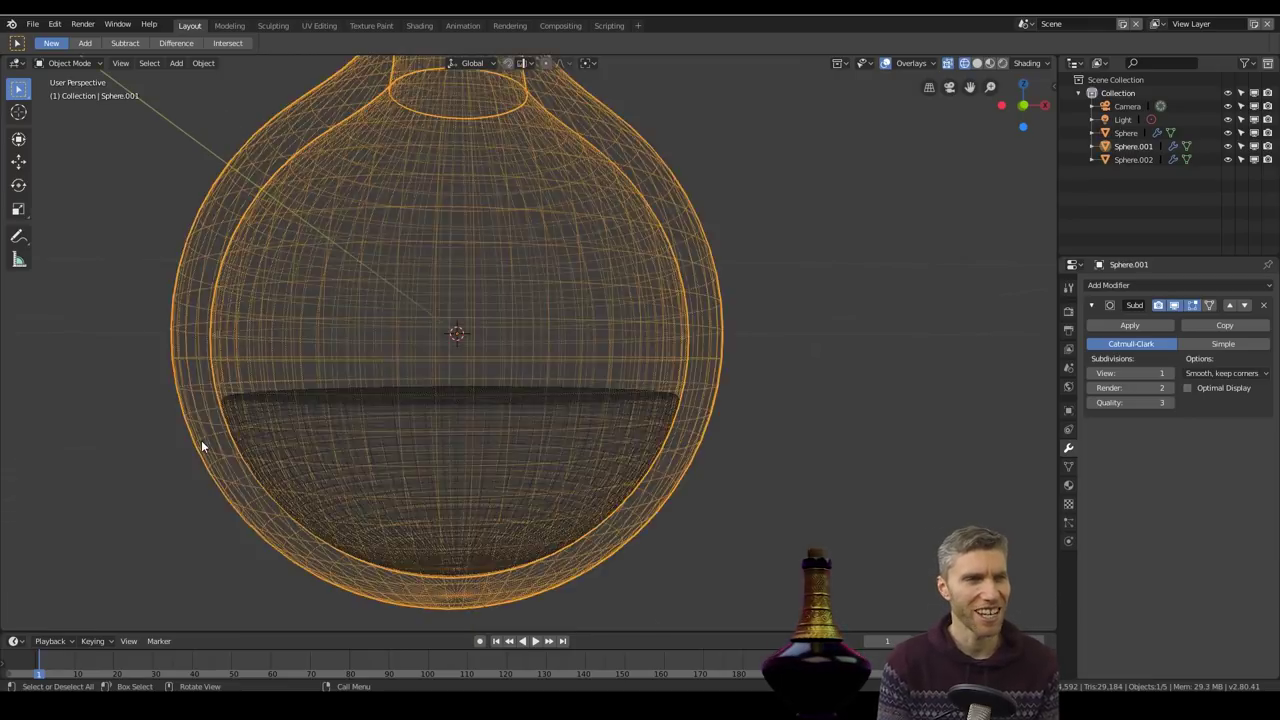
pyautogui.hotkey('ctrl', 'shift', 's')
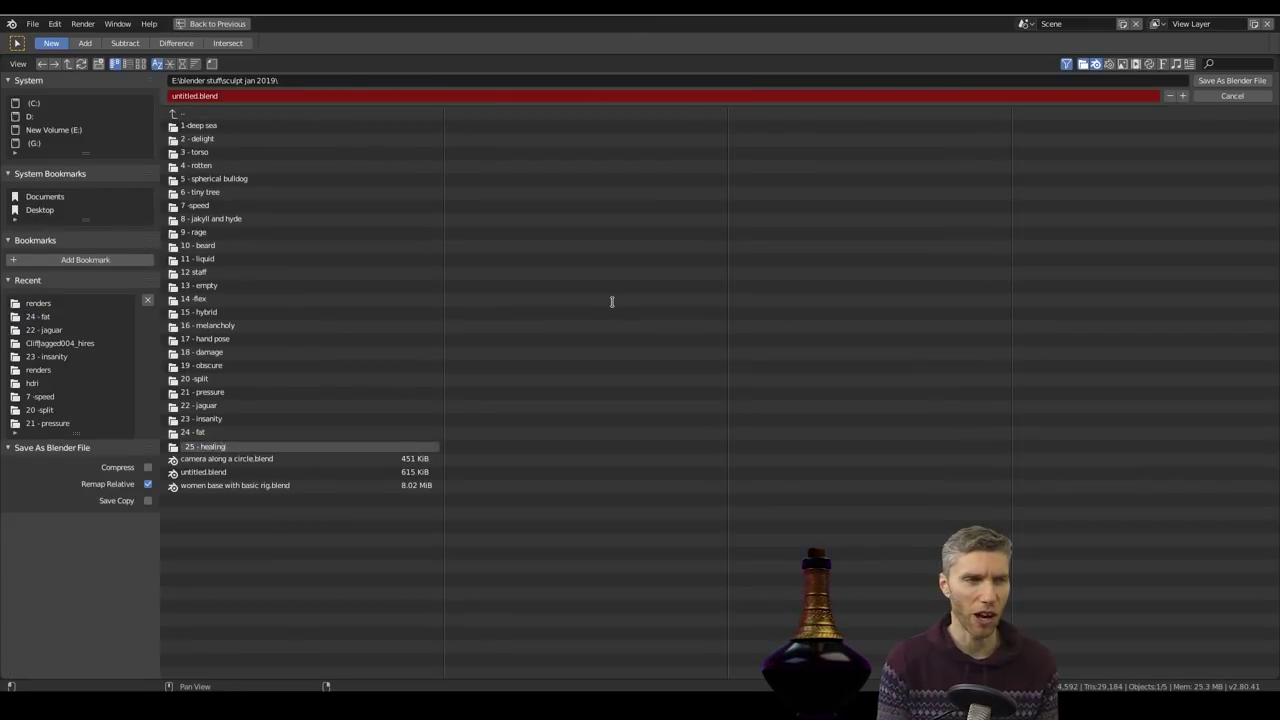
pyautogui.press('Return')
pyautogui.click(227, 458)
pyautogui.click(206, 446)
pyautogui.press('Return')
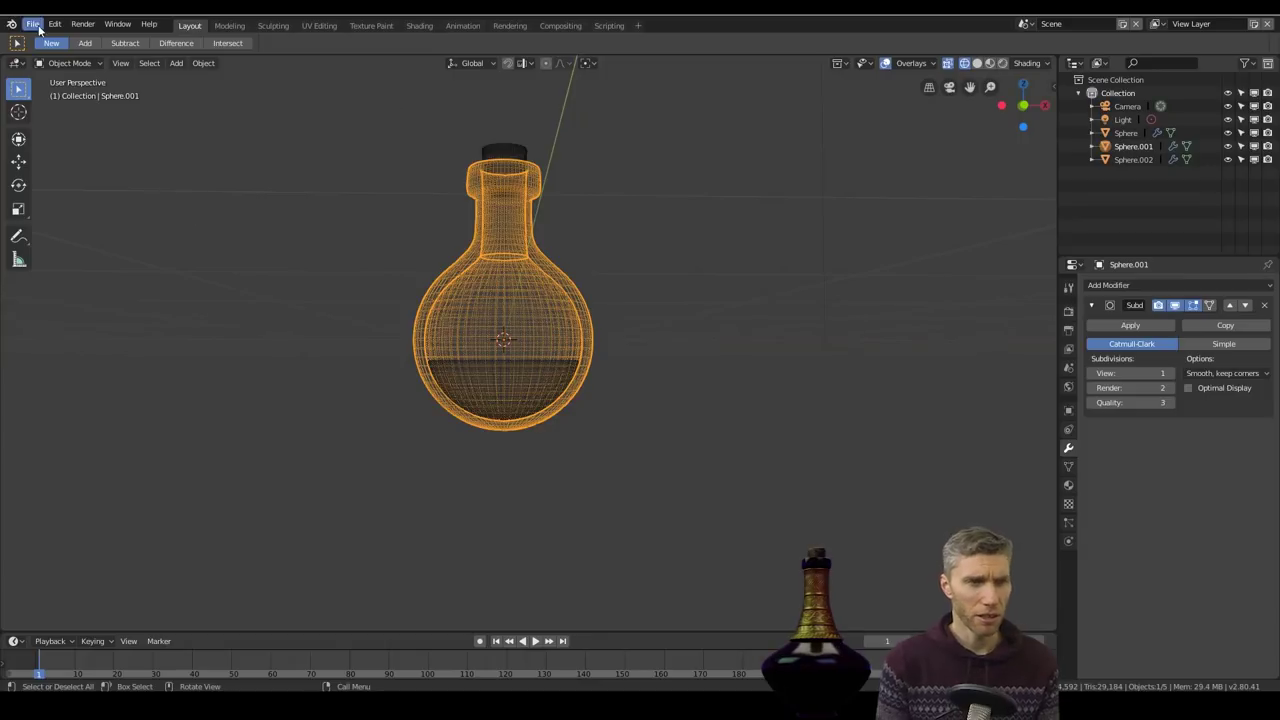
# Step: Add a torus with 96 major segments and reduce its major and minor radii
pyautogui.hotkey('shift', 'a')
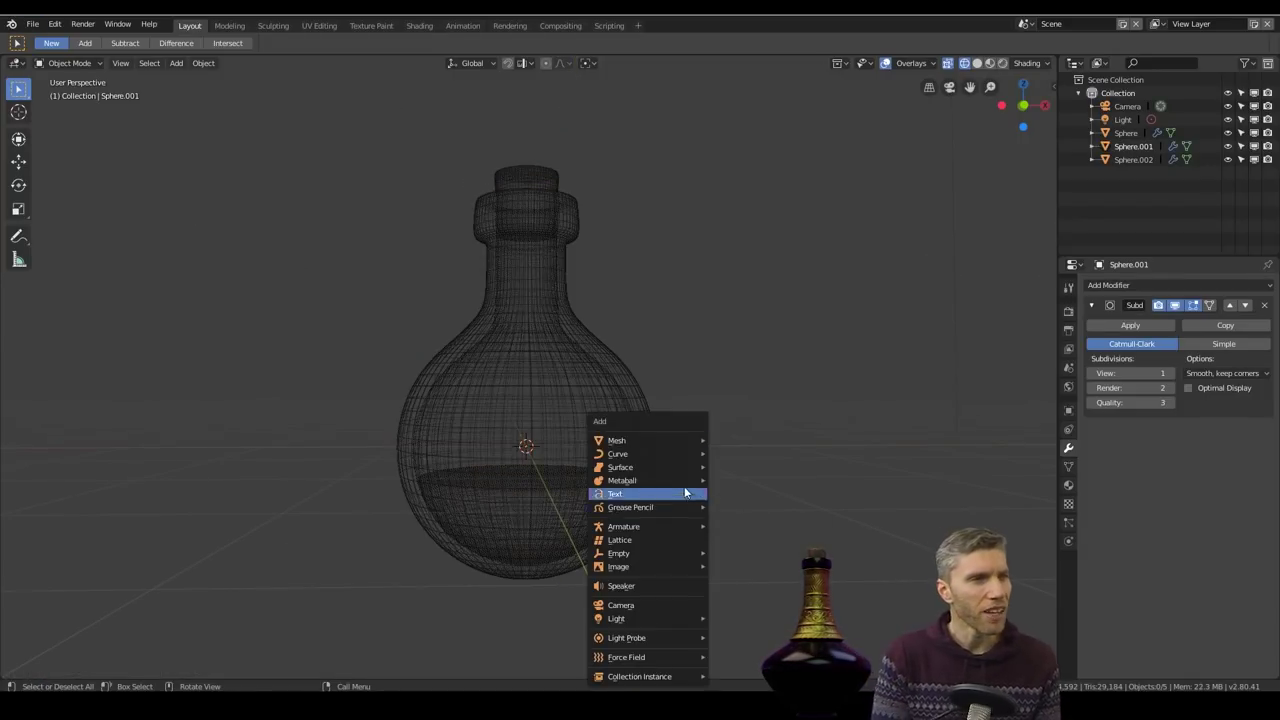
pyautogui.click(742, 525)
pyautogui.click(60, 672)
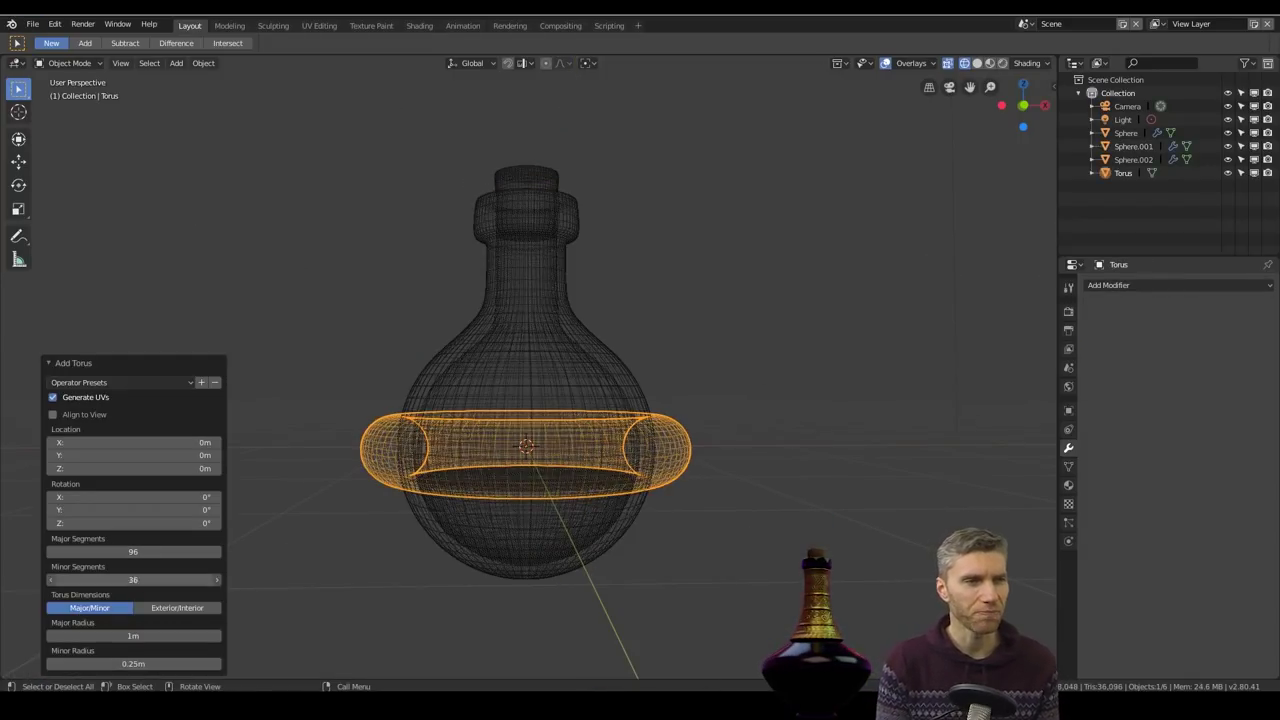
pyautogui.moveTo(150, 636); pyautogui.dragTo(99, 664)
pyautogui.press('Return')
# Step: Move the torus down about 0.735 m along Z and fine-tune its height at the bottle's bottom in orthographic view
pyautogui.press('g')
pyautogui.press('z')
pyautogui.click(516, 561)
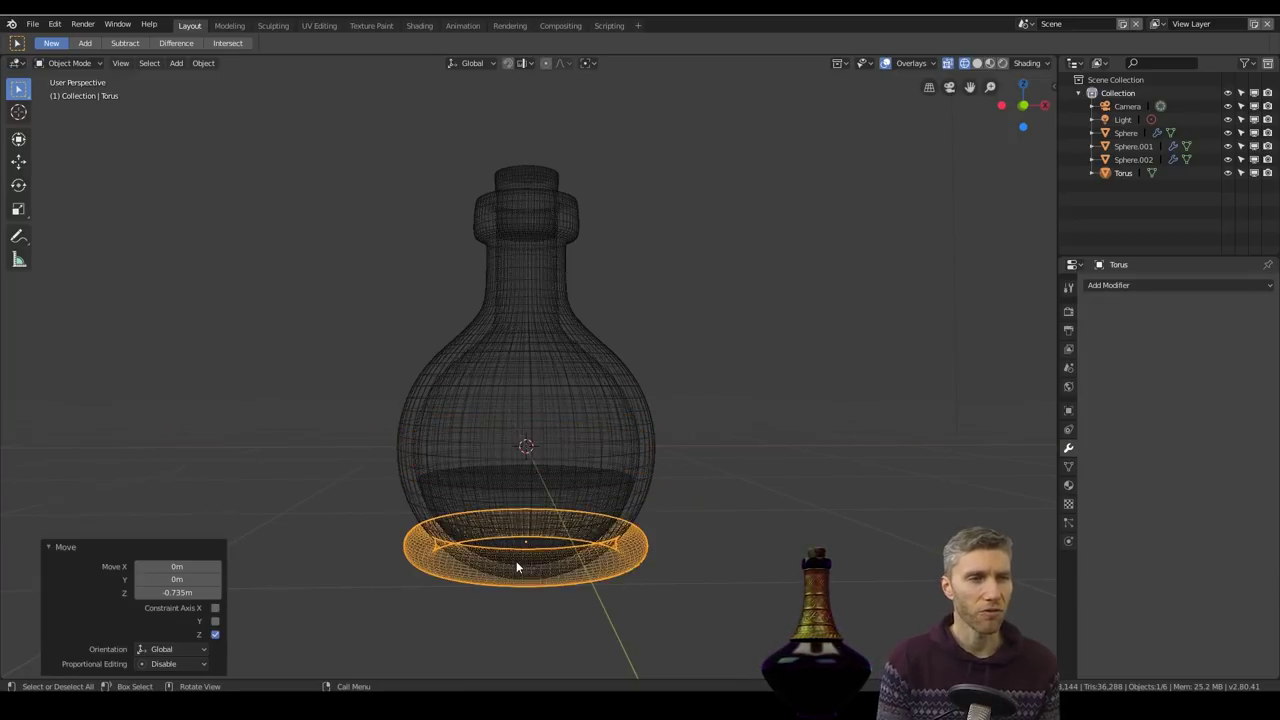
pyautogui.press('KP_5')
pyautogui.press('g')
pyautogui.press('z')
pyautogui.click(658, 535)
# Step: Scale the torus by about 0.79 overall and by about 1.38 along Z, and return to solid shading
pyautogui.press('s')
pyautogui.press('z')
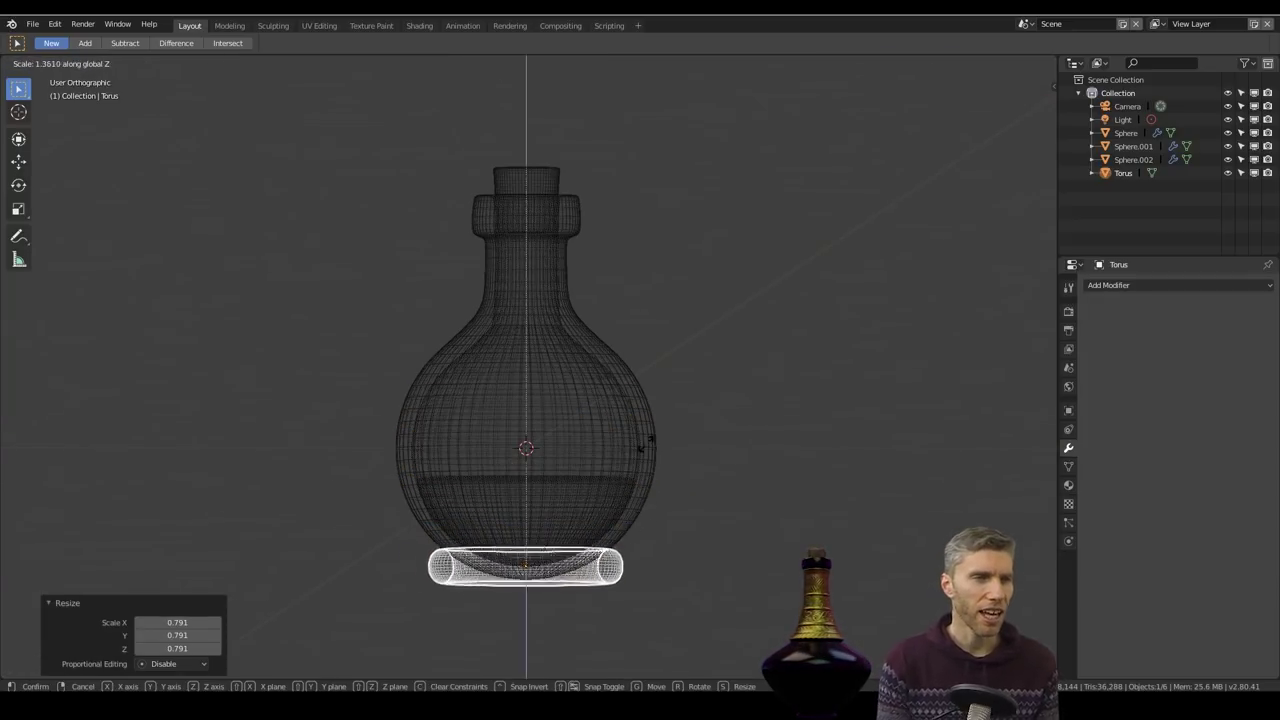
pyautogui.click(643, 440)
pyautogui.hotkey('shift', 'z')
pyautogui.moveTo(642, 555); pyautogui.dragTo(645, 492, button='middle')
pyautogui.scroll(3, 645, 520)
pyautogui.moveTo(690, 420); pyautogui.dragTo(697, 460, button='middle')
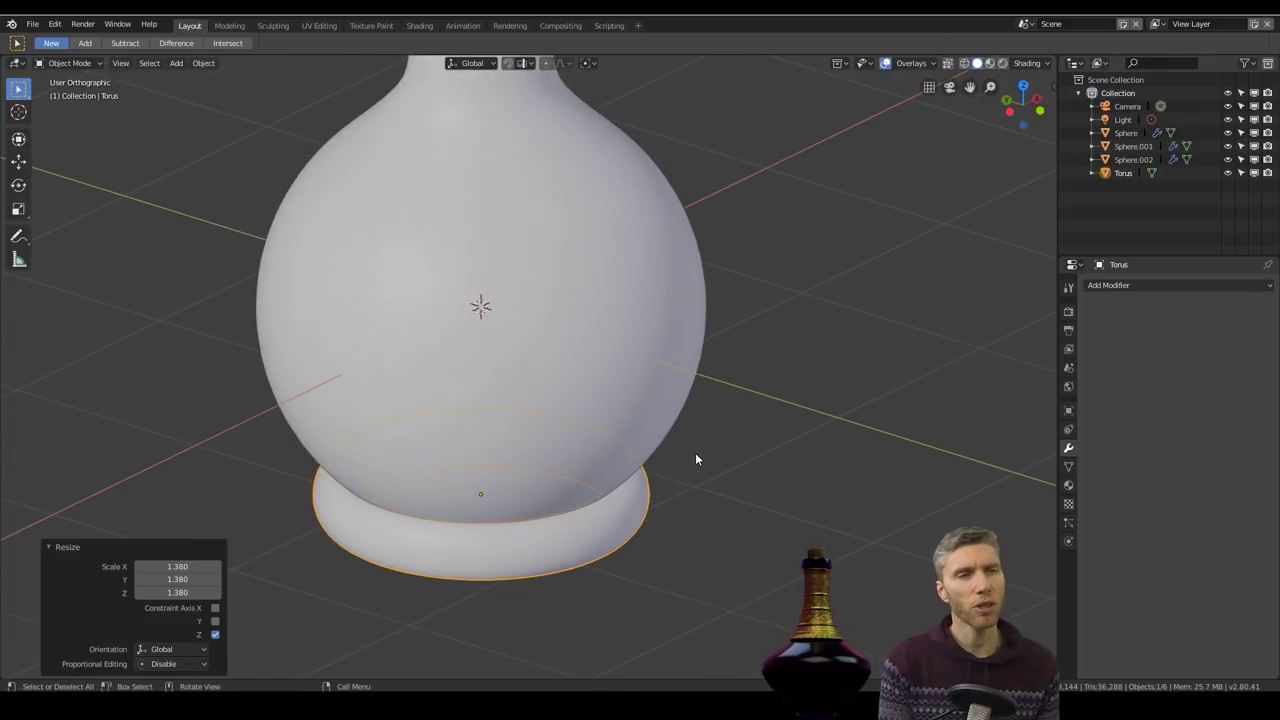
# Step: Save the project with the added torus base
pyautogui.click(33, 24)
pyautogui.click(68, 134)
pyautogui.press('Return')
pyautogui.press('Return')
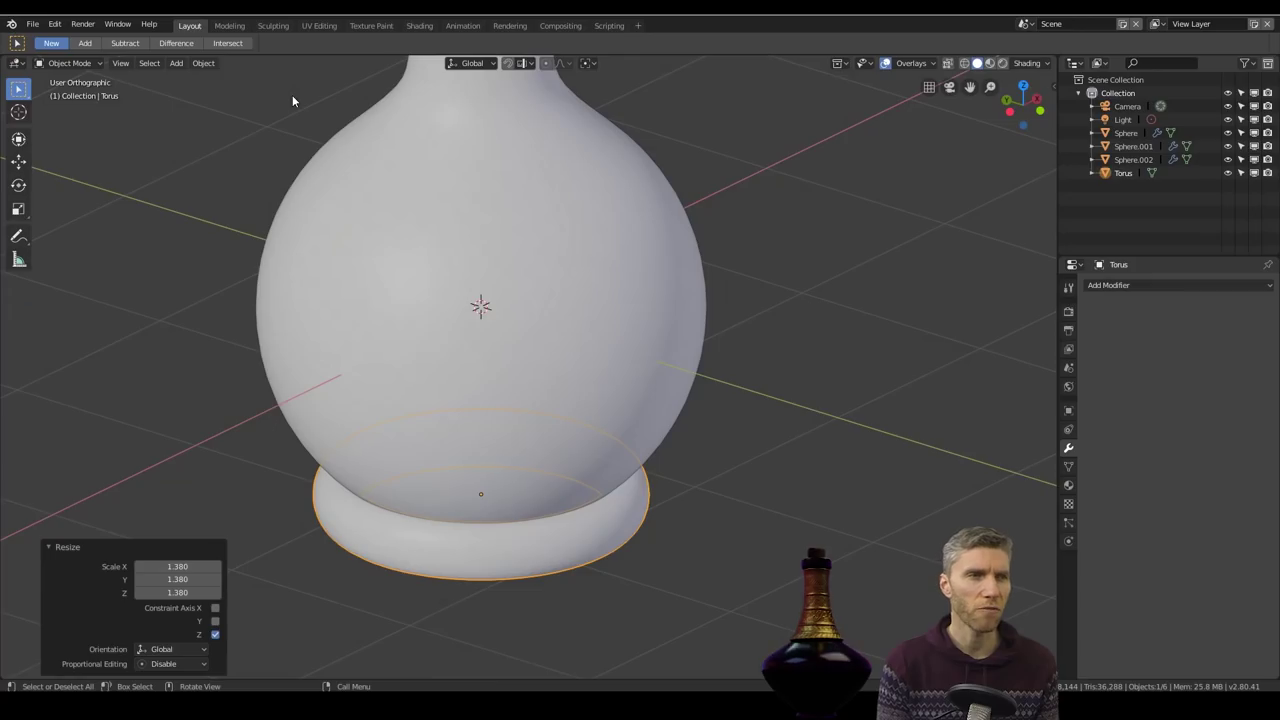
# Step: Switch to the Sculpting workspace and enable Dyntopo on the torus with smooth shading off
pyautogui.click(796, 288)
pyautogui.moveTo(792, 342)
pyautogui.mouseDown(button='middle')
pyautogui.moveTo(777, 263)
pyautogui.moveTo(772, 338)
pyautogui.mouseUp(button='middle')
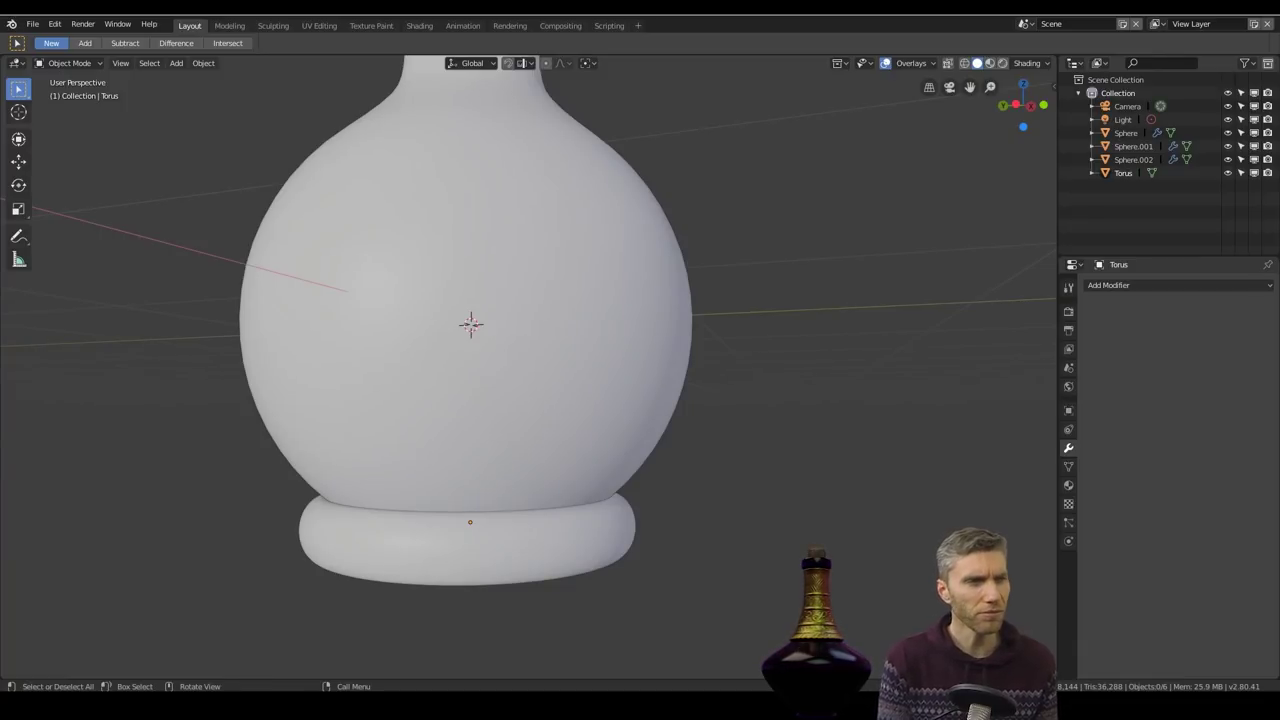
pyautogui.moveTo(739, 456); pyautogui.dragTo(783, 424, button='middle')
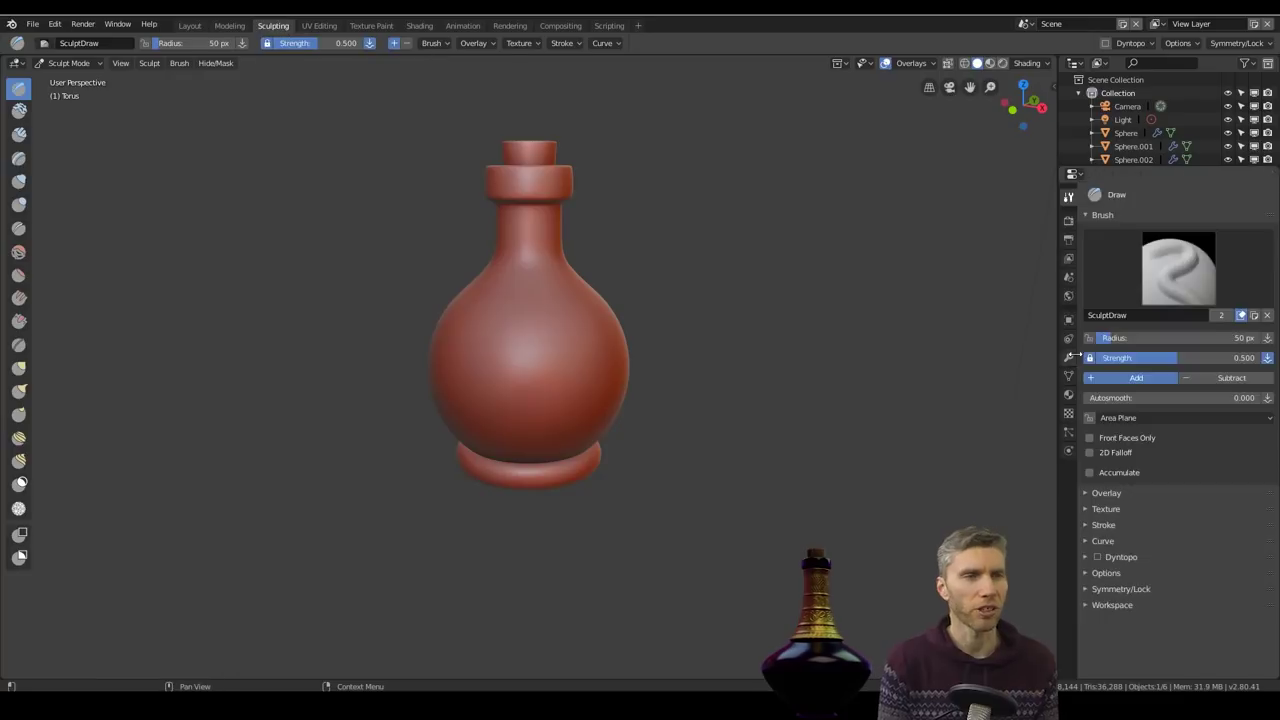
pyautogui.click(1068, 374)
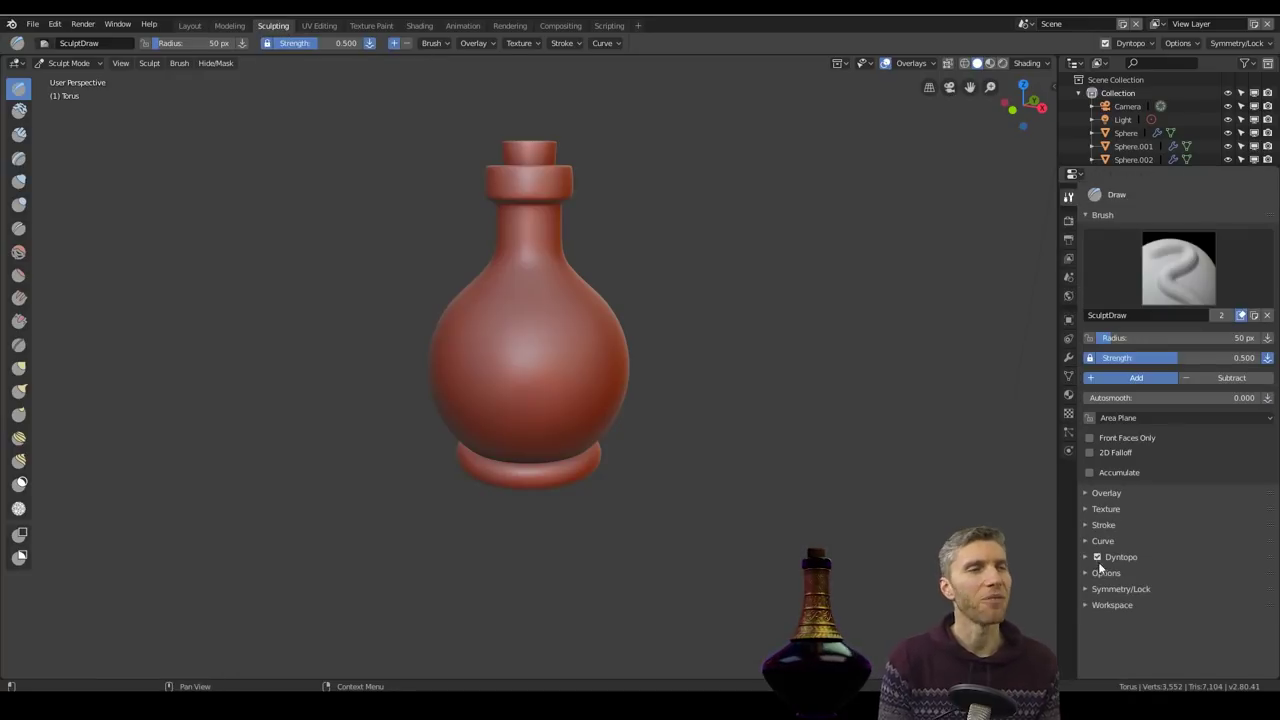
pyautogui.click(1268, 621)
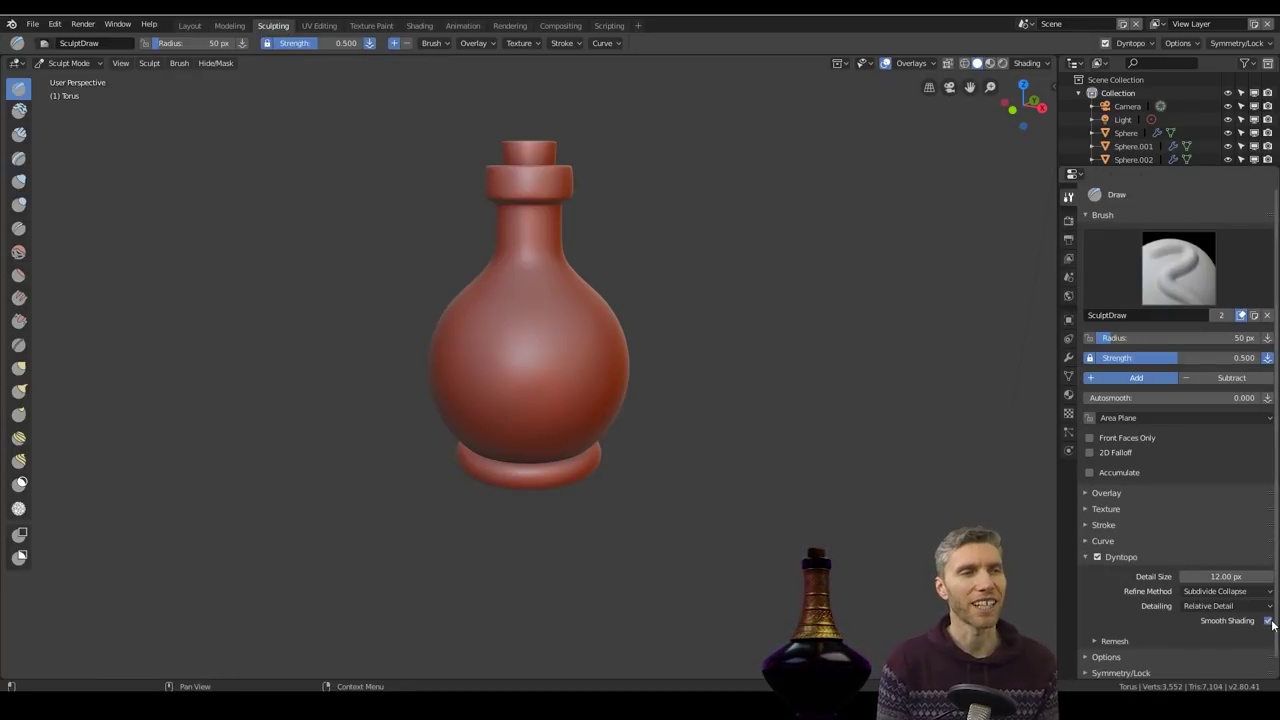
# Step: Set Dyntopo to Constant Detail with a resolution of 25 and flood-fill the torus with that detail
pyautogui.click(1200, 575)
pyautogui.click(1114, 641)
pyautogui.scroll(-2, 1135, 627)
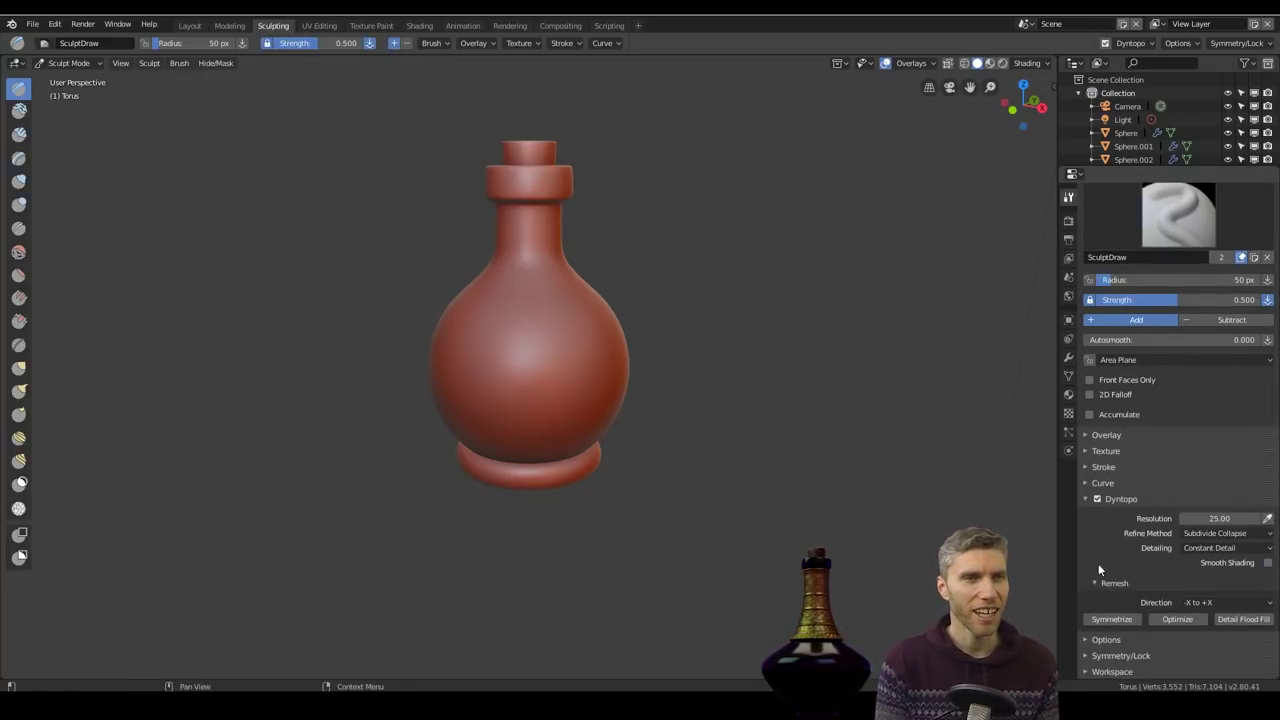
pyautogui.scroll(4, 589, 414)
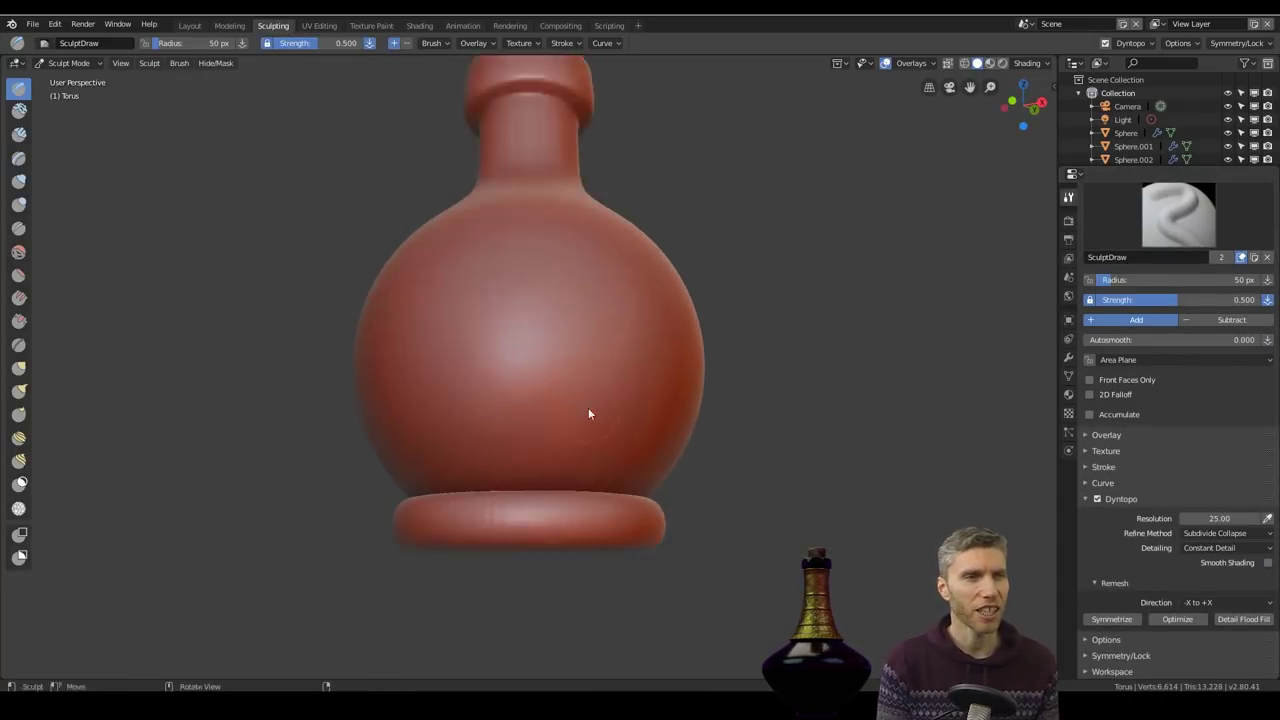
# Step: Set the Z radial symmetry to 12 and pull spikes up from the base ring with the Snake Hook brush
pyautogui.click(1121, 655)
pyautogui.scroll(-3, 1198, 408)
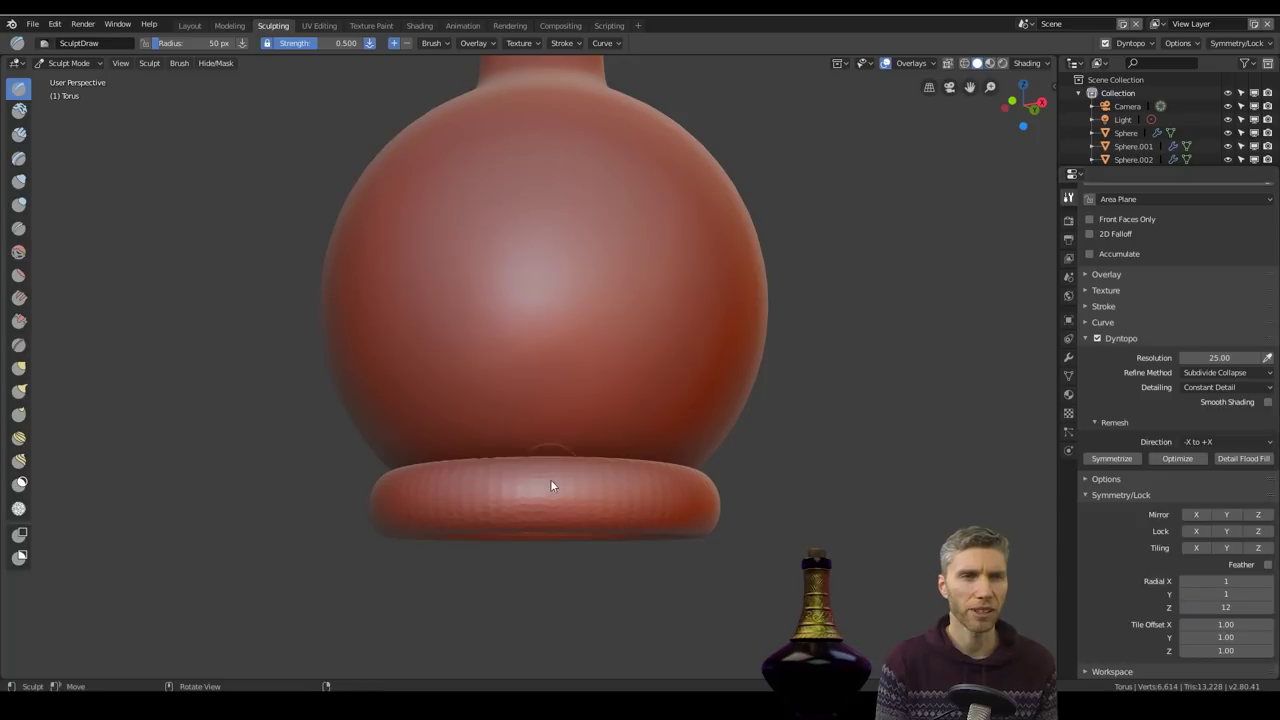
pyautogui.click(18, 391)
pyautogui.moveTo(589, 472); pyautogui.dragTo(593, 448)
pyautogui.moveTo(600, 450)
pyautogui.mouseDown(button='middle')
pyautogui.moveTo(663, 454)
pyautogui.moveTo(560, 456)
pyautogui.mouseUp(button='middle')
pyautogui.moveTo(447, 482); pyautogui.dragTo(436, 420)
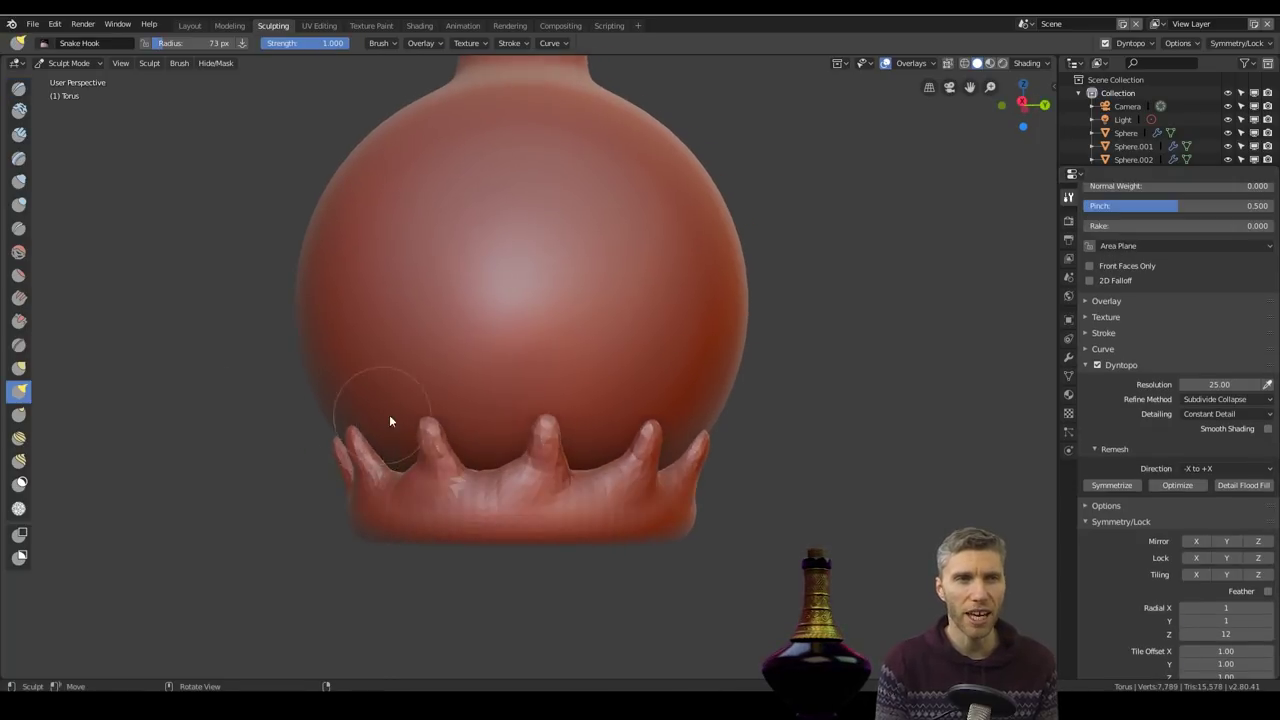
# Step: Set the Snake Hook brush's rake to 1.000 and pull curved tendrils from the base ring up along the bottle
pyautogui.moveTo(389, 420); pyautogui.dragTo(422, 420, button='middle')
pyautogui.moveTo(1218, 332); pyautogui.dragTo(1218, 551, button='middle')
pyautogui.moveTo(492, 425); pyautogui.dragTo(472, 388)
pyautogui.moveTo(540, 440); pyautogui.dragTo(600, 372, button='middle')
pyautogui.moveTo(603, 363); pyautogui.dragTo(592, 338)
pyautogui.moveTo(560, 330); pyautogui.dragTo(529, 374, button='middle')
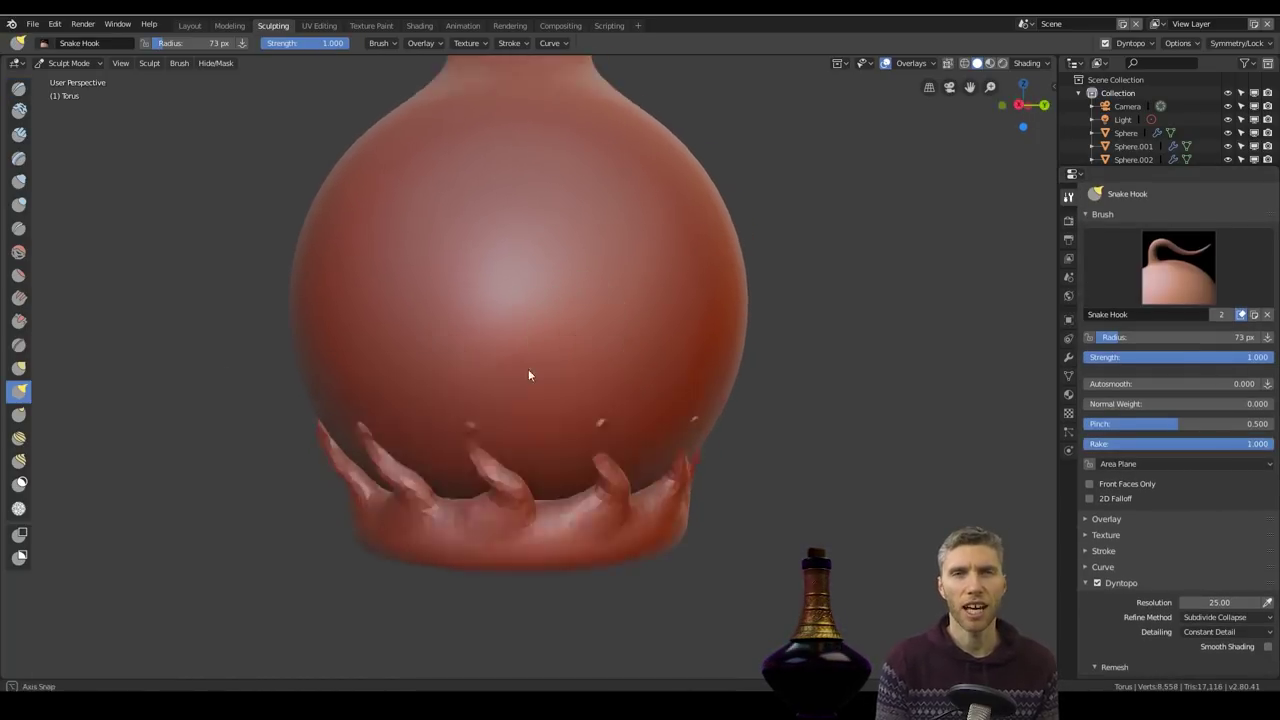
# Step: Lengthen the base ring's tendrils and pull out shorter side branches around the bottle with the Snake Hook brush
pyautogui.scroll(2, 529, 374)
pyautogui.moveTo(420, 385); pyautogui.dragTo(440, 412)
pyautogui.moveTo(540, 400); pyautogui.dragTo(614, 402, button='middle')
pyautogui.scroll(2, 614, 402)
pyautogui.moveTo(628, 408); pyautogui.dragTo(664, 368)
pyautogui.moveTo(664, 368); pyautogui.dragTo(600, 330, button='middle')
pyautogui.moveTo(350, 350); pyautogui.dragTo(338, 304)
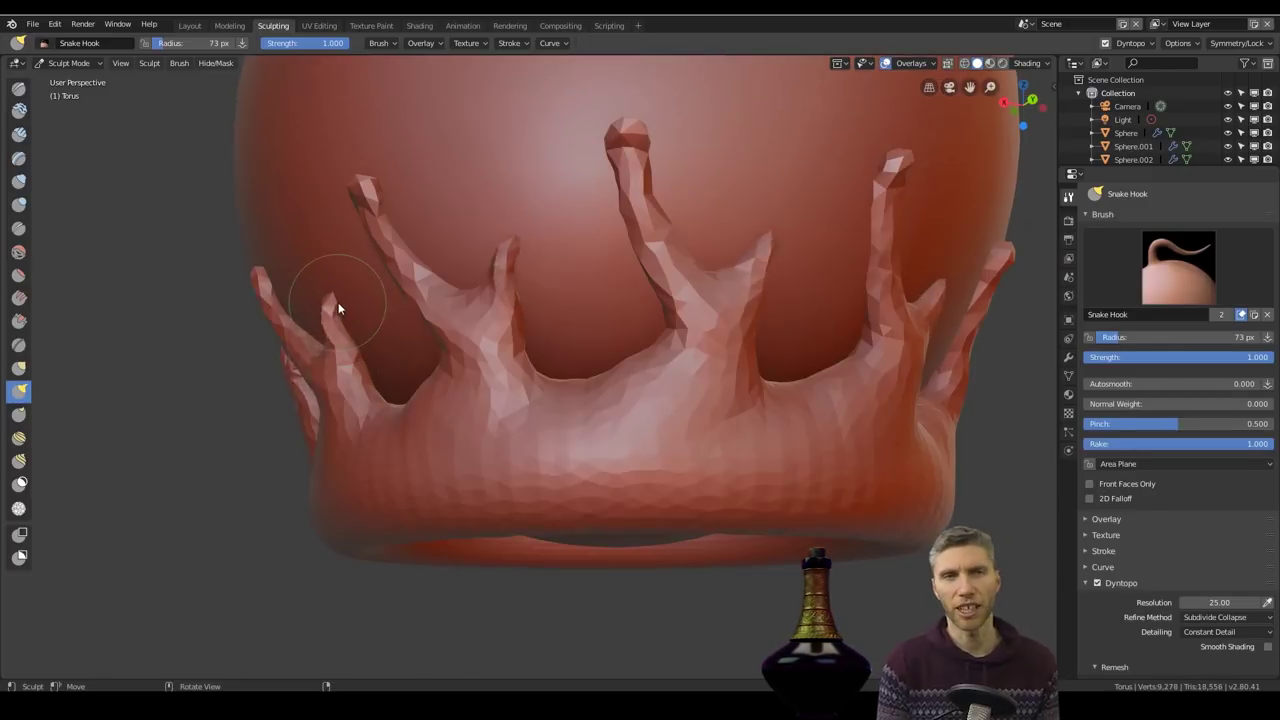
# Step: Set the Dyntopo resolution to 35 and pull forked side branches out of the tendrils with the Snake Hook brush
pyautogui.moveTo(400, 340); pyautogui.dragTo(350, 320, button='middle')
pyautogui.scroll(-5, 484, 263)
pyautogui.moveTo(600, 400)
pyautogui.mouseDown(button='middle')
pyautogui.moveTo(718, 463)
pyautogui.moveTo(616, 400)
pyautogui.moveTo(480, 368)
pyautogui.mouseUp(button='middle')
pyautogui.scroll(5, 718, 463)
pyautogui.moveTo(484, 372); pyautogui.dragTo(462, 335)
pyautogui.moveTo(560, 340); pyautogui.dragTo(713, 331, button='middle')
pyautogui.scroll(-2, 713, 331)
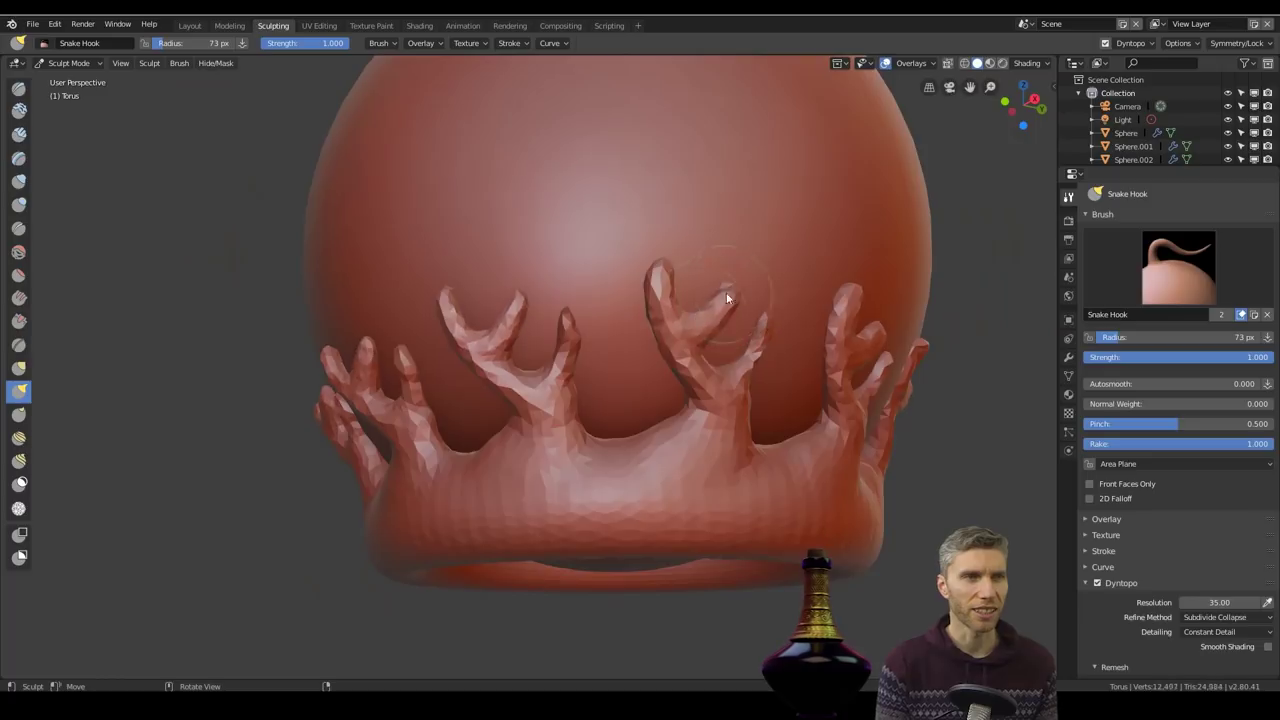
pyautogui.moveTo(520, 298); pyautogui.dragTo(516, 256)
pyautogui.moveTo(516, 300)
pyautogui.mouseDown(button='middle')
pyautogui.moveTo(406, 335)
pyautogui.moveTo(480, 345)
pyautogui.mouseUp(button='middle')
pyautogui.moveTo(668, 320); pyautogui.dragTo(672, 264)
# Step: Extend the tendril tips farther up the bottle with the Snake Hook brush at a 73 px radius
pyautogui.scroll(-6, 723, 514)
pyautogui.moveTo(723, 514); pyautogui.dragTo(600, 440, button='middle')
pyautogui.scroll(6, 487, 315)
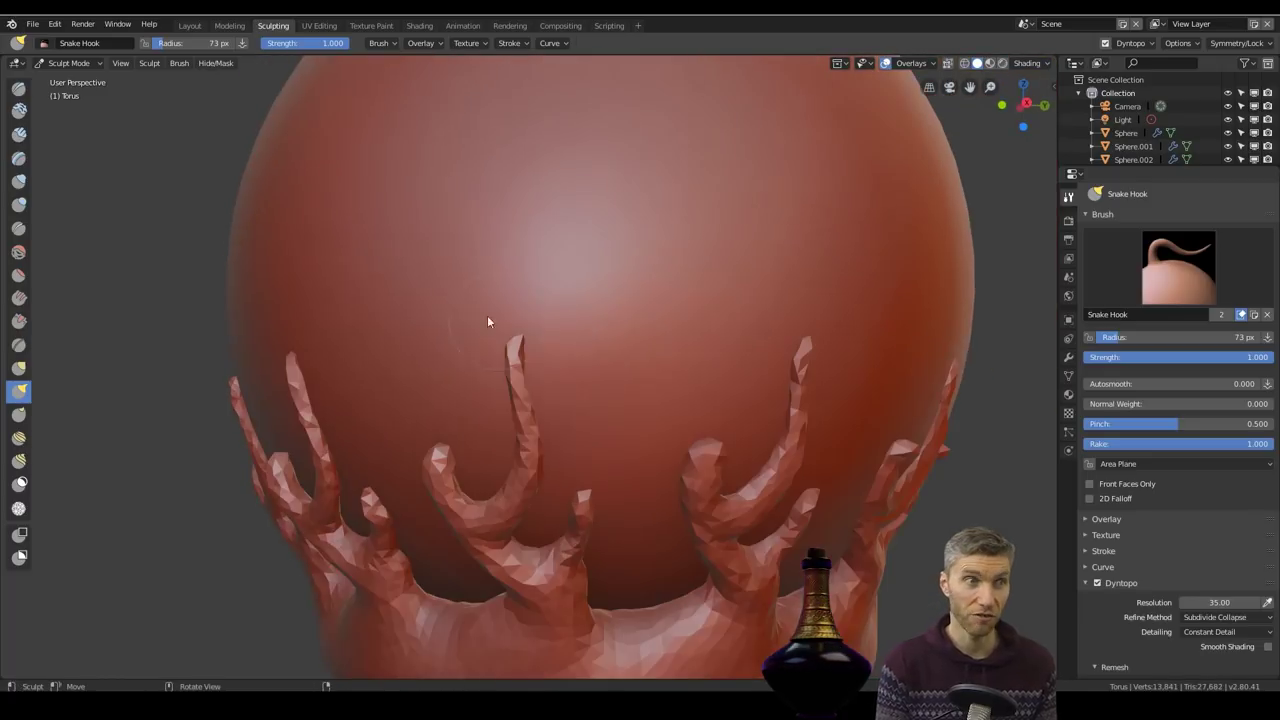
pyautogui.click(570, 346)
pyautogui.moveTo(310, 360); pyautogui.dragTo(375, 368, button='middle')
pyautogui.moveTo(566, 371); pyautogui.dragTo(590, 270)
# Step: Enlarge the Snake Hook radius to 131 px and bend and lengthen the tendrils around the bottle
pyautogui.moveTo(530, 400); pyautogui.dragTo(606, 349, button='middle')
pyautogui.scroll(4, 606, 349)
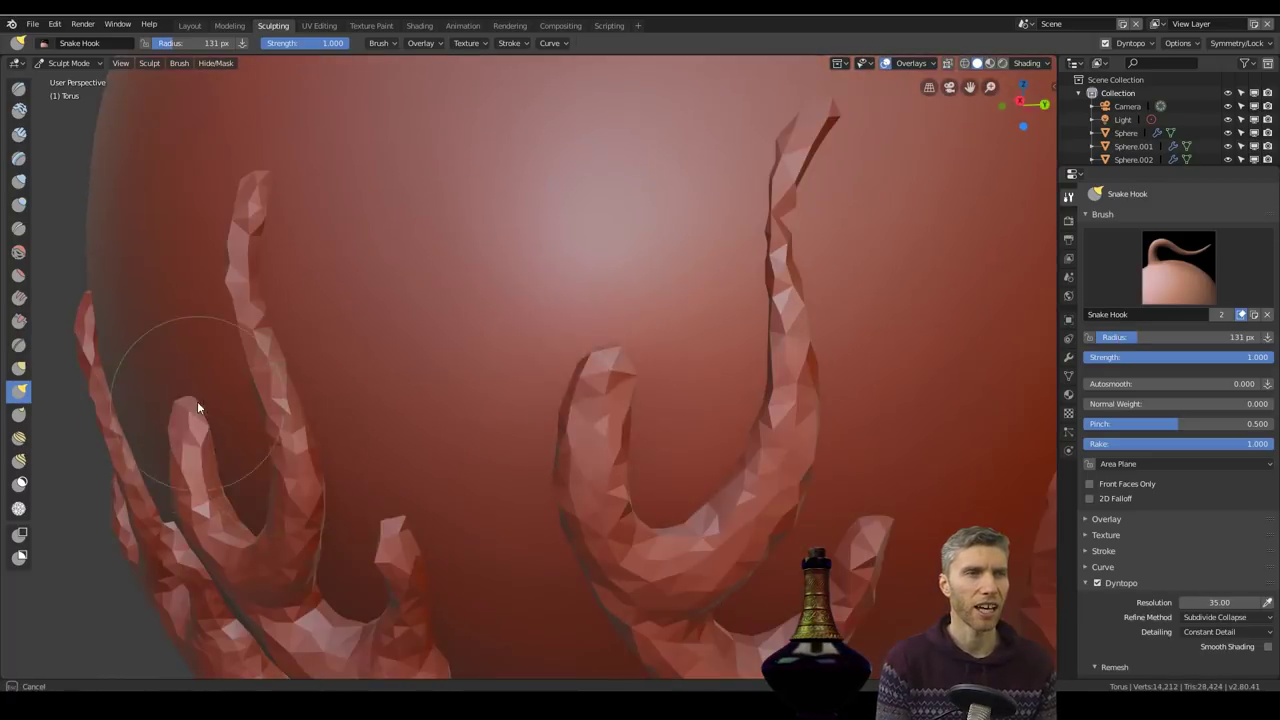
pyautogui.moveTo(197, 401); pyautogui.dragTo(270, 350, button='middle')
pyautogui.moveTo(622, 240); pyautogui.dragTo(533, 185)
pyautogui.keyDown('shift'); pyautogui.moveTo(790, 320); pyautogui.dragTo(500, 330, button='middle'); pyautogui.keyUp('shift')
pyautogui.moveTo(704, 370); pyautogui.dragTo(709, 321)
pyautogui.scroll(-6, 680, 400)
pyautogui.moveTo(680, 400); pyautogui.dragTo(617, 491, button='middle')
# Step: Try to pull the base ring's lower edge down into feet with the Snake Hook brush at 131 px
pyautogui.click(18, 182)
pyautogui.scroll(4, 532, 350)
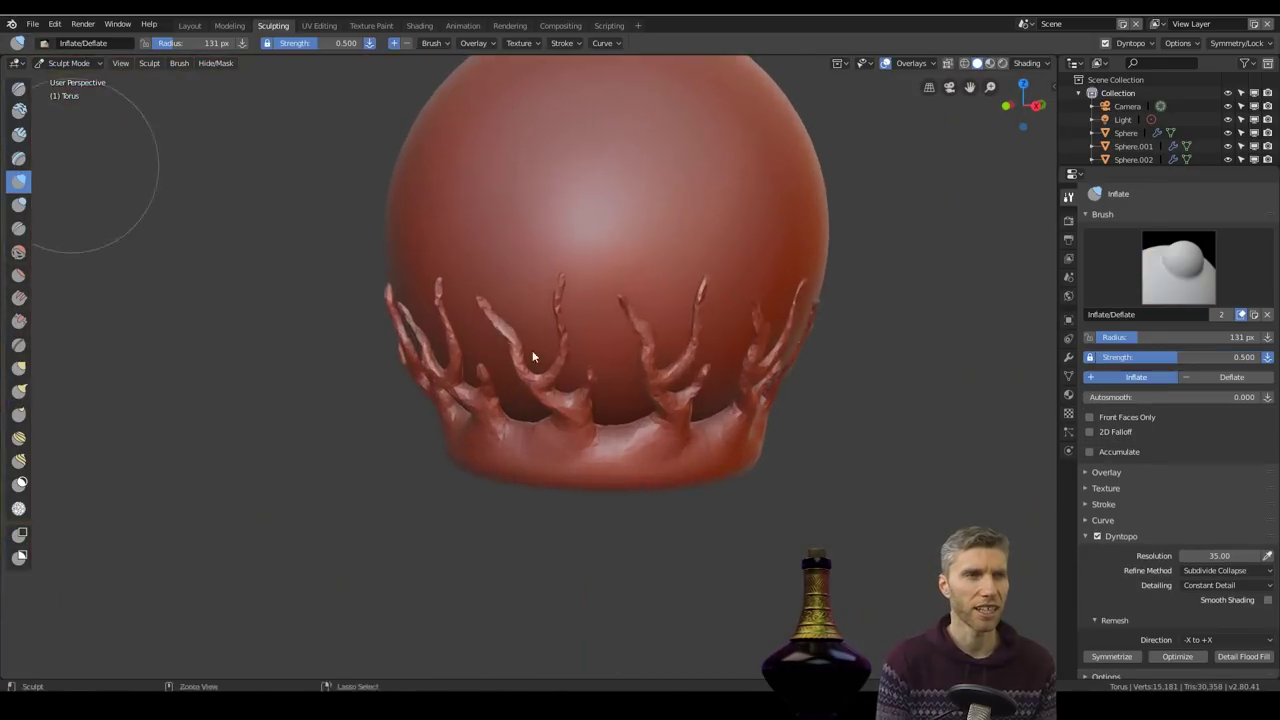
pyautogui.moveTo(532, 350)
pyautogui.mouseDown(button='middle')
pyautogui.moveTo(670, 449)
pyautogui.moveTo(538, 431)
pyautogui.moveTo(520, 330)
pyautogui.mouseUp(button='middle')
pyautogui.click(18, 229)
pyautogui.click(18, 392)
pyautogui.scroll(3, 538, 431)
pyautogui.moveTo(359, 407); pyautogui.dragTo(376, 440)
pyautogui.moveTo(560, 400); pyautogui.dragTo(480, 380, button='middle')
pyautogui.moveTo(556, 385); pyautogui.dragTo(556, 418)
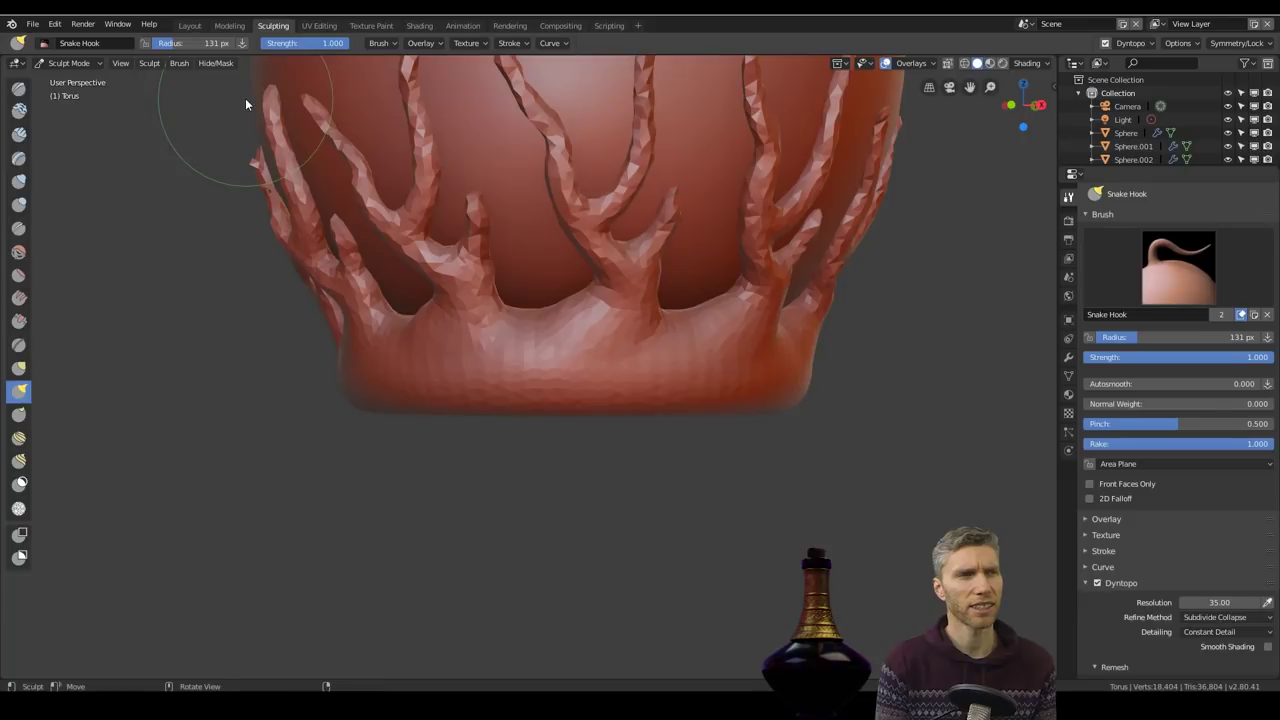
# Step: Set the Z radial symmetry to 4 and pull feet down from the ring with a 242 px Snake Hook brush
pyautogui.moveTo(1209, 617); pyautogui.dragTo(1209, 398, button='middle')
pyautogui.moveTo(540, 417); pyautogui.dragTo(512, 457, button='middle')
pyautogui.press('f')
pyautogui.click(575, 440)
pyautogui.moveTo(560, 390); pyautogui.dragTo(566, 422)
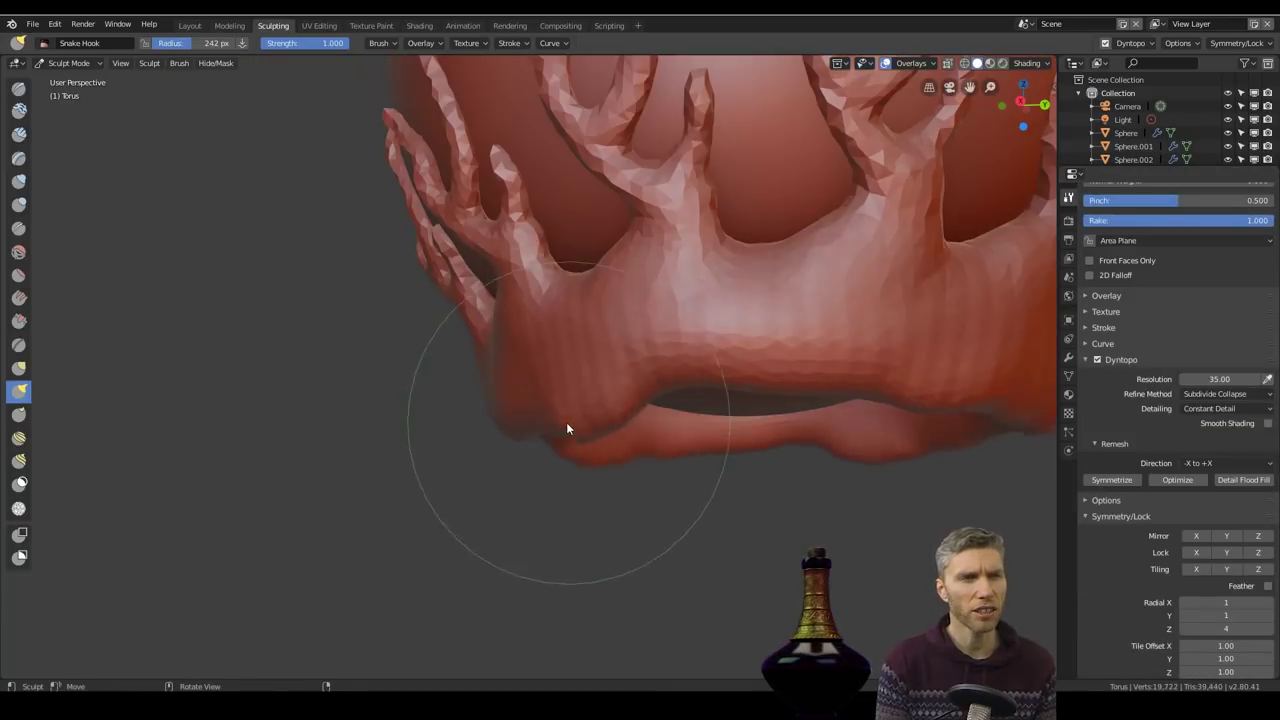
pyautogui.moveTo(566, 430)
pyautogui.mouseDown(button='middle')
pyautogui.moveTo(660, 457)
pyautogui.moveTo(640, 462)
pyautogui.mouseUp(button='middle')
pyautogui.moveTo(560, 470); pyautogui.dragTo(566, 500)
# Step: Lengthen and shape the feet under the base ring with further Snake Hook strokes
pyautogui.moveTo(704, 482)
pyautogui.mouseDown(button='middle')
pyautogui.moveTo(536, 445)
pyautogui.moveTo(619, 511)
pyautogui.mouseUp(button='middle')
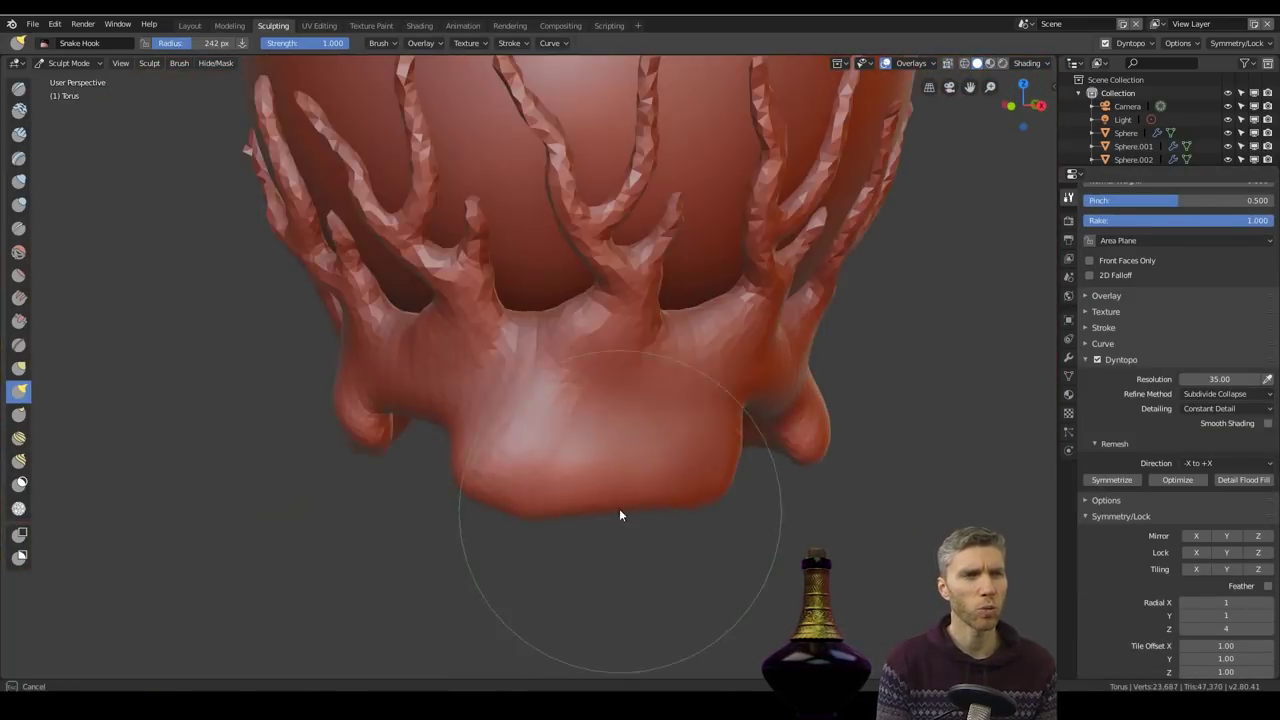
pyautogui.moveTo(619, 480); pyautogui.dragTo(619, 511)
pyautogui.scroll(1, 640, 480)
pyautogui.moveTo(640, 480)
pyautogui.mouseDown(button='middle')
pyautogui.moveTo(719, 430)
pyautogui.moveTo(690, 436)
pyautogui.mouseUp(button='middle')
pyautogui.moveTo(318, 530); pyautogui.dragTo(280, 556)
pyautogui.scroll(-5, 640, 478)
pyautogui.moveTo(640, 478)
pyautogui.mouseDown(button='middle')
pyautogui.moveTo(703, 480)
pyautogui.moveTo(716, 350)
pyautogui.moveTo(699, 456)
pyautogui.moveTo(313, 467)
pyautogui.moveTo(536, 446)
pyautogui.moveTo(640, 460)
pyautogui.mouseUp(button='middle')
pyautogui.scroll(7, 703, 480)
pyautogui.scroll(-3, 716, 350)
pyautogui.moveTo(690, 480); pyautogui.dragTo(694, 515)
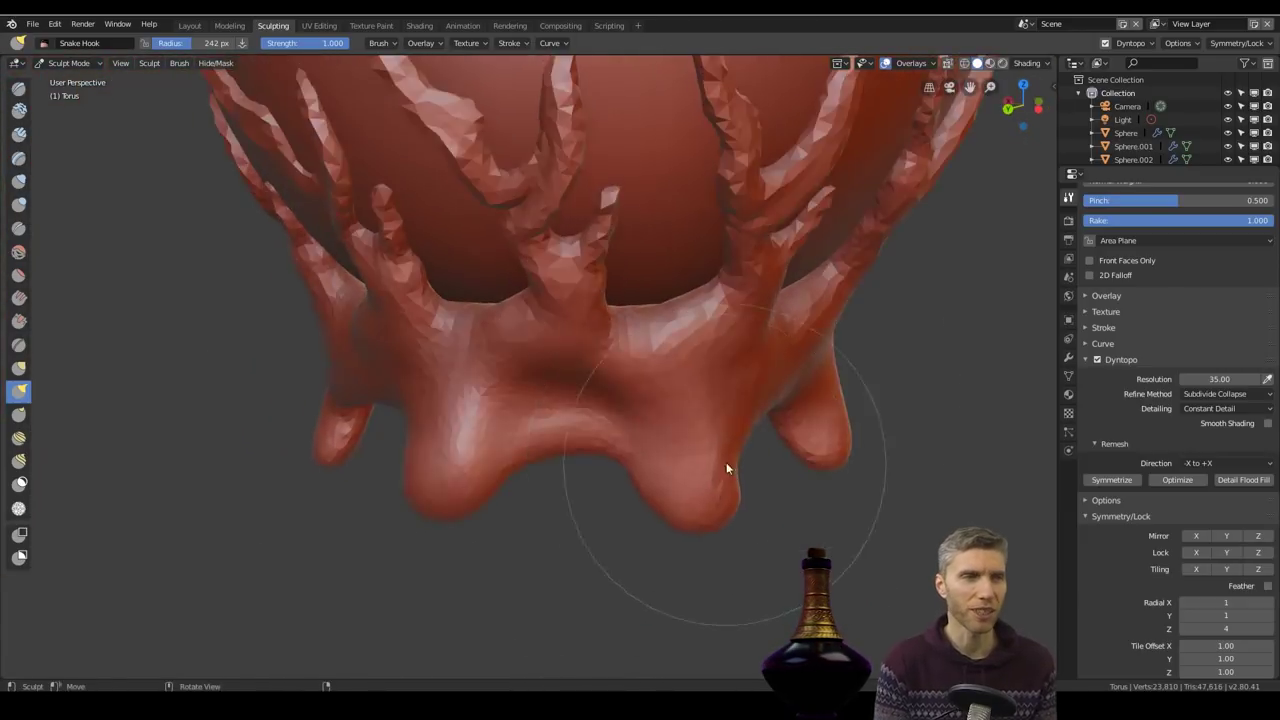
# Step: Undo the Snake Hook strokes that formed the feet
pyautogui.scroll(-5, 727, 467)
pyautogui.moveTo(727, 467)
pyautogui.mouseDown(button='middle')
pyautogui.moveTo(921, 473)
pyautogui.moveTo(606, 463)
pyautogui.moveTo(866, 443)
pyautogui.moveTo(799, 446)
pyautogui.mouseUp(button='middle')
pyautogui.hotkey('ctrl', 'z')
pyautogui.hotkey('ctrl', 'z')
pyautogui.hotkey('ctrl', 'z')
pyautogui.hotkey('ctrl', 'z')
pyautogui.hotkey('ctrl', 'z')
pyautogui.hotkey('ctrl', 'z')
pyautogui.hotkey('ctrl', 'z')
pyautogui.hotkey('ctrl', 'z')
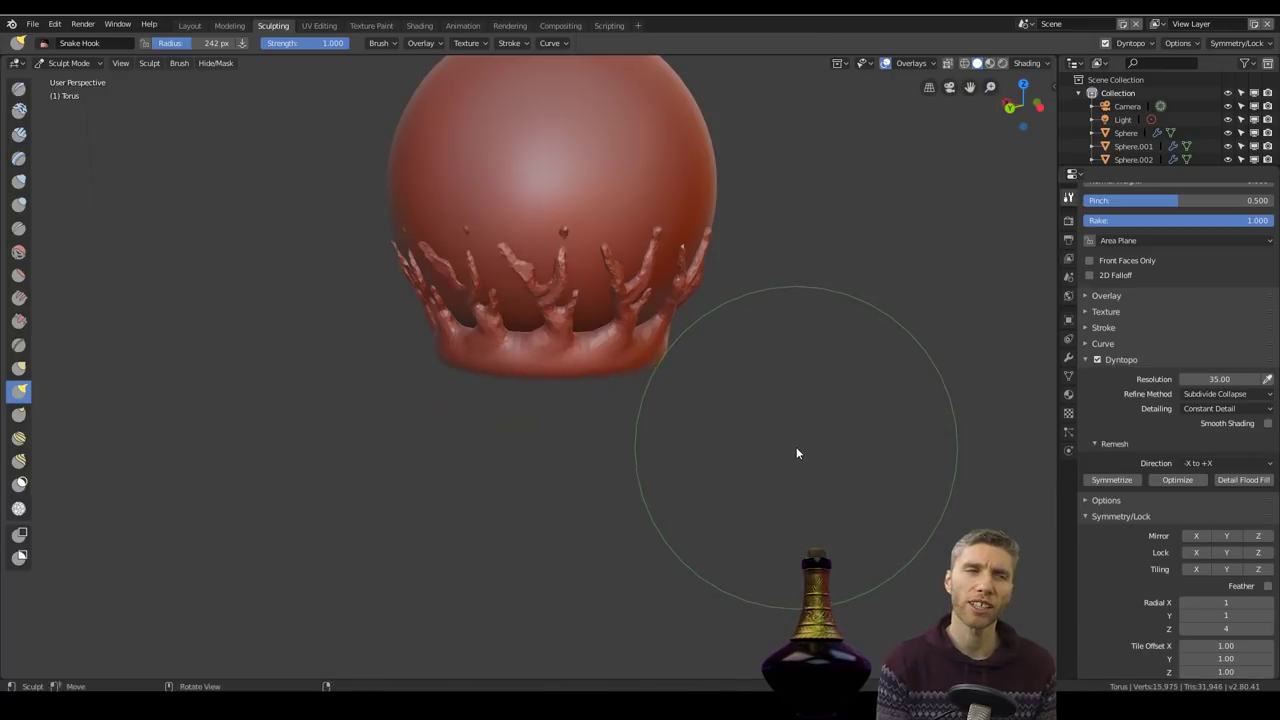
# Step: Build raised patches on the ring's underside with the Layer brush at a 65 px radius
pyautogui.scroll(4, 630, 345)
pyautogui.moveTo(630, 345); pyautogui.dragTo(686, 405, button='middle')
pyautogui.scroll(-5, 598, 342)
pyautogui.scroll(5, 671, 509)
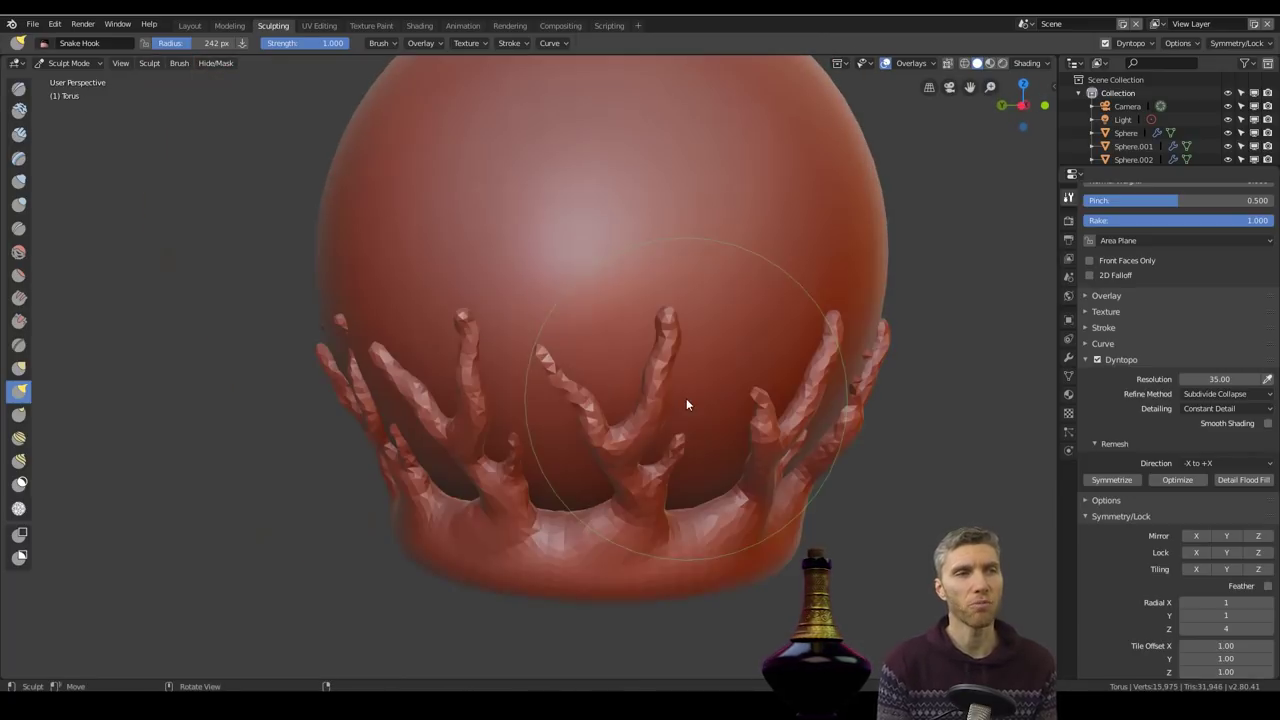
pyautogui.click(19, 158)
pyautogui.moveTo(620, 540); pyautogui.dragTo(665, 376, button='middle')
pyautogui.press('f')
pyautogui.click(514, 497)
pyautogui.moveTo(665, 376); pyautogui.dragTo(716, 366)
pyautogui.moveTo(700, 360); pyautogui.dragTo(684, 278, button='middle')
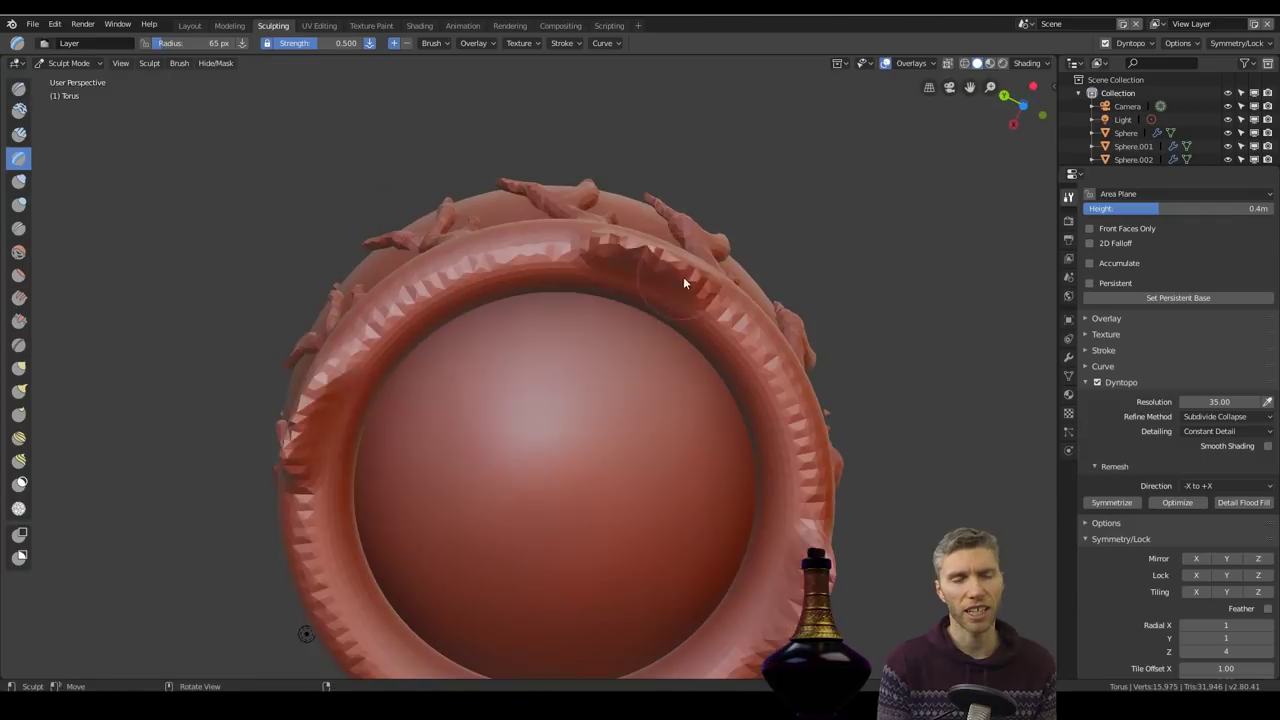
pyautogui.moveTo(684, 278); pyautogui.dragTo(610, 262)
# Step: Build the patches under the ring up into four feet with the Draw brush at strength 0.500
pyautogui.moveTo(720, 284)
pyautogui.mouseDown(button='middle')
pyautogui.moveTo(732, 472)
pyautogui.moveTo(650, 250)
pyautogui.mouseUp(button='middle')
pyautogui.scroll(-4, 720, 462)
pyautogui.scroll(5, 720, 462)
pyautogui.press('x')
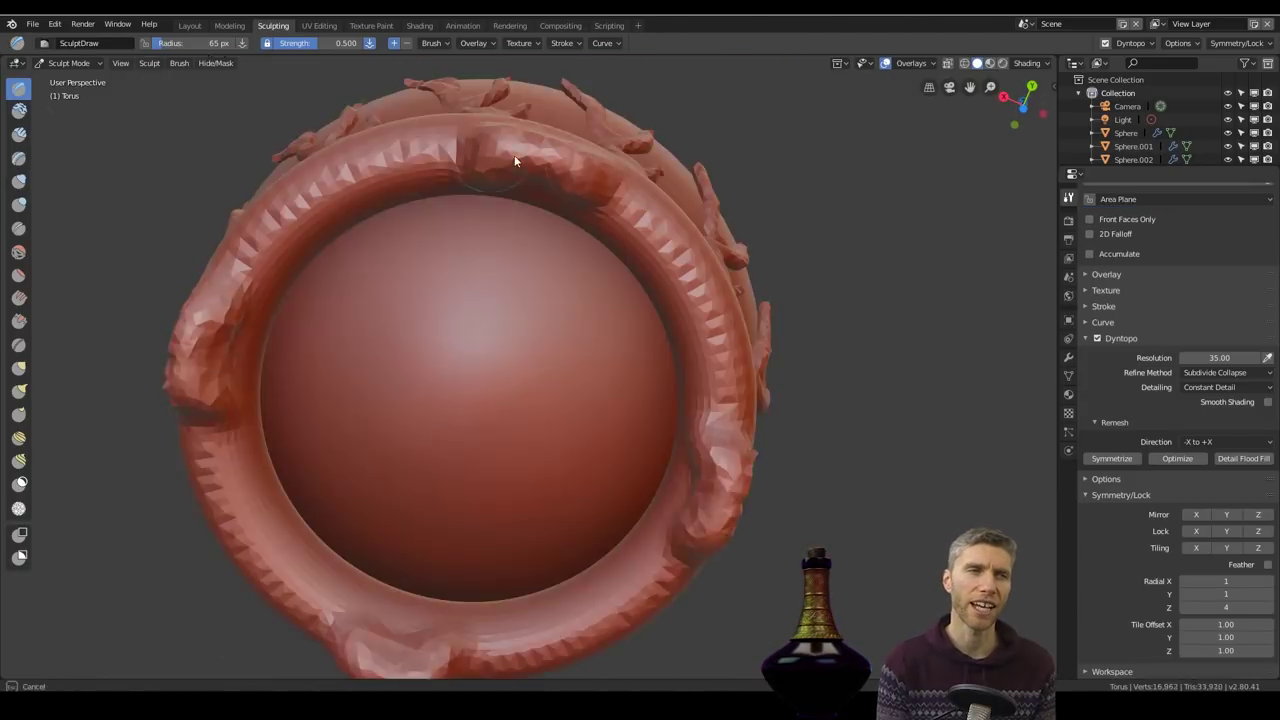
pyautogui.moveTo(514, 155); pyautogui.dragTo(560, 165)
pyautogui.moveTo(520, 170)
pyautogui.mouseDown(button='middle')
pyautogui.moveTo(531, 267)
pyautogui.moveTo(614, 403)
pyautogui.mouseUp(button='middle')
pyautogui.scroll(-5, 674, 441)
pyautogui.scroll(5, 674, 441)
pyautogui.moveTo(674, 441); pyautogui.dragTo(600, 260, button='middle')
pyautogui.moveTo(555, 255)
pyautogui.mouseDown()
pyautogui.moveTo(287, 309)
pyautogui.moveTo(550, 250)
pyautogui.mouseUp()
pyautogui.moveTo(550, 250)
pyautogui.mouseDown(button='middle')
pyautogui.moveTo(612, 379)
pyautogui.moveTo(521, 333)
pyautogui.mouseUp(button='middle')
pyautogui.scroll(-5, 751, 478)
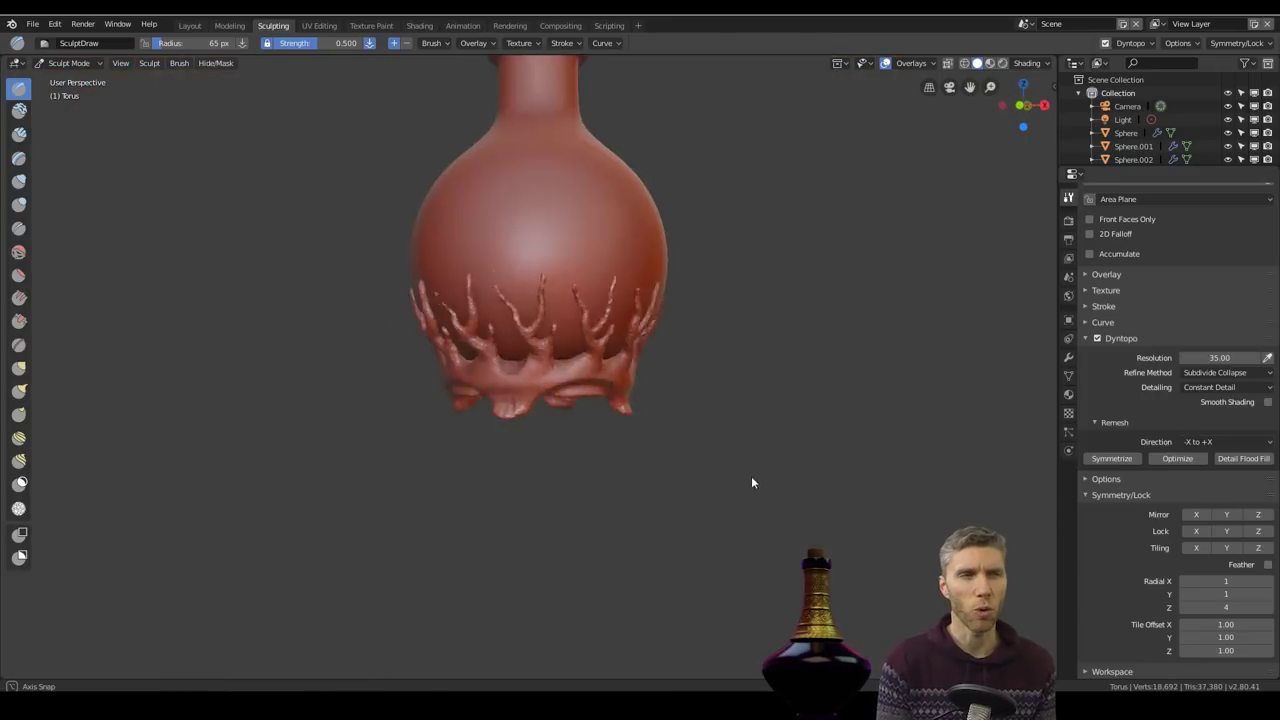
# Step: Set the Dyntopo resolution to 60 and refine the tendrils with the Crease brush at strength 0.250
pyautogui.scroll(5, 653, 418)
pyautogui.moveTo(653, 418); pyautogui.dragTo(645, 421, button='middle')
pyautogui.scroll(3, 640, 423)
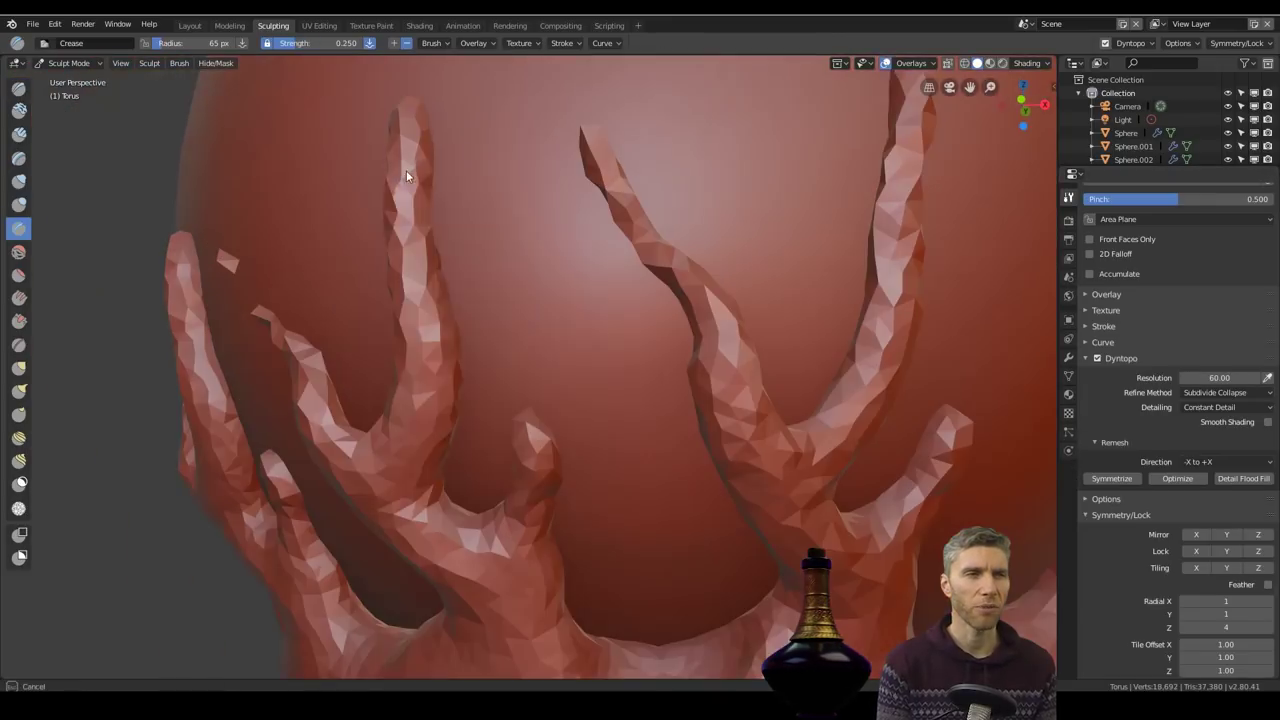
pyautogui.scroll(5, 1181, 638)
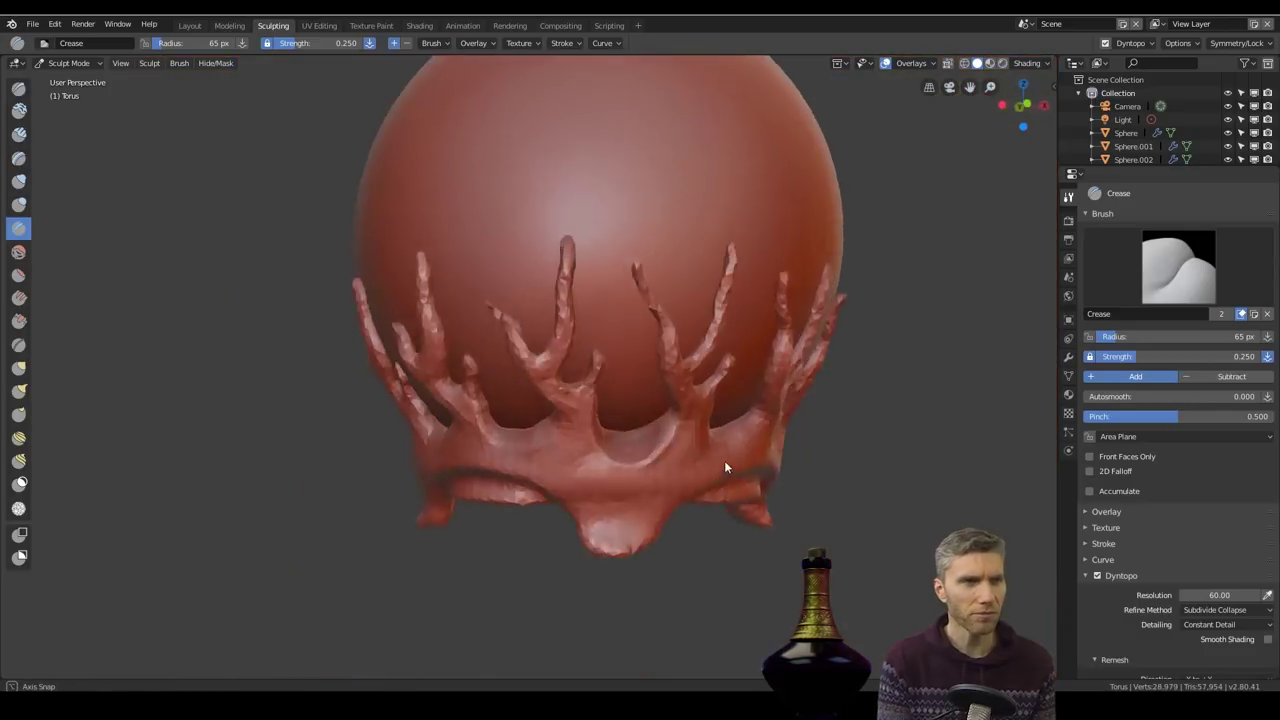
pyautogui.moveTo(724, 460)
pyautogui.mouseDown(button='middle')
pyautogui.moveTo(582, 456)
pyautogui.moveTo(534, 354)
pyautogui.mouseUp(button='middle')
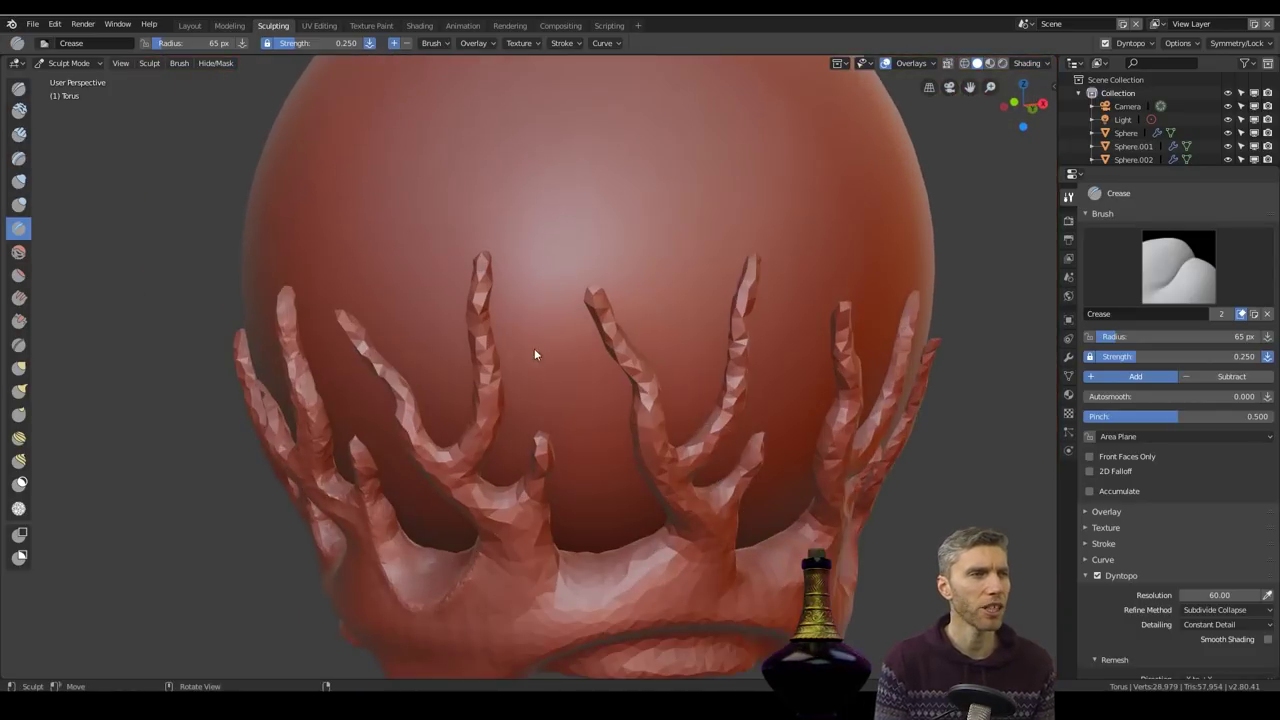
# Step: Pull extra branches off the tendrils with a 70 px Snake Hook brush and thicken them with the Inflate brush
pyautogui.press('k')
pyautogui.moveTo(491, 300); pyautogui.dragTo(316, 257, button='middle')
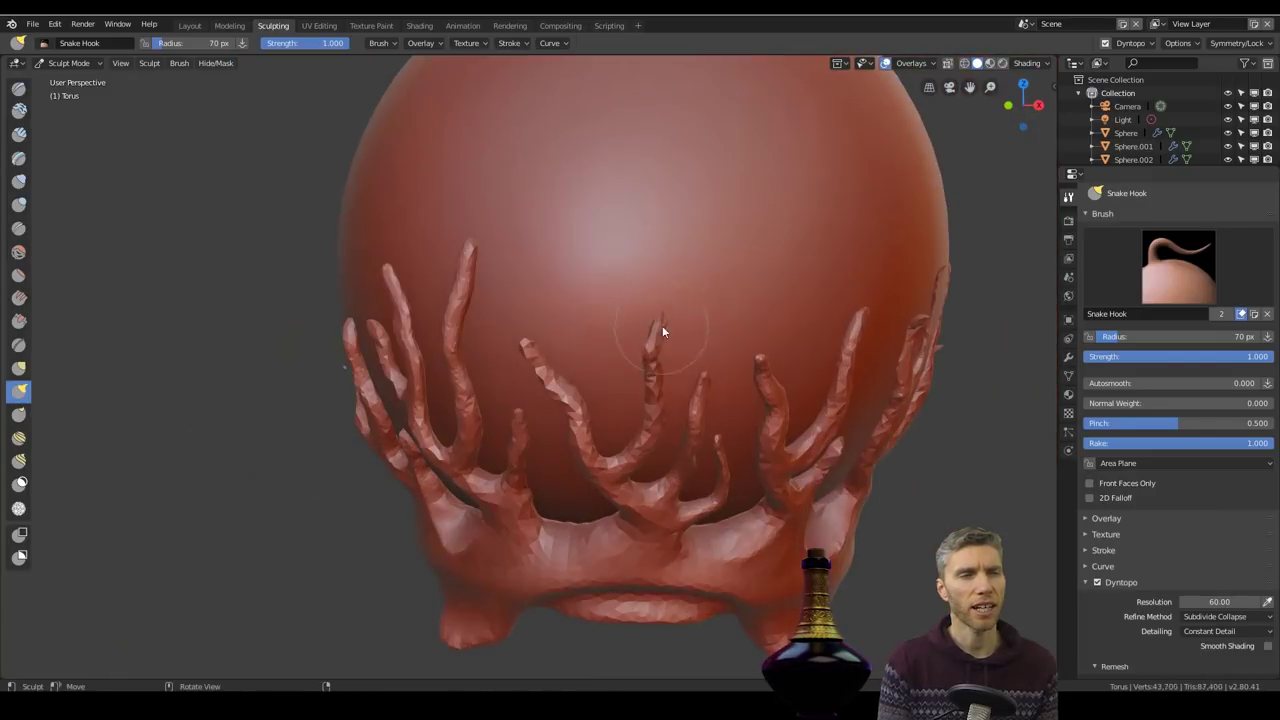
pyautogui.press('i')
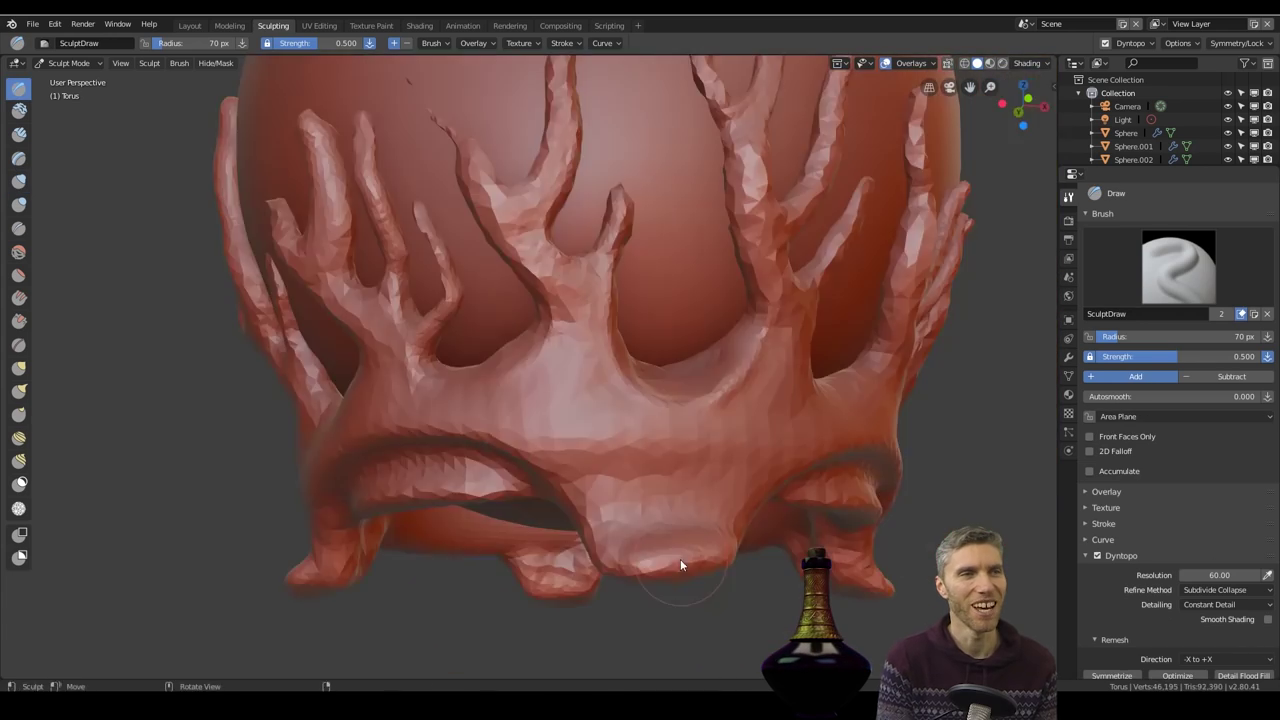
# Step: Carve eye sockets into the ring above each foot with the Draw brush in subtract mode at 70 px
pyautogui.moveTo(680, 565)
pyautogui.mouseDown(button='middle')
pyautogui.moveTo(567, 603)
pyautogui.moveTo(663, 272)
pyautogui.moveTo(637, 571)
pyautogui.moveTo(616, 282)
pyautogui.moveTo(623, 428)
pyautogui.moveTo(543, 571)
pyautogui.moveTo(240, 531)
pyautogui.moveTo(763, 521)
pyautogui.moveTo(846, 489)
pyautogui.moveTo(640, 519)
pyautogui.moveTo(634, 486)
pyautogui.mouseUp(button='middle')
pyautogui.hotkey('shift', 'c')
pyautogui.press('x')
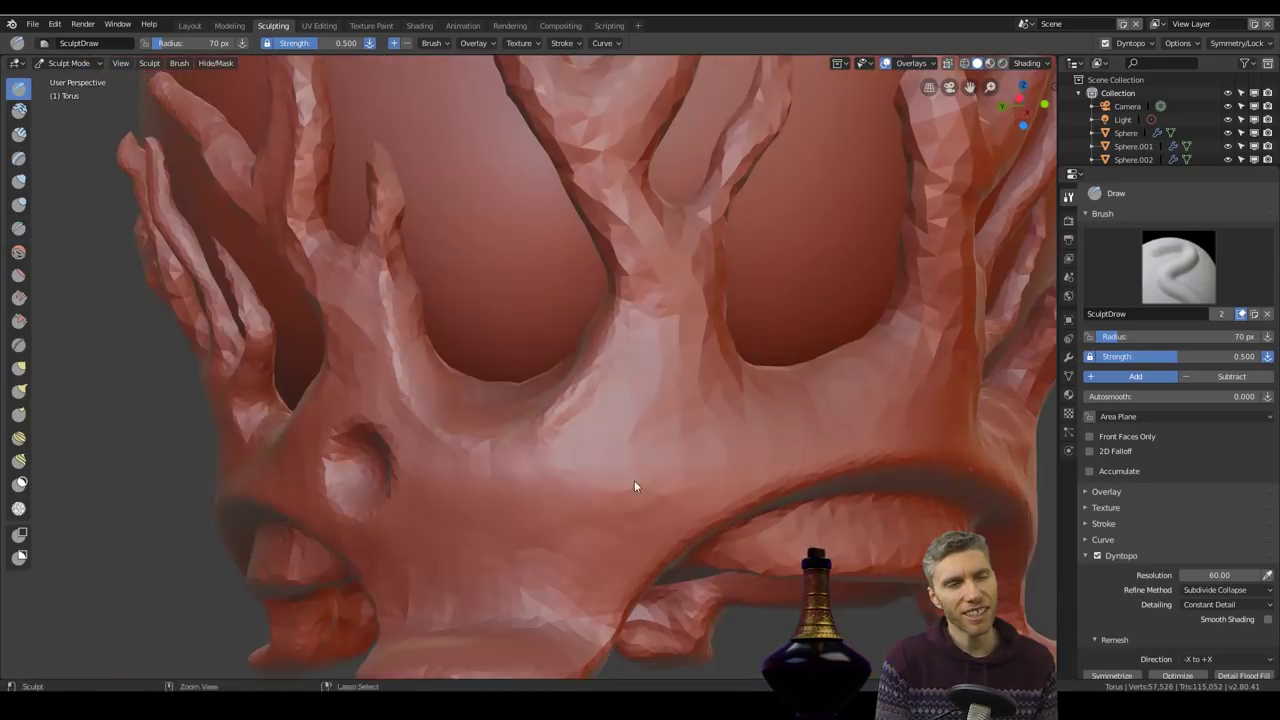
pyautogui.keyDown('ctrl'); pyautogui.moveTo(634, 481); pyautogui.dragTo(638, 476); pyautogui.keyUp('ctrl')
pyautogui.moveTo(638, 476); pyautogui.dragTo(612, 379, button='middle')
pyautogui.keyDown('ctrl'); pyautogui.moveTo(530, 430); pyautogui.dragTo(540, 438); pyautogui.keyUp('ctrl')
pyautogui.moveTo(540, 438); pyautogui.dragTo(602, 476, button='middle')
# Step: Reduce the Draw brush radius to 44 px, carve nostrils between the eye sockets and deepen the sockets
pyautogui.press('f')
pyautogui.click(576, 476)
pyautogui.keyDown('ctrl'); pyautogui.moveTo(602, 474); pyautogui.dragTo(606, 468); pyautogui.keyUp('ctrl')
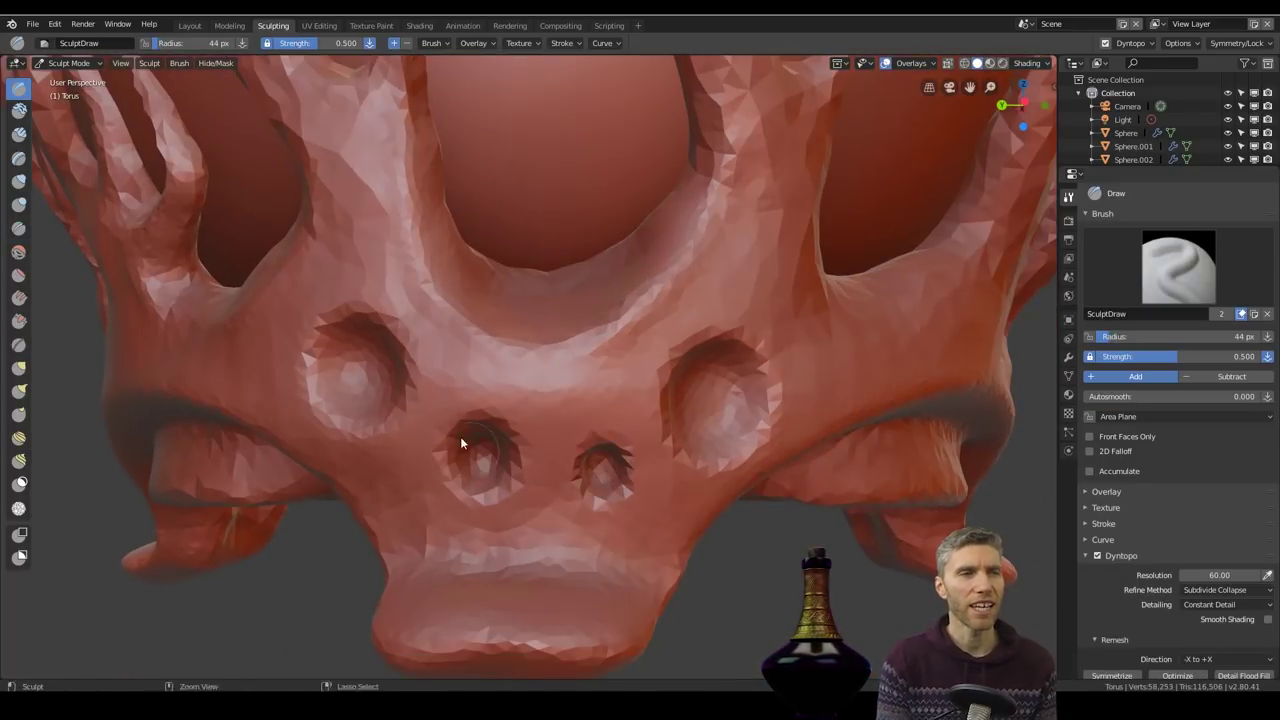
pyautogui.keyDown('ctrl'); pyautogui.moveTo(352, 370); pyautogui.dragTo(360, 378); pyautogui.keyUp('ctrl')
# Step: Carve hollows along the ring's upper edge between the tendrils with the Draw brush in subtract mode
pyautogui.scroll(-5, 720, 450)
pyautogui.moveTo(720, 450); pyautogui.dragTo(690, 380, button='middle')
pyautogui.scroll(7, 664, 368)
pyautogui.moveTo(668, 385)
pyautogui.keyDown('ctrl'); pyautogui.mouseDown()
pyautogui.moveTo(735, 403)
pyautogui.moveTo(788, 388)
pyautogui.mouseUp(); pyautogui.keyUp('ctrl')
pyautogui.moveTo(788, 388); pyautogui.dragTo(770, 337, button='middle')
pyautogui.keyDown('ctrl'); pyautogui.moveTo(770, 337); pyautogui.dragTo(830, 330); pyautogui.keyUp('ctrl')
pyautogui.moveTo(830, 330)
pyautogui.mouseDown(button='middle')
pyautogui.moveTo(601, 338)
pyautogui.moveTo(675, 301)
pyautogui.moveTo(540, 320)
pyautogui.mouseUp(button='middle')
pyautogui.keyDown('ctrl'); pyautogui.moveTo(540, 320); pyautogui.dragTo(569, 312); pyautogui.keyUp('ctrl')
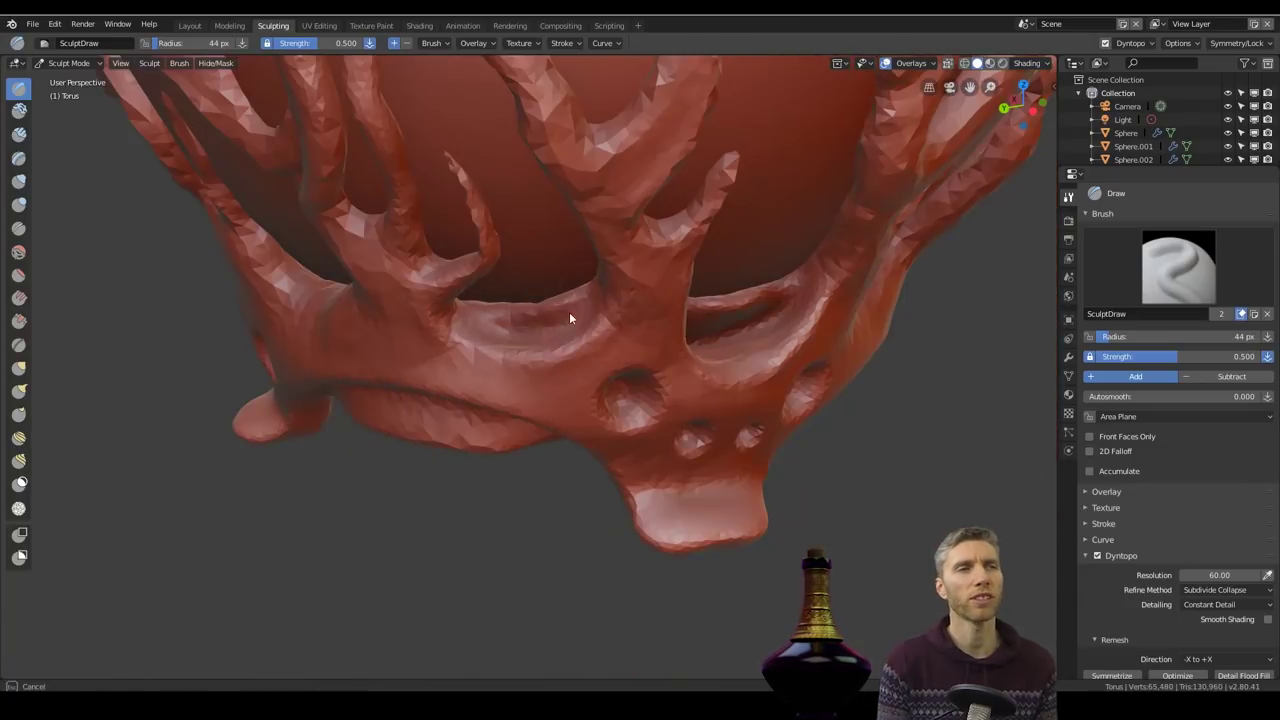
pyautogui.moveTo(569, 312); pyautogui.dragTo(735, 465, button='middle')
pyautogui.scroll(-8, 735, 465)
pyautogui.scroll(9, 735, 465)
pyautogui.keyDown('ctrl'); pyautogui.moveTo(784, 296); pyautogui.dragTo(806, 285); pyautogui.keyUp('ctrl')
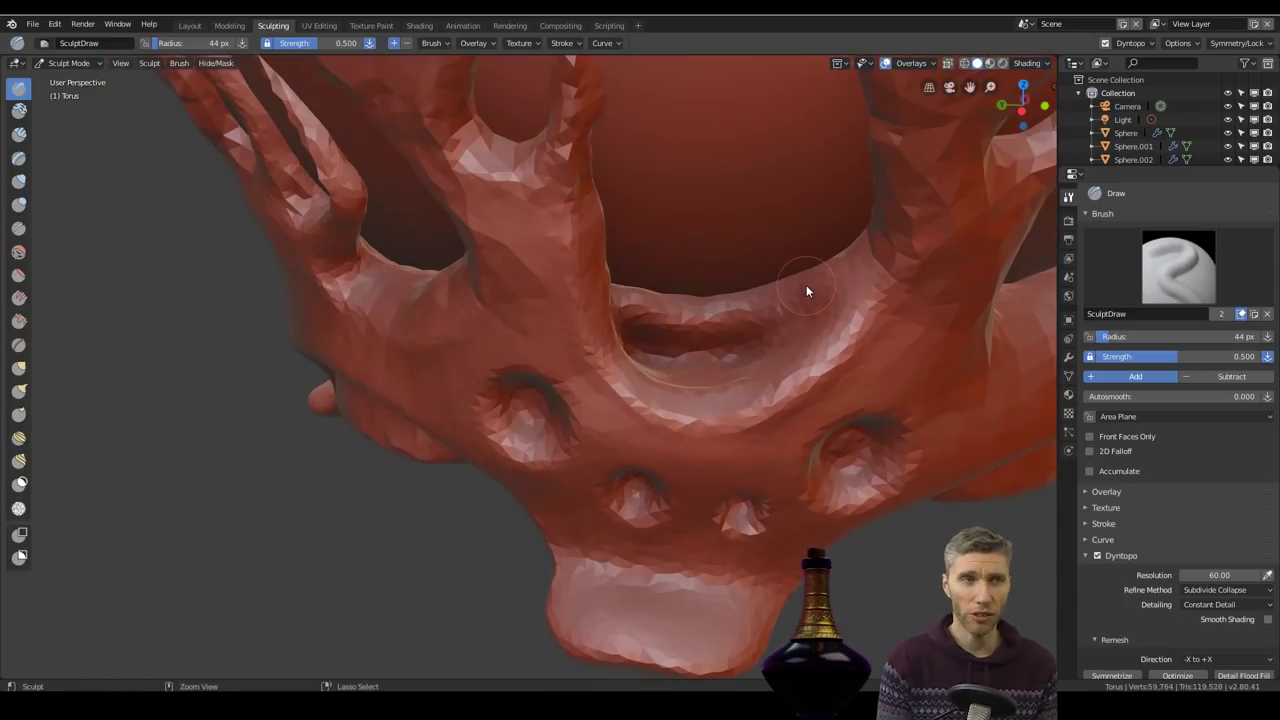
# Step: Undo the latest carving strokes on the base ring
pyautogui.hotkey('ctrl', 'z')
pyautogui.hotkey('ctrl', 'z')
pyautogui.hotkey('ctrl', 'z')
pyautogui.hotkey('ctrl', 'z')
pyautogui.hotkey('ctrl', 'z')
pyautogui.hotkey('ctrl', 'z')
# Step: Return to the earlier version of the file with the unsculpted torus base and switch to the sculpting workspace
pyautogui.scroll(-4, 806, 285)
pyautogui.moveTo(806, 285); pyautogui.dragTo(780, 445, button='middle')
pyautogui.scroll(-3, 780, 445)
pyautogui.click(33, 24)
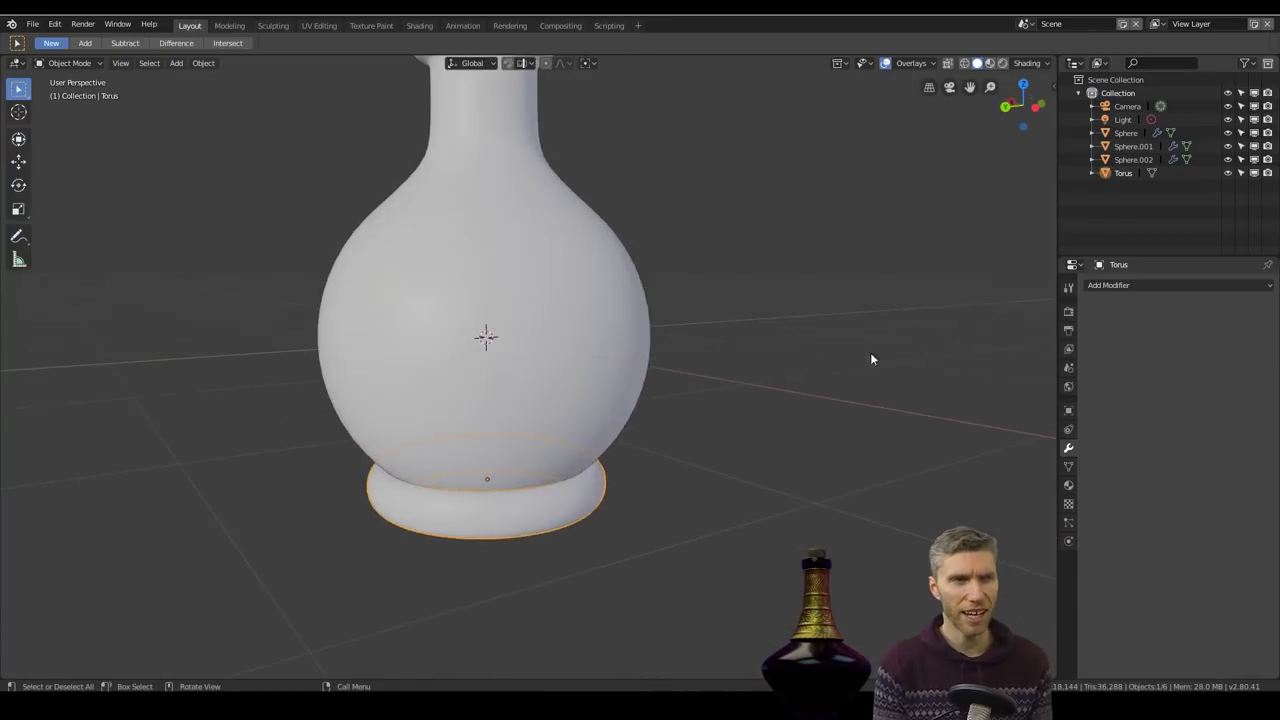
pyautogui.click(273, 25)
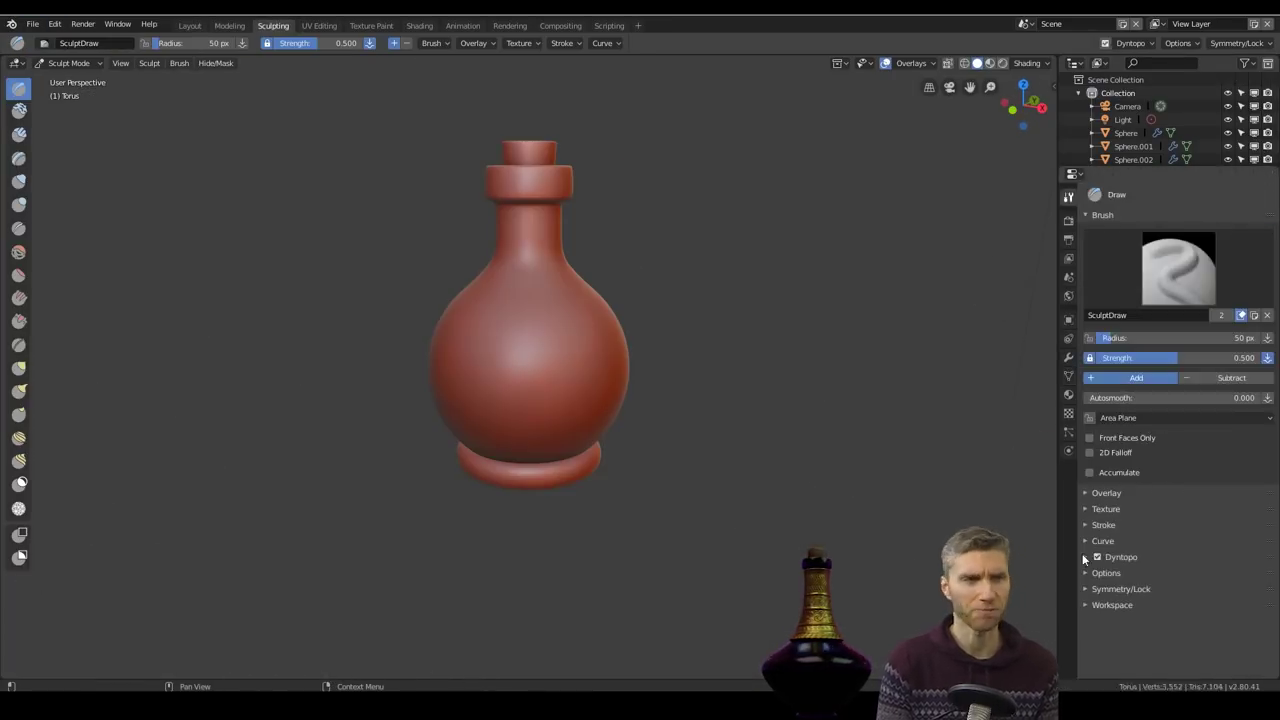
# Step: Enable Dyntopo for the torus and set it to Constant Detail with a resolution of 25
pyautogui.click(1085, 557)
pyautogui.click(1097, 557)
pyautogui.click(1225, 606)
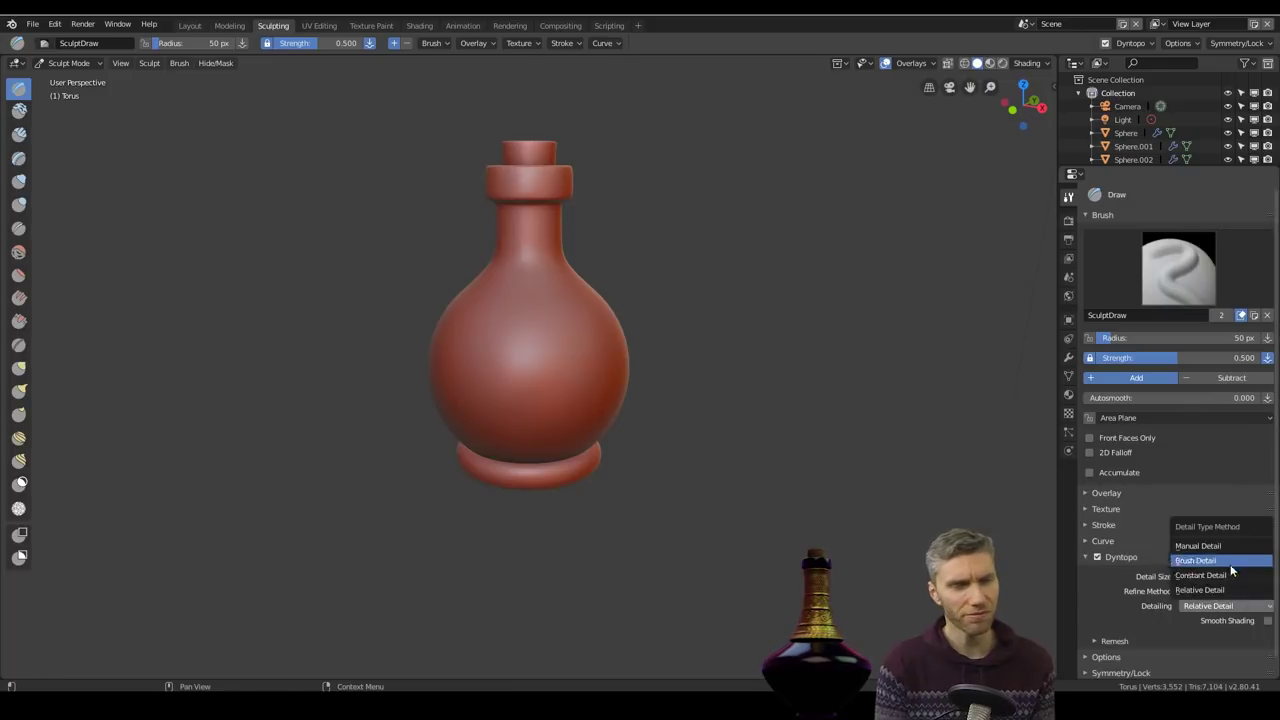
pyautogui.click(1229, 575)
pyautogui.doubleClick(1204, 577)
pyautogui.write('25')
pyautogui.press('Return')
# Step: Set the sculpting symmetry to a radial Z count of 6
pyautogui.scroll(-1, 1110, 645)
pyautogui.click(1107, 654)
pyautogui.scroll(-5, 1120, 650)
pyautogui.doubleClick(1245, 606)
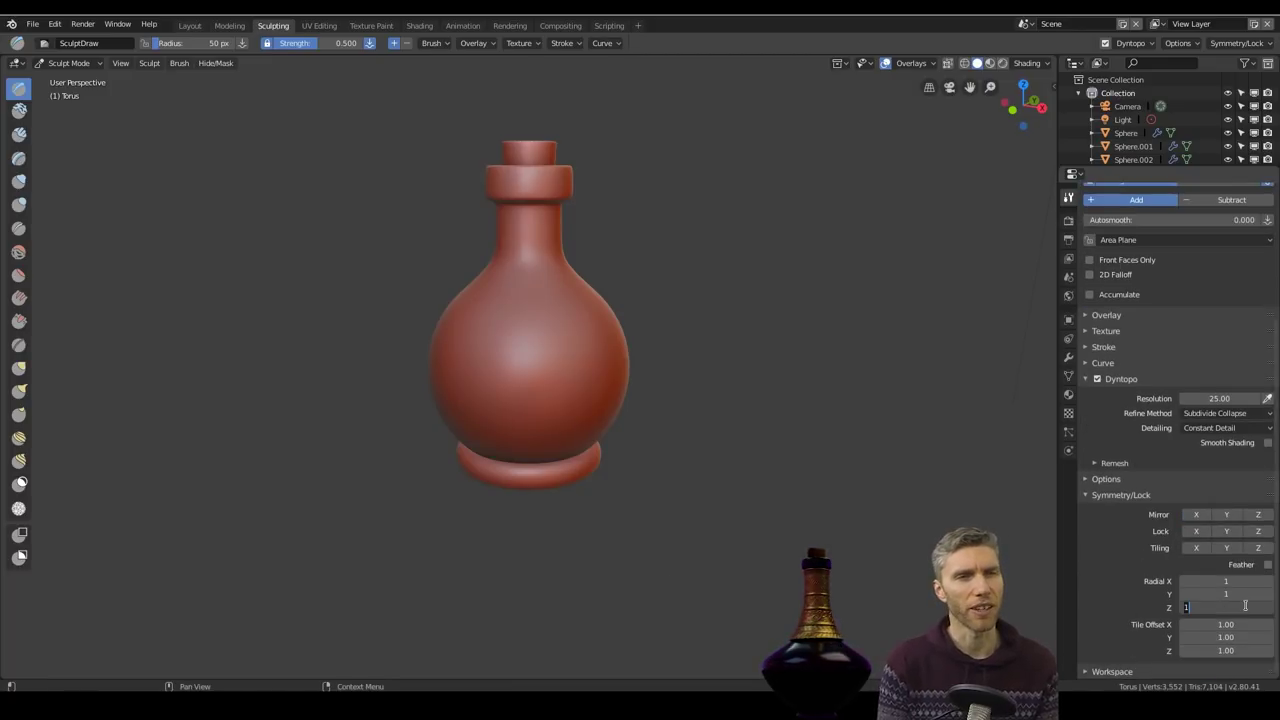
pyautogui.write('6')
pyautogui.press('Return')
# Step: Flatten the torus ring's underside with the Flatten/Contrast brush at a 50 px radius and strength 1.000
pyautogui.click(18, 275)
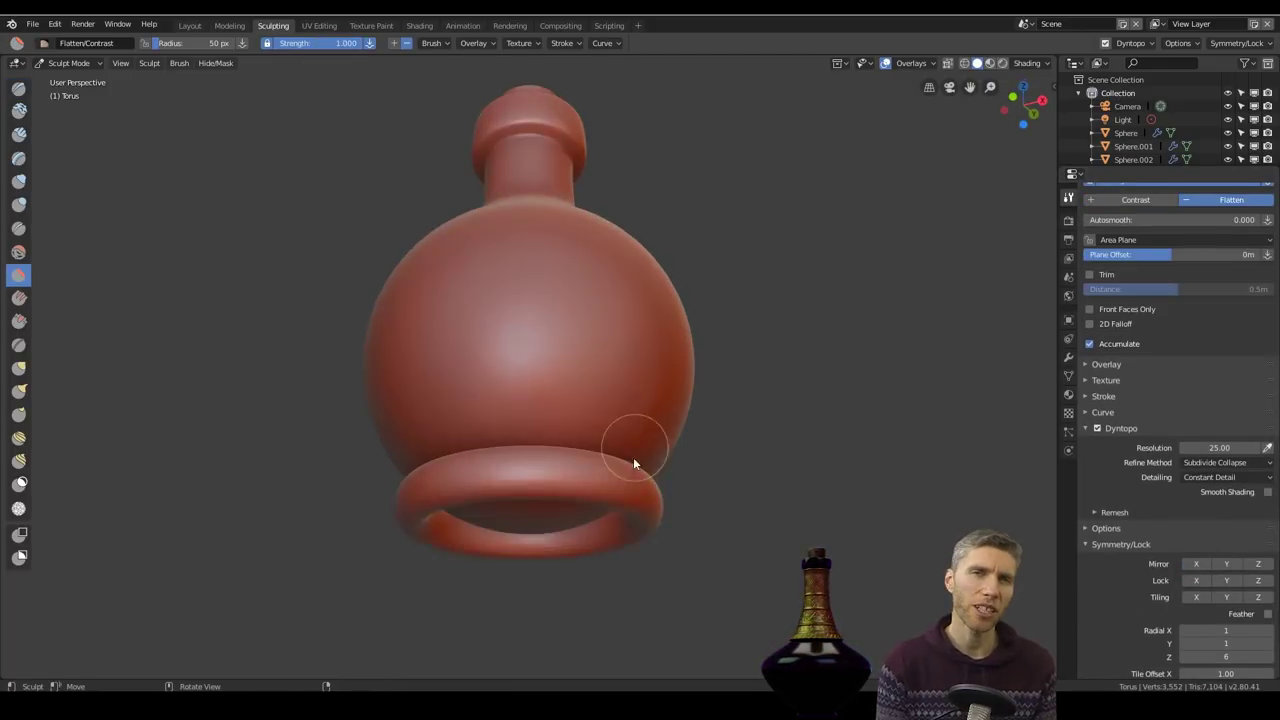
pyautogui.moveTo(633, 464); pyautogui.dragTo(600, 474)
pyautogui.moveTo(600, 474); pyautogui.dragTo(620, 420, button='middle')
pyautogui.moveTo(620, 420); pyautogui.dragTo(651, 445)
pyautogui.moveTo(651, 445)
pyautogui.mouseDown(button='middle')
pyautogui.moveTo(602, 543)
pyautogui.moveTo(620, 440)
pyautogui.mouseUp(button='middle')
pyautogui.scroll(2, 620, 440)
pyautogui.moveTo(620, 400); pyautogui.dragTo(692, 448)
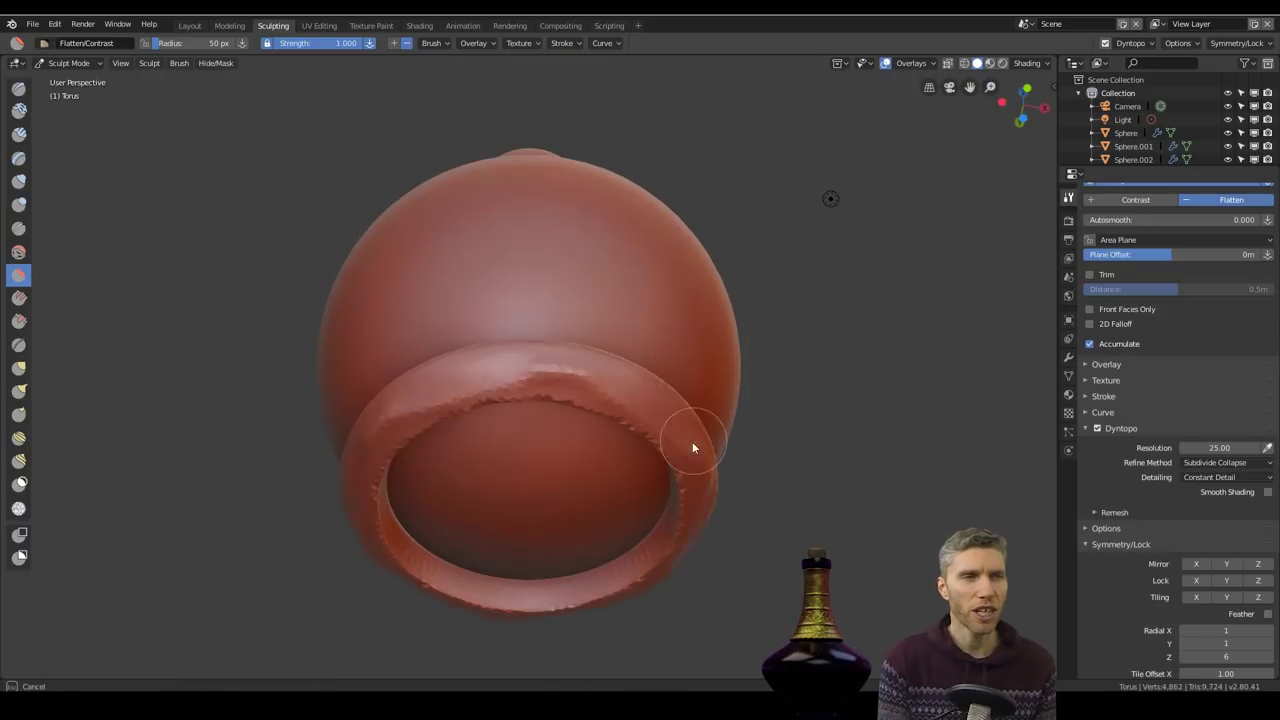
# Step: Set the Flatten brush's autosmooth to 1.000 and flatten the ring's outer side into a band
pyautogui.moveTo(692, 447); pyautogui.dragTo(226, 263, button='middle')
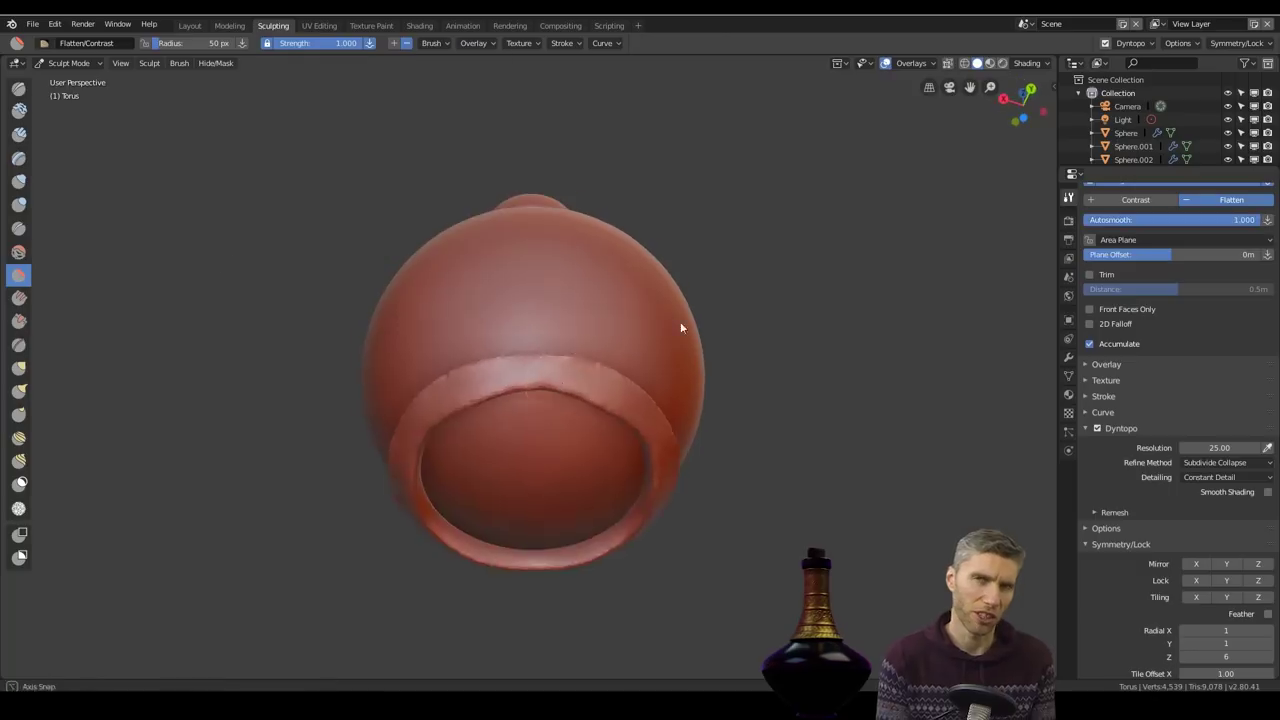
pyautogui.moveTo(680, 327); pyautogui.dragTo(664, 420, button='middle')
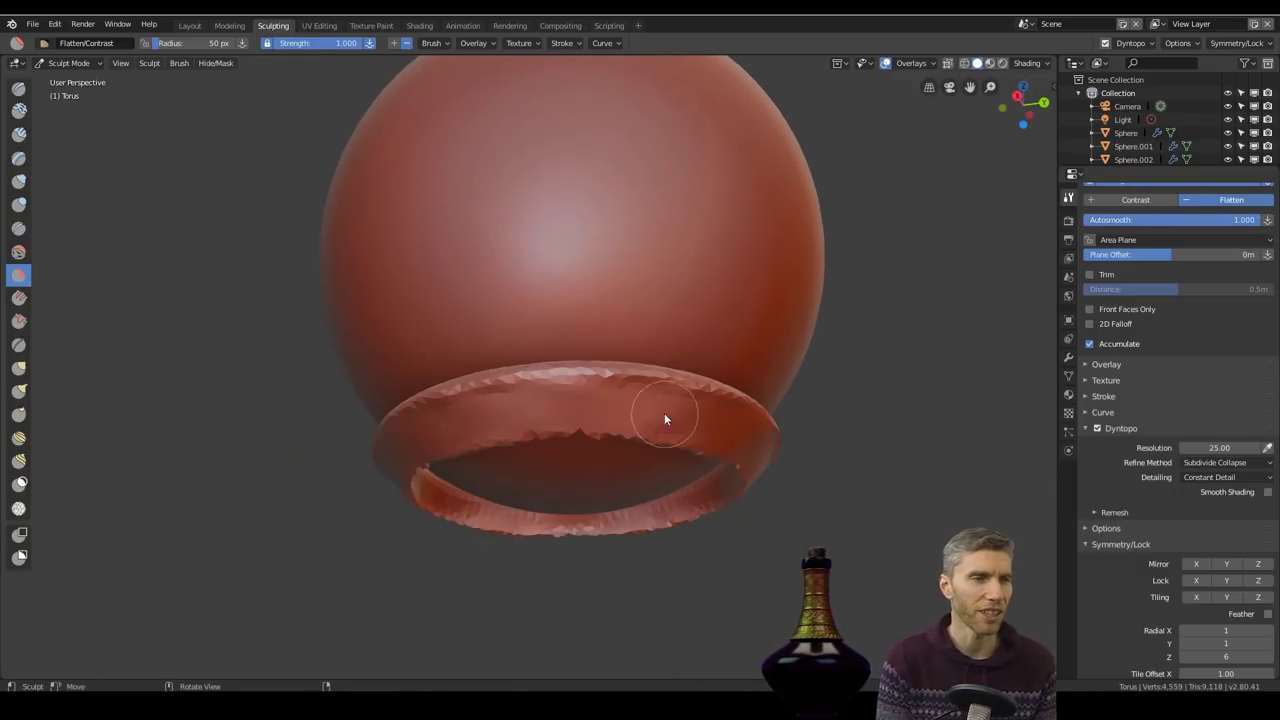
pyautogui.moveTo(345, 43); pyautogui.dragTo(300, 43)
pyautogui.moveTo(660, 415)
pyautogui.mouseDown(button='middle')
pyautogui.moveTo(644, 508)
pyautogui.moveTo(629, 450)
pyautogui.mouseUp(button='middle')
# Step: Pull short points up from the ring's upper edge with the Snake Hook brush at a 112 px radius
pyautogui.click(18, 391)
pyautogui.moveTo(629, 470); pyautogui.dragTo(671, 428)
pyautogui.moveTo(671, 428); pyautogui.dragTo(640, 400, button='middle')
pyautogui.click(468, 43)
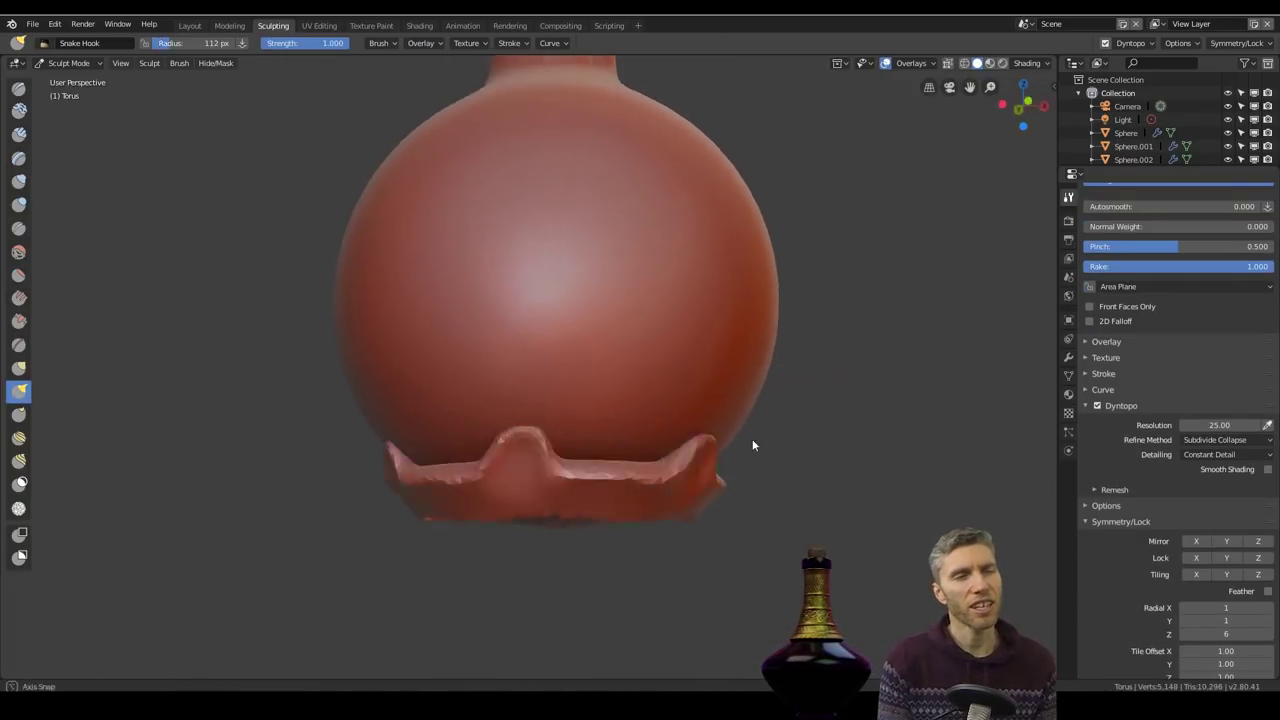
# Step: Stretch the points into long bands running up the bottle's sides with the Snake Hook brush
pyautogui.moveTo(752, 439)
pyautogui.mouseDown()
pyautogui.moveTo(744, 397)
pyautogui.moveTo(782, 294)
pyautogui.moveTo(780, 240)
pyautogui.mouseUp()
pyautogui.moveTo(780, 240)
pyautogui.mouseDown(button='middle')
pyautogui.moveTo(735, 440)
pyautogui.moveTo(746, 372)
pyautogui.mouseUp(button='middle')
pyautogui.moveTo(746, 372); pyautogui.dragTo(748, 331)
pyautogui.moveTo(748, 331); pyautogui.dragTo(441, 402, button='middle')
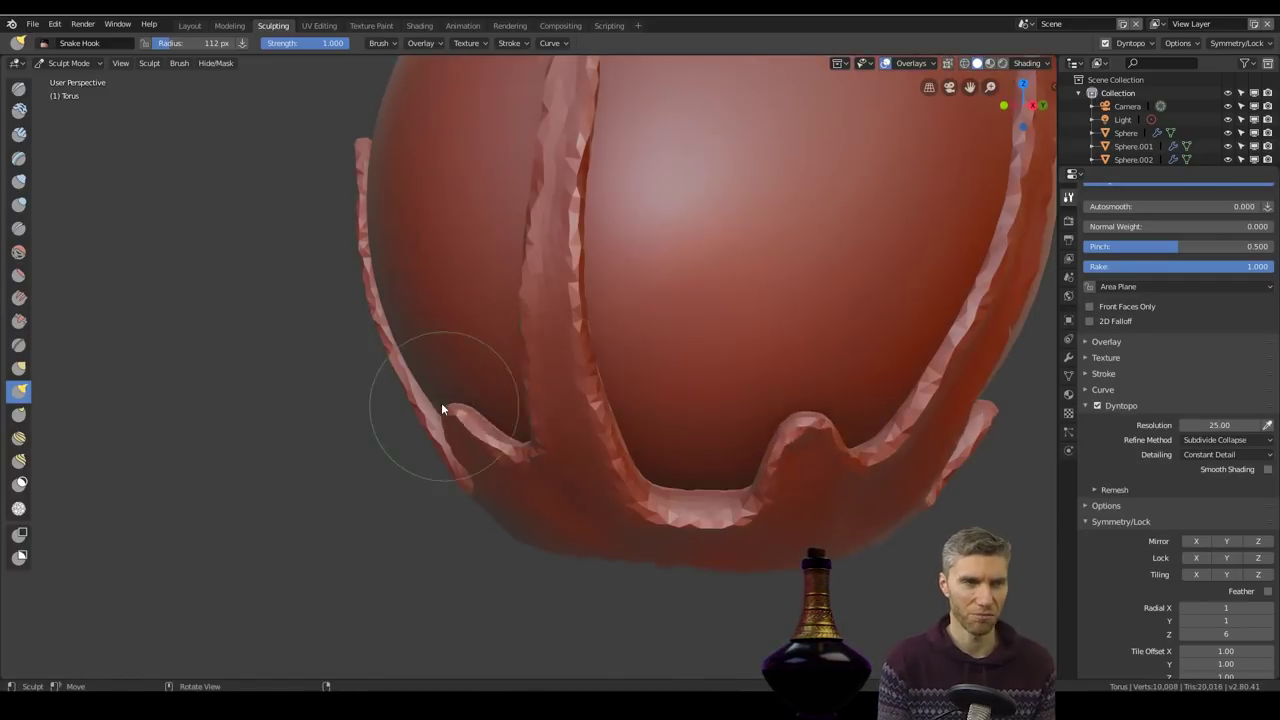
# Step: Pull the short points between the long bands further up the bottle with the Snake Hook brush at a 112 px radius
pyautogui.moveTo(441, 402); pyautogui.dragTo(446, 362)
pyautogui.moveTo(446, 362)
pyautogui.mouseDown(button='middle')
pyautogui.moveTo(458, 316)
pyautogui.moveTo(803, 452)
pyautogui.moveTo(897, 314)
pyautogui.moveTo(760, 400)
pyautogui.mouseUp(button='middle')
pyautogui.moveTo(760, 400)
pyautogui.keyDown('ctrl'); pyautogui.mouseDown(button='middle')
pyautogui.moveTo(516, 339)
pyautogui.moveTo(252, 456)
pyautogui.moveTo(252, 344)
pyautogui.mouseUp(button='middle'); pyautogui.keyUp('ctrl')
pyautogui.moveTo(252, 344); pyautogui.dragTo(250, 298)
pyautogui.moveTo(395, 360)
pyautogui.keyDown('ctrl'); pyautogui.mouseDown(button='middle')
pyautogui.moveTo(497, 457)
pyautogui.moveTo(489, 443)
pyautogui.moveTo(586, 394)
pyautogui.moveTo(766, 266)
pyautogui.moveTo(668, 423)
pyautogui.moveTo(654, 320)
pyautogui.mouseUp(button='middle'); pyautogui.keyUp('ctrl')
# Step: Scallop the ring's lower edge and pull short feet out from it with the Snake Hook brush
pyautogui.keyDown('ctrl'); pyautogui.moveTo(654, 320); pyautogui.dragTo(590, 420, button='middle'); pyautogui.keyUp('ctrl')
pyautogui.moveTo(590, 420); pyautogui.dragTo(500, 405, button='middle')
pyautogui.moveTo(500, 405); pyautogui.dragTo(480, 384)
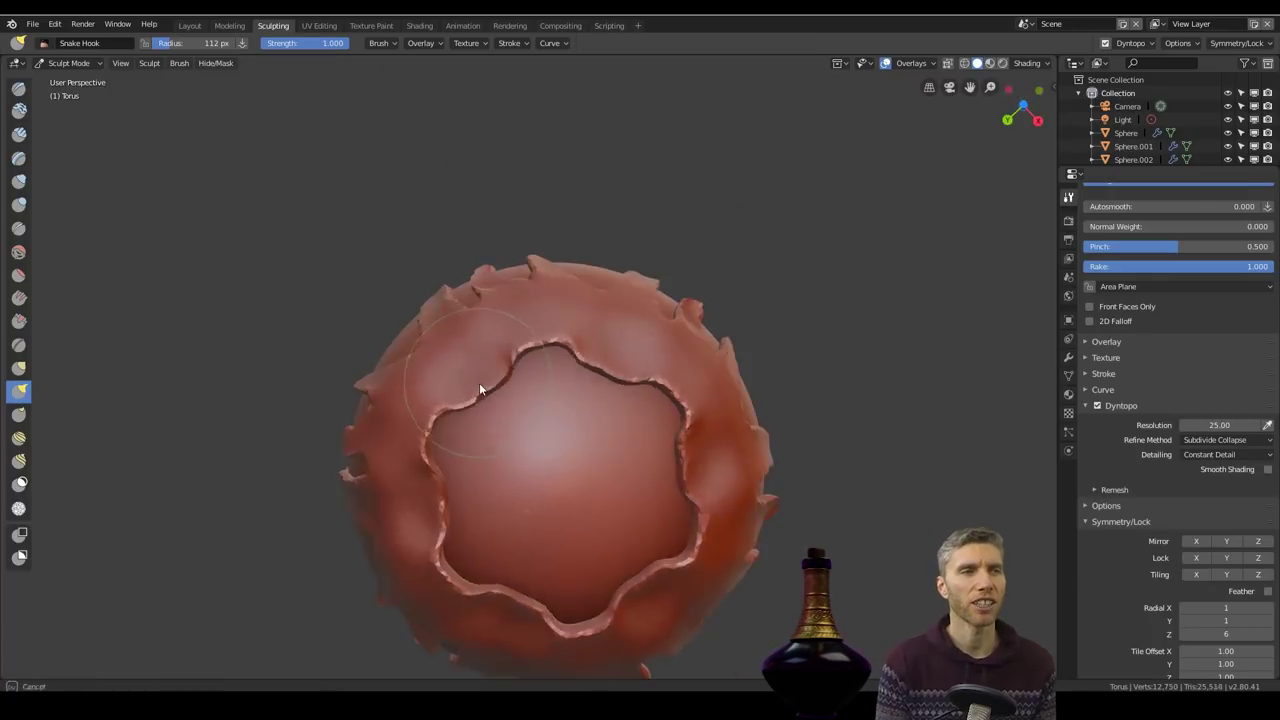
pyautogui.moveTo(479, 384)
pyautogui.mouseDown(button='middle')
pyautogui.moveTo(661, 430)
pyautogui.moveTo(737, 163)
pyautogui.mouseUp(button='middle')
pyautogui.moveTo(737, 163); pyautogui.dragTo(595, 277)
pyautogui.moveTo(595, 277)
pyautogui.mouseDown(button='middle')
pyautogui.moveTo(778, 462)
pyautogui.moveTo(620, 405)
pyautogui.moveTo(560, 345)
pyautogui.mouseUp(button='middle')
pyautogui.scroll(5, 778, 467)
pyautogui.moveTo(560, 345); pyautogui.dragTo(531, 371)
pyautogui.moveTo(531, 371); pyautogui.dragTo(643, 366, button='middle')
pyautogui.moveTo(643, 366); pyautogui.dragTo(615, 385)
pyautogui.scroll(-6, 640, 385)
pyautogui.moveTo(640, 385)
pyautogui.mouseDown(button='middle')
pyautogui.moveTo(813, 430)
pyautogui.moveTo(652, 273)
pyautogui.moveTo(691, 447)
pyautogui.moveTo(500, 230)
pyautogui.moveTo(647, 380)
pyautogui.moveTo(488, 444)
pyautogui.mouseUp(button='middle')
pyautogui.scroll(6, 652, 273)
pyautogui.scroll(-7, 652, 273)
pyautogui.scroll(6, 691, 447)
# Step: Swell the feet under the ring into rounded blobs with the Inflate brush
pyautogui.click(18, 182)
pyautogui.moveTo(488, 444); pyautogui.dragTo(440, 500)
pyautogui.moveTo(440, 500); pyautogui.dragTo(517, 406, button='middle')
pyautogui.moveTo(517, 406); pyautogui.dragTo(500, 390)
pyautogui.moveTo(500, 390)
pyautogui.mouseDown(button='middle')
pyautogui.moveTo(482, 390)
pyautogui.moveTo(492, 451)
pyautogui.moveTo(560, 390)
pyautogui.mouseUp(button='middle')
pyautogui.scroll(-7, 482, 390)
pyautogui.scroll(7, 560, 390)
pyautogui.moveTo(560, 390)
pyautogui.mouseDown(button='middle')
pyautogui.moveTo(640, 260)
pyautogui.moveTo(650, 360)
pyautogui.mouseUp(button='middle')
pyautogui.moveTo(650, 390); pyautogui.dragTo(670, 376)
pyautogui.moveTo(670, 376)
pyautogui.mouseDown(button='middle')
pyautogui.moveTo(542, 268)
pyautogui.moveTo(663, 490)
pyautogui.moveTo(821, 434)
pyautogui.mouseUp(button='middle')
# Step: Bend and reshape the ring's rising tendrils with a resized Snake Hook brush
pyautogui.click(18, 391)
pyautogui.scroll(-7, 524, 264)
pyautogui.scroll(5, 821, 434)
pyautogui.press('f')
pyautogui.moveTo(412, 300); pyautogui.dragTo(417, 272)
pyautogui.moveTo(417, 272); pyautogui.dragTo(548, 284, button='middle')
pyautogui.moveTo(470, 345); pyautogui.dragTo(486, 313)
pyautogui.moveTo(486, 313)
pyautogui.mouseDown(button='middle')
pyautogui.moveTo(411, 257)
pyautogui.moveTo(614, 438)
pyautogui.moveTo(668, 448)
pyautogui.mouseUp(button='middle')
pyautogui.scroll(-7, 614, 438)
pyautogui.scroll(7, 668, 448)
# Step: Thicken the ring's thin tendrils with the Inflate brush
pyautogui.press('i')
pyautogui.moveTo(617, 183); pyautogui.dragTo(606, 208)
pyautogui.moveTo(606, 208)
pyautogui.mouseDown(button='middle')
pyautogui.moveTo(600, 160)
pyautogui.moveTo(576, 177)
pyautogui.moveTo(523, 287)
pyautogui.moveTo(493, 278)
pyautogui.moveTo(627, 343)
pyautogui.moveTo(480, 260)
pyautogui.mouseUp(button='middle')
pyautogui.scroll(3, 576, 177)
pyautogui.scroll(-2, 575, 174)
pyautogui.scroll(-2, 493, 278)
pyautogui.scroll(4, 480, 260)
pyautogui.moveTo(345, 240)
pyautogui.mouseDown()
pyautogui.moveTo(360, 271)
pyautogui.moveTo(350, 262)
pyautogui.mouseUp()
pyautogui.moveTo(350, 262)
pyautogui.mouseDown(button='middle')
pyautogui.moveTo(574, 456)
pyautogui.moveTo(665, 501)
pyautogui.moveTo(870, 347)
pyautogui.moveTo(636, 366)
pyautogui.moveTo(563, 420)
pyautogui.moveTo(608, 365)
pyautogui.moveTo(559, 348)
pyautogui.mouseUp(button='middle')
pyautogui.scroll(-5, 665, 501)
pyautogui.scroll(-3, 636, 366)
pyautogui.scroll(4, 608, 365)
# Step: Crease a raised ridge along the long tendril with the Crease brush set to Add, strength 0.443 and autosmooth 0.167
pyautogui.hotkey('shift', 'c')
pyautogui.scroll(4, 559, 348)
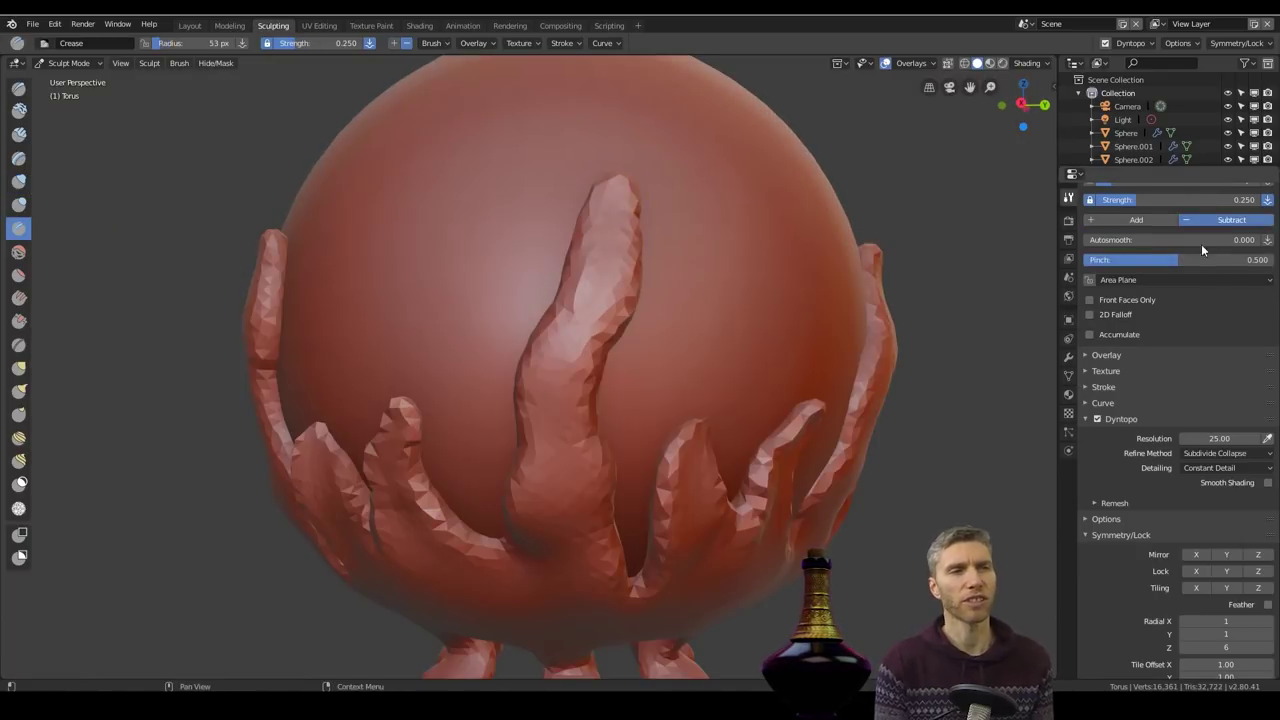
pyautogui.click(1140, 221)
pyautogui.moveTo(604, 312)
pyautogui.mouseDown()
pyautogui.moveTo(544, 401)
pyautogui.moveTo(568, 487)
pyautogui.mouseUp()
pyautogui.moveTo(569, 597)
pyautogui.mouseDown(button='middle')
pyautogui.moveTo(570, 539)
pyautogui.moveTo(548, 537)
pyautogui.mouseUp(button='middle')
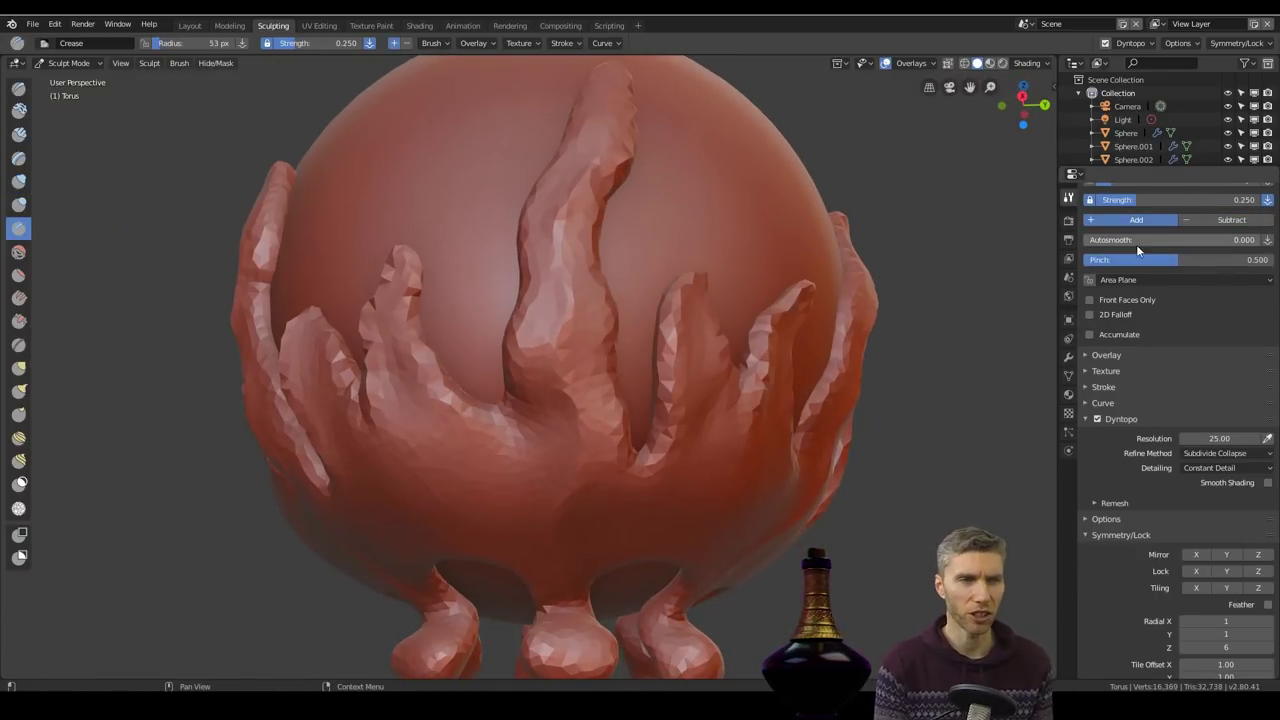
pyautogui.scroll(2, 1142, 263)
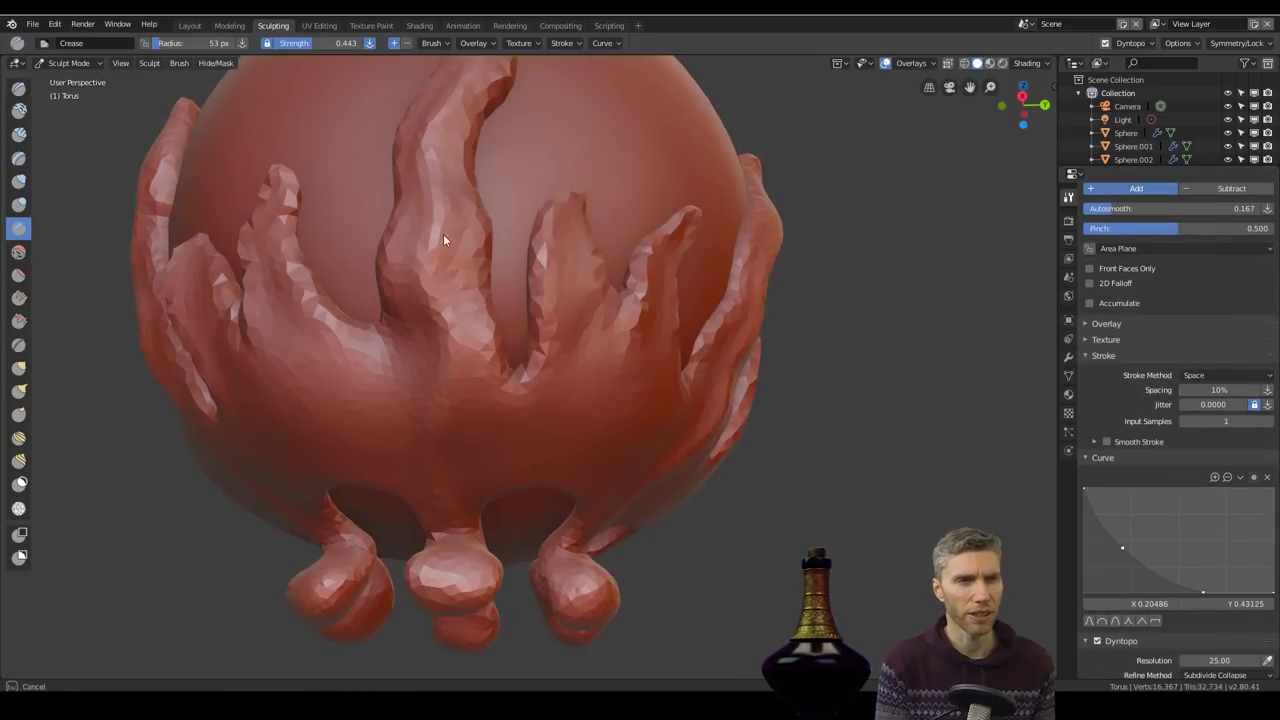
pyautogui.scroll(-5, 445, 240)
# Step: Sample a Dyntopo resolution of 41.40 from the mesh and crease the long tendril down its length
pyautogui.click(1104, 356)
pyautogui.click(1104, 372)
pyautogui.click(1267, 408)
pyautogui.click(575, 310)
pyautogui.scroll(5, 580, 252)
pyautogui.moveTo(580, 250); pyautogui.dragTo(545, 200, button='middle')
pyautogui.moveTo(541, 148); pyautogui.dragTo(484, 424)
# Step: Raise the Crease brush's pinch to 0.996 and sharpen the ridges along the long tendrils down to the ring
pyautogui.moveTo(1178, 232); pyautogui.dragTo(1211, 239)
pyautogui.moveTo(516, 242); pyautogui.dragTo(496, 298)
pyautogui.moveTo(520, 400); pyautogui.dragTo(458, 430, button='middle')
pyautogui.moveTo(459, 470); pyautogui.dragTo(474, 522)
pyautogui.moveTo(450, 168); pyautogui.dragTo(415, 332)
pyautogui.scroll(2, 567, 233)
pyautogui.moveTo(567, 233)
pyautogui.mouseDown(button='middle')
pyautogui.moveTo(503, 388)
pyautogui.moveTo(644, 335)
pyautogui.moveTo(643, 294)
pyautogui.mouseUp(button='middle')
pyautogui.scroll(-2, 643, 294)
pyautogui.moveTo(1210, 229); pyautogui.dragTo(1271, 229)
pyautogui.moveTo(525, 270); pyautogui.dragTo(517, 320, button='middle')
pyautogui.scroll(2, 517, 320)
pyautogui.moveTo(320, 288); pyautogui.dragTo(346, 452)
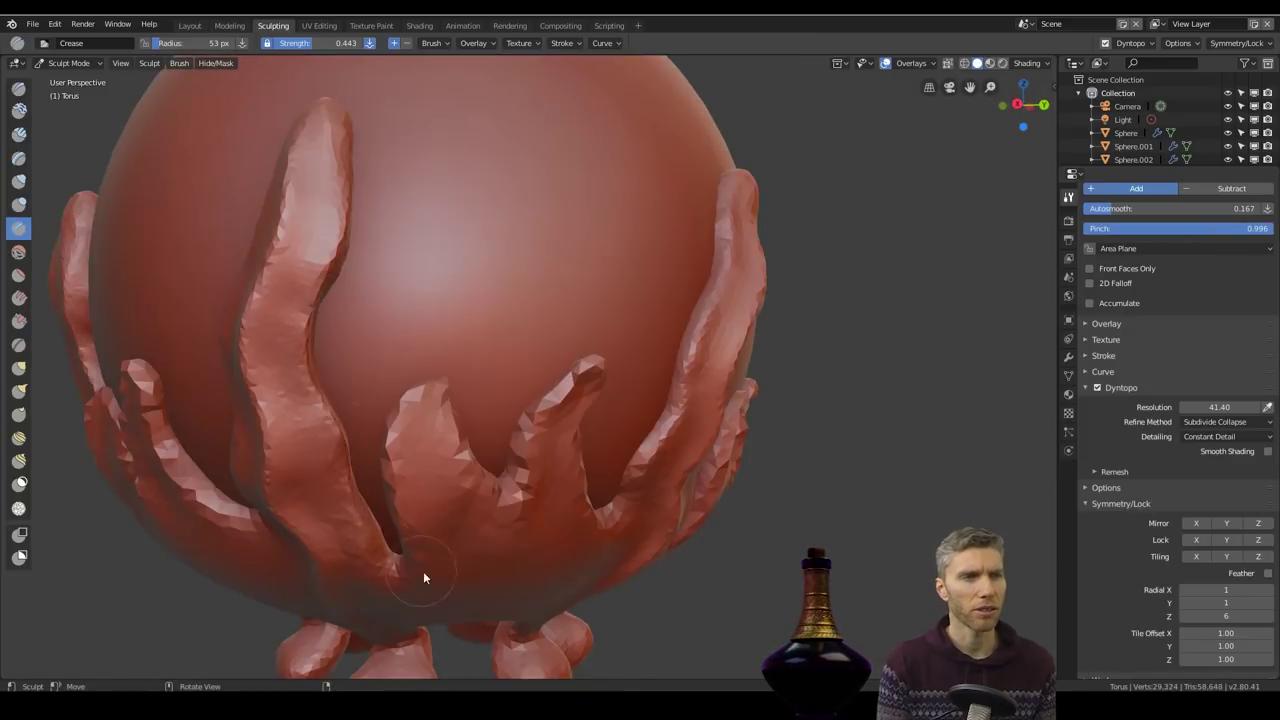
# Step: Crease the neighbouring long tendril and pull the tendril ends to points with the Snake Hook brush
pyautogui.moveTo(423, 571); pyautogui.dragTo(470, 612, button='middle')
pyautogui.moveTo(840, 196); pyautogui.dragTo(776, 476)
pyautogui.moveTo(776, 476)
pyautogui.mouseDown(button='middle')
pyautogui.moveTo(542, 346)
pyautogui.moveTo(509, 430)
pyautogui.moveTo(657, 326)
pyautogui.mouseUp(button='middle')
pyautogui.moveTo(657, 326)
pyautogui.mouseDown()
pyautogui.moveTo(612, 425)
pyautogui.moveTo(672, 316)
pyautogui.mouseUp()
pyautogui.press('k')
pyautogui.moveTo(669, 328)
pyautogui.mouseDown(button='middle')
pyautogui.moveTo(456, 281)
pyautogui.moveTo(650, 322)
pyautogui.mouseUp(button='middle')
pyautogui.moveTo(680, 538); pyautogui.dragTo(690, 520)
pyautogui.hotkey('shift', 'c')
pyautogui.moveTo(608, 318); pyautogui.dragTo(572, 402)
# Step: Switch Dyntopo to Relative Detail with a 5.00 px detail size and crease fine ridges along the long tendril
pyautogui.click(1206, 441)
pyautogui.click(1212, 438)
pyautogui.click(1232, 405)
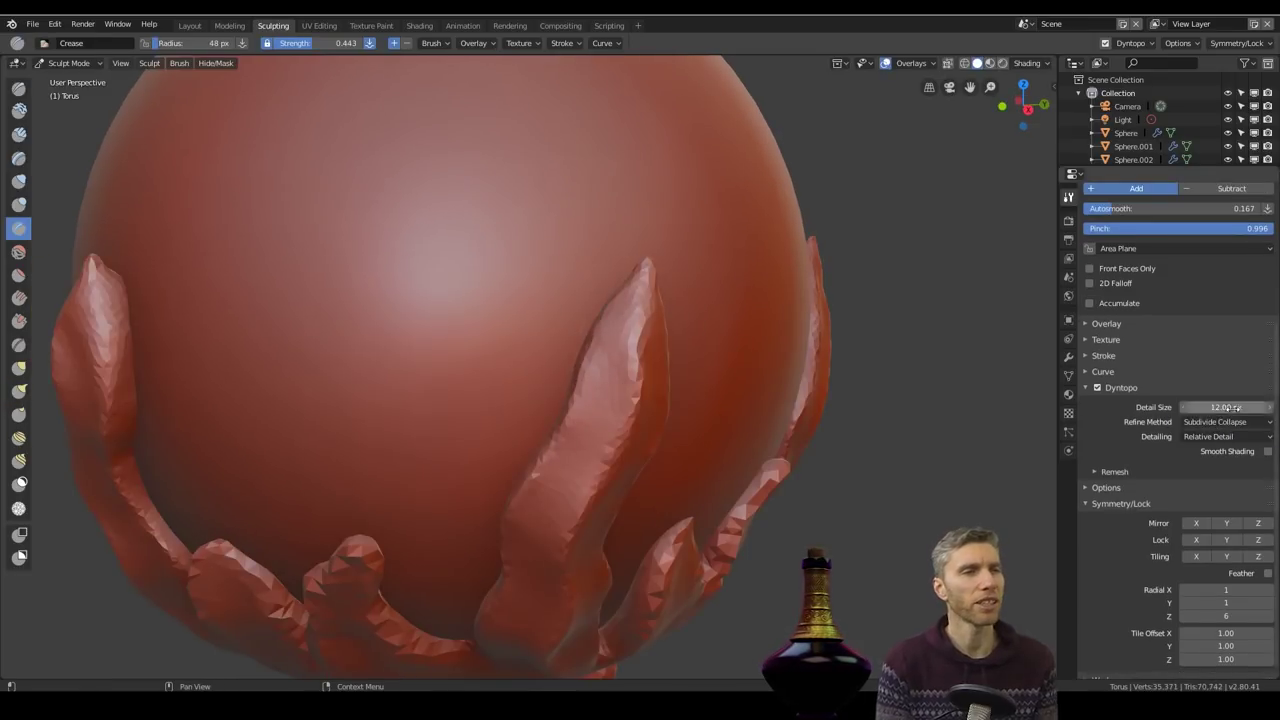
pyautogui.click(1231, 422)
pyautogui.click(1231, 379)
pyautogui.moveTo(1230, 407); pyautogui.dragTo(1192, 407)
pyautogui.moveTo(584, 366); pyautogui.dragTo(514, 493)
pyautogui.moveTo(648, 290); pyautogui.dragTo(600, 490)
pyautogui.moveTo(647, 444); pyautogui.dragTo(592, 345, button='middle')
pyautogui.moveTo(524, 272); pyautogui.dragTo(512, 506)
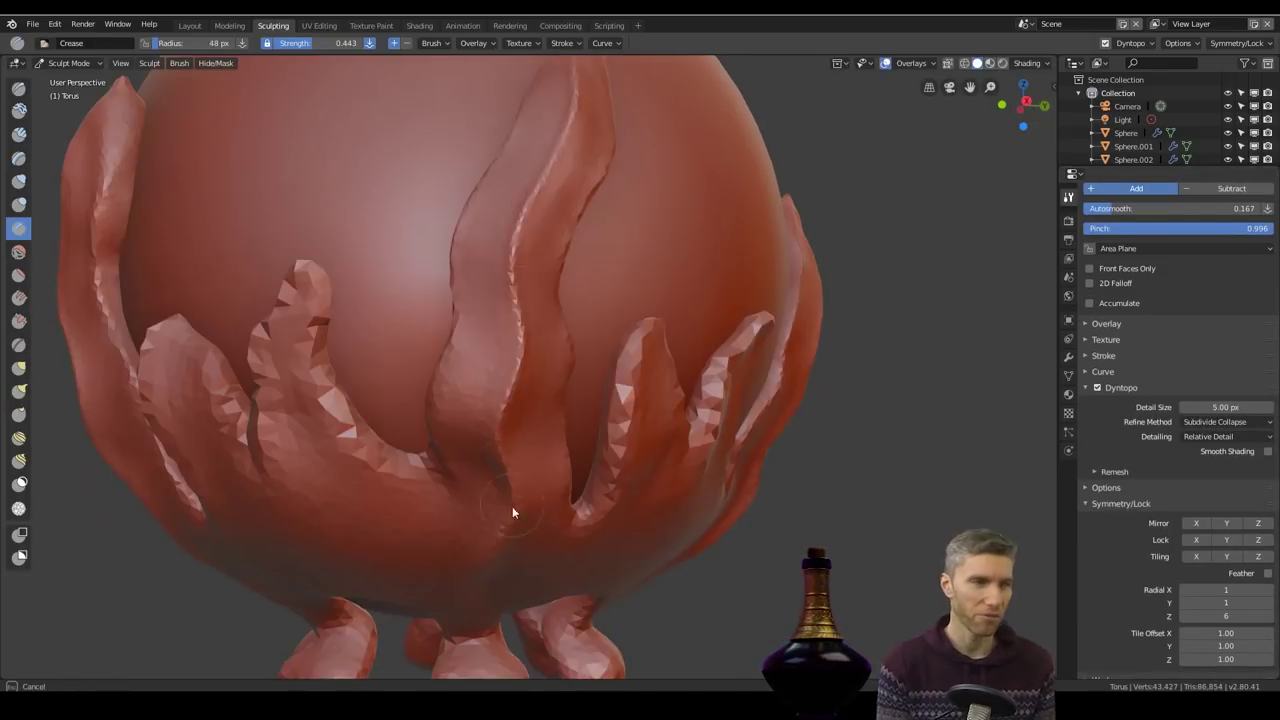
# Step: Continue the sharp creases across the shorter tendrils and the body of the ring with the Crease brush
pyautogui.moveTo(512, 512); pyautogui.dragTo(560, 106, button='middle')
pyautogui.scroll(-5, 582, 371)
pyautogui.scroll(5, 582, 371)
pyautogui.moveTo(584, 290)
pyautogui.mouseDown(button='middle')
pyautogui.moveTo(632, 230)
pyautogui.moveTo(608, 333)
pyautogui.moveTo(565, 206)
pyautogui.mouseUp(button='middle')
pyautogui.moveTo(565, 206)
pyautogui.mouseDown()
pyautogui.moveTo(603, 226)
pyautogui.moveTo(608, 345)
pyautogui.moveTo(622, 340)
pyautogui.mouseUp()
pyautogui.scroll(-6, 706, 478)
pyautogui.moveTo(706, 478)
pyautogui.mouseDown(button='middle')
pyautogui.moveTo(731, 444)
pyautogui.moveTo(775, 460)
pyautogui.mouseUp(button='middle')
pyautogui.scroll(2, 785, 450)
pyautogui.moveTo(785, 450); pyautogui.dragTo(800, 398, button='middle')
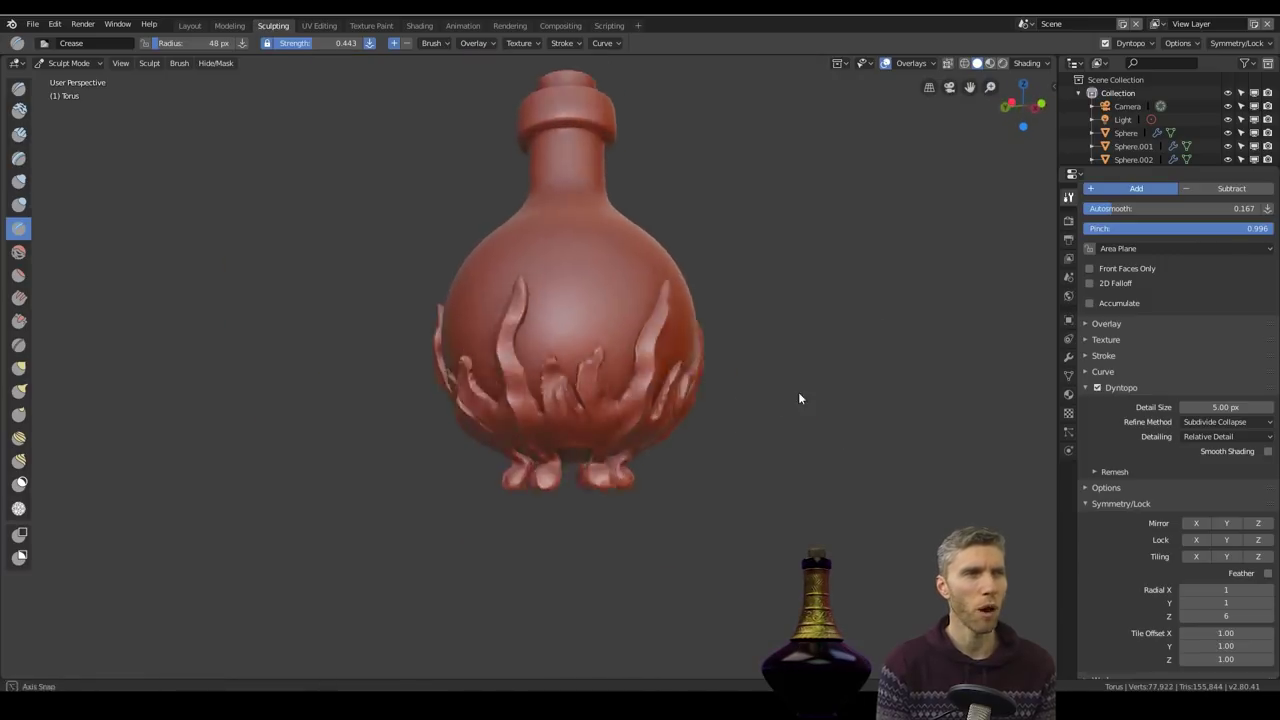
# Step: Build up surface detail in the gap between the short tendrils with the SculptDraw brush at a 23 px radius and strength 0.796
pyautogui.scroll(5, 594, 414)
pyautogui.moveTo(594, 414)
pyautogui.mouseDown(button='middle')
pyautogui.moveTo(760, 397)
pyautogui.moveTo(646, 277)
pyautogui.moveTo(636, 372)
pyautogui.moveTo(602, 392)
pyautogui.moveTo(466, 410)
pyautogui.moveTo(436, 391)
pyautogui.mouseUp(button='middle')
pyautogui.press('x')
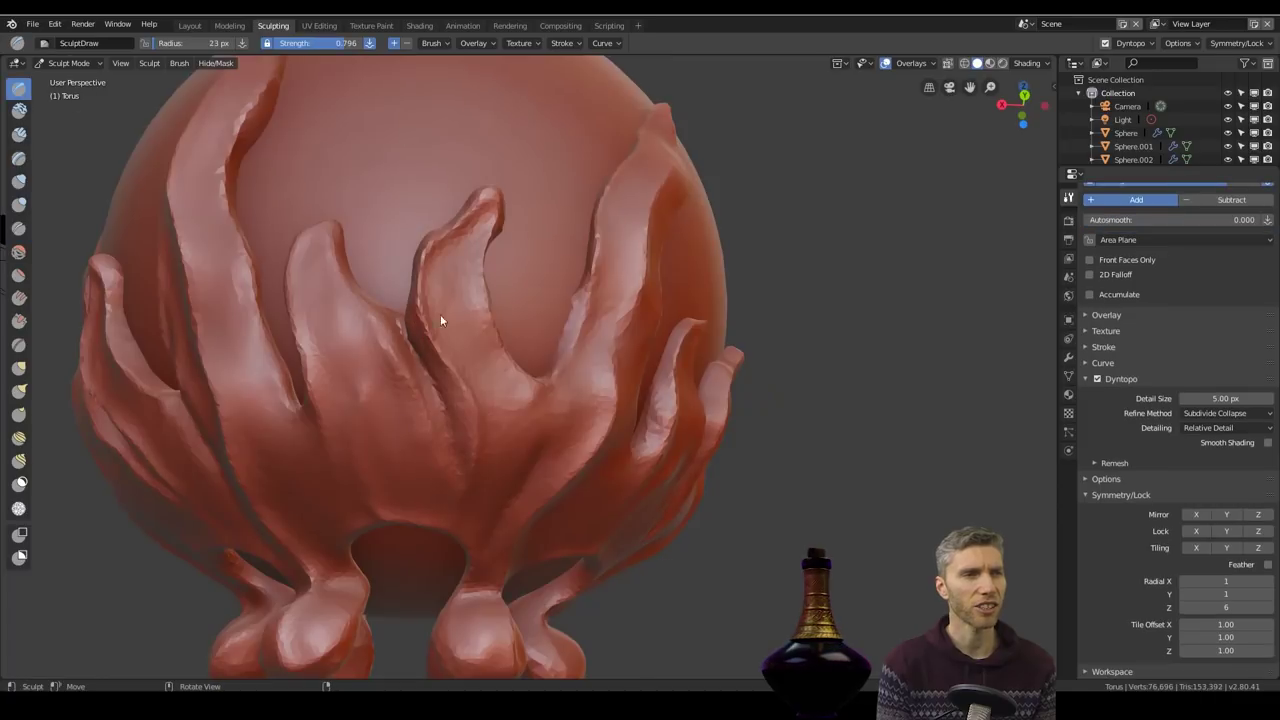
pyautogui.moveTo(383, 306); pyautogui.dragTo(434, 460, button='middle')
# Step: Flatten and smooth the tendril surfaces with the Flatten/Contrast brush at a 36 px radius and strength 0.728
pyautogui.hotkey('shift', 't')
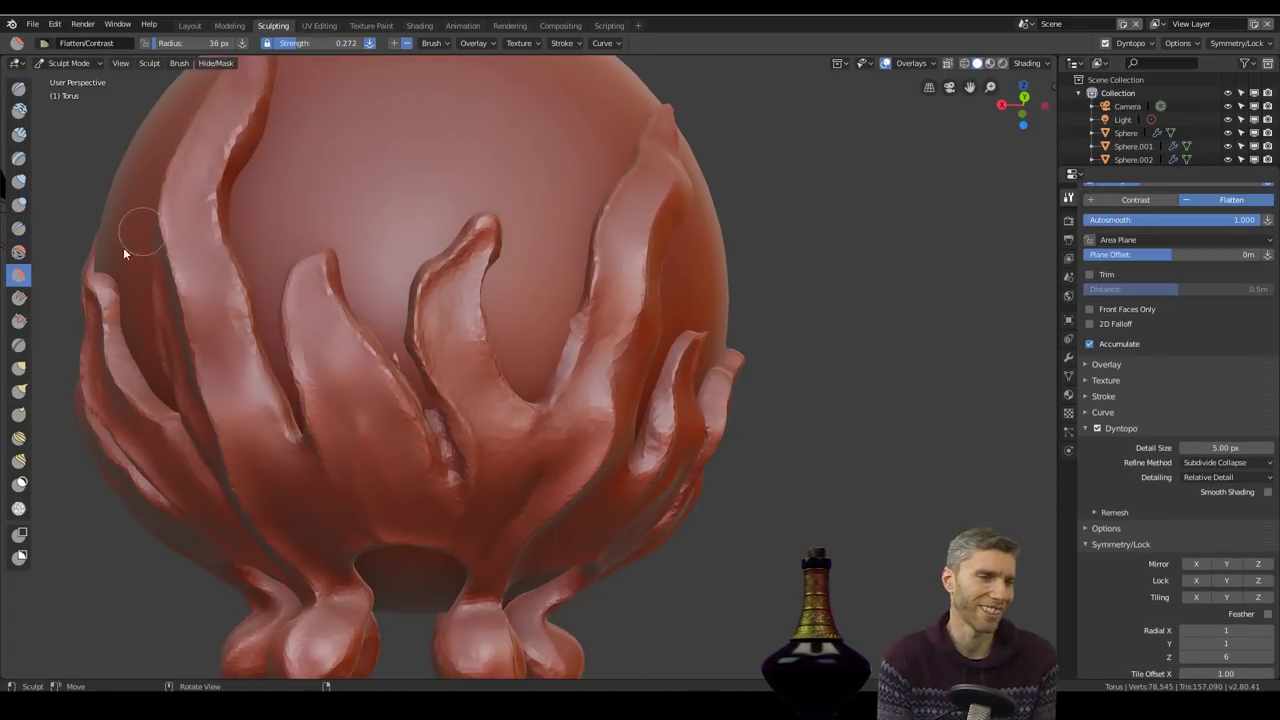
pyautogui.hotkey('shift', 'f')
pyautogui.click(190, 275)
pyautogui.moveTo(446, 425); pyautogui.dragTo(479, 238)
pyautogui.moveTo(479, 238); pyautogui.dragTo(498, 310, button='middle')
pyautogui.moveTo(634, 333); pyautogui.dragTo(602, 440)
pyautogui.moveTo(602, 440); pyautogui.dragTo(505, 395, button='middle')
pyautogui.moveTo(429, 125); pyautogui.dragTo(422, 169)
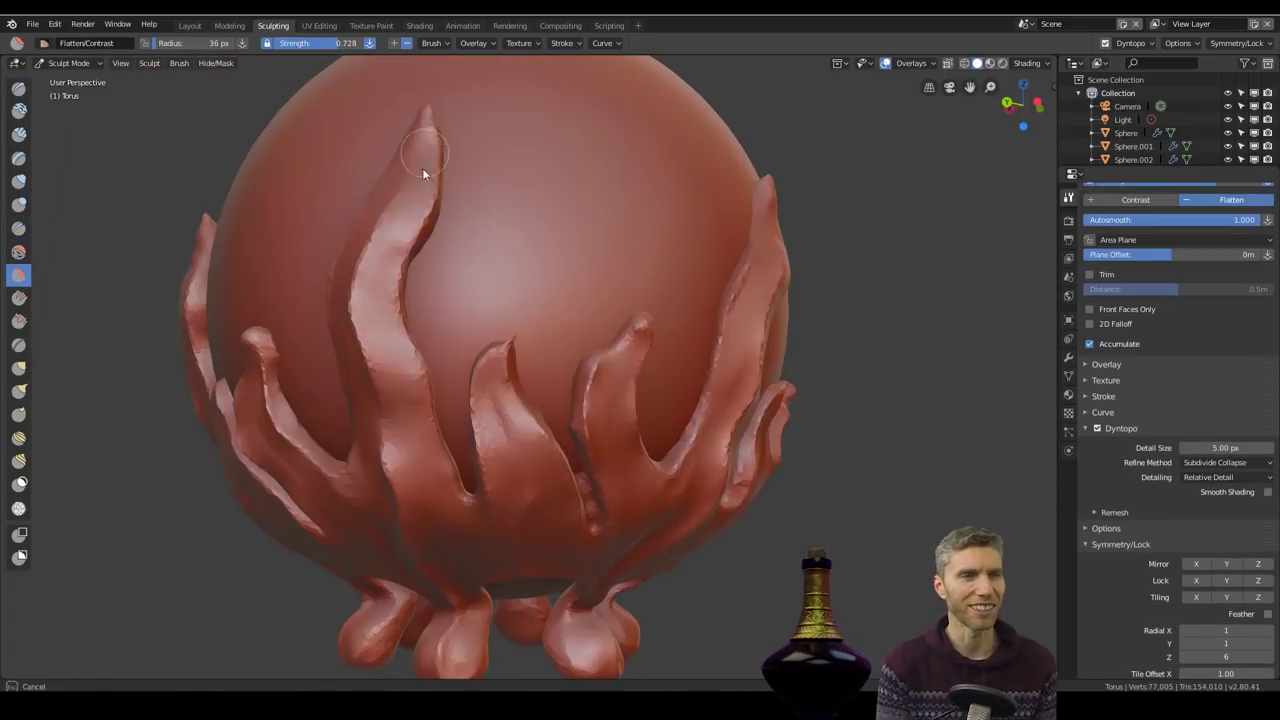
pyautogui.moveTo(422, 168)
pyautogui.mouseDown(button='middle')
pyautogui.moveTo(484, 541)
pyautogui.moveTo(398, 260)
pyautogui.moveTo(718, 395)
pyautogui.moveTo(640, 592)
pyautogui.moveTo(708, 433)
pyautogui.moveTo(823, 274)
pyautogui.moveTo(897, 230)
pyautogui.moveTo(869, 222)
pyautogui.moveTo(316, 455)
pyautogui.mouseUp(button='middle')
pyautogui.moveTo(316, 455)
pyautogui.mouseDown()
pyautogui.moveTo(171, 317)
pyautogui.moveTo(245, 465)
pyautogui.mouseUp()
# Step: Flatten the front of the long tendril from its tip down to its base
pyautogui.scroll(-6, 656, 441)
pyautogui.moveTo(656, 441); pyautogui.dragTo(683, 363, button='middle')
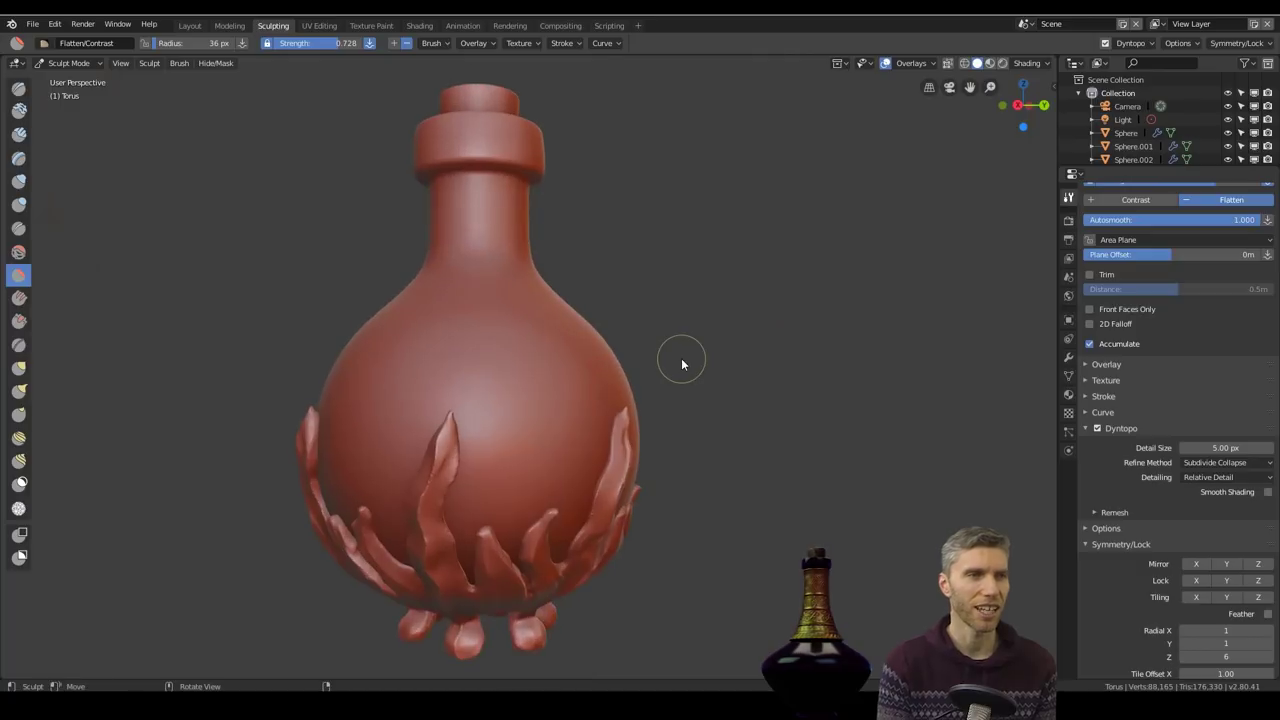
pyautogui.scroll(2, 574, 416)
pyautogui.moveTo(574, 416)
pyautogui.mouseDown(button='middle')
pyautogui.moveTo(651, 370)
pyautogui.moveTo(737, 460)
pyautogui.mouseUp(button='middle')
pyautogui.scroll(-3, 651, 370)
pyautogui.scroll(3, 737, 460)
pyautogui.moveTo(602, 385); pyautogui.dragTo(595, 560)
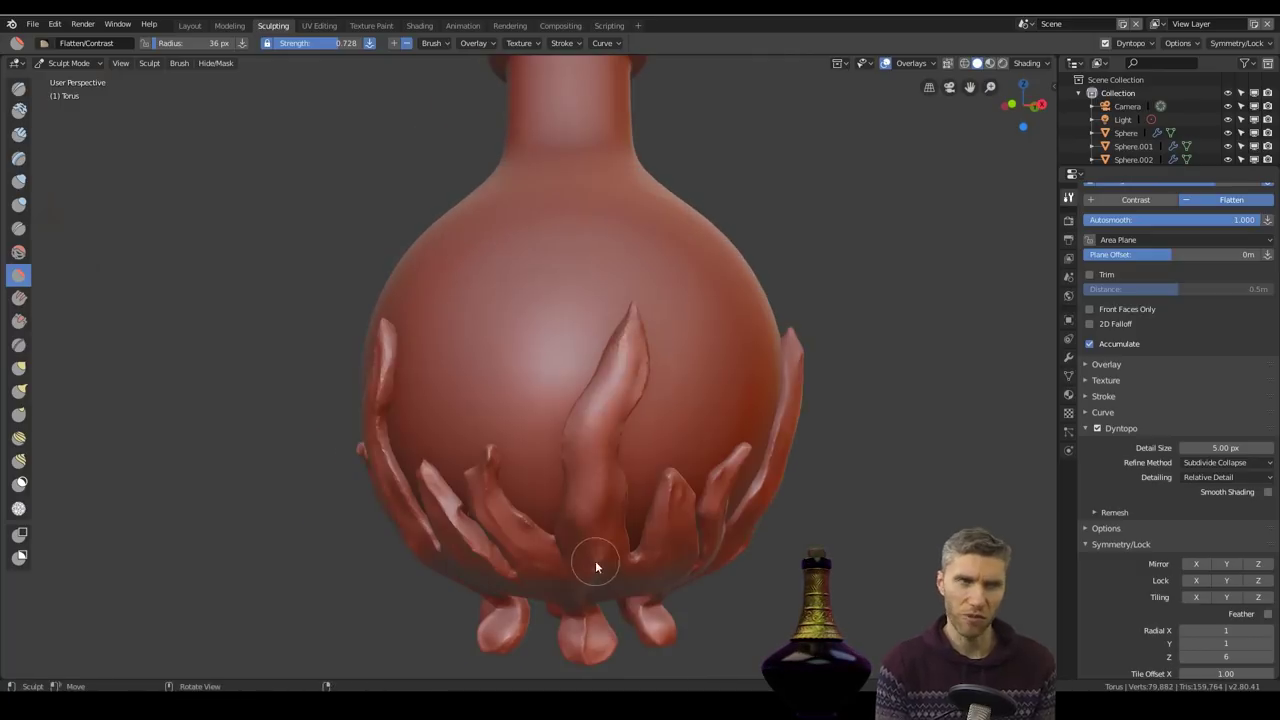
pyautogui.moveTo(595, 567)
pyautogui.mouseDown(button='middle')
pyautogui.moveTo(661, 470)
pyautogui.moveTo(605, 452)
pyautogui.moveTo(530, 496)
pyautogui.moveTo(613, 441)
pyautogui.mouseUp(button='middle')
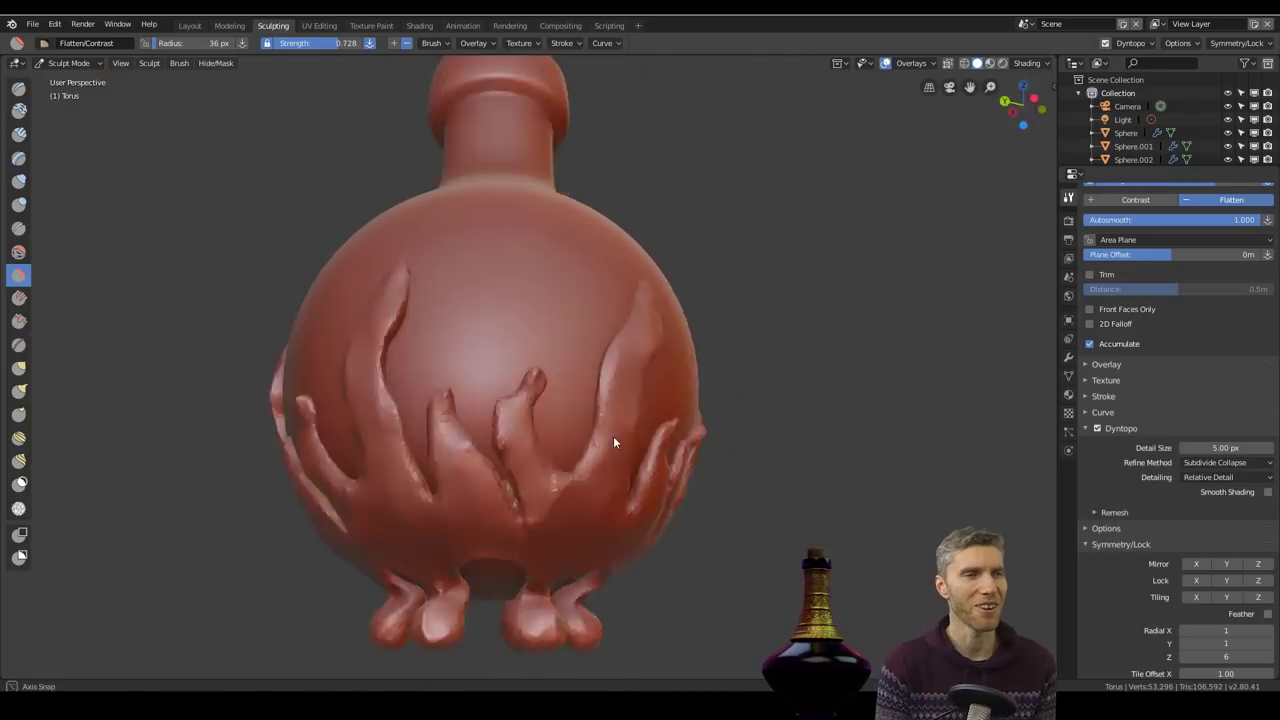
pyautogui.scroll(-3, 834, 423)
pyautogui.moveTo(834, 423); pyautogui.dragTo(740, 383, button='middle')
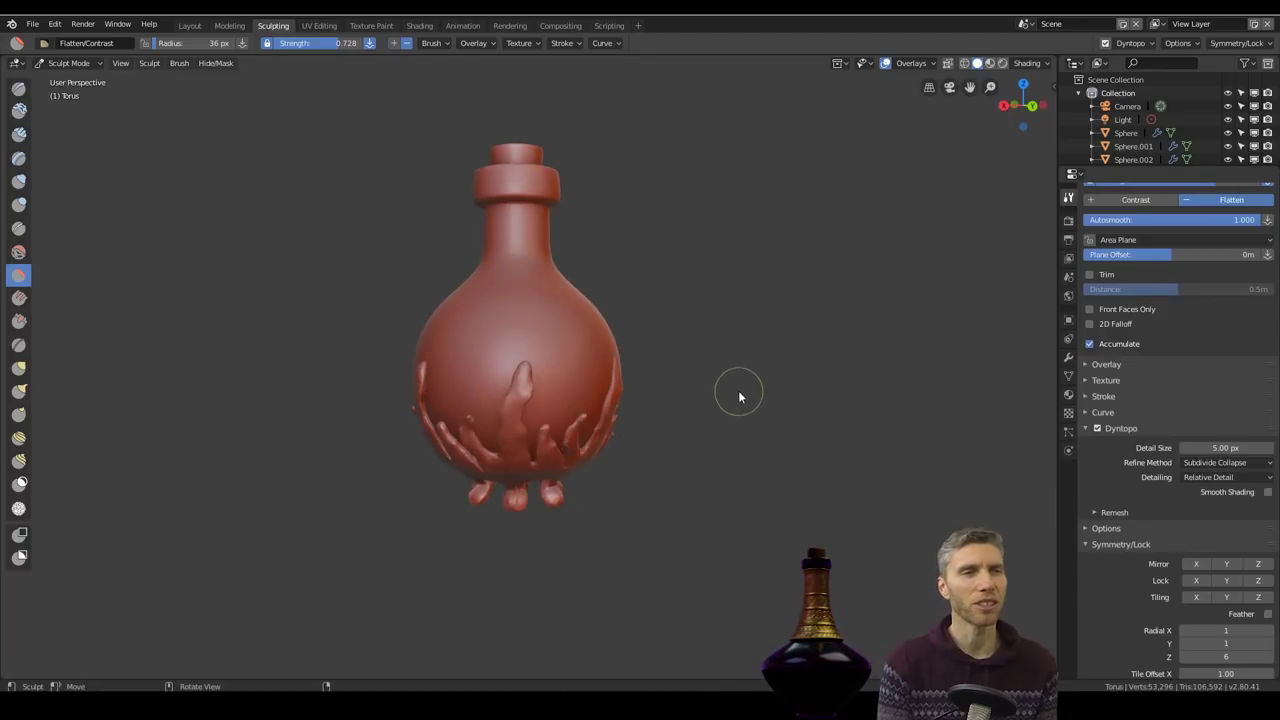
# Step: Twist the tendrils into curling flame shapes with the Snake Hook brush at a 119 px radius
pyautogui.press('k')
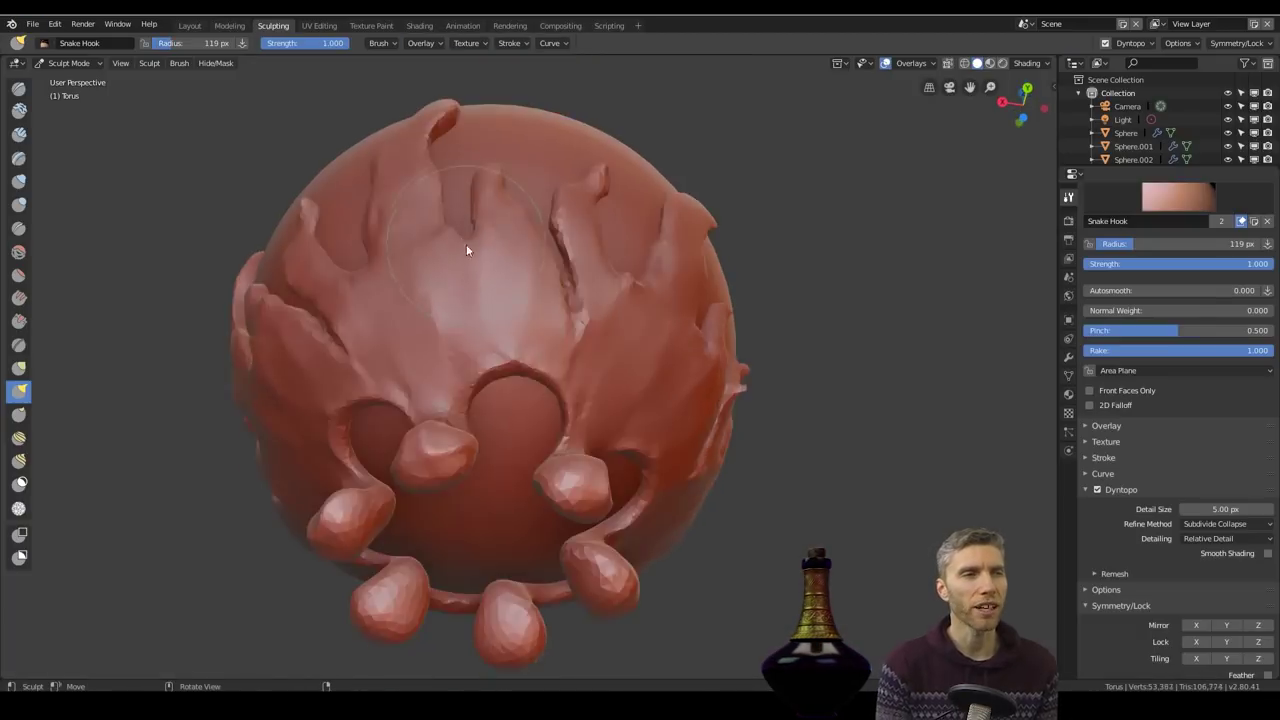
pyautogui.moveTo(466, 250)
pyautogui.mouseDown(button='middle')
pyautogui.moveTo(363, 457)
pyautogui.moveTo(391, 423)
pyautogui.moveTo(686, 423)
pyautogui.moveTo(399, 373)
pyautogui.moveTo(520, 397)
pyautogui.moveTo(640, 360)
pyautogui.moveTo(600, 337)
pyautogui.moveTo(599, 418)
pyautogui.moveTo(502, 365)
pyautogui.moveTo(386, 446)
pyautogui.moveTo(503, 365)
pyautogui.moveTo(618, 377)
pyautogui.moveTo(528, 382)
pyautogui.mouseUp(button='middle')
pyautogui.scroll(-6, 628, 440)
pyautogui.scroll(5, 628, 440)
pyautogui.scroll(-5, 703, 474)
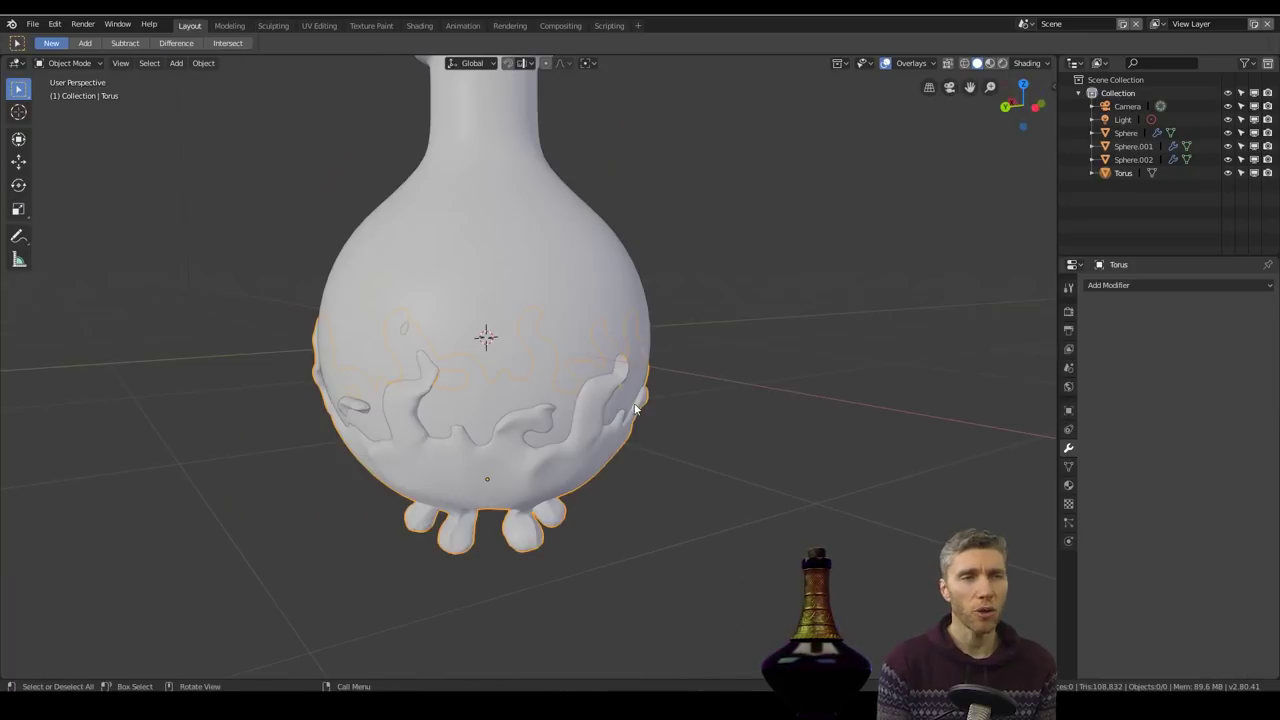
pyautogui.press('n')
pyautogui.click(602, 306)
pyautogui.click(574, 512)
pyautogui.click(600, 308)
pyautogui.click(574, 495)
pyautogui.click(603, 308)
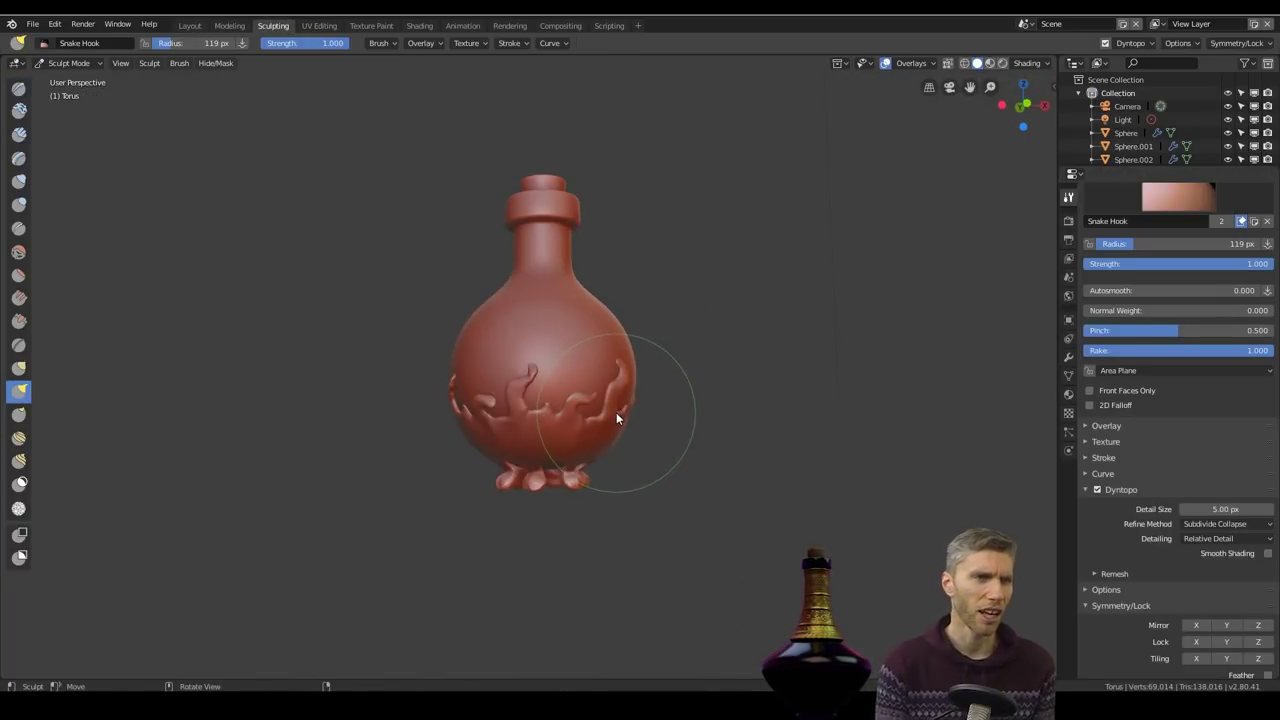
# Step: Stretch the flame tips into longer curved points with the Snake Hook brush at a 185 px radius
pyautogui.scroll(3, 616, 345)
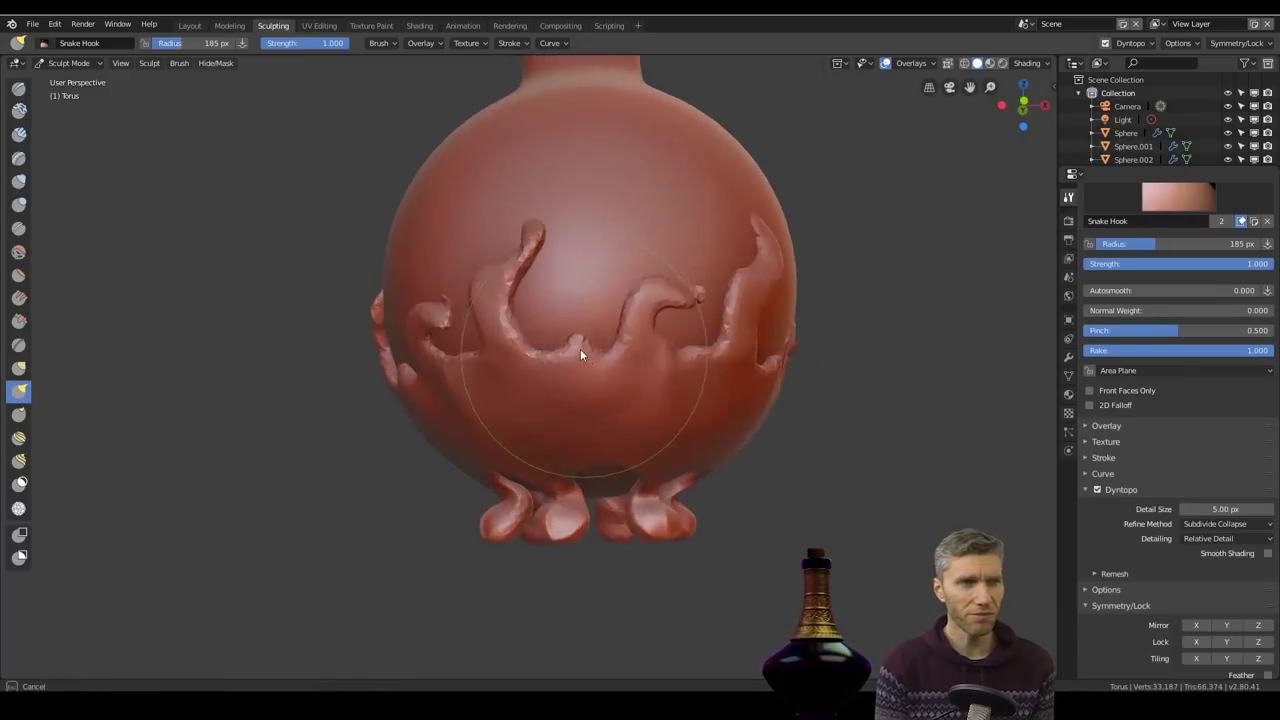
pyautogui.moveTo(580, 348)
pyautogui.mouseDown(button='middle')
pyautogui.moveTo(470, 380)
pyautogui.moveTo(400, 376)
pyautogui.mouseUp(button='middle')
pyautogui.moveTo(622, 262); pyautogui.dragTo(632, 234)
pyautogui.scroll(3, 560, 300)
pyautogui.moveTo(235, 320); pyautogui.dragTo(400, 320, button='middle')
pyautogui.moveTo(735, 250); pyautogui.dragTo(756, 224)
pyautogui.scroll(-4, 720, 300)
pyautogui.moveTo(756, 300); pyautogui.dragTo(720, 348, button='middle')
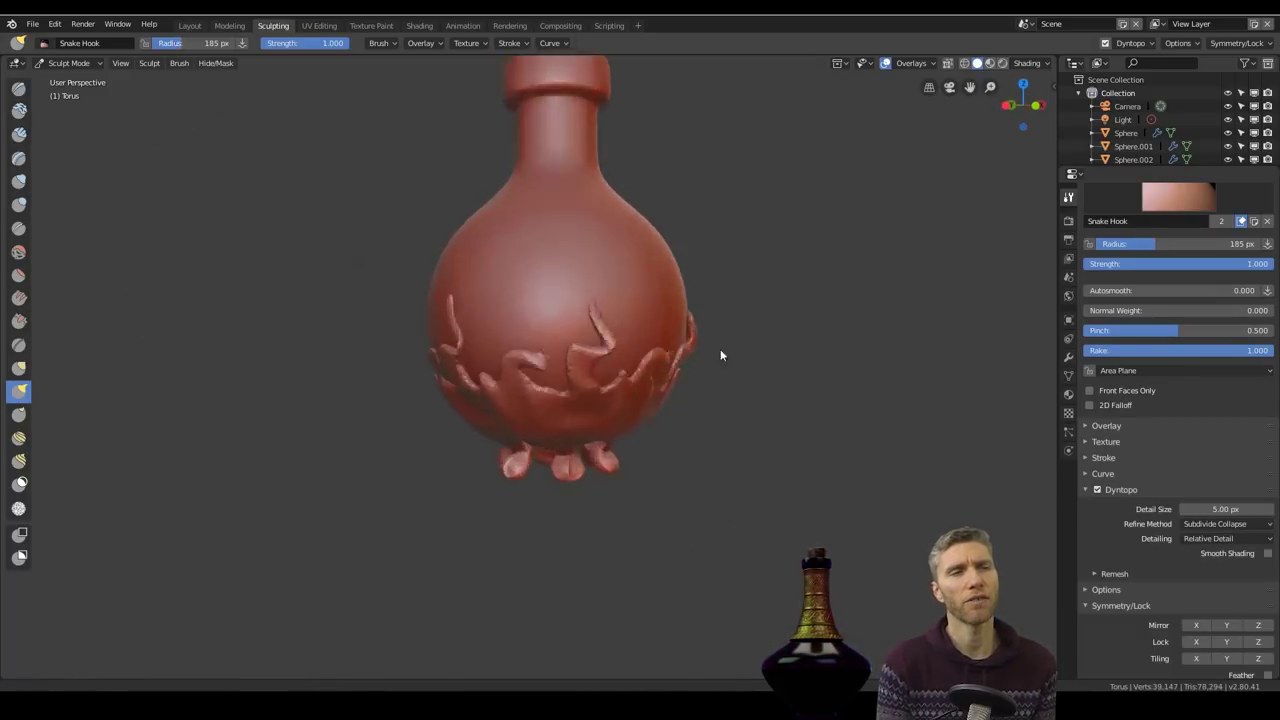
# Step: Pull the tips of the flame tendrils into longer hooks with the Snake Hook brush at a 185 px radius
pyautogui.scroll(5, 640, 340)
pyautogui.moveTo(452, 300); pyautogui.dragTo(470, 260)
pyautogui.moveTo(470, 260)
pyautogui.mouseDown(button='middle')
pyautogui.moveTo(325, 298)
pyautogui.moveTo(560, 258)
pyautogui.mouseUp(button='middle')
pyautogui.moveTo(640, 285); pyautogui.dragTo(661, 258)
pyautogui.scroll(-8, 680, 330)
pyautogui.moveTo(680, 400)
pyautogui.mouseDown(button='middle')
pyautogui.moveTo(792, 446)
pyautogui.moveTo(702, 381)
pyautogui.mouseUp(button='middle')
pyautogui.scroll(2, 702, 381)
# Step: Bend the flame tips with Snake Hook and thicken the branching tendril with Inflate/Deflate at a 185 px radius and strength 0.500
pyautogui.scroll(7, 640, 350)
pyautogui.moveTo(640, 345)
pyautogui.mouseDown(button='middle')
pyautogui.moveTo(467, 343)
pyautogui.moveTo(784, 352)
pyautogui.mouseUp(button='middle')
pyautogui.scroll(-3, 640, 345)
pyautogui.moveTo(500, 345); pyautogui.dragTo(545, 325)
pyautogui.moveTo(545, 325)
pyautogui.mouseDown(button='middle')
pyautogui.moveTo(676, 400)
pyautogui.moveTo(514, 323)
pyautogui.moveTo(400, 234)
pyautogui.moveTo(531, 380)
pyautogui.moveTo(184, 462)
pyautogui.moveTo(688, 240)
pyautogui.moveTo(248, 406)
pyautogui.moveTo(751, 252)
pyautogui.mouseUp(button='middle')
pyautogui.press('i')
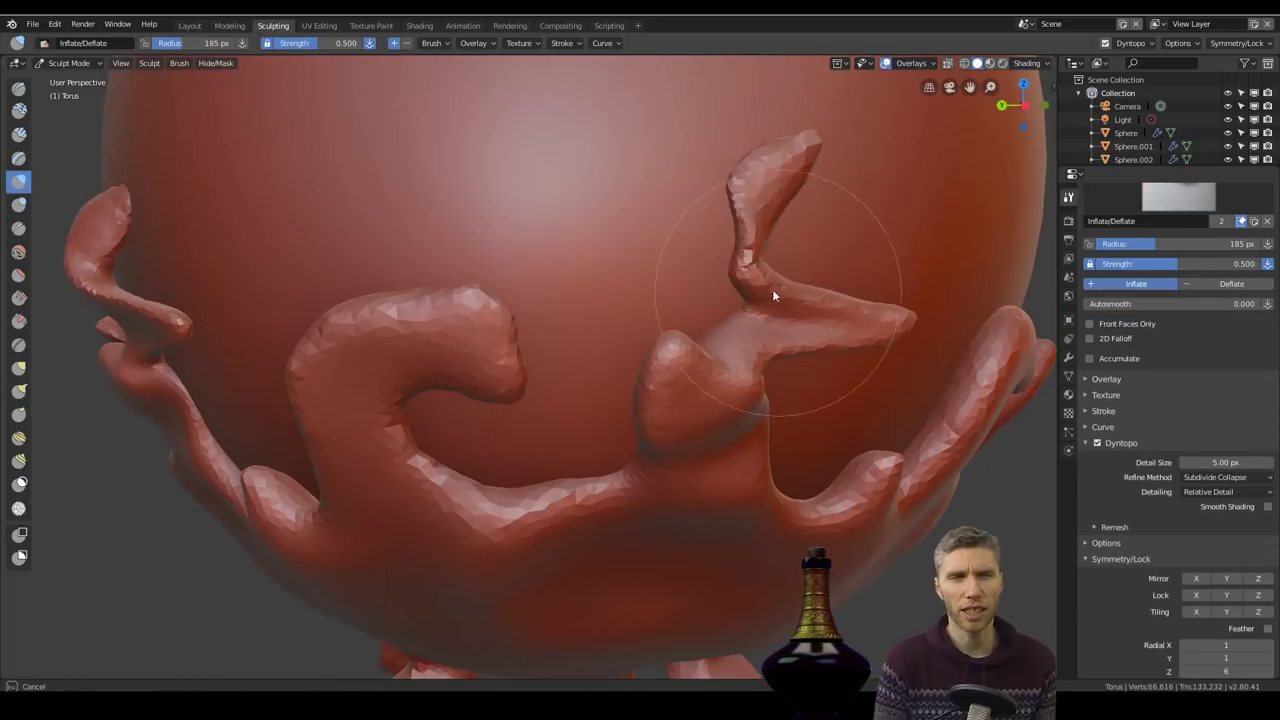
pyautogui.press('k')
# Step: Open the recent file healing potion 2 base.blend
pyautogui.click(33, 23)
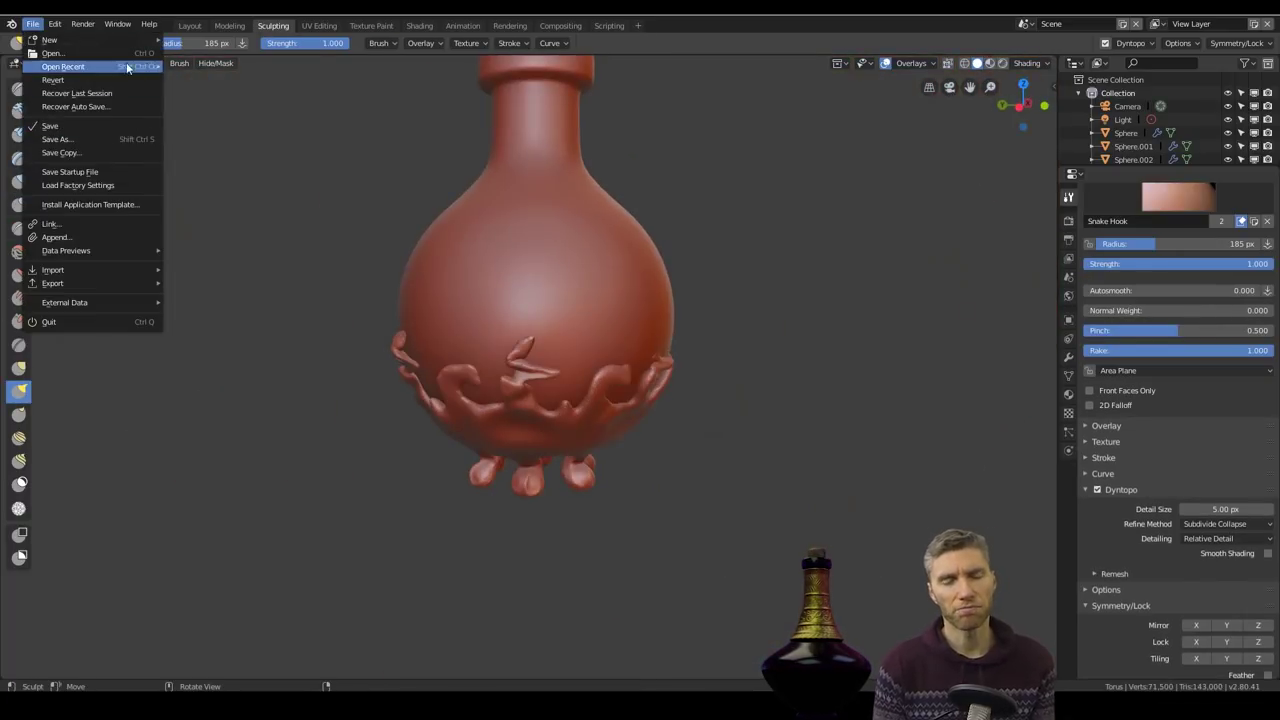
pyautogui.moveTo(63, 66)
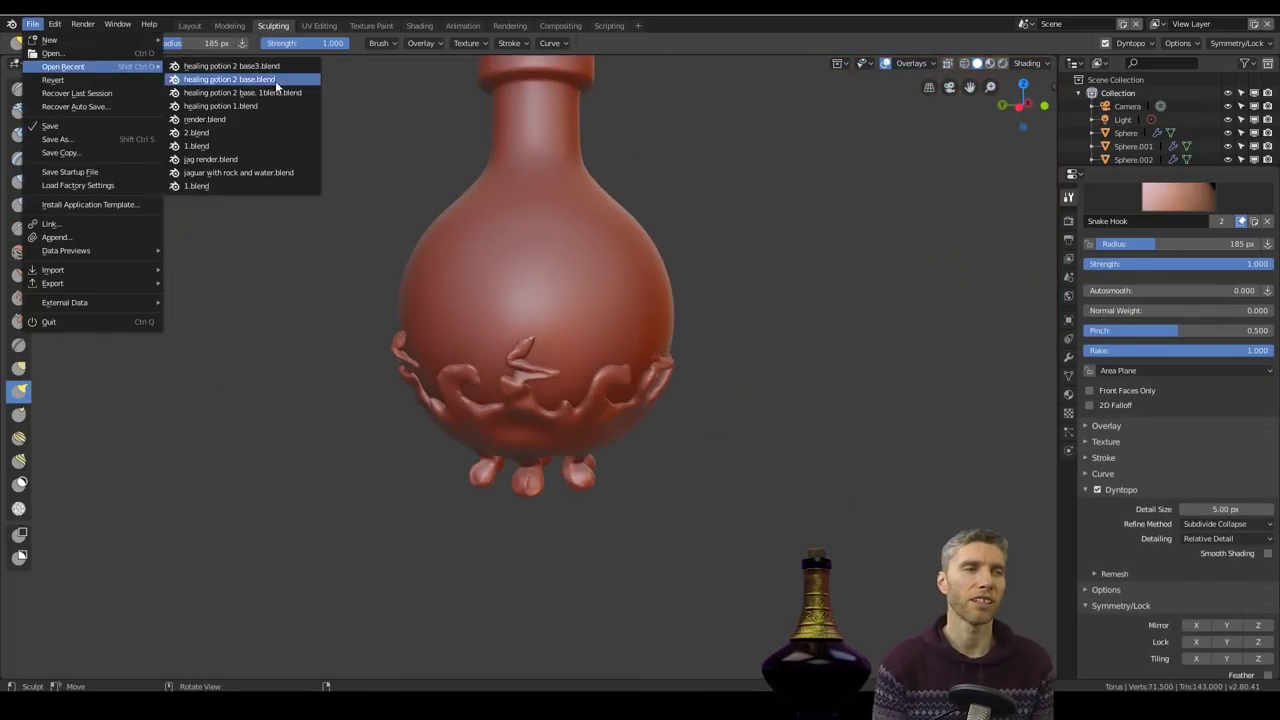
pyautogui.click(276, 87)
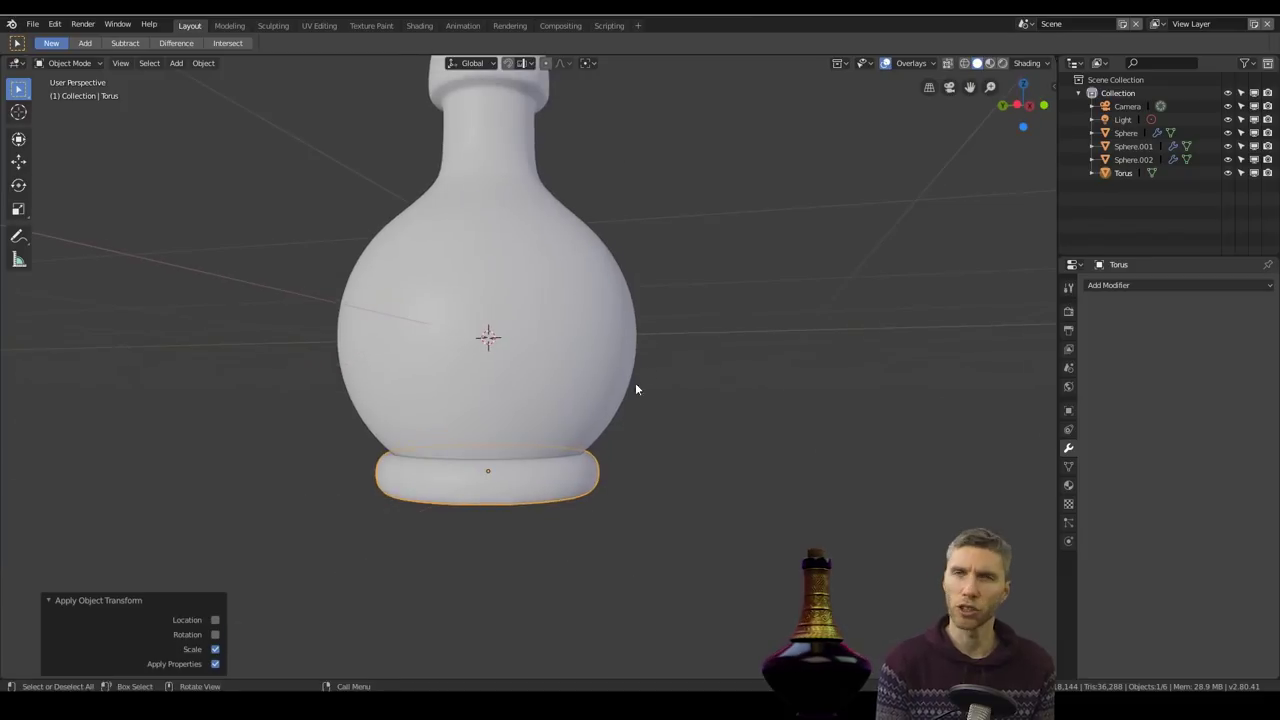
# Step: Resize the base ring, shift it vertically to fit the underside of the bottle, and apply its transform
pyautogui.press('s')
pyautogui.moveTo(636, 390)
pyautogui.mouseDown(button='middle')
pyautogui.moveTo(680, 388)
pyautogui.moveTo(657, 449)
pyautogui.moveTo(671, 320)
pyautogui.moveTo(652, 402)
pyautogui.mouseUp(button='middle')
pyautogui.click(635, 366)
pyautogui.press('g')
pyautogui.press('z')
pyautogui.click(635, 366)
pyautogui.scroll(-3, 635, 366)
pyautogui.scroll(5, 657, 449)
pyautogui.hotkey('ctrl', 'a')
pyautogui.click(671, 320)
# Step: Set up Dyntopo sculpting on the base ring with a 5.10 px detail size, Subdivide Edges refinement and a radial Z symmetry of 4
pyautogui.click(273, 26)
pyautogui.click(1097, 557)
pyautogui.click(1086, 557)
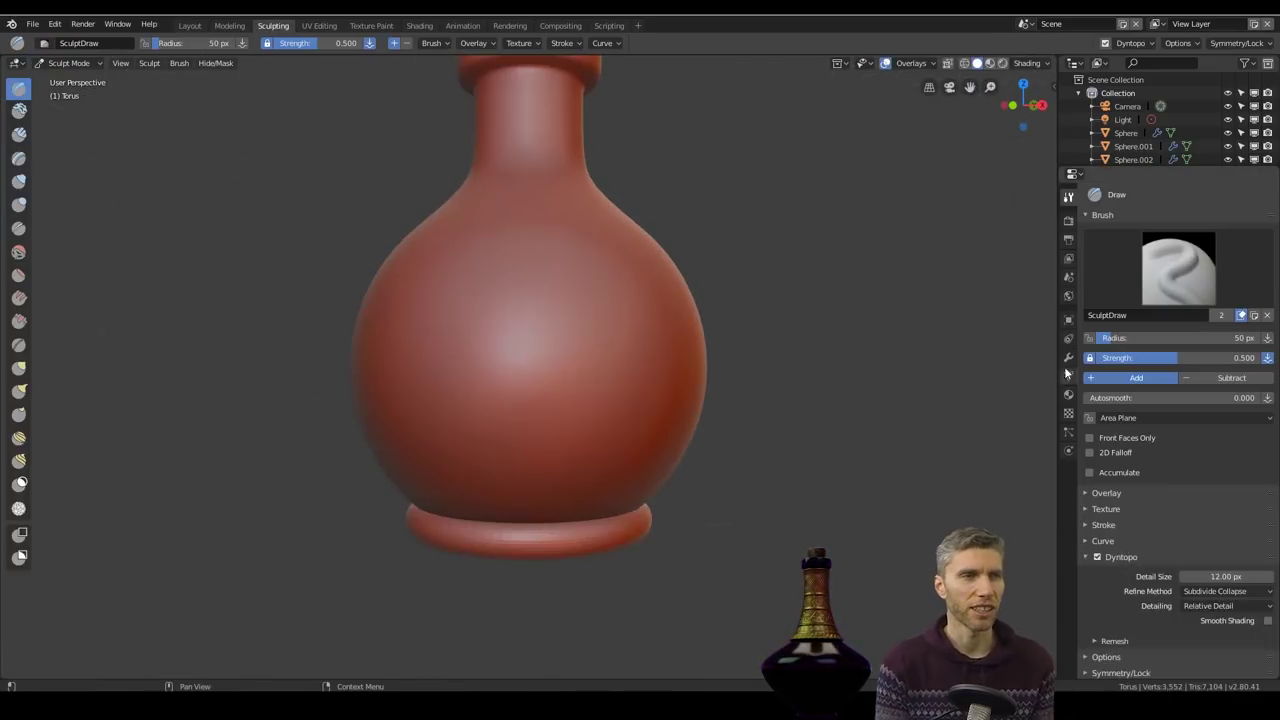
pyautogui.click(1068, 375)
pyautogui.scroll(3, 643, 449)
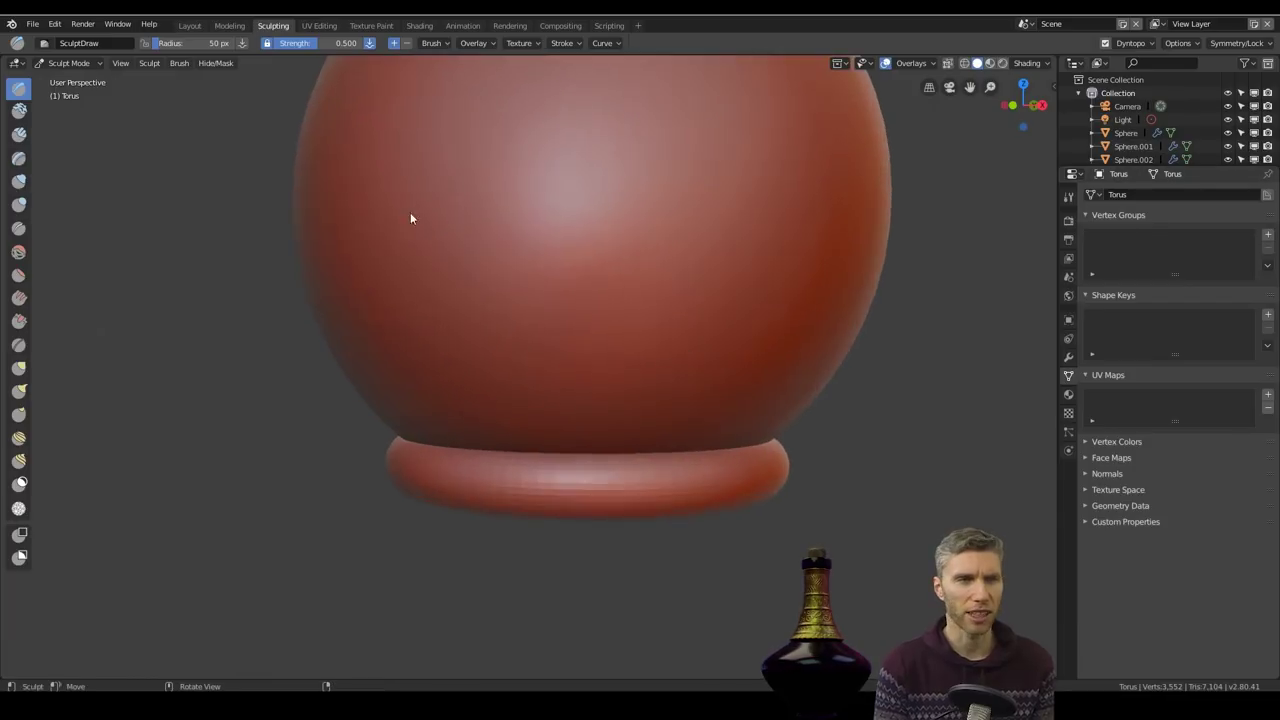
pyautogui.click(1071, 197)
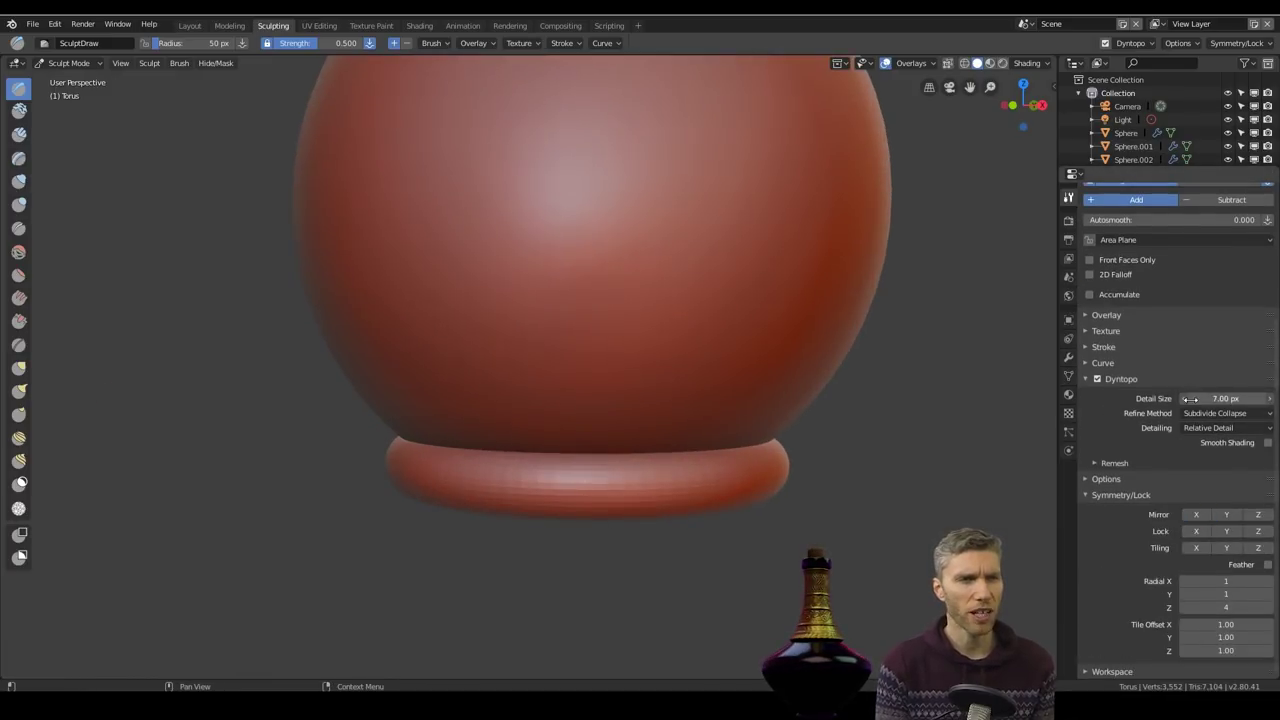
# Step: Pull four knobs upward and outward from the base ring with the Snake Hook brush at a 100 px radius
pyautogui.press('k')
pyautogui.moveTo(626, 458); pyautogui.dragTo(641, 402)
pyautogui.moveTo(645, 420); pyautogui.dragTo(745, 432, button='middle')
pyautogui.moveTo(748, 440); pyautogui.dragTo(776, 410)
pyautogui.moveTo(776, 425); pyautogui.dragTo(798, 440, button='middle')
pyautogui.moveTo(748, 468); pyautogui.dragTo(762, 475)
pyautogui.moveTo(760, 474)
pyautogui.mouseDown(button='middle')
pyautogui.moveTo(794, 477)
pyautogui.moveTo(665, 480)
pyautogui.mouseUp(button='middle')
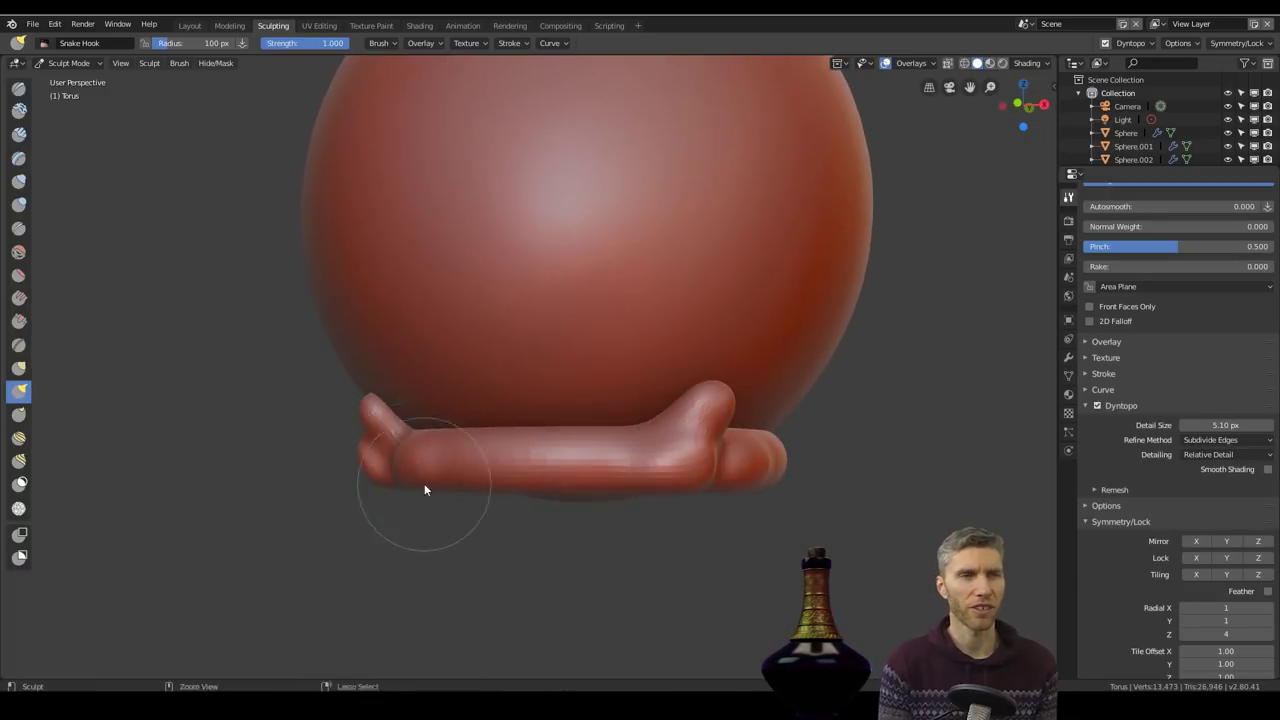
pyautogui.moveTo(424, 483); pyautogui.dragTo(558, 468, button='middle')
# Step: Build up the knobs and the ring around them with the Clay Strips brush at a 100 px radius and strength 0.500
pyautogui.click(18, 134)
pyautogui.moveTo(243, 199); pyautogui.dragTo(325, 200, button='middle')
pyautogui.moveTo(550, 438); pyautogui.dragTo(575, 477)
pyautogui.keyDown('ctrl'); pyautogui.moveTo(524, 476); pyautogui.dragTo(536, 438, button='middle'); pyautogui.keyUp('ctrl')
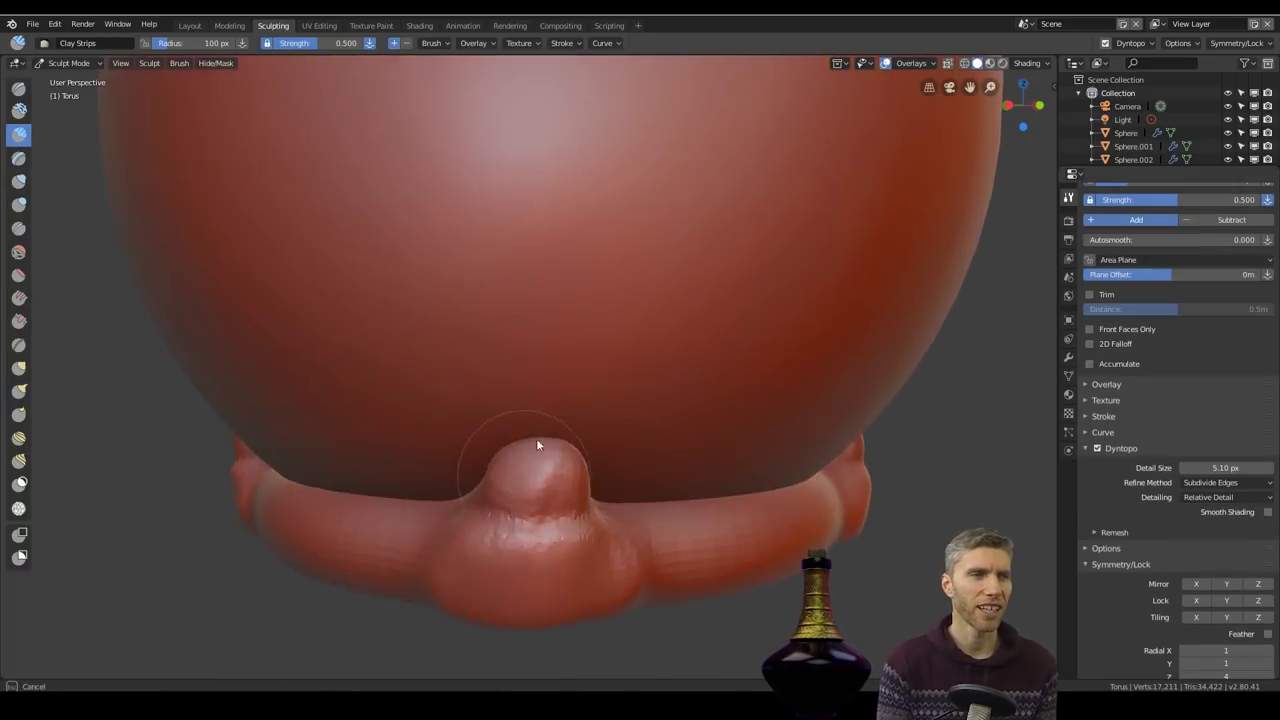
pyautogui.moveTo(536, 438); pyautogui.dragTo(565, 520)
pyautogui.moveTo(565, 500)
pyautogui.mouseDown(button='middle')
pyautogui.moveTo(611, 450)
pyautogui.moveTo(663, 454)
pyautogui.moveTo(640, 400)
pyautogui.mouseUp(button='middle')
pyautogui.moveTo(480, 405); pyautogui.dragTo(707, 384)
pyautogui.moveTo(707, 384); pyautogui.dragTo(700, 290, button='middle')
pyautogui.moveTo(700, 255); pyautogui.dragTo(490, 306)
pyautogui.moveTo(488, 308); pyautogui.dragTo(505, 350, button='middle')
# Step: Adjust the Flatten brush and plane the knobs and ring segments into smoother, flatter surfaces
pyautogui.click(18, 275)
pyautogui.click(435, 43)
pyautogui.moveTo(404, 97); pyautogui.dragTo(465, 98)
pyautogui.moveTo(412, 216)
pyautogui.mouseDown(button='middle')
pyautogui.moveTo(424, 248)
pyautogui.moveTo(410, 107)
pyautogui.mouseUp(button='middle')
pyautogui.moveTo(410, 107)
pyautogui.mouseDown()
pyautogui.moveTo(762, 548)
pyautogui.moveTo(377, 407)
pyautogui.mouseUp()
pyautogui.scroll(-4, 790, 370)
pyautogui.moveTo(790, 370)
pyautogui.mouseDown(button='middle')
pyautogui.moveTo(830, 500)
pyautogui.moveTo(774, 465)
pyautogui.moveTo(690, 370)
pyautogui.mouseUp(button='middle')
pyautogui.scroll(-5, 774, 465)
pyautogui.scroll(8, 774, 465)
pyautogui.moveTo(478, 335); pyautogui.dragTo(455, 350)
pyautogui.moveTo(660, 270); pyautogui.dragTo(700, 348, button='middle')
# Step: Set the Crease brush to add with strength 0.386, autosmooth 0.406 and pinch 0.774, and raise sharp ridges along the knob's edges
pyautogui.click(18, 229)
pyautogui.moveTo(311, 43); pyautogui.dragTo(323, 43)
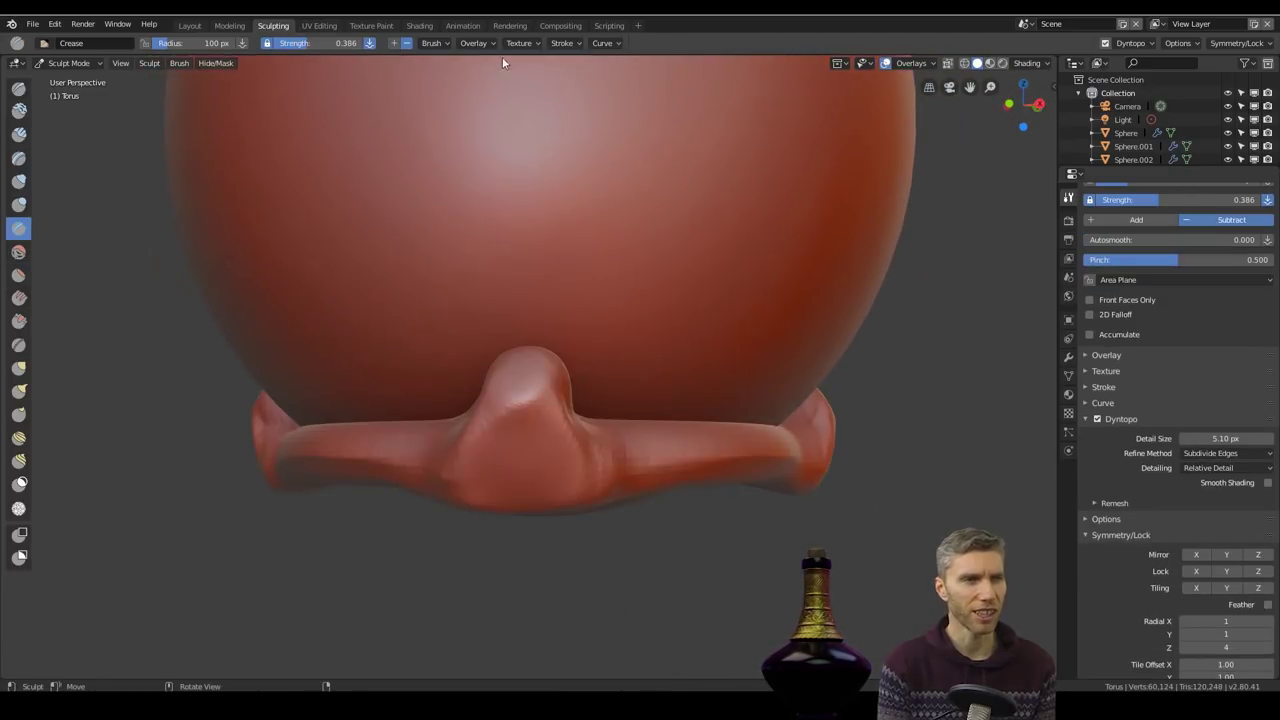
pyautogui.click(435, 43)
pyautogui.moveTo(436, 117)
pyautogui.mouseDown()
pyautogui.moveTo(471, 117)
pyautogui.moveTo(476, 97)
pyautogui.mouseUp()
pyautogui.scroll(2, 620, 335)
pyautogui.moveTo(620, 335); pyautogui.dragTo(690, 345, button='middle')
pyautogui.click(394, 43)
pyautogui.moveTo(668, 326)
pyautogui.mouseDown()
pyautogui.moveTo(560, 470)
pyautogui.moveTo(684, 332)
pyautogui.moveTo(780, 490)
pyautogui.mouseUp()
pyautogui.moveTo(700, 560)
pyautogui.mouseDown(button='middle')
pyautogui.moveTo(656, 520)
pyautogui.moveTo(628, 455)
pyautogui.mouseUp(button='middle')
pyautogui.moveTo(530, 410); pyautogui.dragTo(545, 555)
# Step: Sharpen the ridges around the knob's face and up to its tip with the Crease brush at a 62 px radius
pyautogui.press('f')
pyautogui.click(605, 450)
pyautogui.moveTo(612, 530)
pyautogui.mouseDown(button='middle')
pyautogui.moveTo(608, 440)
pyautogui.moveTo(660, 400)
pyautogui.mouseUp(button='middle')
pyautogui.moveTo(513, 206); pyautogui.dragTo(530, 140, button='middle')
pyautogui.moveTo(450, 170); pyautogui.dragTo(510, 205)
pyautogui.moveTo(595, 174); pyautogui.dragTo(640, 430, button='middle')
pyautogui.moveTo(755, 440)
pyautogui.mouseDown()
pyautogui.moveTo(683, 510)
pyautogui.moveTo(750, 430)
pyautogui.mouseUp()
pyautogui.moveTo(740, 430); pyautogui.dragTo(630, 420, button='middle')
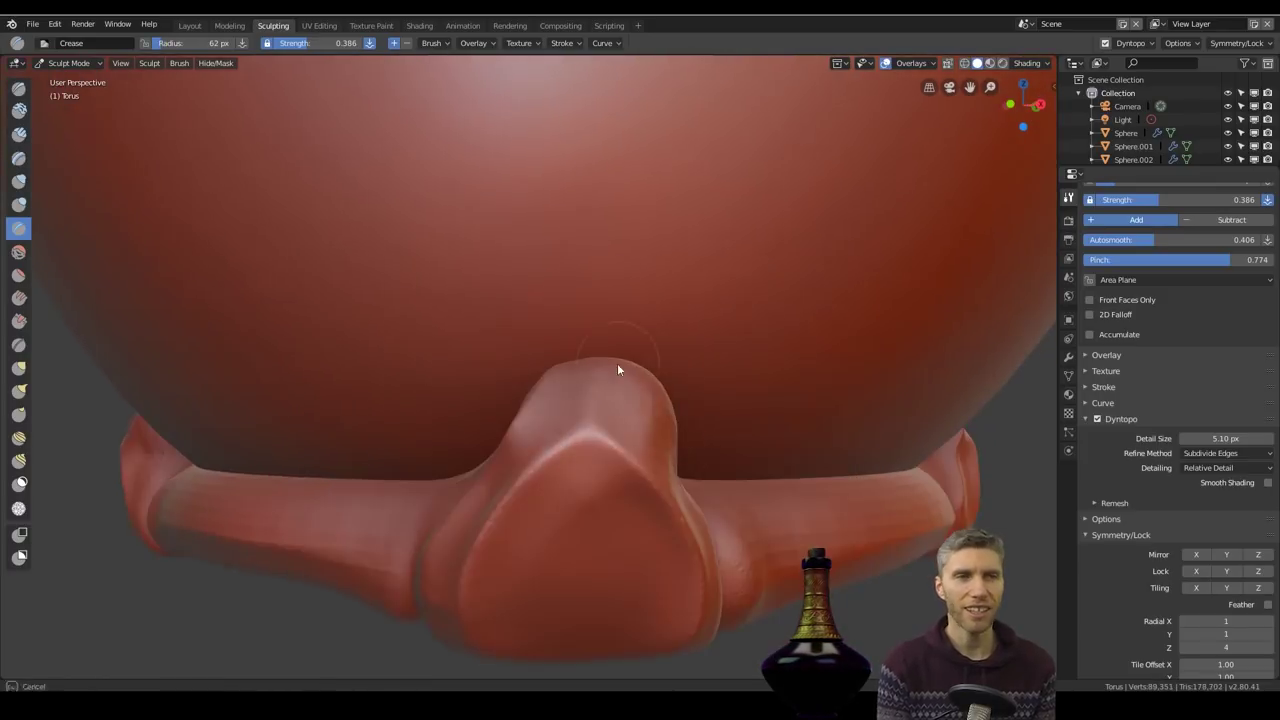
pyautogui.moveTo(617, 370); pyautogui.dragTo(600, 430)
pyautogui.scroll(-5, 600, 430)
pyautogui.moveTo(600, 430)
pyautogui.mouseDown(button='middle')
pyautogui.moveTo(537, 446)
pyautogui.moveTo(612, 448)
pyautogui.mouseUp(button='middle')
pyautogui.scroll(3, 612, 448)
pyautogui.scroll(-3, 612, 448)
pyautogui.moveTo(620, 540); pyautogui.dragTo(643, 477, button='middle')
pyautogui.scroll(-5, 656, 488)
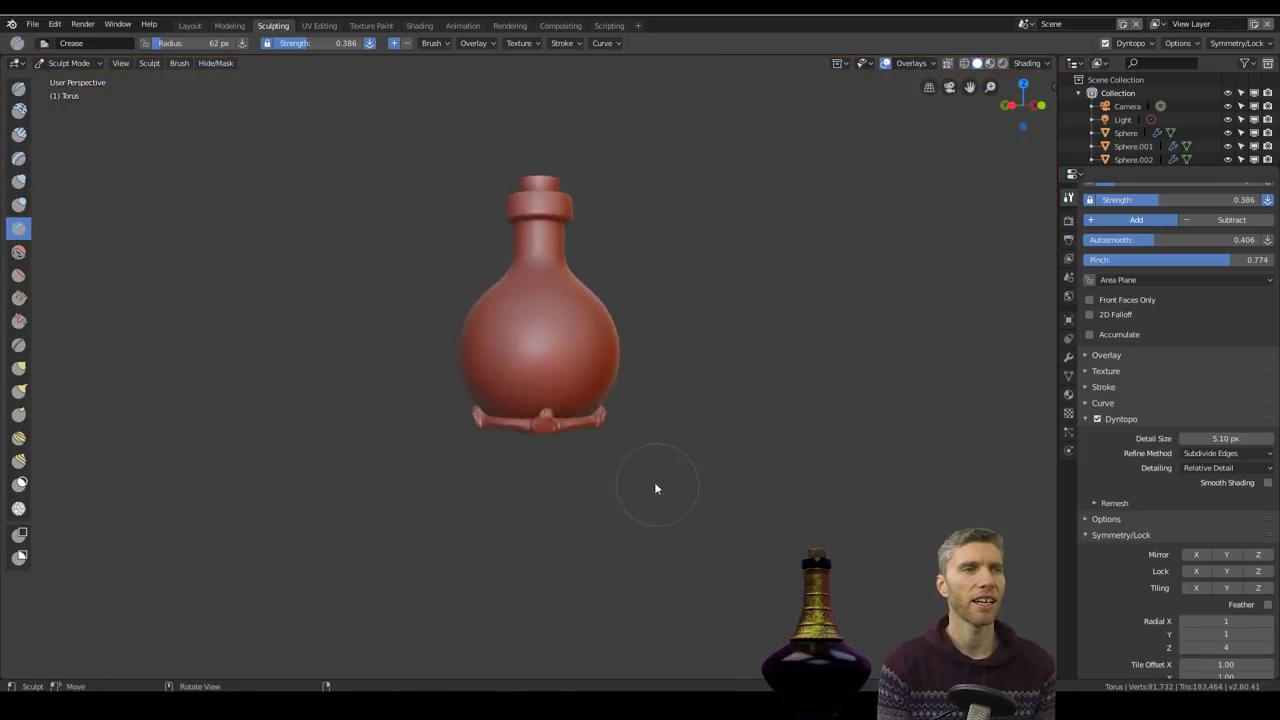
# Step: Stretch the knob tips upward and bend them sideways with the Snake Hook brush at a 150 px radius
pyautogui.scroll(9, 656, 488)
pyautogui.moveTo(49, 382); pyautogui.dragTo(40, 352, button='middle')
pyautogui.click(19, 391)
pyautogui.moveTo(582, 480); pyautogui.dragTo(592, 425)
pyautogui.moveTo(640, 410); pyautogui.dragTo(607, 432, button='middle')
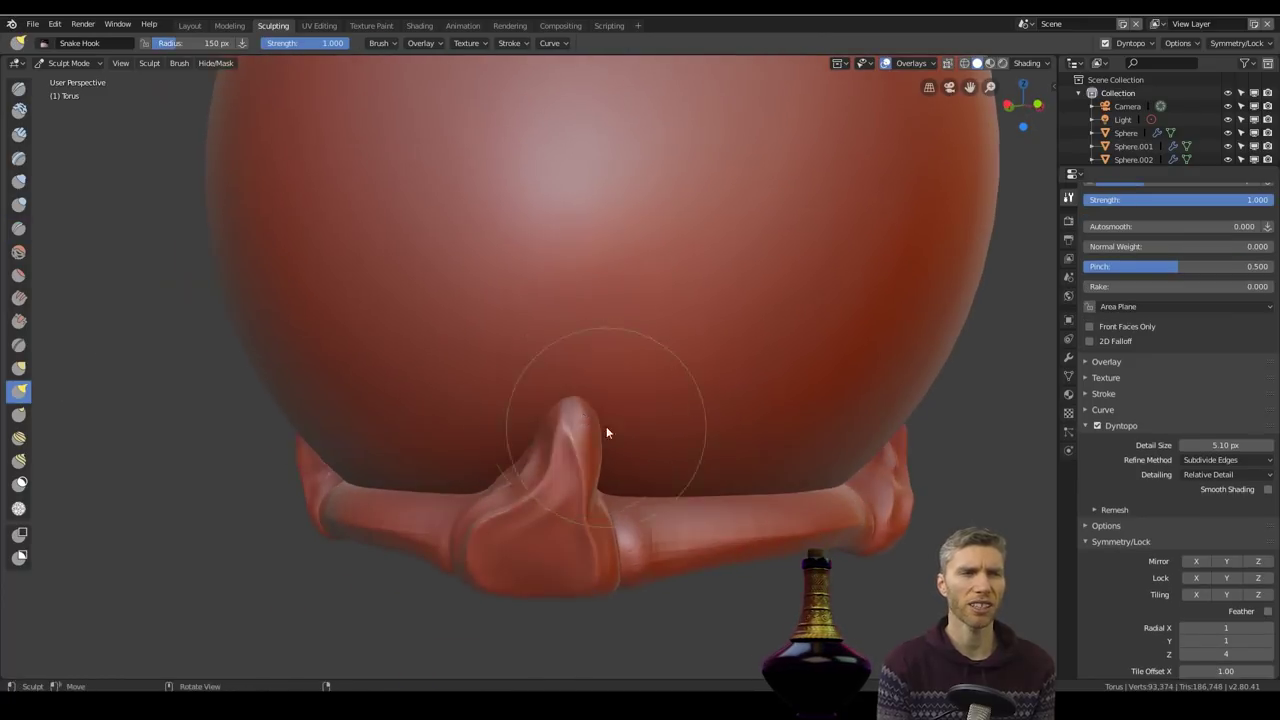
pyautogui.moveTo(580, 425); pyautogui.dragTo(543, 412)
# Step: Set the Snake Hook rake to 0.486 and pull the ring segments between the knobs into points
pyautogui.moveTo(1096, 286); pyautogui.dragTo(1176, 286)
pyautogui.scroll(-7, 600, 430)
pyautogui.moveTo(600, 440); pyautogui.dragTo(751, 291, button='middle')
pyautogui.scroll(7, 641, 369)
pyautogui.scroll(-7, 780, 498)
pyautogui.scroll(6, 817, 504)
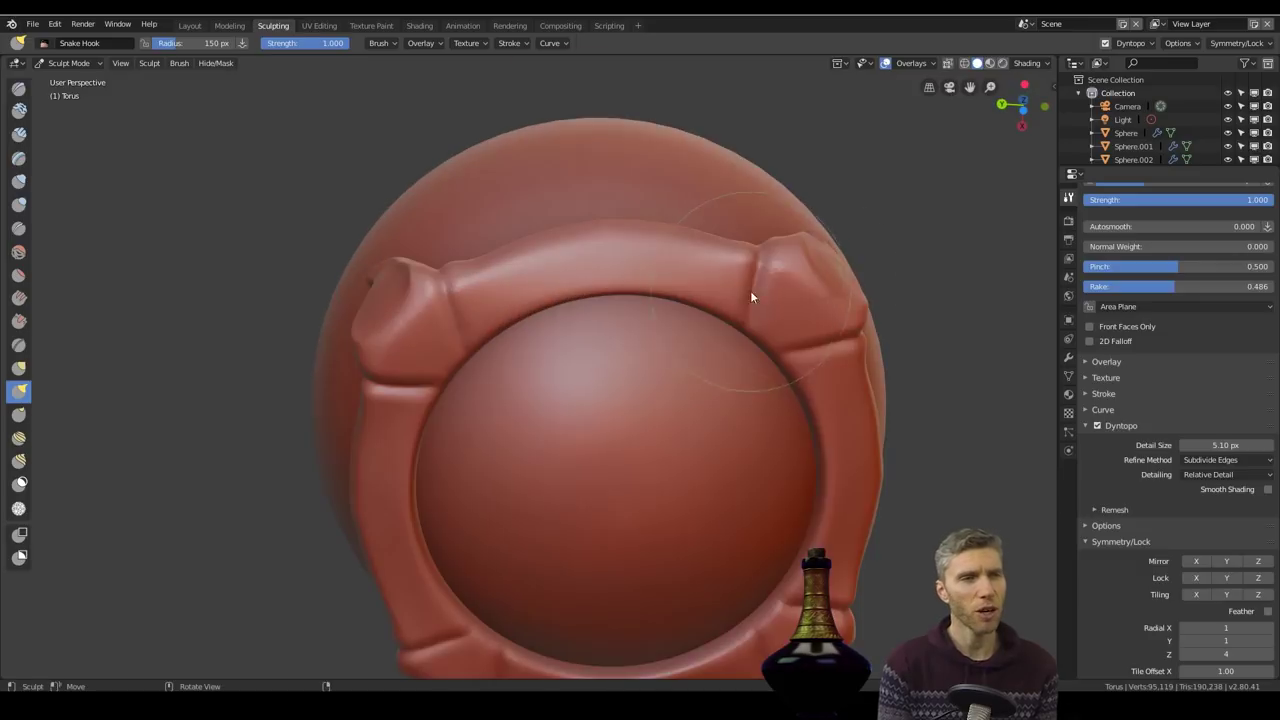
pyautogui.moveTo(694, 232); pyautogui.dragTo(690, 262)
pyautogui.moveTo(514, 250); pyautogui.dragTo(521, 284)
pyautogui.scroll(-3, 818, 400)
pyautogui.moveTo(808, 462); pyautogui.dragTo(792, 405, button='middle')
pyautogui.scroll(2, 780, 385)
pyautogui.moveTo(673, 250); pyautogui.dragTo(702, 305)
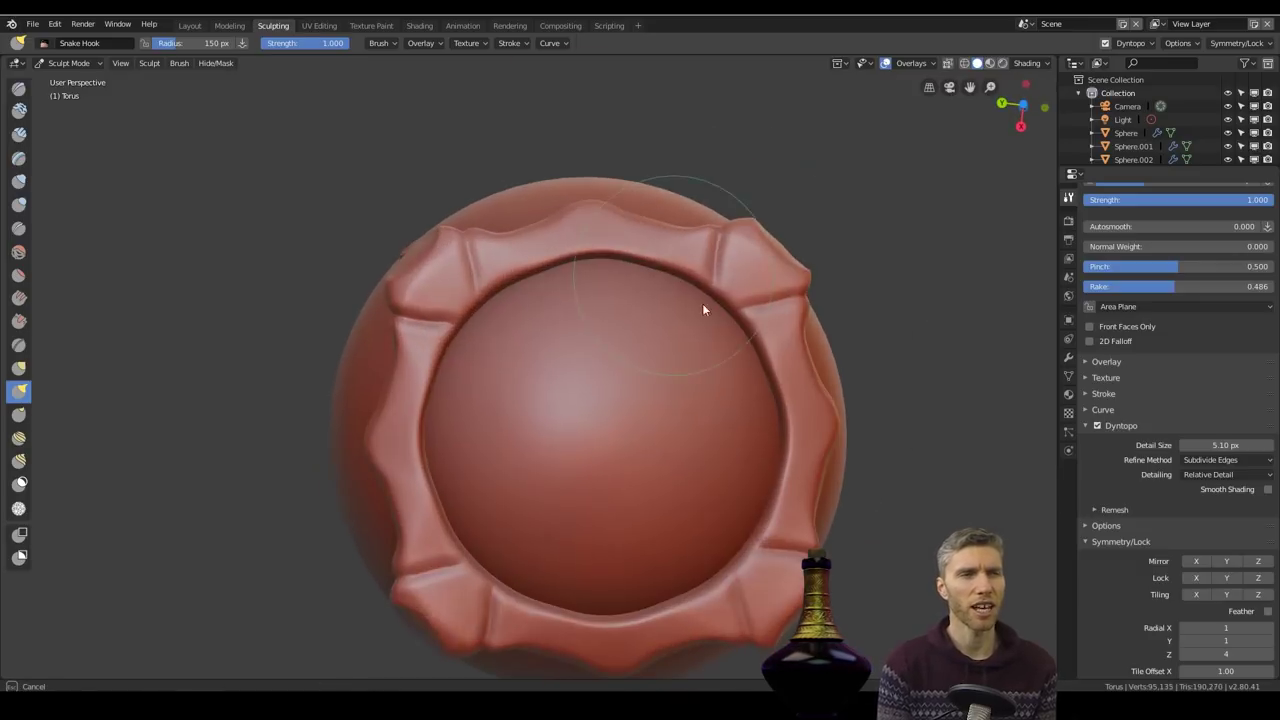
# Step: Draw the underside of the knobs out into feet and curl their tips with the Snake Hook brush at a 150 px radius
pyautogui.moveTo(703, 310); pyautogui.dragTo(688, 232, button='middle')
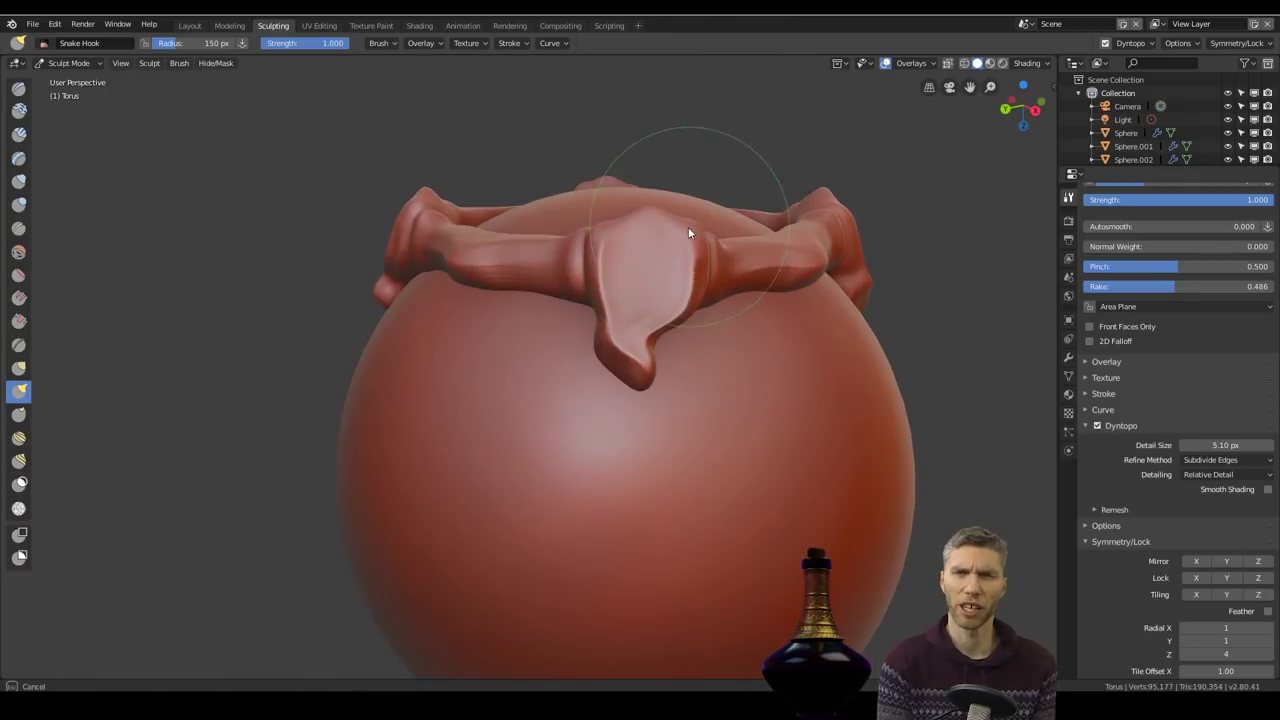
pyautogui.moveTo(688, 231); pyautogui.dragTo(655, 168)
pyautogui.moveTo(660, 180)
pyautogui.mouseDown(button='middle')
pyautogui.moveTo(815, 383)
pyautogui.moveTo(538, 287)
pyautogui.moveTo(577, 374)
pyautogui.moveTo(822, 413)
pyautogui.moveTo(710, 322)
pyautogui.mouseUp(button='middle')
pyautogui.scroll(2, 538, 287)
pyautogui.moveTo(685, 308); pyautogui.dragTo(657, 288)
pyautogui.scroll(-6, 662, 330)
pyautogui.moveTo(662, 340)
pyautogui.mouseDown(button='middle')
pyautogui.moveTo(674, 474)
pyautogui.moveTo(645, 452)
pyautogui.moveTo(767, 428)
pyautogui.mouseUp(button='middle')
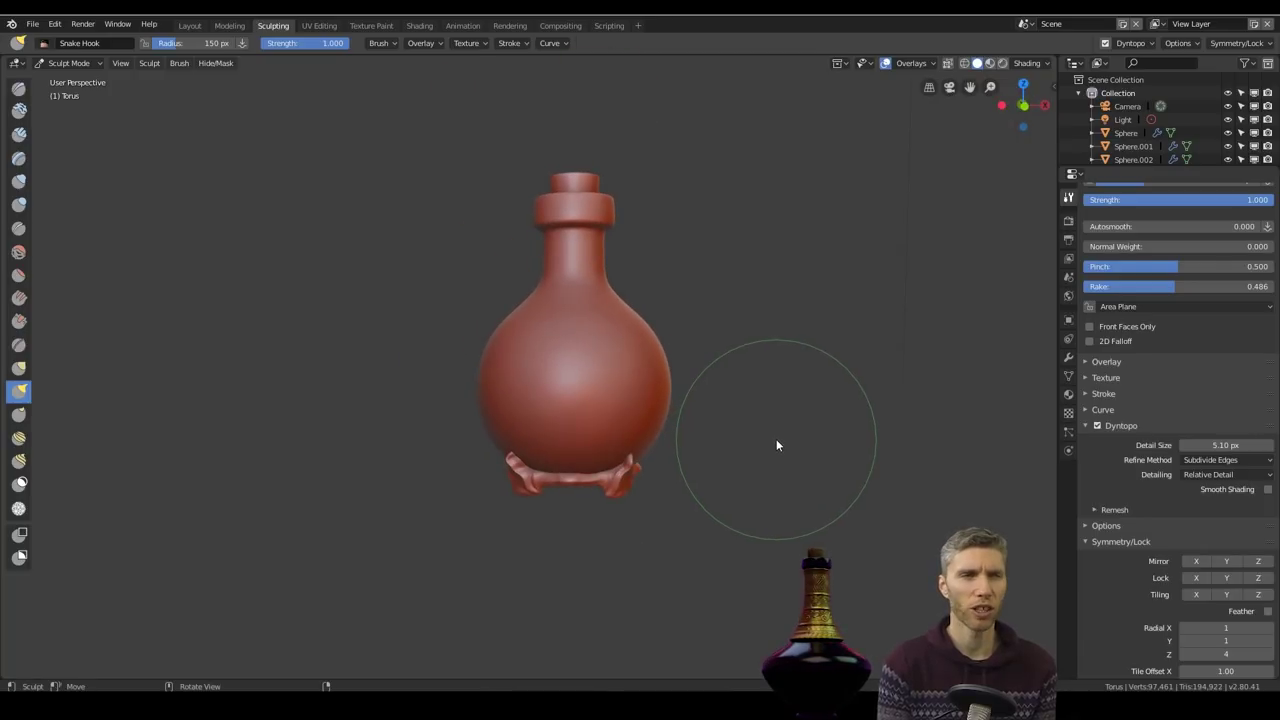
pyautogui.moveTo(757, 466)
pyautogui.mouseDown(button='middle')
pyautogui.moveTo(849, 498)
pyautogui.moveTo(756, 410)
pyautogui.mouseUp(button='middle')
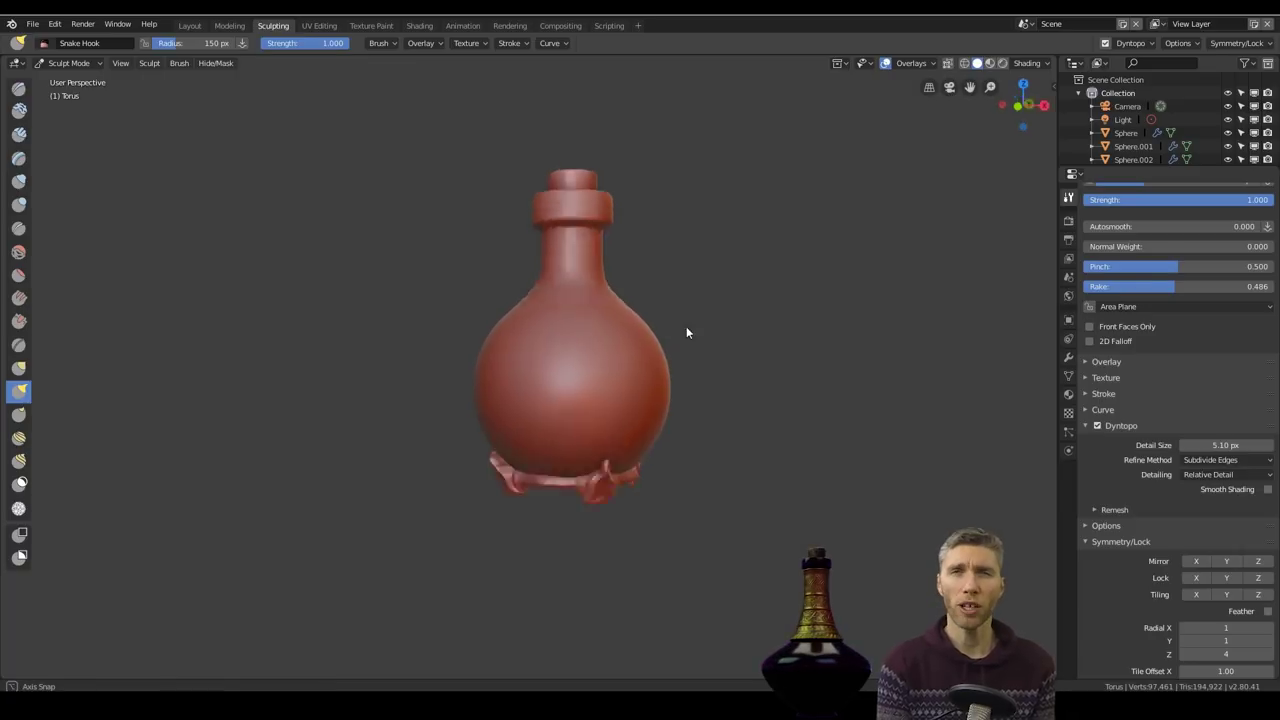
pyautogui.moveTo(686, 333); pyautogui.dragTo(447, 343, button='middle')
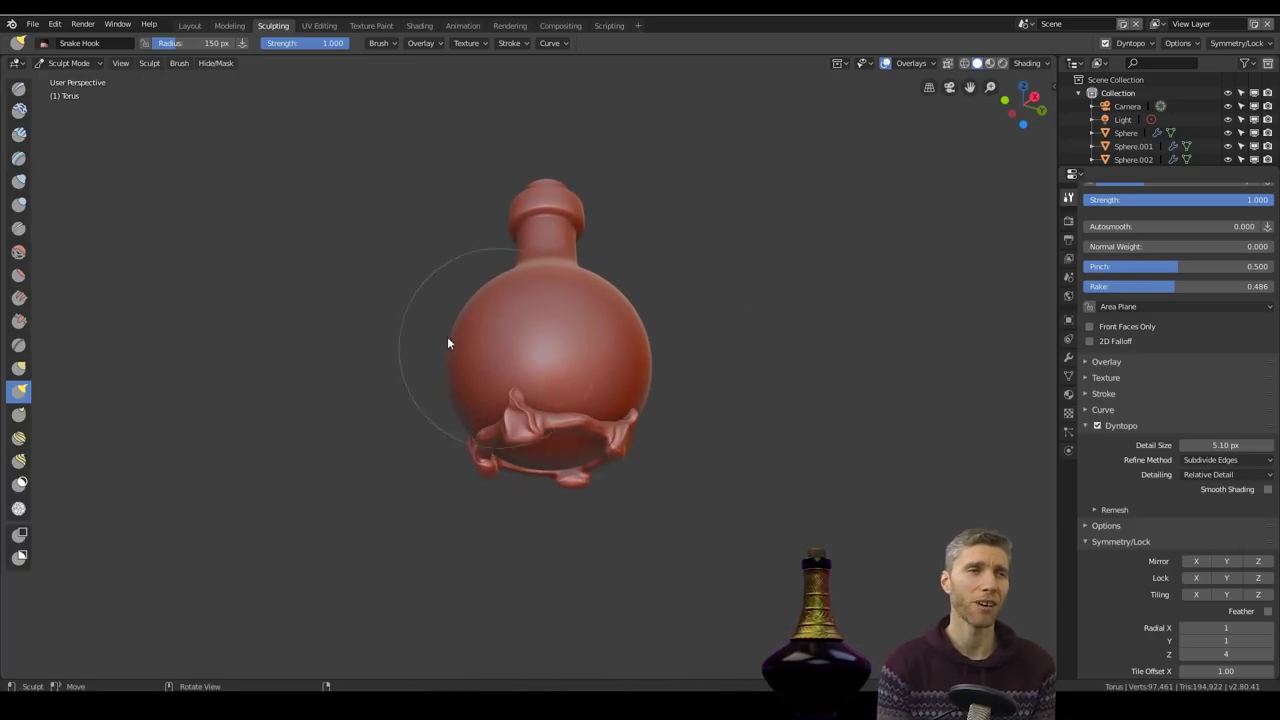
pyautogui.moveTo(701, 400); pyautogui.dragTo(701, 365, button='middle')
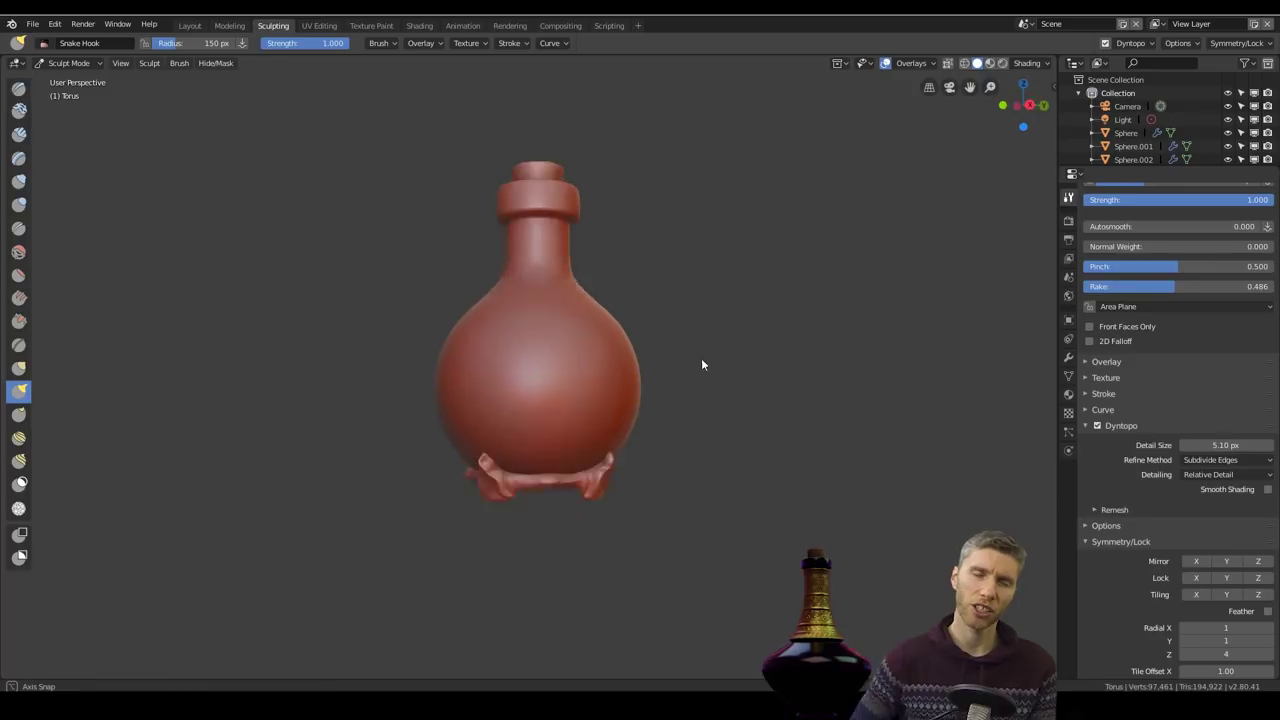
# Step: Edit the bottle mesh in wireframe and shrink the edge loop at the top of the body using smooth proportional editing
pyautogui.click(189, 25)
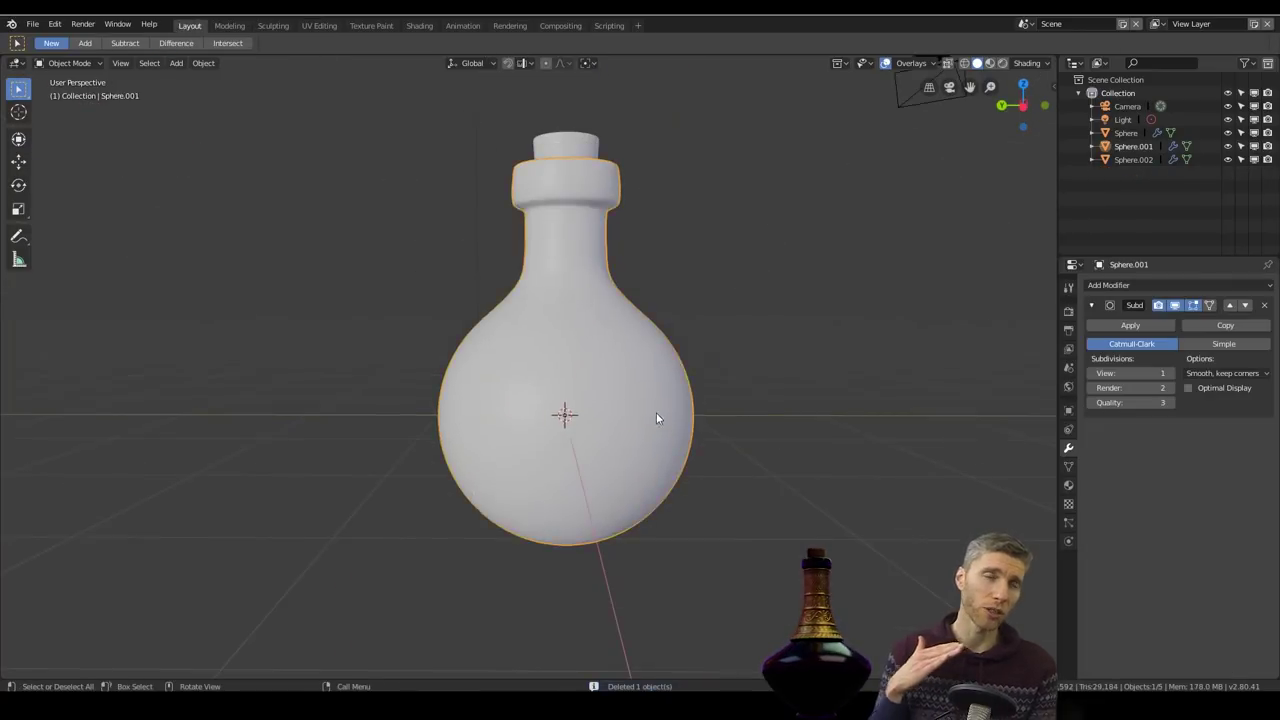
pyautogui.press('Tab')
pyautogui.press('z')
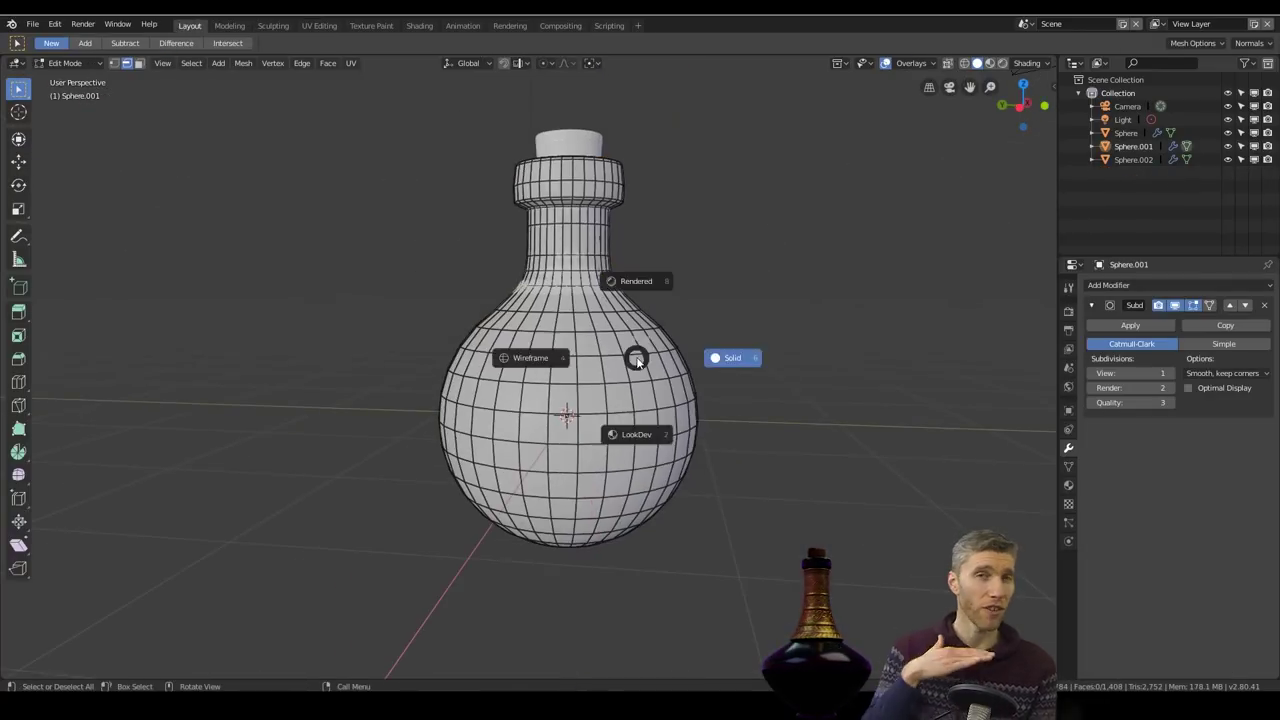
pyautogui.click(523, 357)
pyautogui.keyDown('alt'); pyautogui.click(540, 341); pyautogui.keyUp('alt')
pyautogui.press('s')
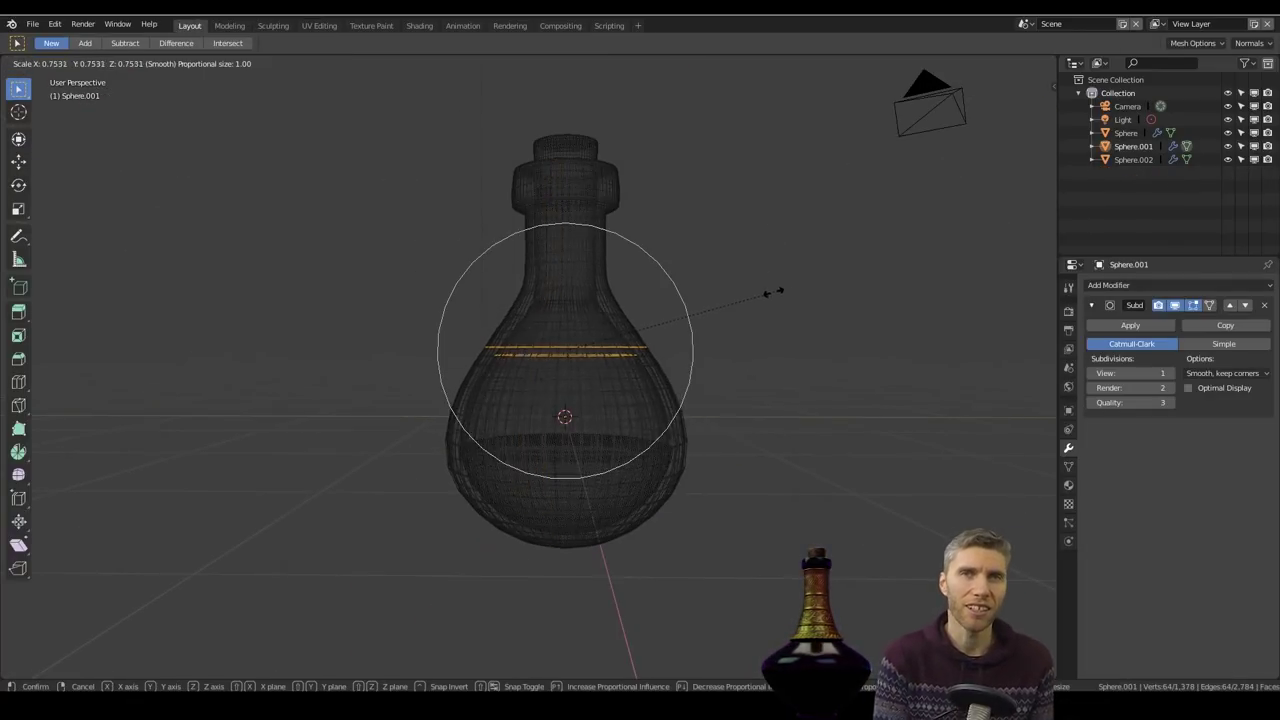
pyautogui.click(709, 277)
# Step: Narrow the bottle's neck and rim by scaling them to 0.722 in X and Y only
pyautogui.moveTo(500, 143); pyautogui.dragTo(687, 232)
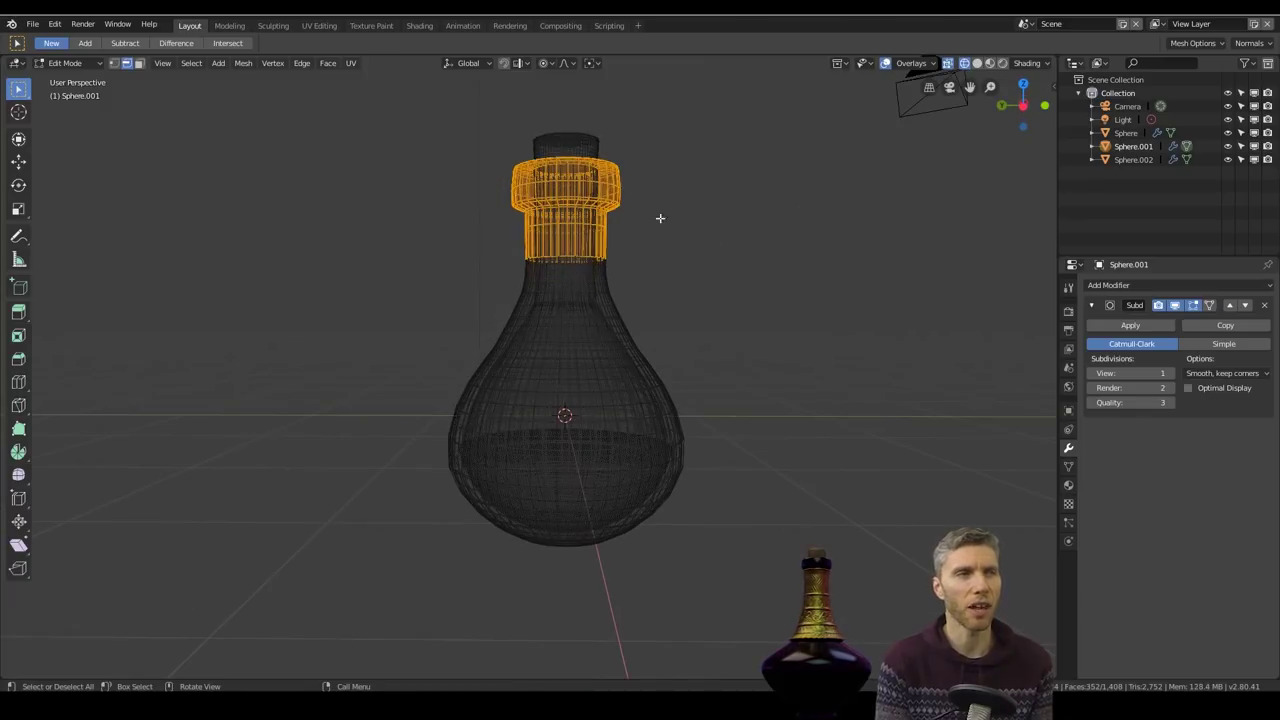
pyautogui.moveTo(506, 126); pyautogui.dragTo(684, 326)
pyautogui.press('s')
pyautogui.hotkey('shift', 'z')
pyautogui.click(695, 286)
pyautogui.moveTo(695, 286); pyautogui.dragTo(730, 265, button='middle')
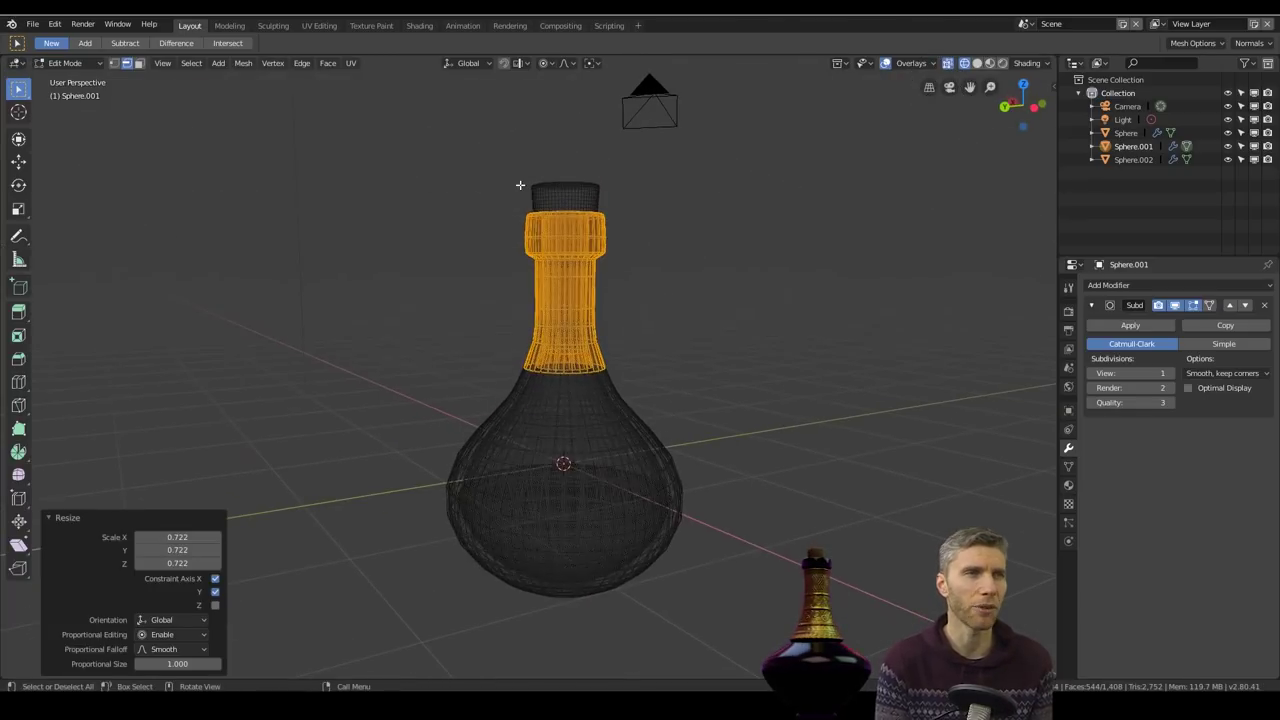
# Step: Flatten the bottle's rim by scaling it to 0.653 along Z with proportional editing
pyautogui.moveTo(520, 186); pyautogui.dragTo(660, 272)
pyautogui.press('s')
pyautogui.press('z')
pyautogui.click(655, 243)
pyautogui.moveTo(792, 408); pyautogui.dragTo(760, 377, button='middle')
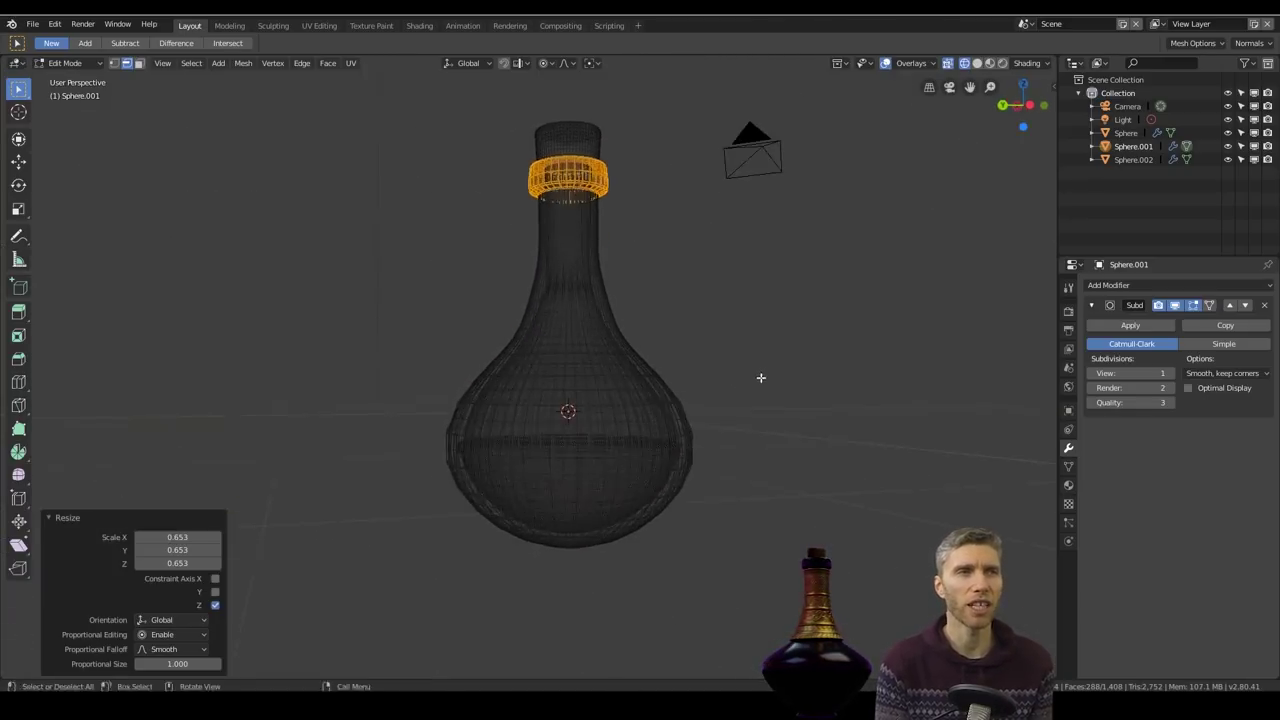
# Step: Shrink the edge loop at the bottle's shoulder slightly with smooth proportional editing at size 1.00
pyautogui.scroll(2, 562, 361)
pyautogui.keyDown('alt'); pyautogui.click(553, 359); pyautogui.keyUp('alt')
pyautogui.keyDown('alt'); pyautogui.keyDown('shift'); pyautogui.click(531, 364); pyautogui.keyUp('shift'); pyautogui.keyUp('alt')
pyautogui.click(562, 93)
pyautogui.press('s')
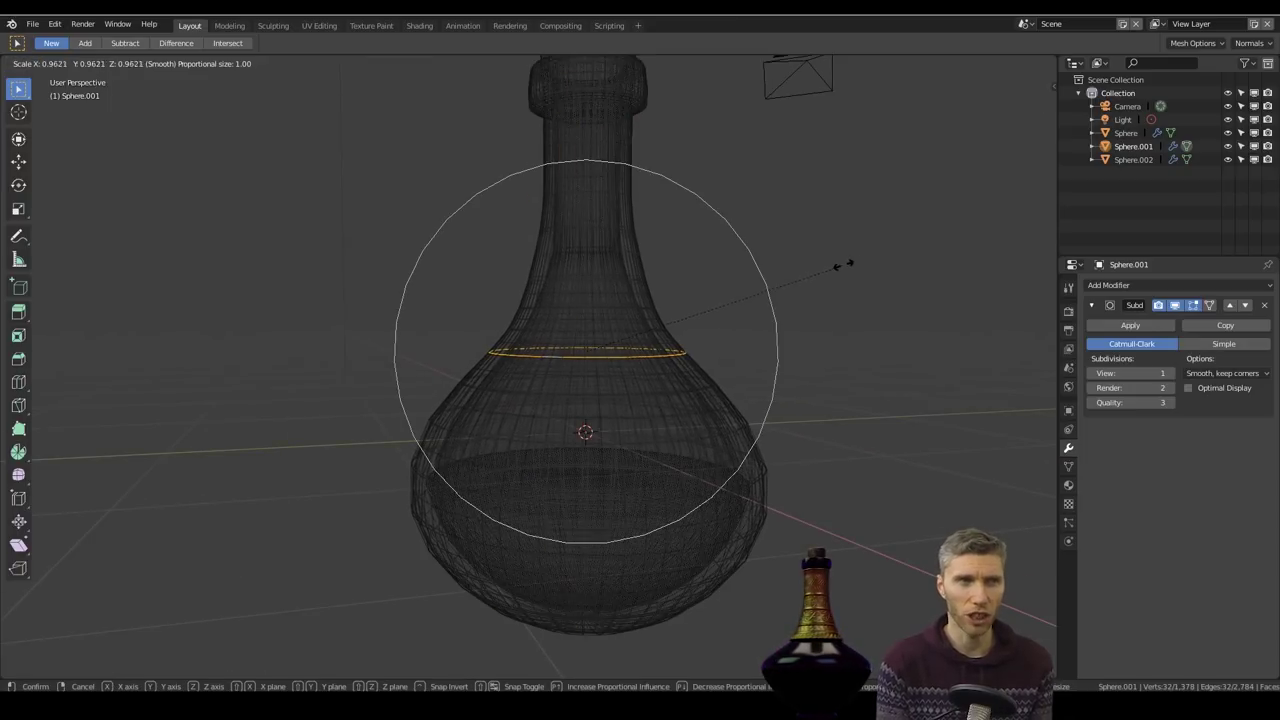
pyautogui.click(818, 266)
# Step: Widen the edge loop on the upper part of the body using a proportional size of 0.56
pyautogui.scroll(-4, 786, 306)
pyautogui.keyDown('shift'); pyautogui.moveTo(785, 308); pyautogui.dragTo(782, 238, button='middle'); pyautogui.keyUp('shift')
pyautogui.scroll(4, 520, 280)
pyautogui.keyDown('alt'); pyautogui.click(507, 280); pyautogui.keyUp('alt')
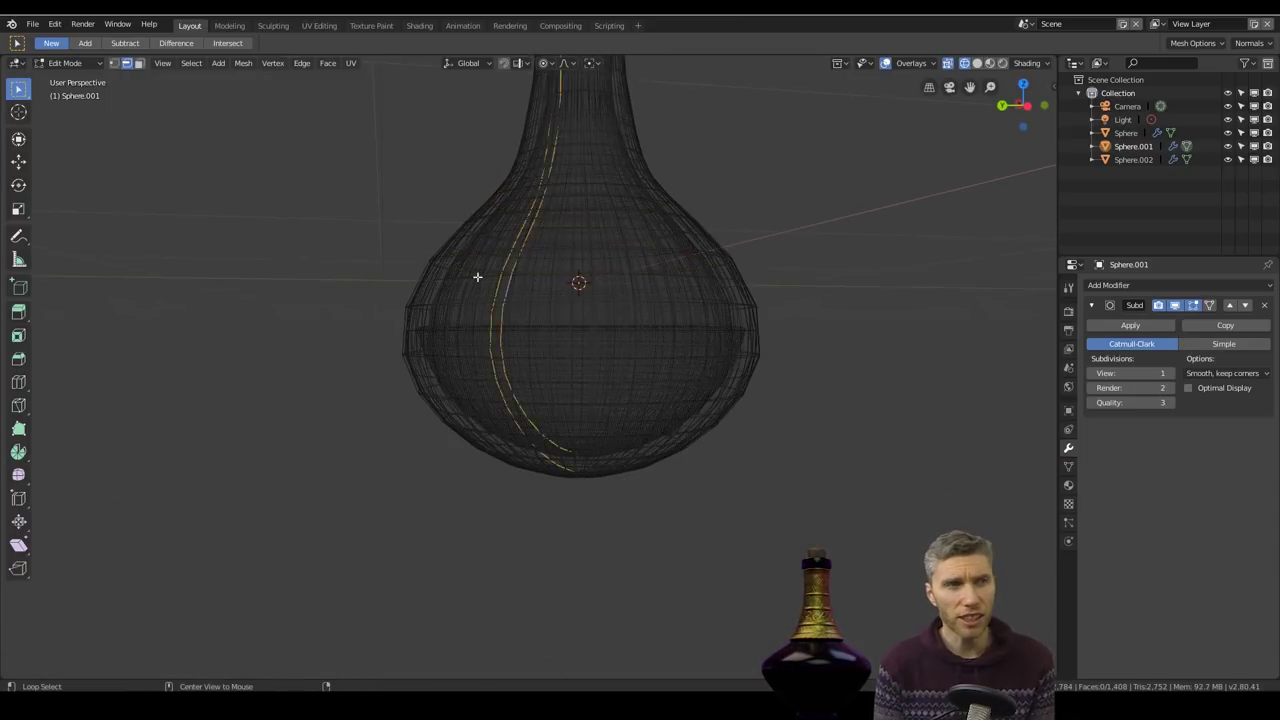
pyautogui.scroll(2, 430, 265)
pyautogui.keyDown('alt'); pyautogui.click(392, 258); pyautogui.keyUp('alt')
pyautogui.press('s')
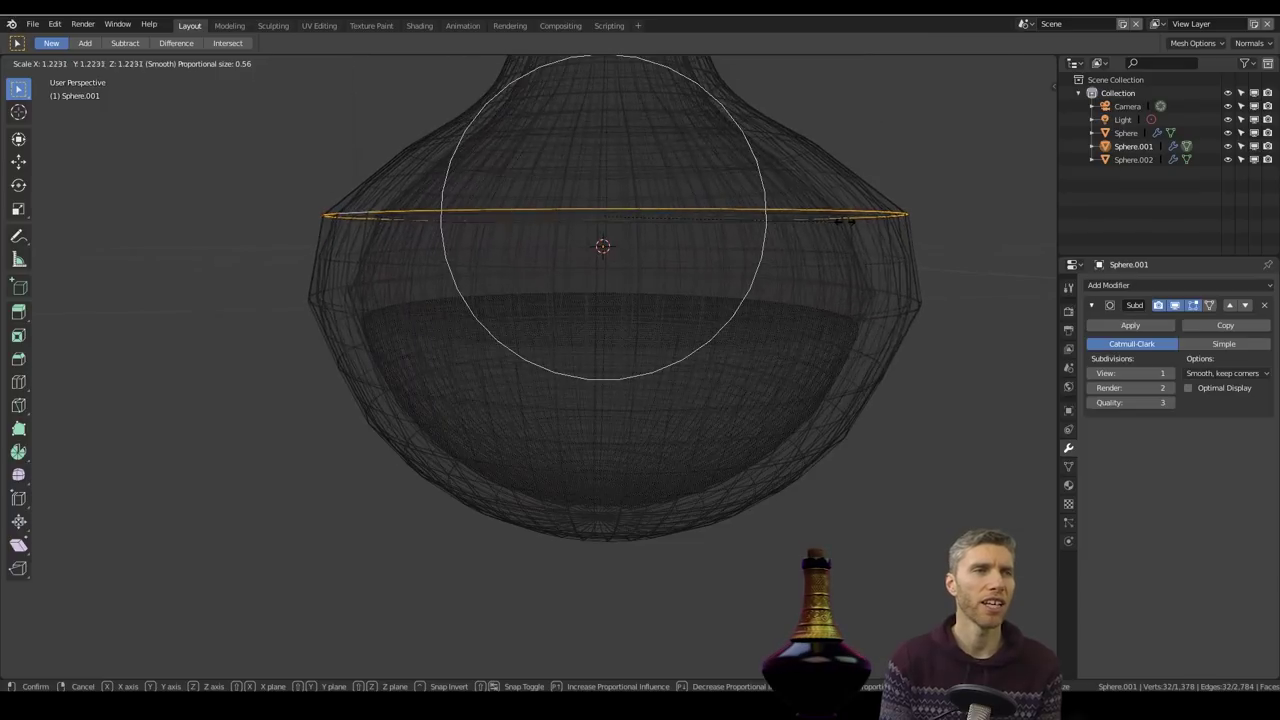
pyautogui.click(784, 226)
# Step: Turn off the subdivision preview in the viewport and scale the lower body edge loop to about 0.84
pyautogui.moveTo(782, 228); pyautogui.dragTo(748, 290, button='middle')
pyautogui.keyDown('alt'); pyautogui.click(687, 477); pyautogui.keyUp('alt')
pyautogui.moveTo(700, 465); pyautogui.dragTo(732, 420, button='middle')
pyautogui.moveTo(1176, 305); pyautogui.dragTo(1158, 306)
pyautogui.keyDown('alt'); pyautogui.click(810, 437); pyautogui.keyUp('alt')
pyautogui.press('s')
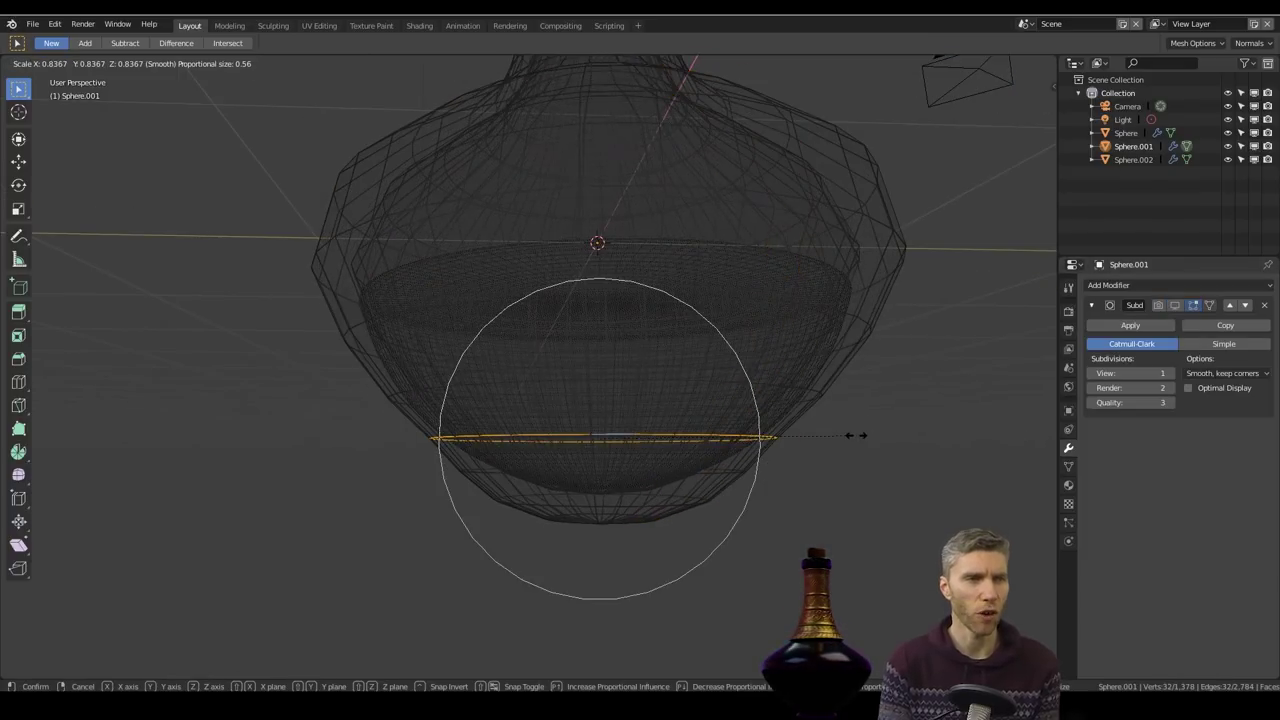
pyautogui.click(856, 435)
# Step: Add an edge loop around the widest part of the body and scale it by 1.084 with a proportional size of 0.263
pyautogui.scroll(-5, 700, 365)
pyautogui.hotkey('ctrl', 'r')
pyautogui.click(742, 303)
pyautogui.press('s')
pyautogui.click(763, 303)
pyautogui.scroll(-4, 785, 275)
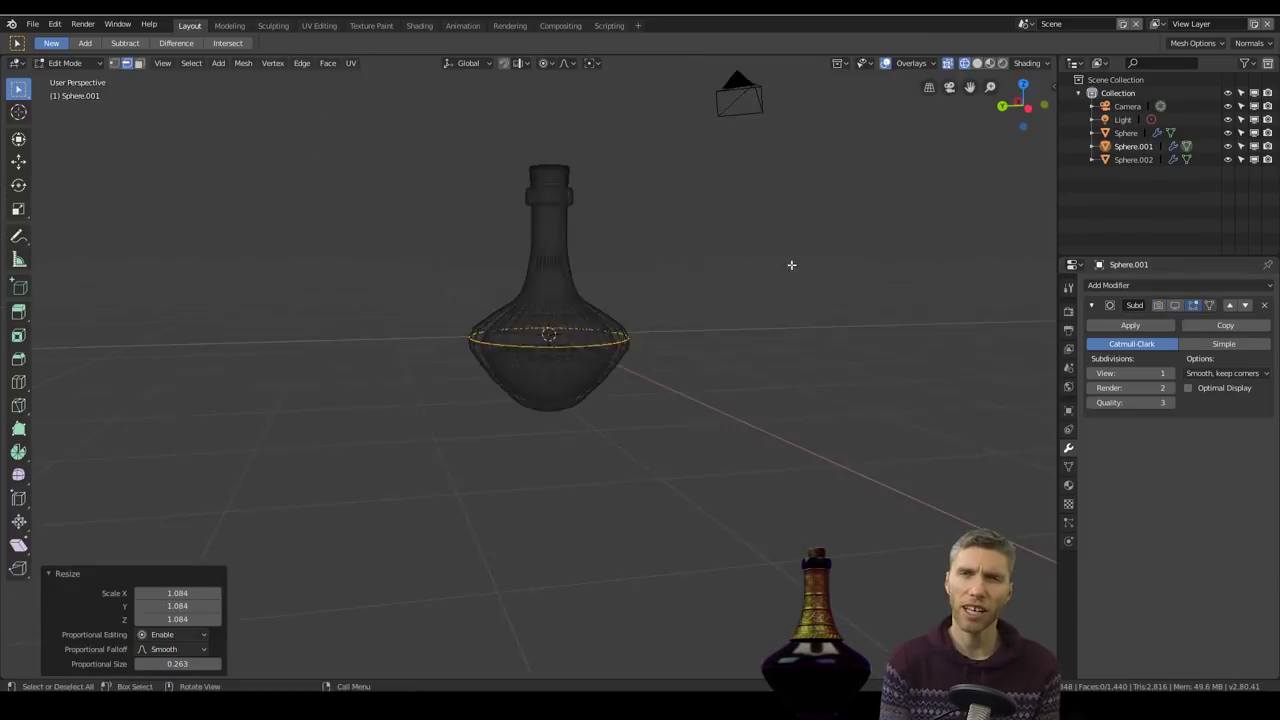
# Step: Scale an edge loop on the lower half of the bottle's body with proportional editing
pyautogui.scroll(6, 770, 280)
pyautogui.click(424, 386)
pyautogui.press('s')
pyautogui.click(694, 363)
# Step: Turn off proportional editing and scale the edge loops at the bottle's bottom by 1.300 to form a foot
pyautogui.moveTo(900, 385); pyautogui.dragTo(883, 442, button='middle')
pyautogui.scroll(-6, 962, 412)
pyautogui.scroll(7, 808, 408)
pyautogui.keyDown('shift'); pyautogui.moveTo(560, 460); pyautogui.dragTo(549, 215, button='middle'); pyautogui.keyUp('shift')
pyautogui.click(543, 277)
pyautogui.press('o')
pyautogui.press('s')
pyautogui.click(600, 281)
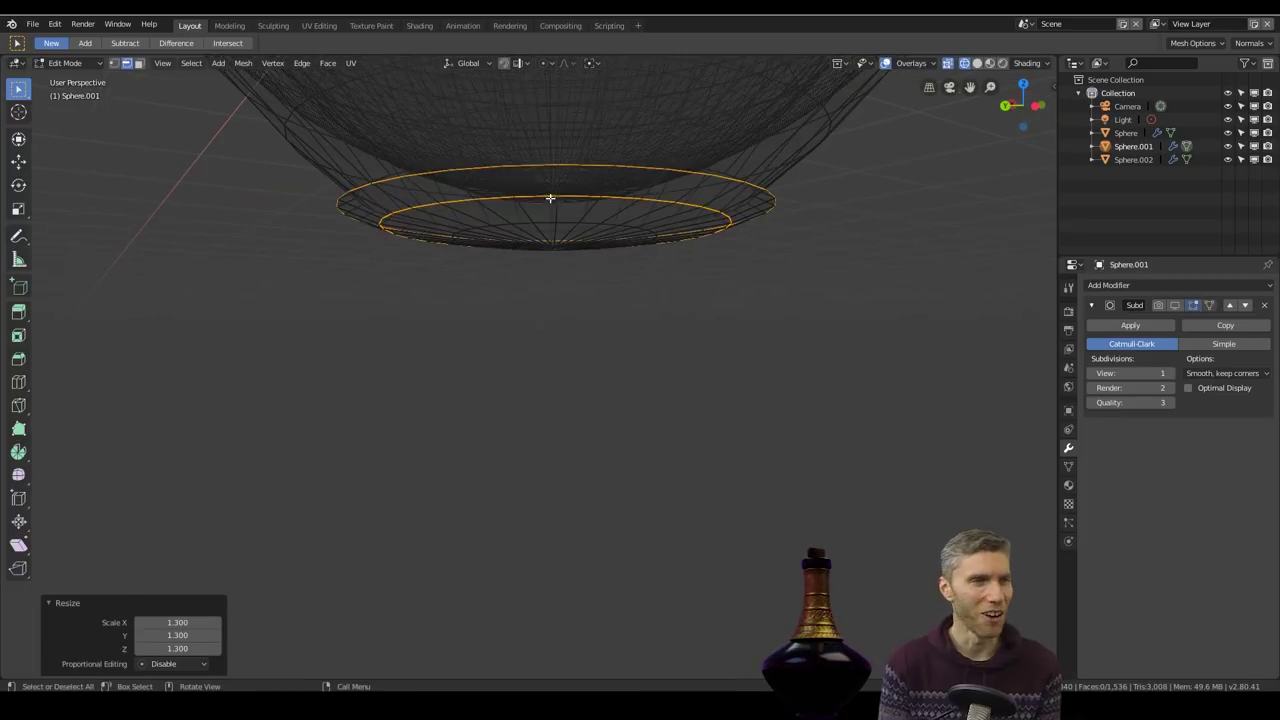
# Step: Add an edge loop around the new foot and scale it
pyautogui.hotkey('ctrl', 'r')
pyautogui.click(547, 198)
pyautogui.press('s')
pyautogui.click(546, 195)
# Step: Raise the centre vertex on the bottle's underside along Z and widen the foot's lowest outer edge loop
pyautogui.press('1')
pyautogui.click(550, 261)
pyautogui.press('KP_1')
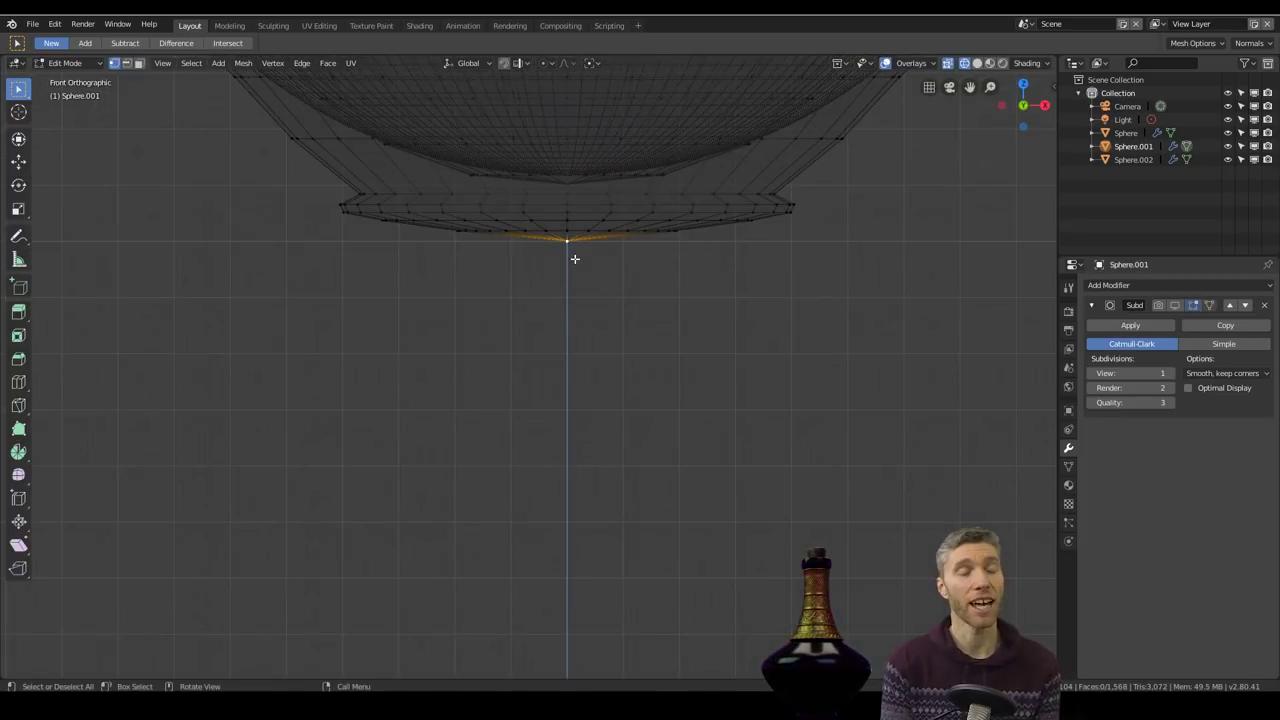
pyautogui.press('g')
pyautogui.press('z')
pyautogui.press('s')
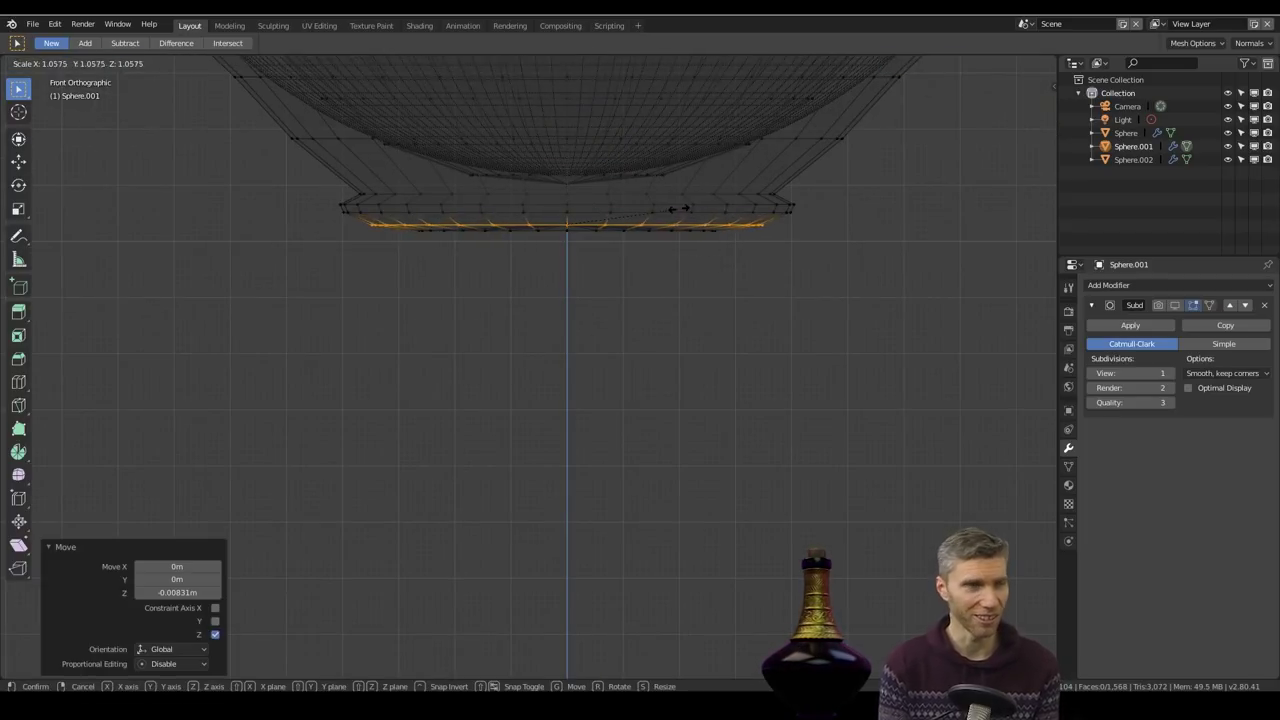
pyautogui.click(683, 208)
# Step: Select an edge loop around the foot and move it along Z
pyautogui.keyDown('alt'); pyautogui.click(631, 211); pyautogui.keyUp('alt')
pyautogui.press('g')
pyautogui.press('z')
pyautogui.click(631, 220)
# Step: Add an edge loop just above the foot with a slide factor of 0.669 and switch the viewport to solid shading
pyautogui.scroll(-1, 650, 219)
pyautogui.hotkey('ctrl', 'r')
pyautogui.click(733, 210)
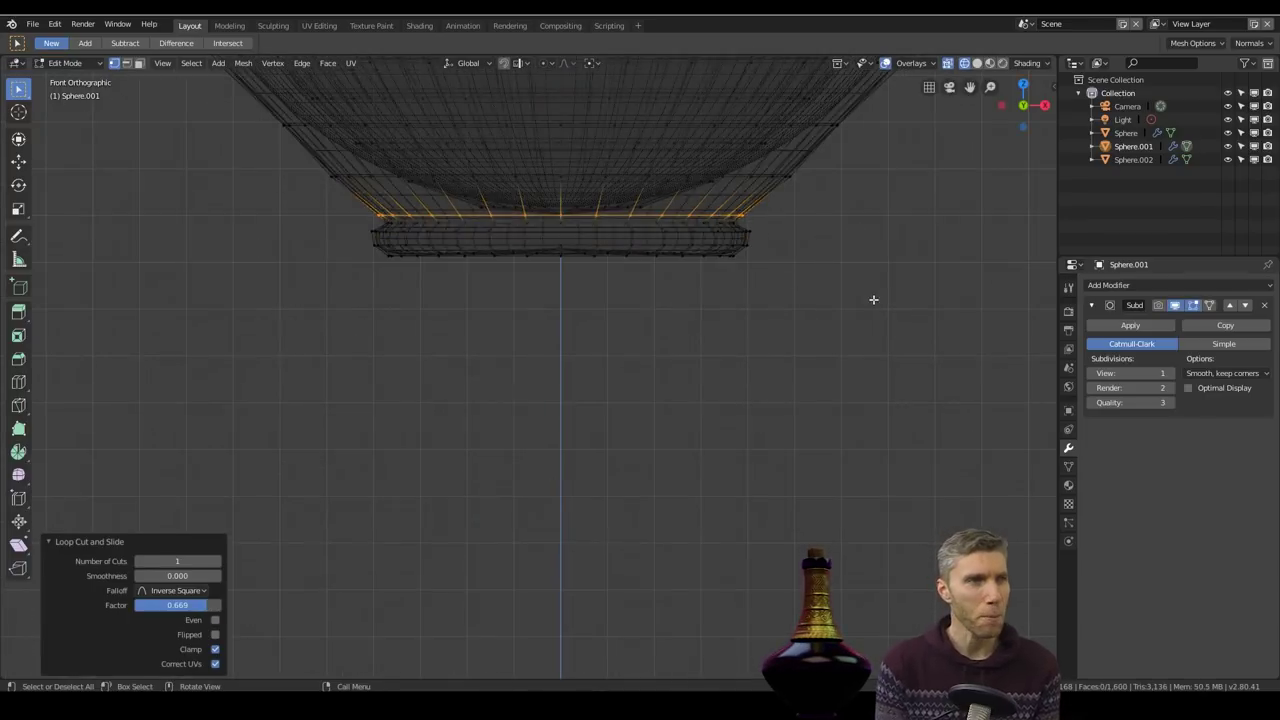
pyautogui.scroll(-6, 873, 300)
pyautogui.press('Tab')
pyautogui.hotkey('shift', 'z')
pyautogui.press('Tab')
# Step: Select the face loop along the foot's lower rim and move it down about 0.043 m along Z
pyautogui.scroll(6, 752, 342)
pyautogui.press('3')
pyautogui.keyDown('alt'); pyautogui.click(454, 331); pyautogui.keyUp('alt')
pyautogui.moveTo(454, 331); pyautogui.dragTo(520, 362, button='middle')
pyautogui.press('g')
pyautogui.press('z')
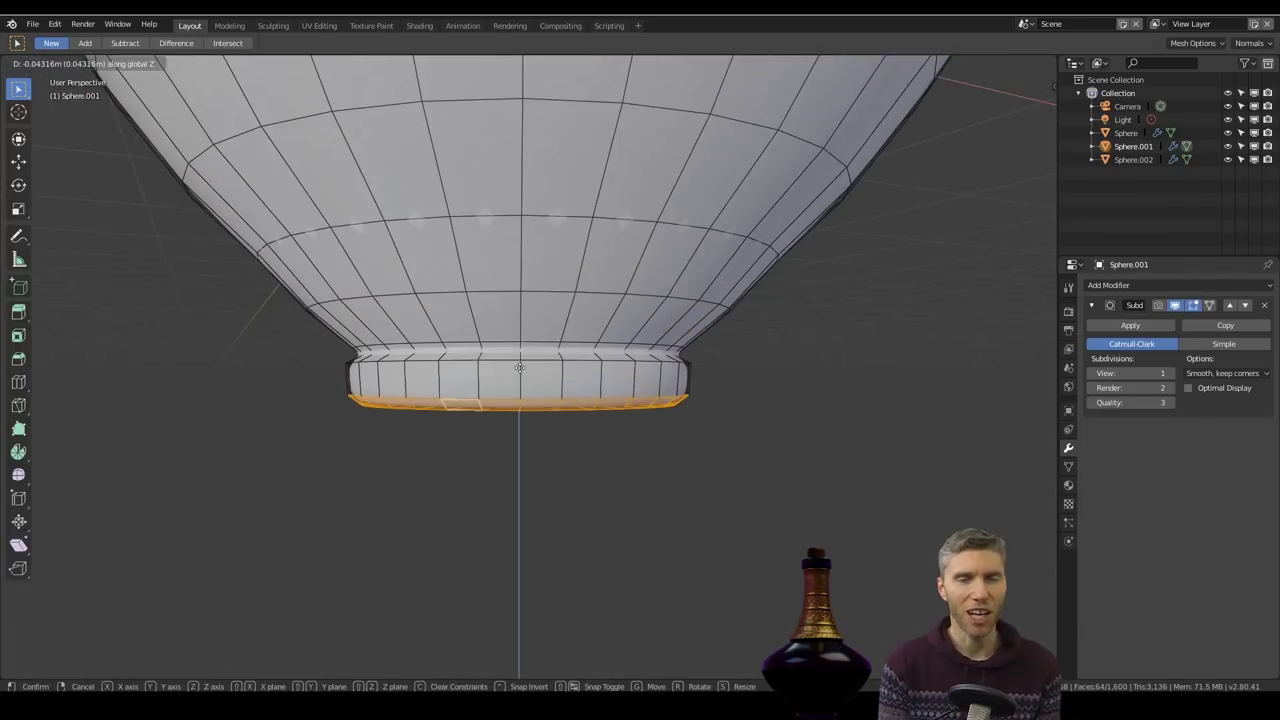
pyautogui.click(520, 368)
# Step: Select the face loop around the foot's side and scale it
pyautogui.keyDown('alt'); pyautogui.click(405, 378); pyautogui.keyUp('alt')
pyautogui.press('s')
pyautogui.click(620, 364)
pyautogui.scroll(-8, 650, 364)
pyautogui.press('Tab')
pyautogui.press('Tab')
pyautogui.scroll(5, 645, 360)
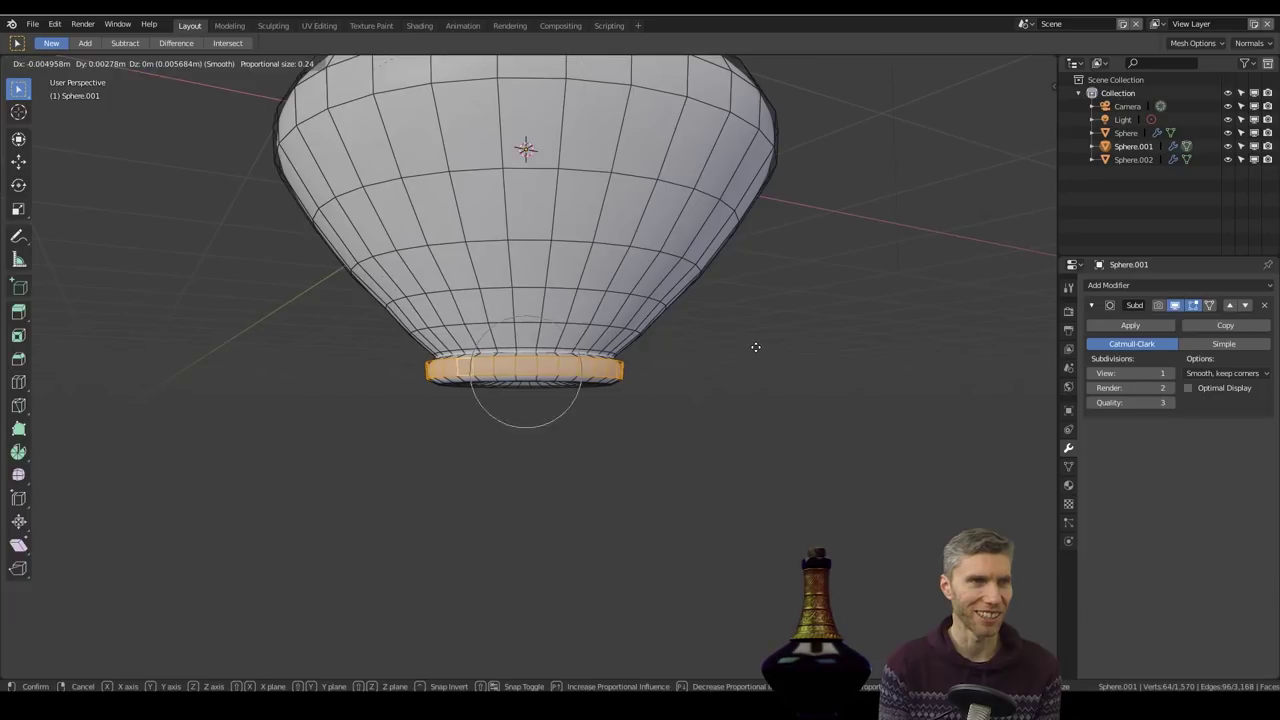
# Step: Scale the foot's side faces with smooth proportional editing, using a proportional size of 0.68
pyautogui.scroll(-11, 756, 347)
pyautogui.rightClick(756, 347)
pyautogui.press('s')
pyautogui.click(738, 347)
pyautogui.moveTo(738, 347); pyautogui.dragTo(733, 360, button='middle')
pyautogui.scroll(-4, 733, 360)
pyautogui.press('Tab')
pyautogui.press('Tab')
pyautogui.press('s')
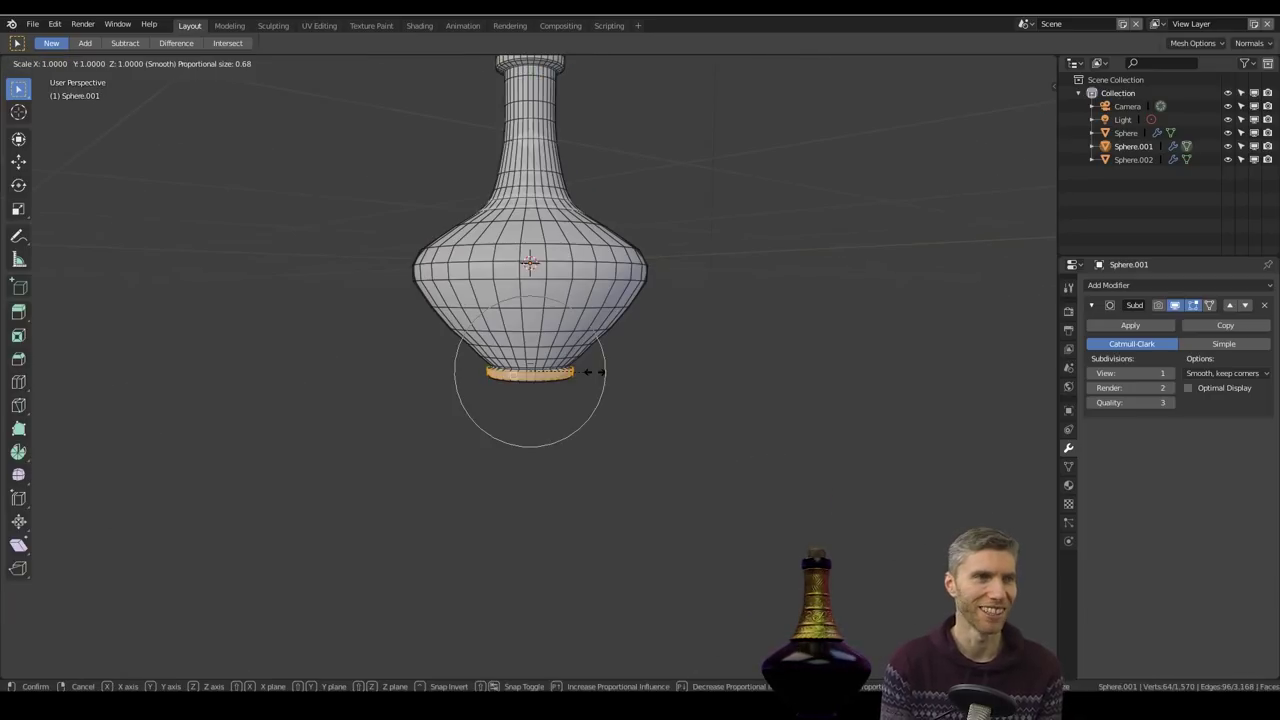
pyautogui.click(610, 372)
# Step: Delete the liquid object inside the bottle and undo the deletion
pyautogui.scroll(3, 604, 345)
pyautogui.press('Tab')
pyautogui.click(596, 320)
pyautogui.press('Delete')
pyautogui.click(594, 321)
pyautogui.press('Tab')
pyautogui.hotkey('ctrl', 'z')
pyautogui.hotkey('ctrl', 'z')
pyautogui.hotkey('ctrl', 'z')
pyautogui.hotkey('ctrl', 'z')
pyautogui.hotkey('ctrl', 'z')
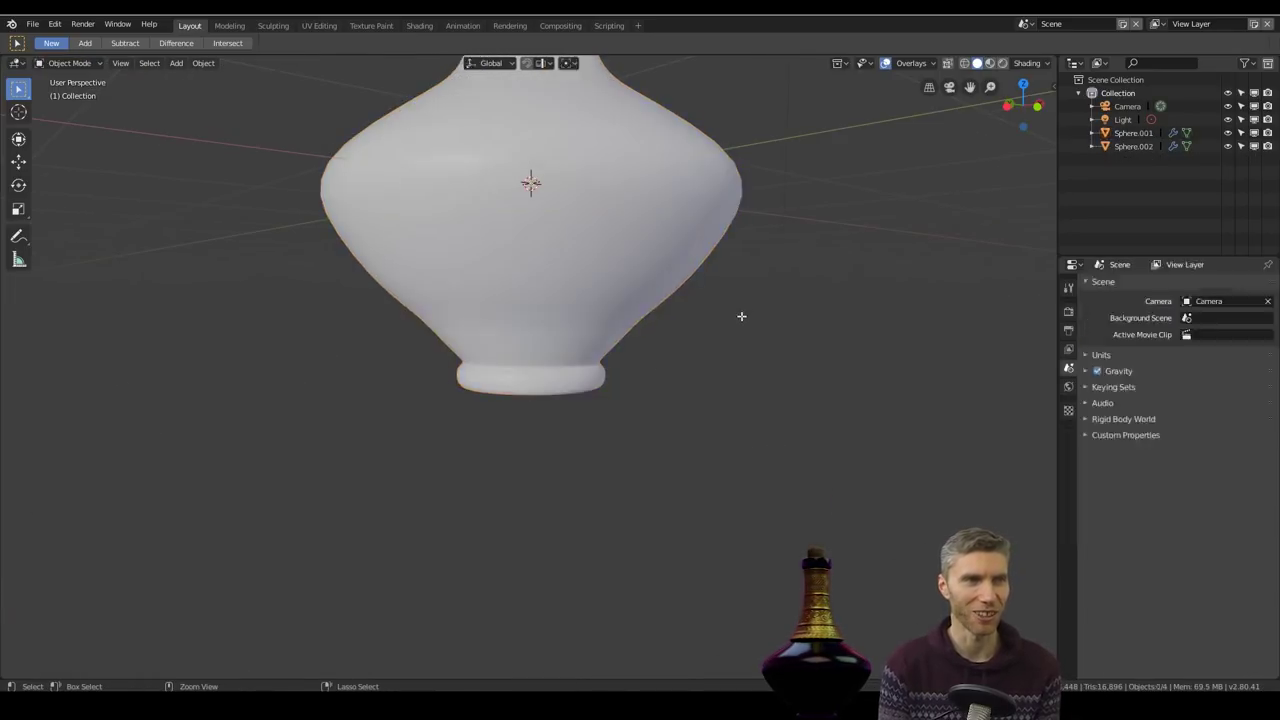
# Step: Select edge loops where the lower body narrows toward the foot and scale them
pyautogui.press('Tab')
pyautogui.scroll(-4, 650, 336)
pyautogui.moveTo(659, 338); pyautogui.dragTo(805, 366, button='middle')
pyautogui.scroll(5, 730, 336)
pyautogui.press('Tab')
pyautogui.keyDown('alt'); pyautogui.click(543, 246); pyautogui.keyUp('alt')
pyautogui.keyDown('alt'); pyautogui.keyDown('shift'); pyautogui.click(530, 305); pyautogui.keyUp('shift'); pyautogui.keyUp('alt')
pyautogui.press('s')
pyautogui.click(850, 274)
# Step: Scale the edge loop just above the foot by 0.944
pyautogui.press('Tab')
pyautogui.scroll(-5, 800, 320)
pyautogui.scroll(6, 640, 365)
pyautogui.press('Tab')
pyautogui.moveTo(628, 368); pyautogui.dragTo(619, 333, button='middle')
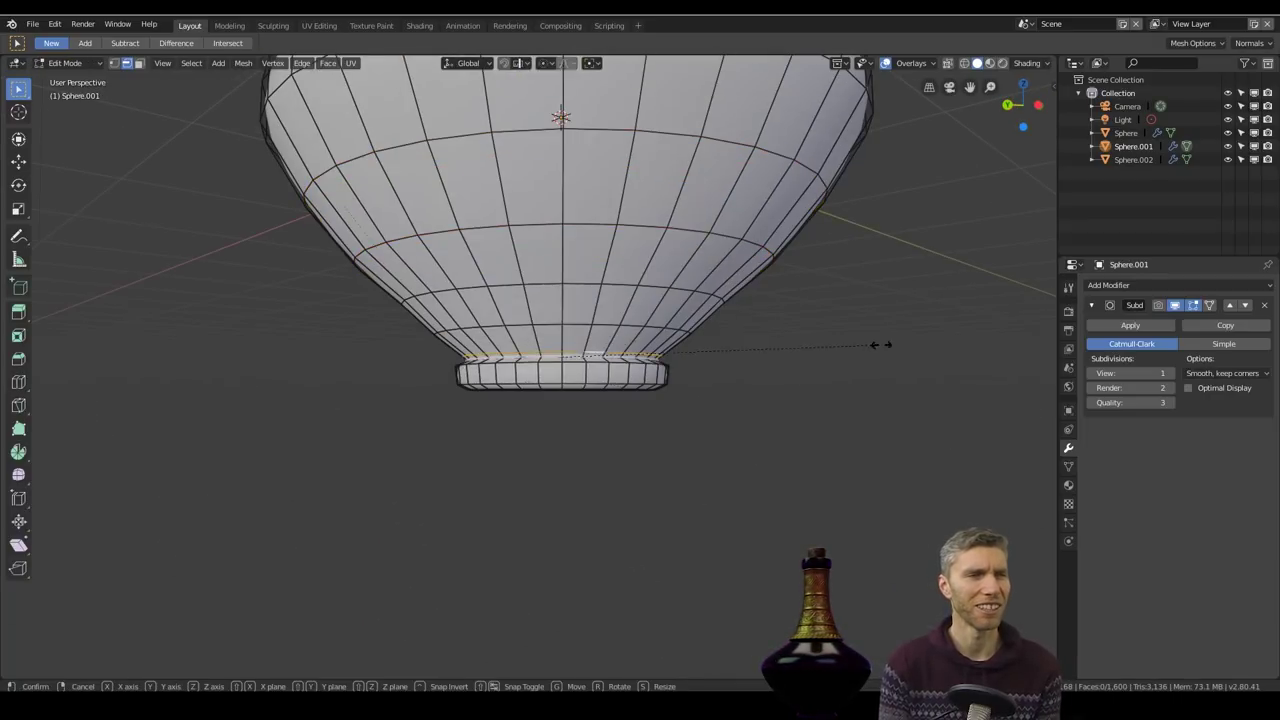
pyautogui.press('s')
pyautogui.click(900, 310)
pyautogui.scroll(-3, 837, 366)
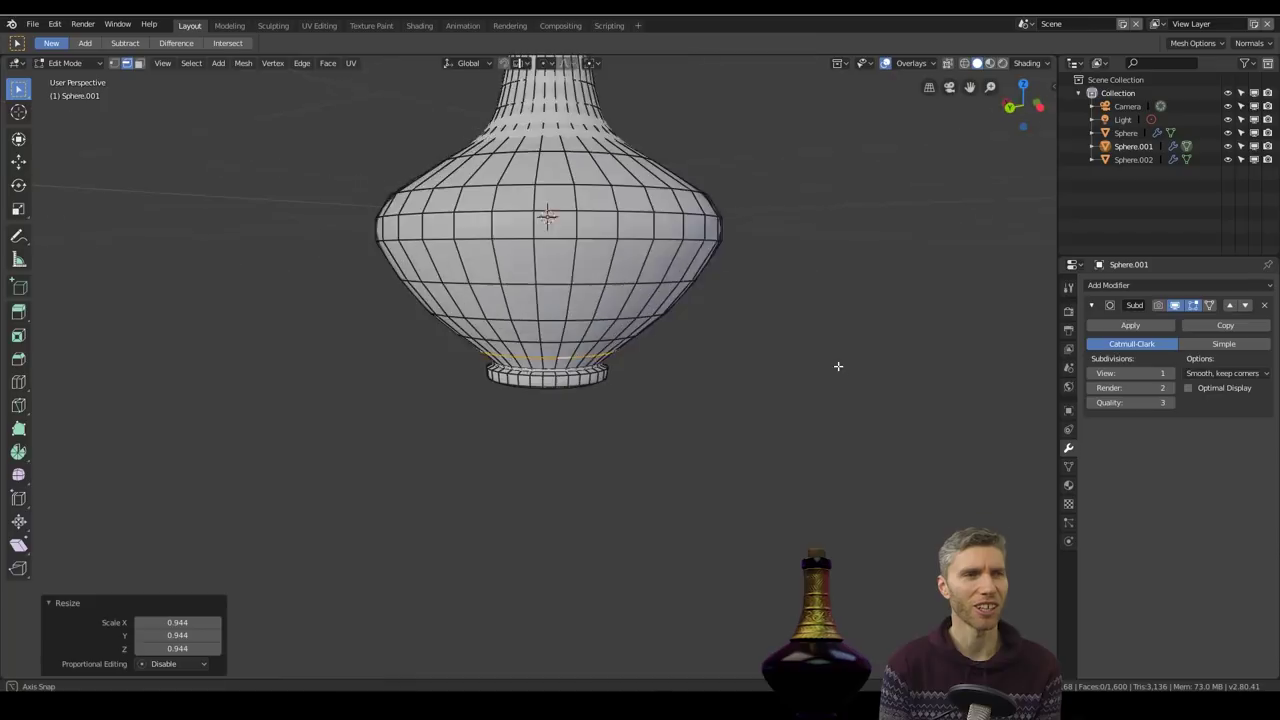
# Step: Switch the viewport to wireframe and delete the liquid object inside the bottle
pyautogui.moveTo(866, 367); pyautogui.dragTo(774, 388, button='middle')
pyautogui.press('z')
pyautogui.click(658, 365)
pyautogui.press('Tab')
pyautogui.moveTo(612, 398); pyautogui.dragTo(580, 298, button='middle')
pyautogui.click(545, 428)
pyautogui.press('Delete')
pyautogui.click(545, 427)
pyautogui.moveTo(545, 427)
pyautogui.mouseDown(button='middle')
pyautogui.moveTo(557, 564)
pyautogui.moveTo(546, 494)
pyautogui.moveTo(557, 423)
pyautogui.mouseUp(button='middle')
pyautogui.press('Tab')
pyautogui.press('3')
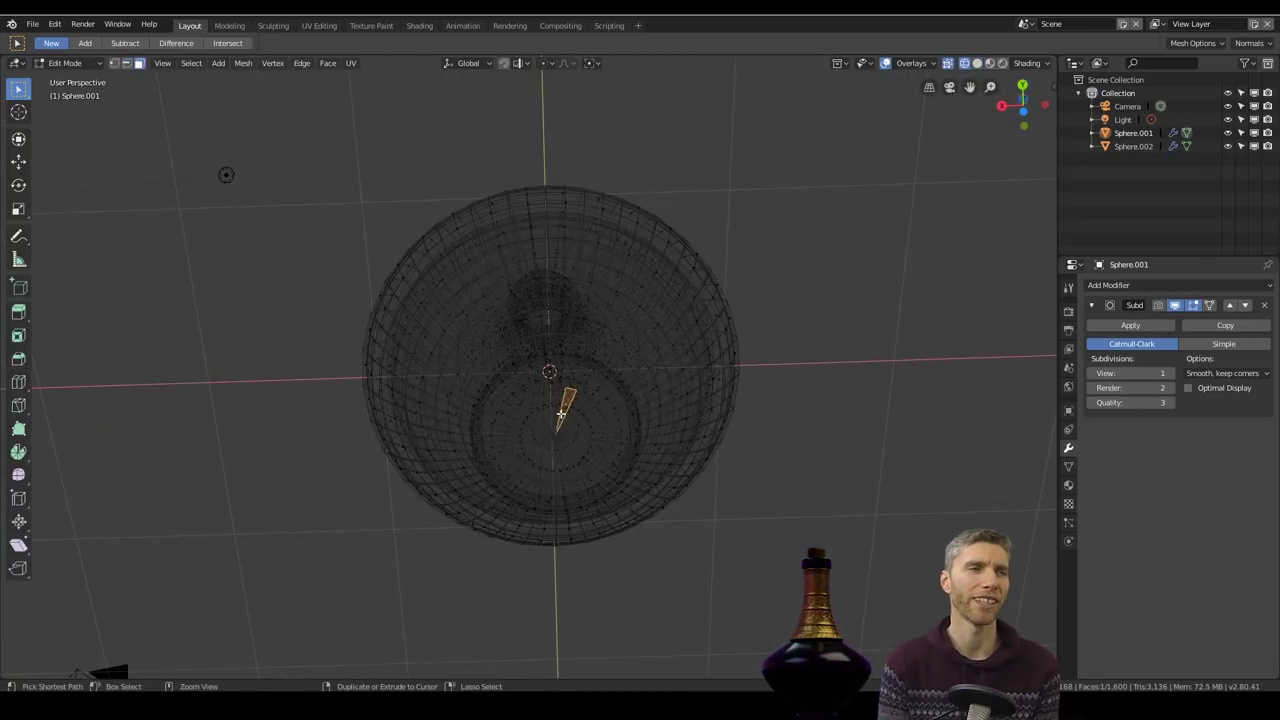
pyautogui.press('ctrl+KP_Add')
pyautogui.press('ctrl+KP_Add')
pyautogui.press('ctrl+KP_Add')
pyautogui.press('ctrl+KP_Add')
pyautogui.press('ctrl+KP_Add')
pyautogui.press('ctrl+KP_Add')
pyautogui.press('ctrl+KP_Add')
pyautogui.press('ctrl+KP_Add')
pyautogui.press('ctrl+KP_Add')
pyautogui.press('ctrl+KP_Add')
pyautogui.hotkey('alt', 'a')
# Step: Grow a face selection from the bottle's inner bottom up the whole inner wall to the rim and delete those faces
pyautogui.moveTo(534, 479); pyautogui.dragTo(694, 291, button='middle')
pyautogui.click(531, 531)
pyautogui.scroll(4, 531, 574)
pyautogui.press('KP_5')
pyautogui.click(597, 558)
pyautogui.scroll(-4, 597, 558)
pyautogui.press('ctrl+KP_Add')
pyautogui.press('ctrl+KP_Add')
pyautogui.press('ctrl+KP_Add')
pyautogui.press('ctrl+KP_Add')
pyautogui.press('ctrl+KP_Add')
pyautogui.press('ctrl+KP_Add')
pyautogui.press('ctrl+KP_Add')
pyautogui.press('ctrl+KP_Add')
pyautogui.press('ctrl+KP_Add')
pyautogui.press('ctrl+KP_Add')
pyautogui.press('ctrl+KP_Add')
pyautogui.press('ctrl+KP_Add')
pyautogui.scroll(-3, 686, 277)
pyautogui.keyDown('shift'); pyautogui.moveTo(640, 225); pyautogui.dragTo(455, 292, button='middle'); pyautogui.keyUp('shift')
pyautogui.press('ctrl+KP_Add')
pyautogui.press('ctrl+KP_Add')
pyautogui.press('ctrl+KP_Add')
pyautogui.press('ctrl+KP_Add')
pyautogui.press('ctrl+KP_Add')
pyautogui.press('ctrl+KP_Add')
pyautogui.scroll(4, 455, 292)
pyautogui.click(438, 323)
# Step: Turn off the bottle's subdivision preview in the viewport and hide the cork
pyautogui.click(1174, 306)
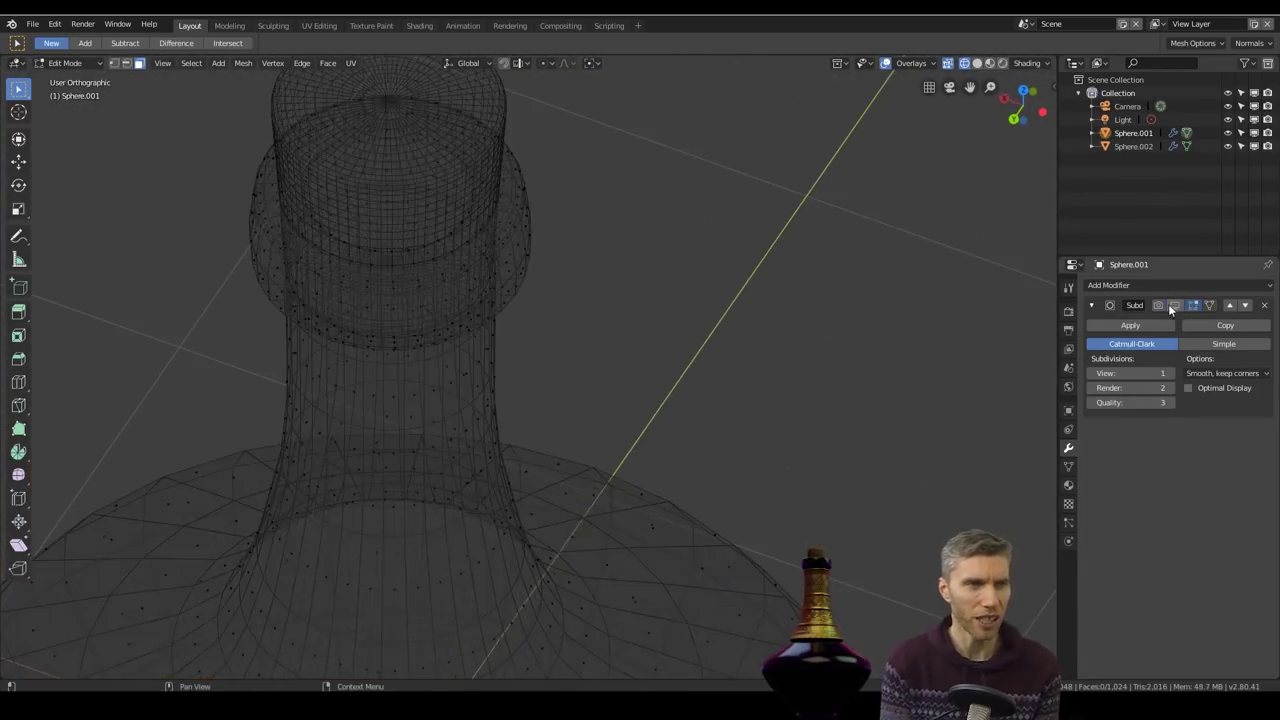
pyautogui.press('Tab')
pyautogui.click(493, 102)
pyautogui.press('h')
# Step: Try to build a new inner wall by extruding the rim's inner edge loop down the neck and scaling it by 1.334
pyautogui.press('Tab')
pyautogui.press('2')
pyautogui.keyDown('alt'); pyautogui.click(472, 158); pyautogui.keyUp('alt')
pyautogui.press('KP_1')
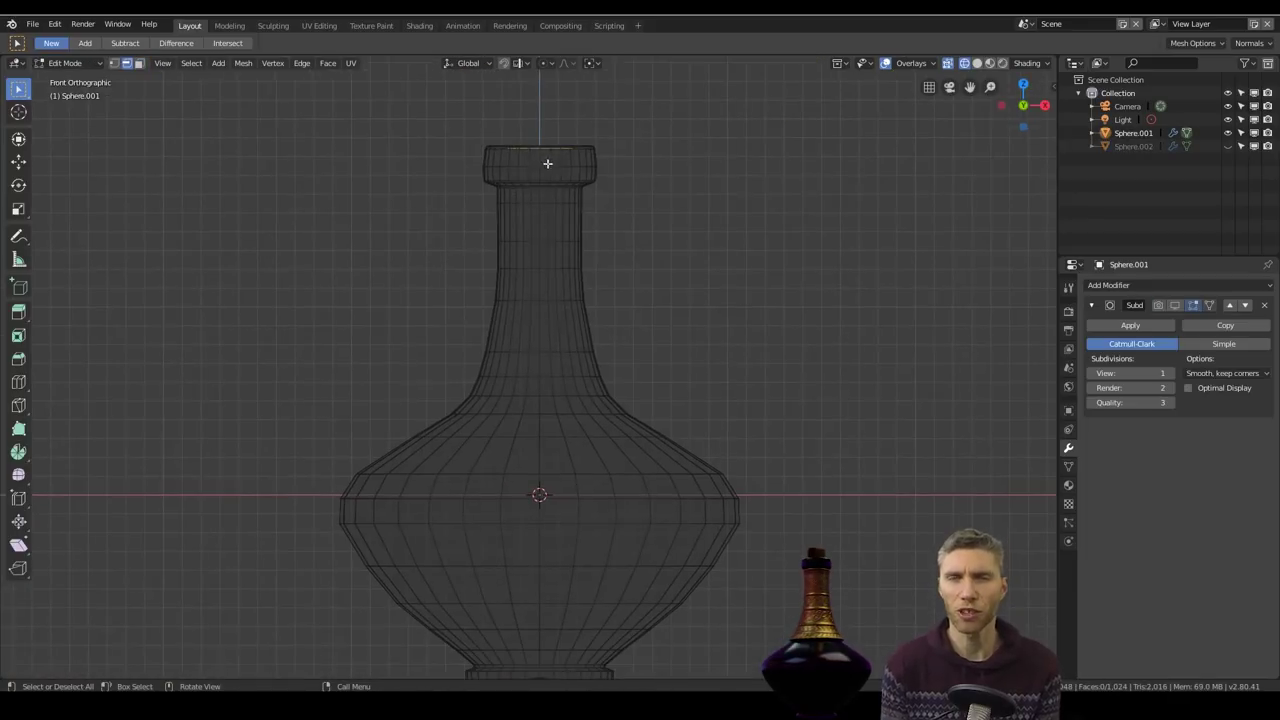
pyautogui.click(552, 319)
pyautogui.click(550, 393)
pyautogui.press('s')
pyautogui.click(560, 394)
pyautogui.press('e')
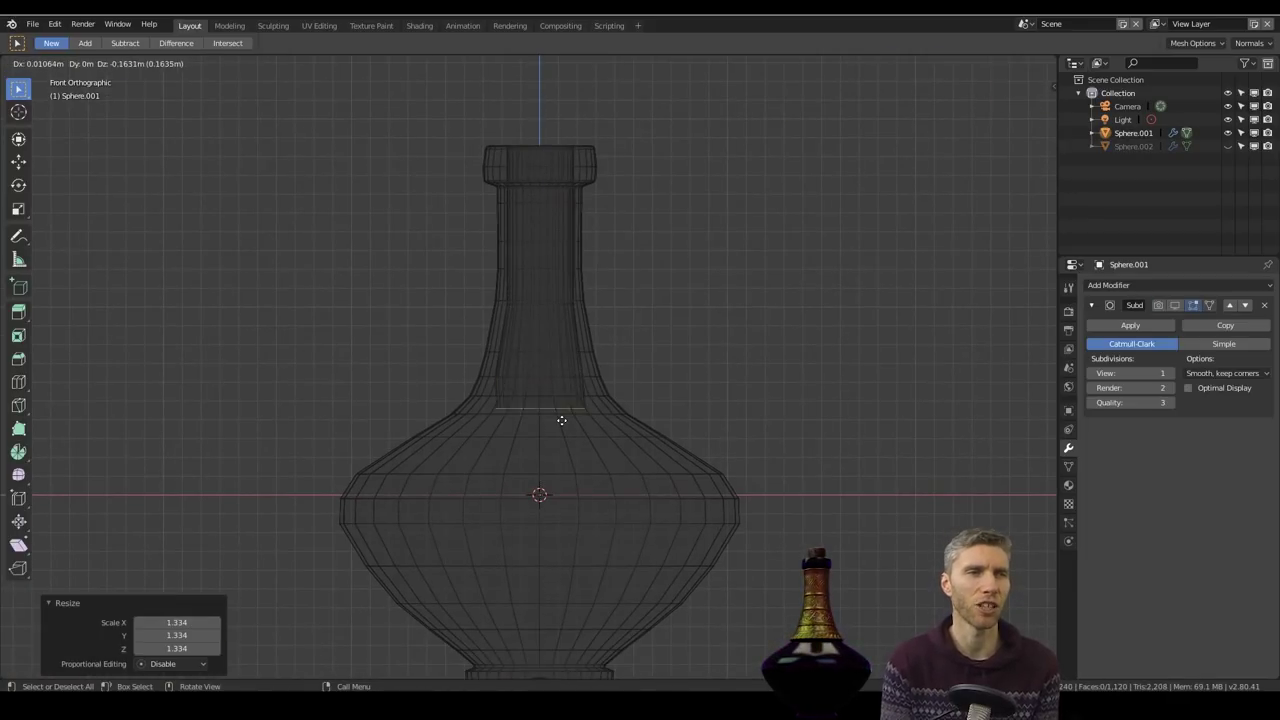
pyautogui.click(562, 422)
pyautogui.press('s')
pyautogui.click(667, 400)
pyautogui.moveTo(680, 300); pyautogui.dragTo(691, 352, button='middle')
pyautogui.moveTo(644, 234); pyautogui.dragTo(474, 203, button='middle')
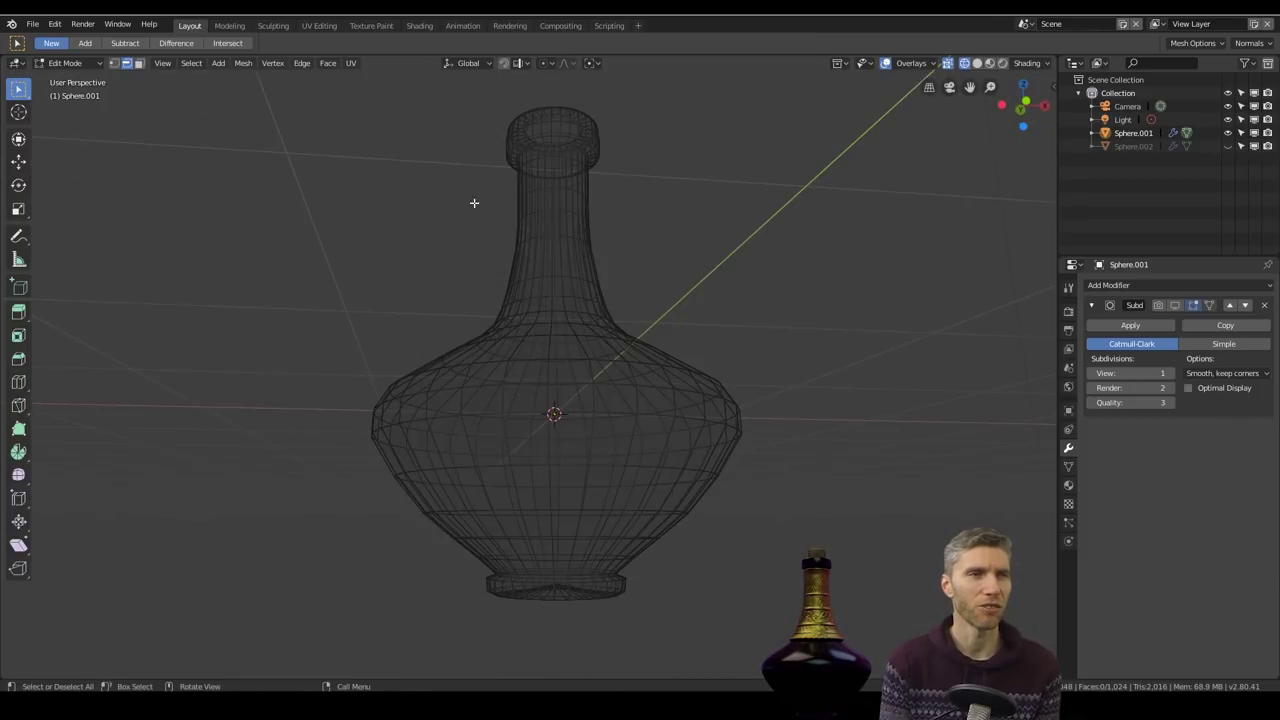
# Step: Duplicate the selected outer wall faces and shrink the copy inward with a Shrink/Fatten offset of 0.085 to form a new inner wall
pyautogui.press('KP_1')
pyautogui.press('a')
pyautogui.hotkey('shift', 'd')
pyautogui.rightClick(914, 423)
pyautogui.press('s')
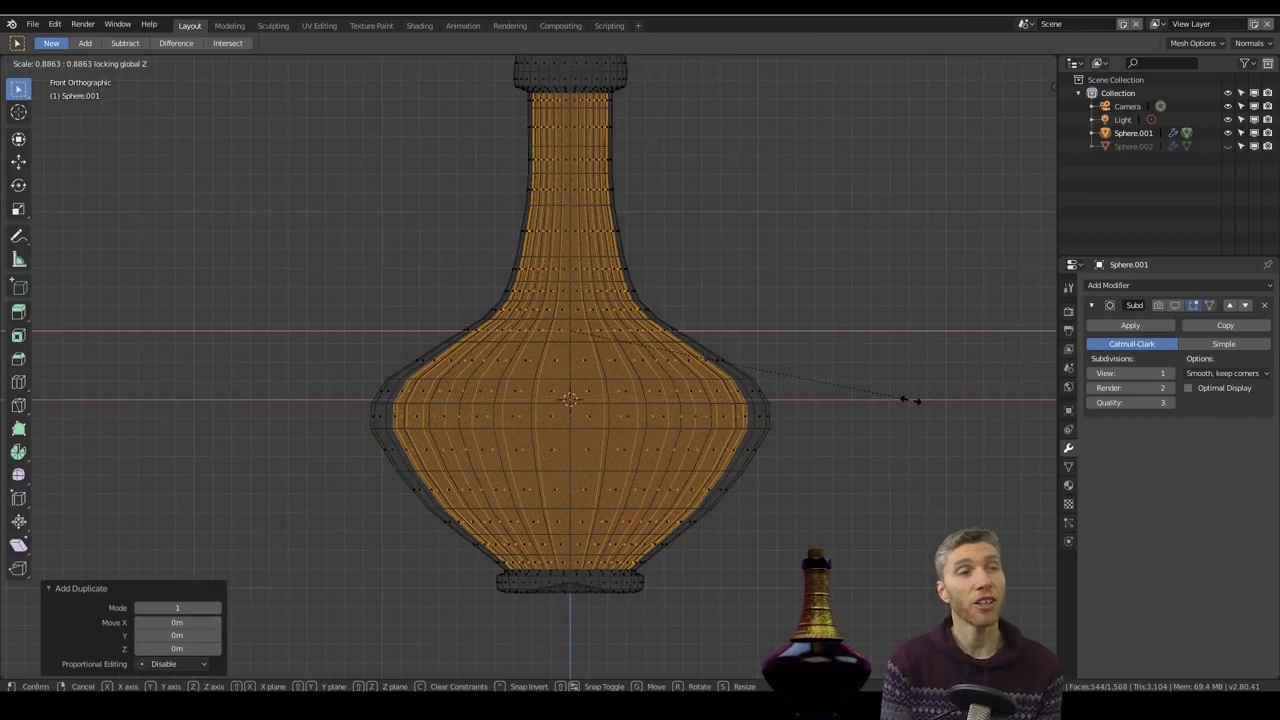
pyautogui.click(905, 392)
pyautogui.hotkey('alt', 's')
pyautogui.click(851, 315)
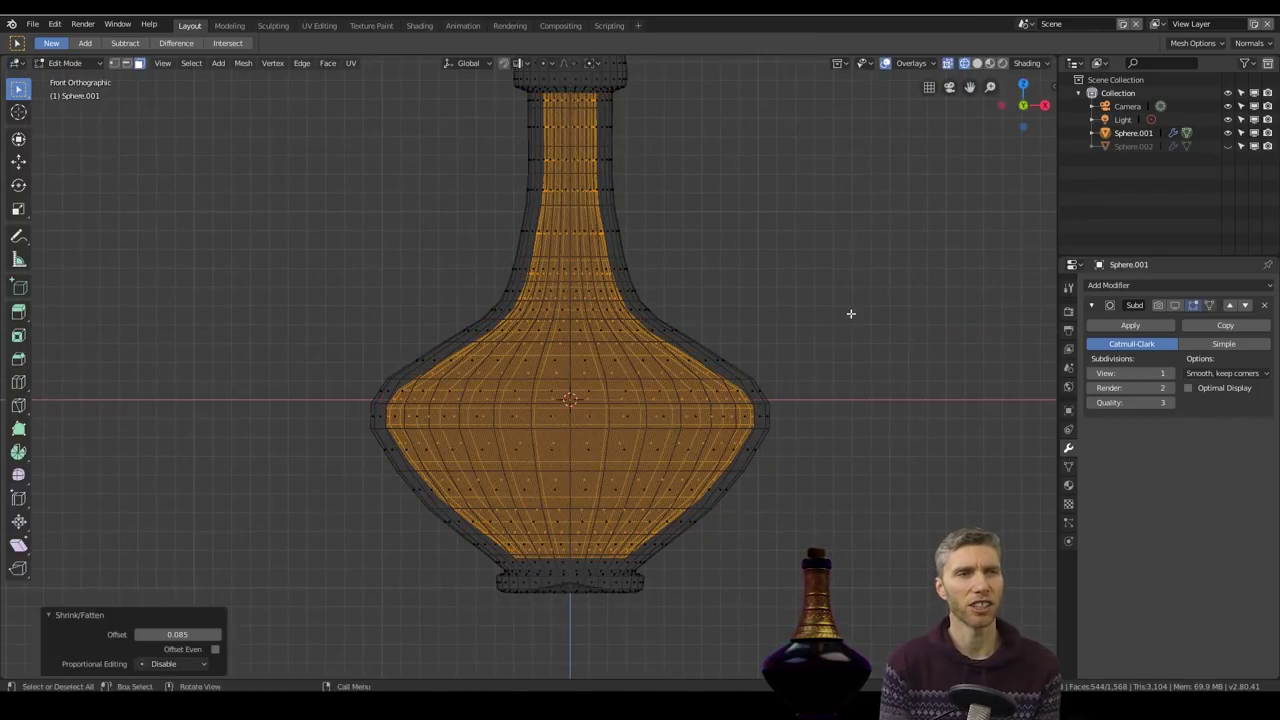
# Step: Bridge the rim's inner edge loop to the top edge loop of the new inner wall
pyautogui.moveTo(760, 270); pyautogui.dragTo(640, 400, button='middle')
pyautogui.scroll(3, 600, 350)
pyautogui.press('2')
pyautogui.keyDown('alt'); pyautogui.click(543, 343); pyautogui.keyUp('alt')
pyautogui.moveTo(543, 343); pyautogui.dragTo(480, 230, button='middle')
pyautogui.keyDown('alt'); pyautogui.keyDown('shift'); pyautogui.click(466, 183); pyautogui.keyUp('shift'); pyautogui.keyUp('alt')
pyautogui.hotkey('ctrl', 'e')
pyautogui.click(450, 211)
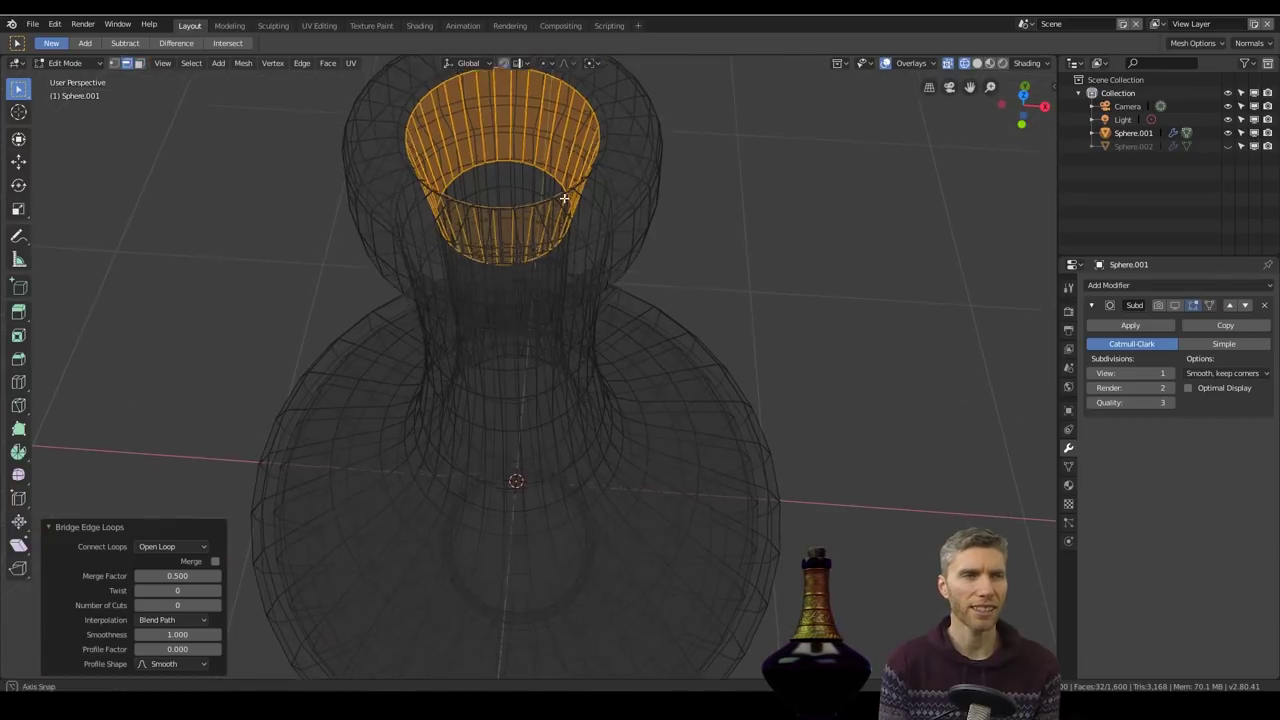
# Step: Add a loop cut to the bridged faces inside the bottle's mouth and scale the new loop
pyautogui.hotkey('ctrl', 'r')
pyautogui.click(564, 192)
pyautogui.click(566, 123)
pyautogui.press('s')
pyautogui.click(600, 150)
# Step: Close the inner wall's open bottom by extruding its edge loop inward at 0.669 scale and merging the extruded loop
pyautogui.moveTo(670, 370); pyautogui.dragTo(470, 488, button='middle')
pyautogui.keyDown('alt'); pyautogui.click(450, 512); pyautogui.keyUp('alt')
pyautogui.press('e')
pyautogui.press('s')
pyautogui.click(646, 466)
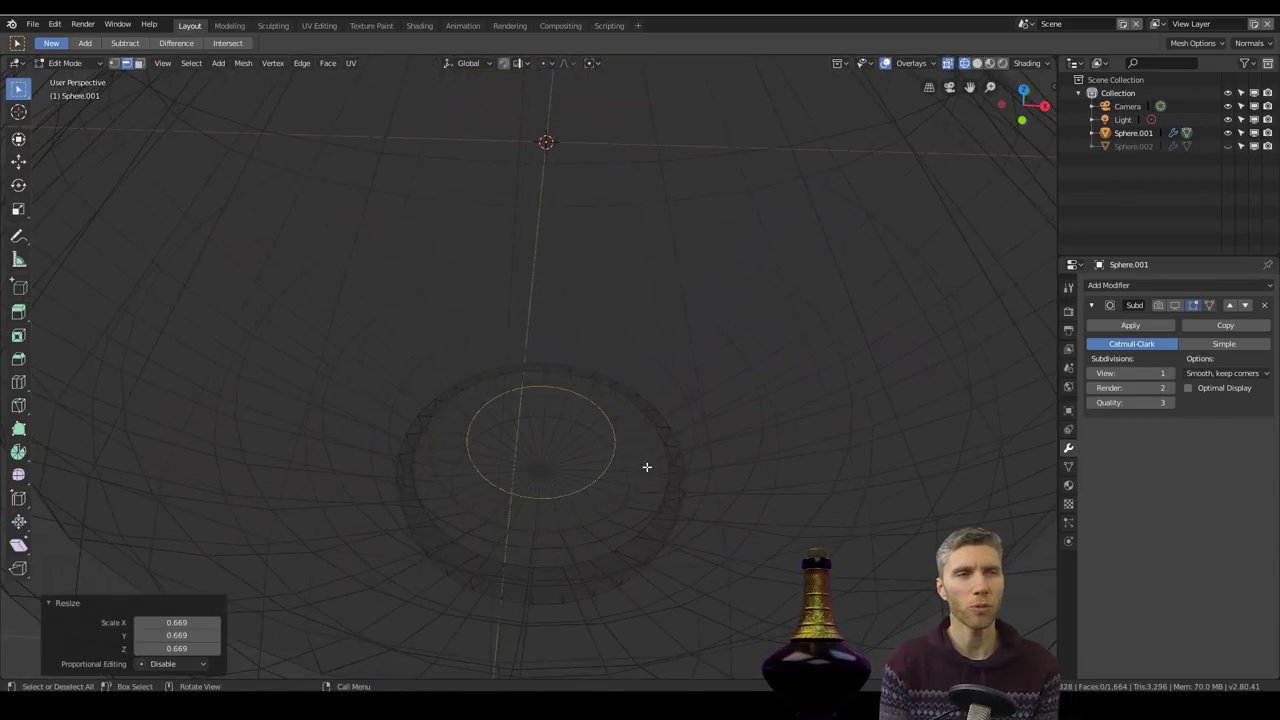
pyautogui.hotkey('alt', 'm')
pyautogui.click(650, 462)
# Step: Scale an edge loop near the inner wall's bottom to 0.778
pyautogui.scroll(4, 566, 326)
pyautogui.keyDown('alt'); pyautogui.click(503, 469); pyautogui.keyUp('alt')
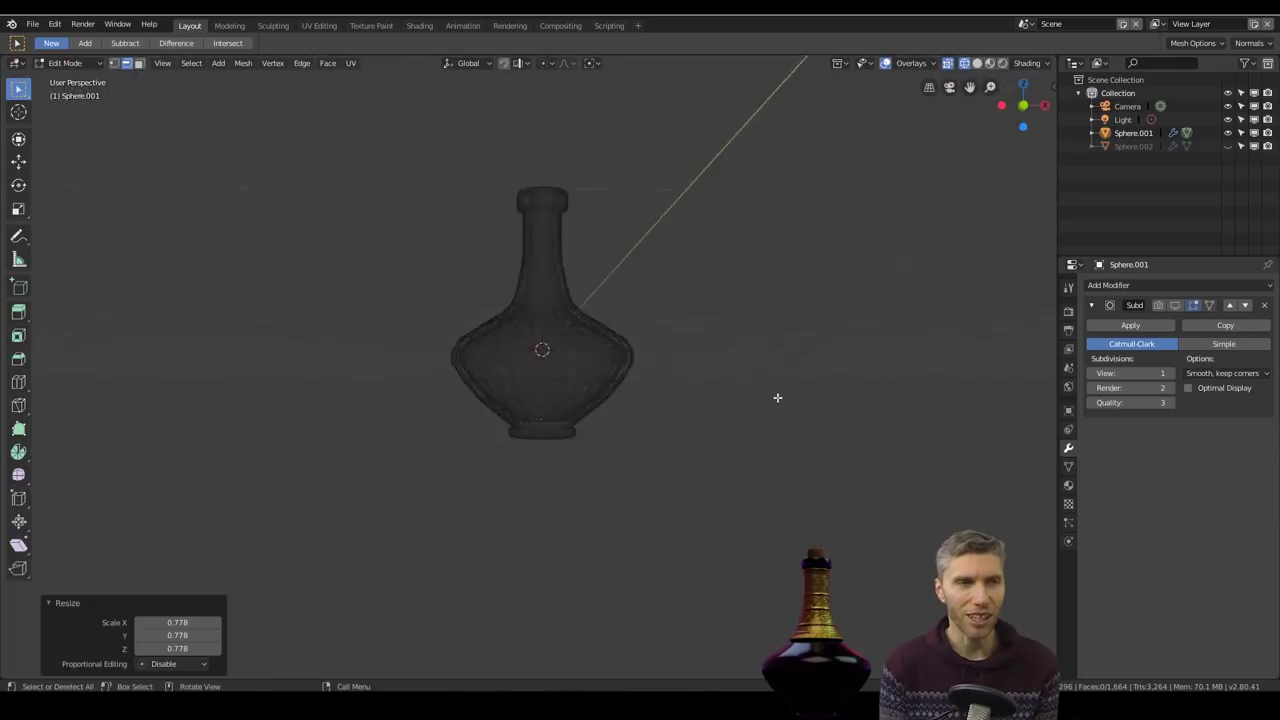
pyautogui.press('Tab')
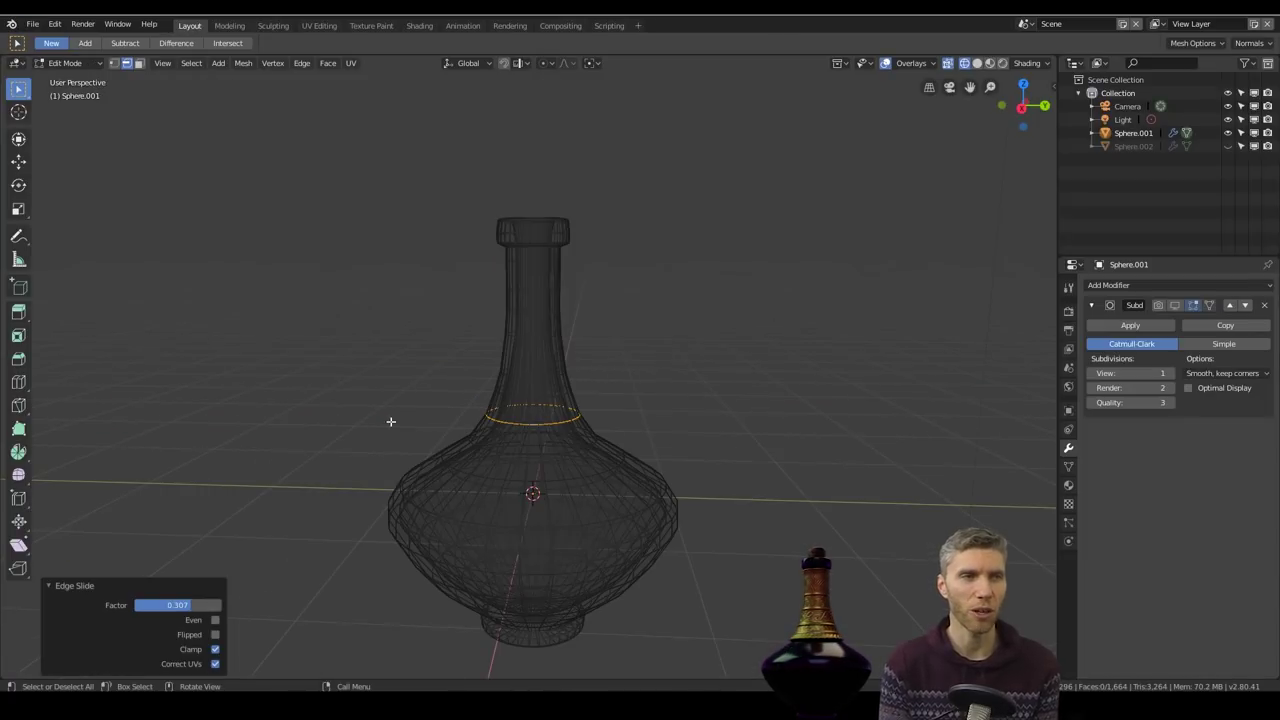
# Step: Grow the selection from the edge loop at the neck's base over the whole outer neck and duplicate those faces in place
pyautogui.moveTo(390, 421); pyautogui.dragTo(454, 411, button='middle')
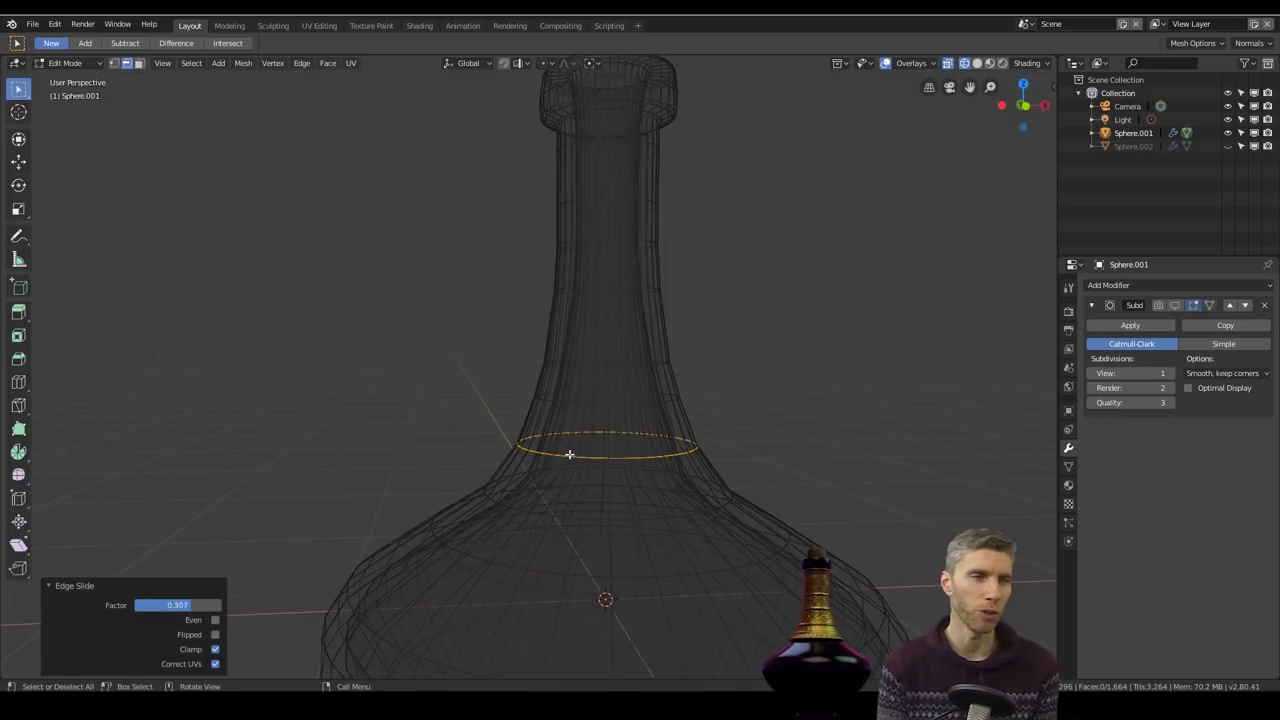
pyautogui.press('ctrl+KP_Add')
pyautogui.press('ctrl+KP_Add')
pyautogui.press('ctrl+KP_Add')
pyautogui.press('ctrl+KP_Add')
pyautogui.press('ctrl+KP_Add')
pyautogui.hotkey('shift', 'd')
pyautogui.rightClick(723, 311)
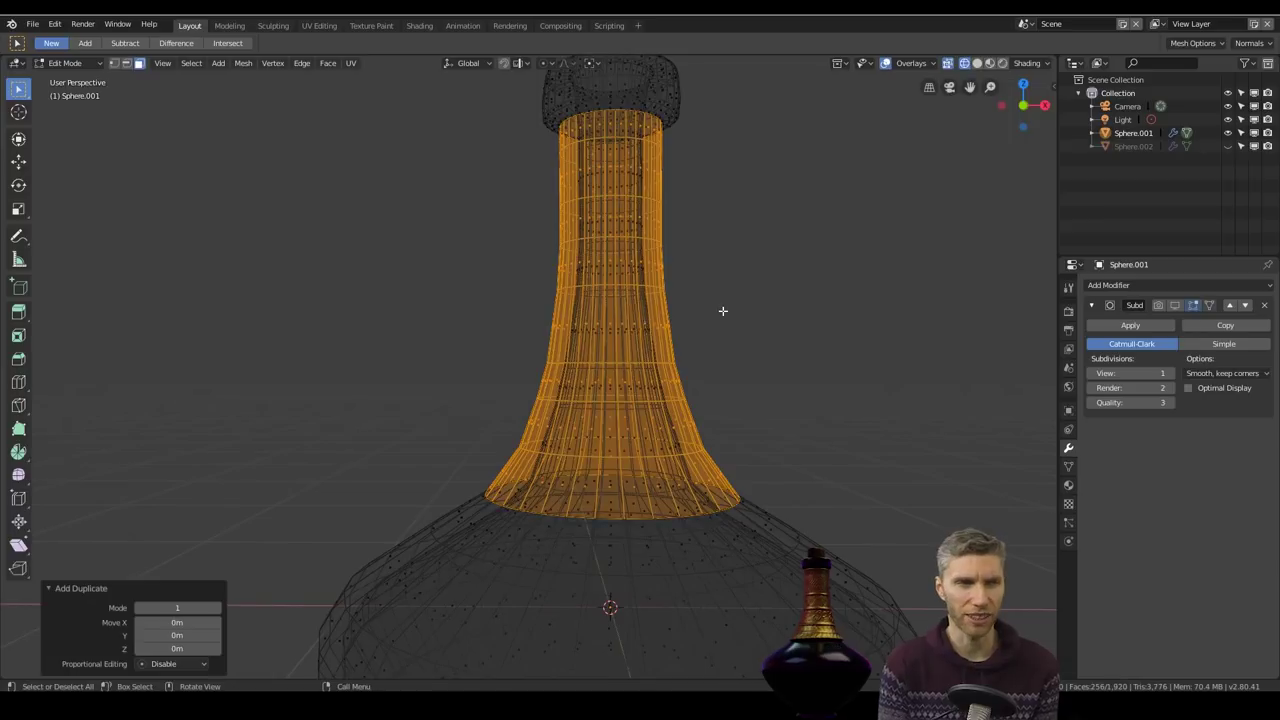
# Step: Offset the duplicated neck faces with Shrink/Fatten and separate them into their own sleeve object
pyautogui.press('s')
pyautogui.hotkey('shift', 'z')
pyautogui.rightClick(730, 311)
pyautogui.hotkey('alt', 's')
pyautogui.click(726, 312)
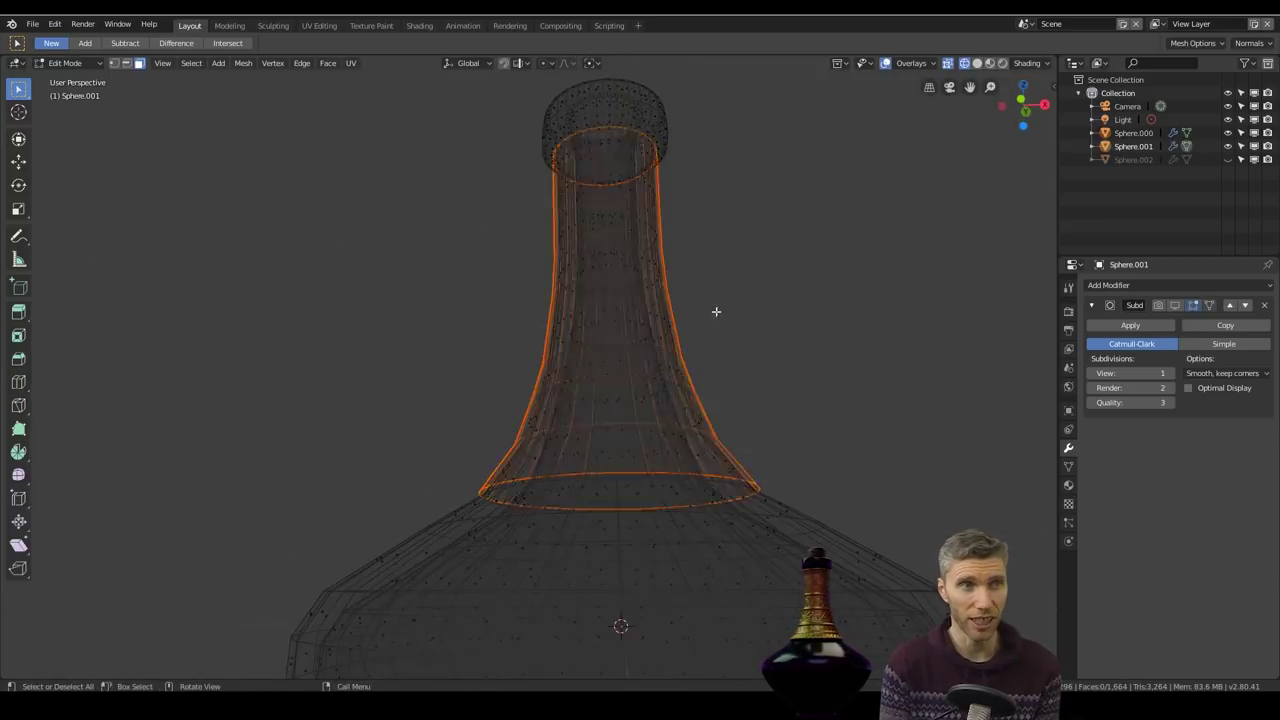
pyautogui.press('Tab')
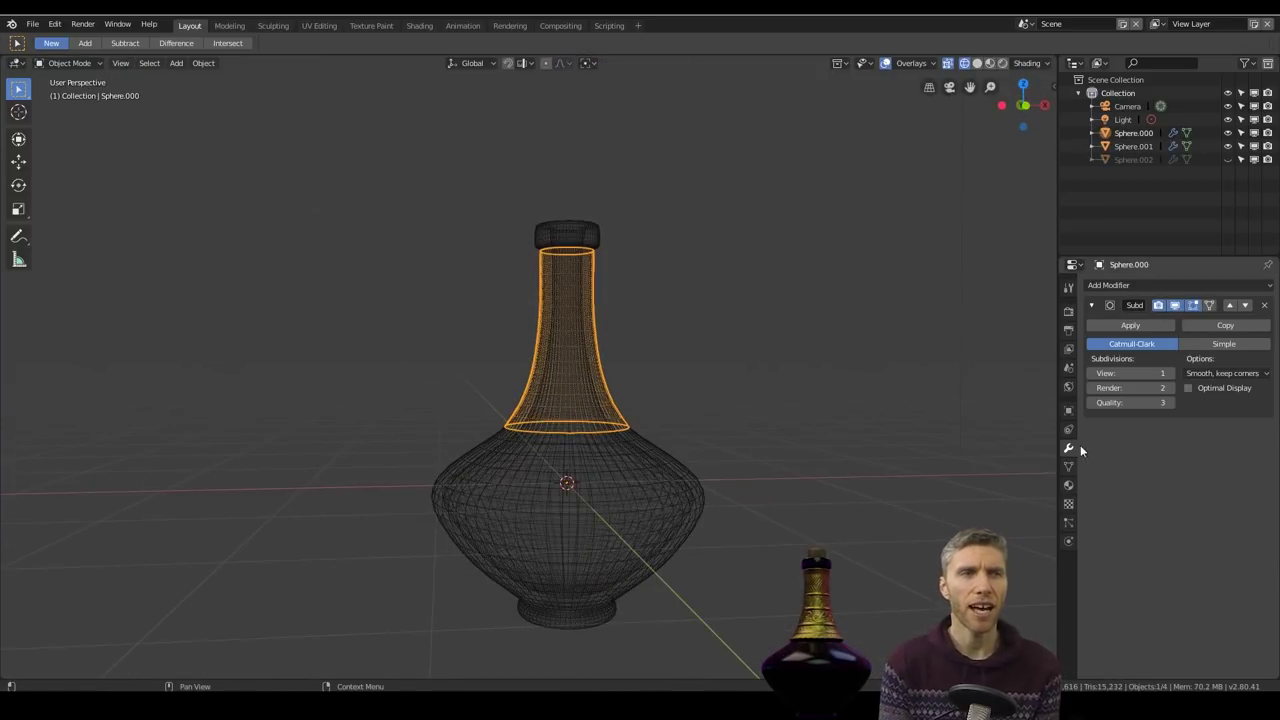
# Step: Add a Solidify modifier to the neck sleeve and view it in solid shading
pyautogui.click(1108, 285)
pyautogui.click(990, 491)
pyautogui.click(901, 457)
pyautogui.moveTo(820, 455); pyautogui.dragTo(778, 449, button='middle')
pyautogui.scroll(5, 776, 449)
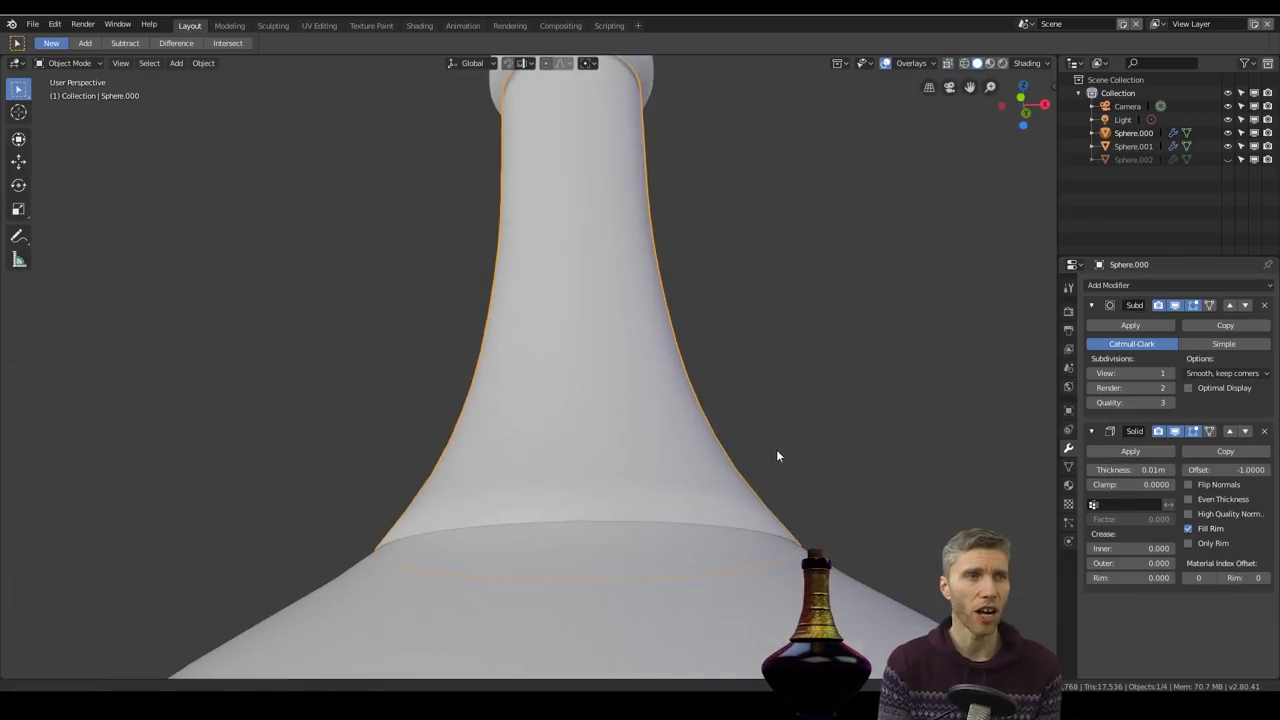
# Step: Offset the sleeve's faces by -0.017 with Shrink/Fatten and set its Solidify thickness to 0.03 m
pyautogui.press('Tab')
pyautogui.hotkey('alt', 's')
pyautogui.click(822, 434)
pyautogui.moveTo(1118, 470); pyautogui.dragTo(1131, 470)
pyautogui.scroll(-3, 781, 364)
pyautogui.scroll(5, 706, 366)
pyautogui.moveTo(781, 364); pyautogui.dragTo(700, 364, button='middle')
pyautogui.scroll(-7, 697, 366)
pyautogui.moveTo(697, 366); pyautogui.dragTo(695, 388, button='middle')
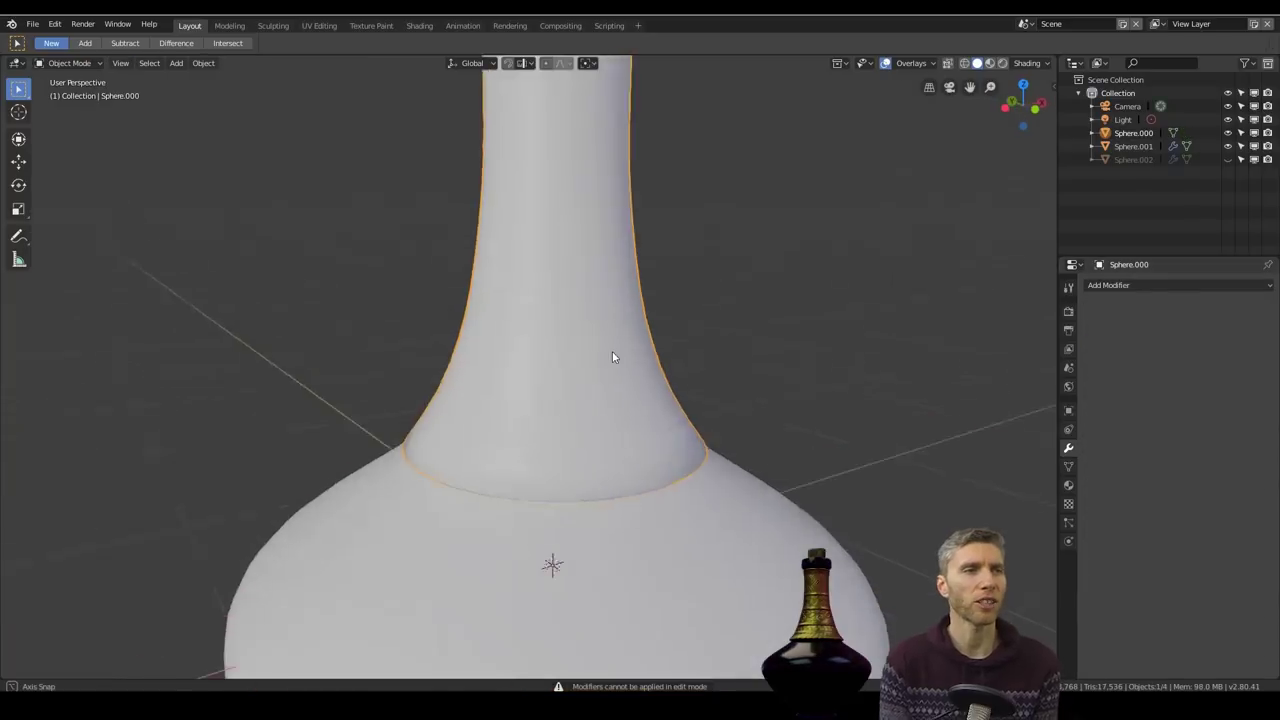
# Step: Undo the modifier application and reapply the sleeve's Subdivision modifier followed by its Solidify modifier in object mode
pyautogui.moveTo(612, 351); pyautogui.dragTo(620, 271, button='middle')
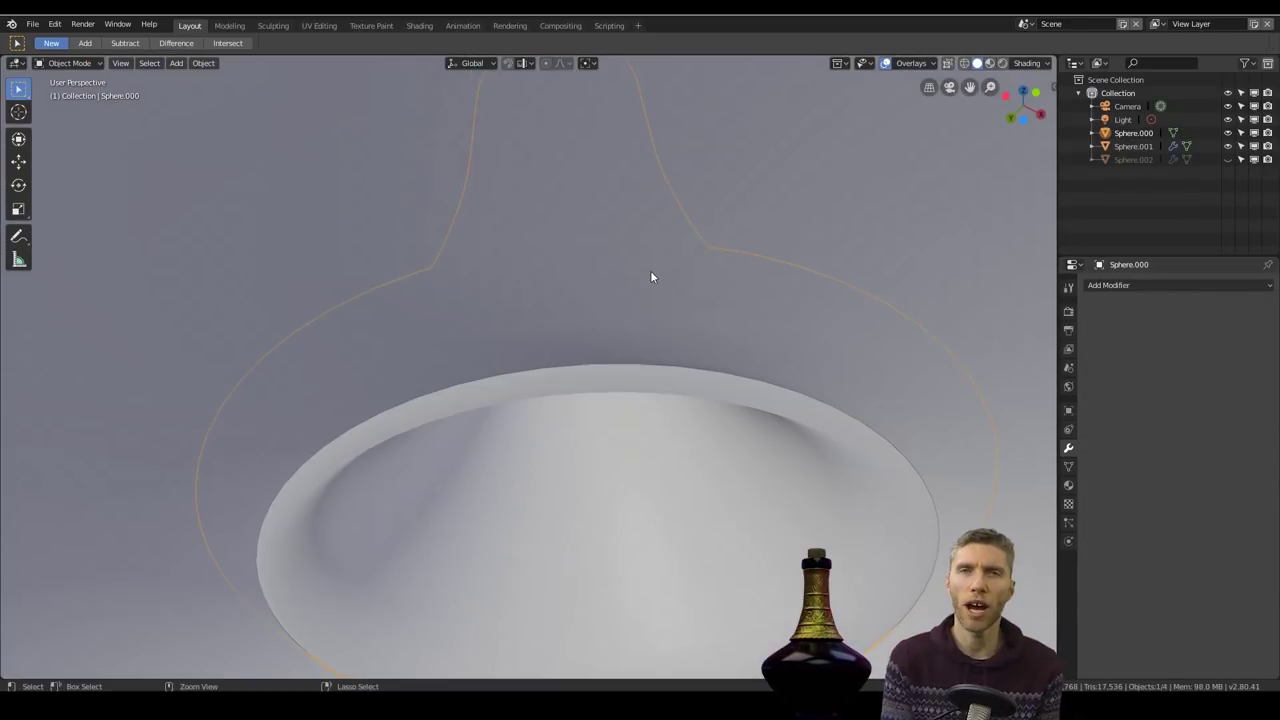
pyautogui.hotkey('ctrl', 'z')
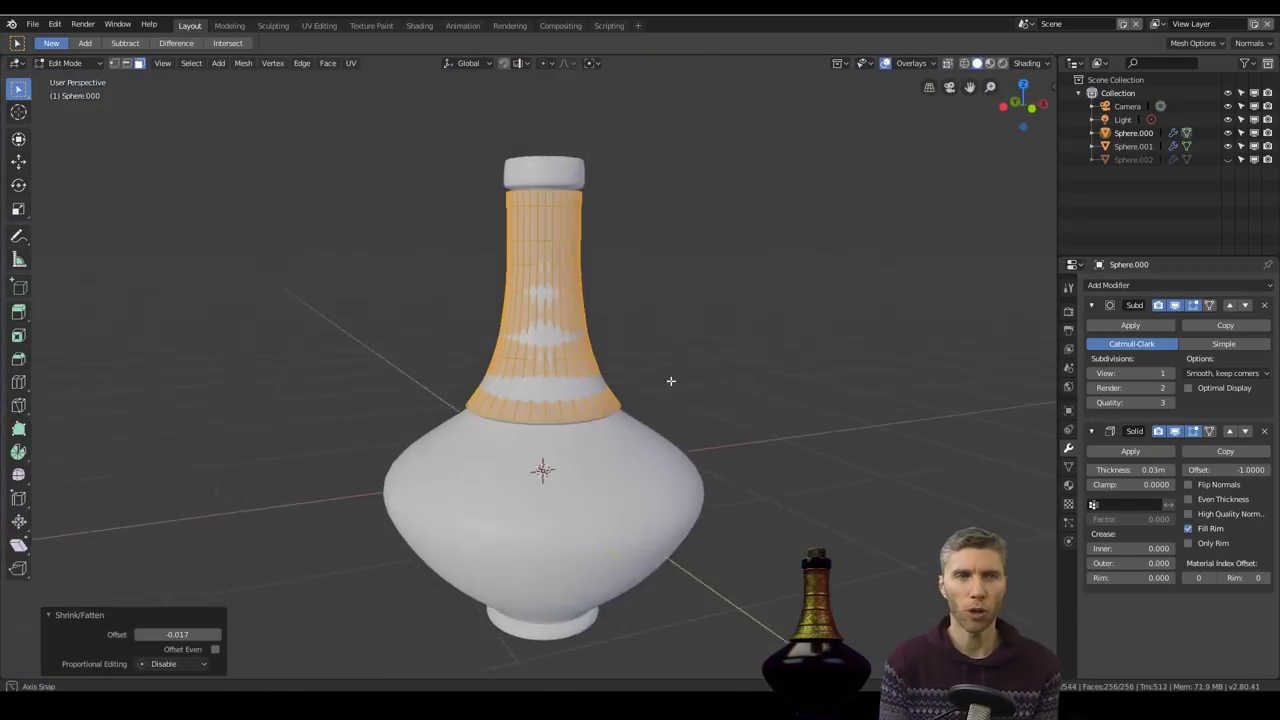
pyautogui.press('Tab')
pyautogui.click(1130, 325)
pyautogui.click(1130, 325)
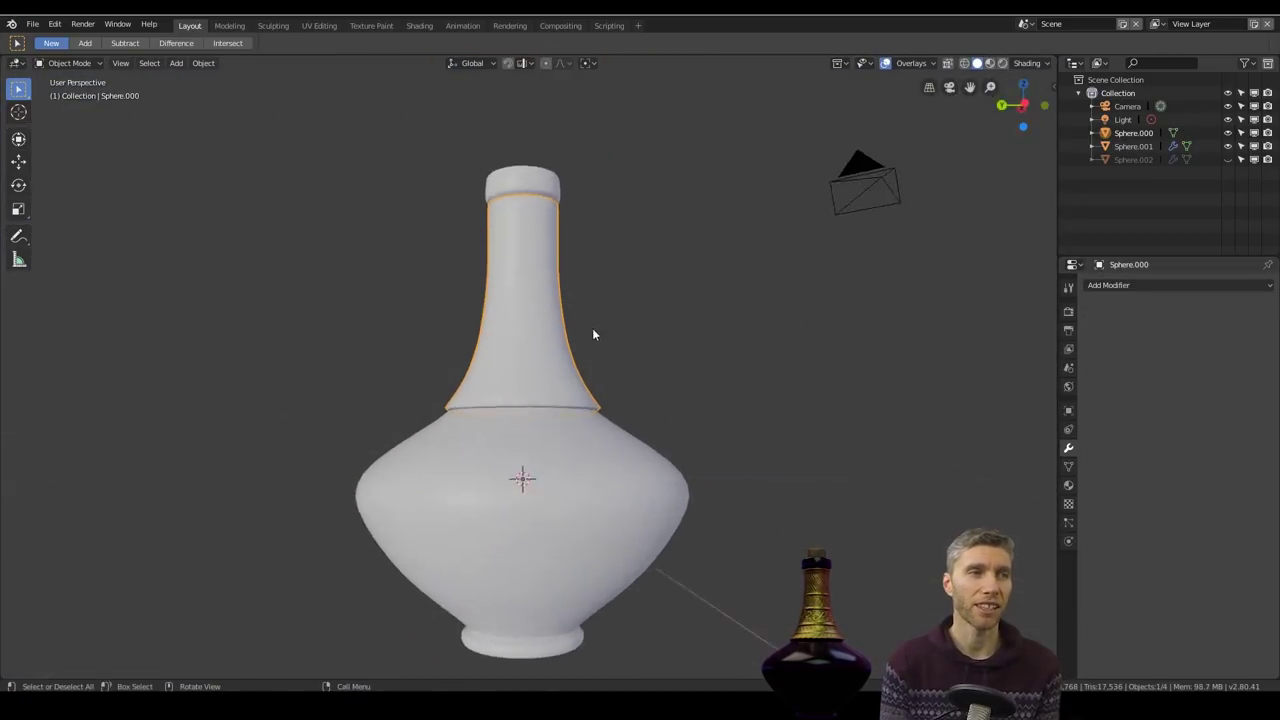
# Step: Select all faces of the bottle's rim in front wireframe view and move them up 0.0123 m along Z
pyautogui.click(512, 229)
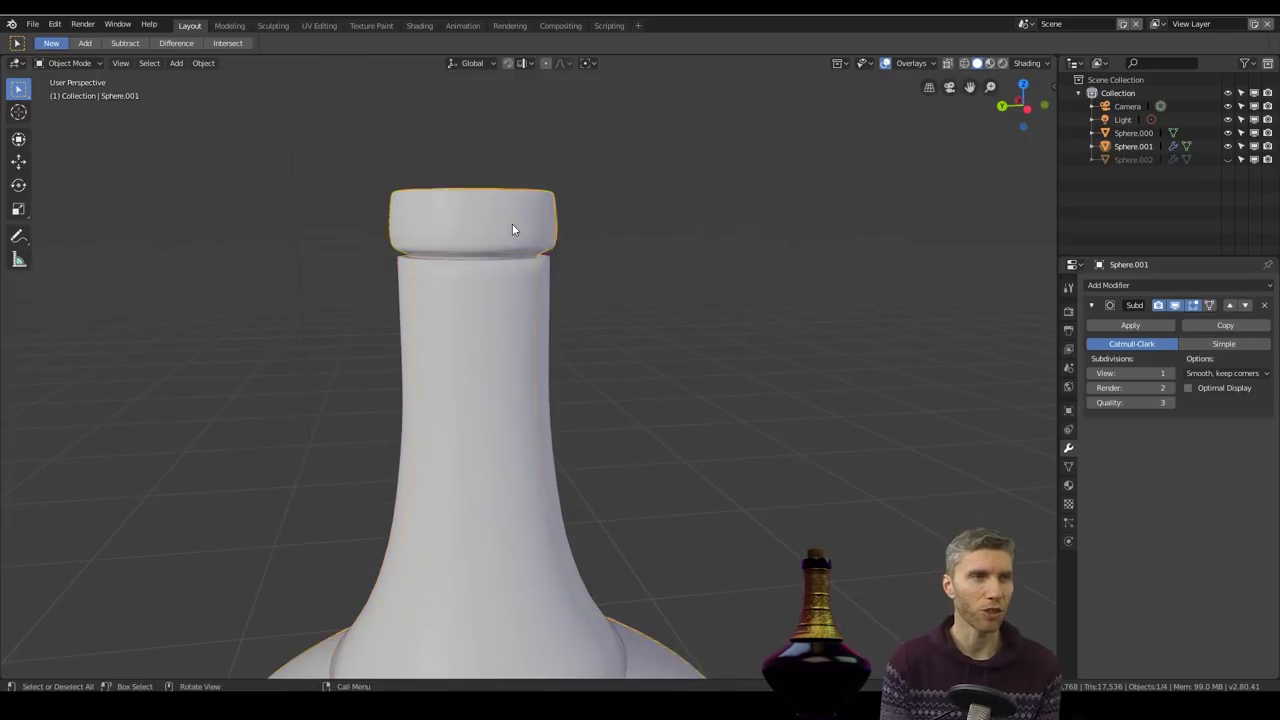
pyautogui.press('Tab')
pyautogui.moveTo(350, 172); pyautogui.dragTo(515, 256)
pyautogui.hotkey('shift', 'z')
pyautogui.press('KP_1')
pyautogui.moveTo(444, 177); pyautogui.dragTo(714, 257)
pyautogui.press('g')
pyautogui.press('z')
pyautogui.click(678, 201)
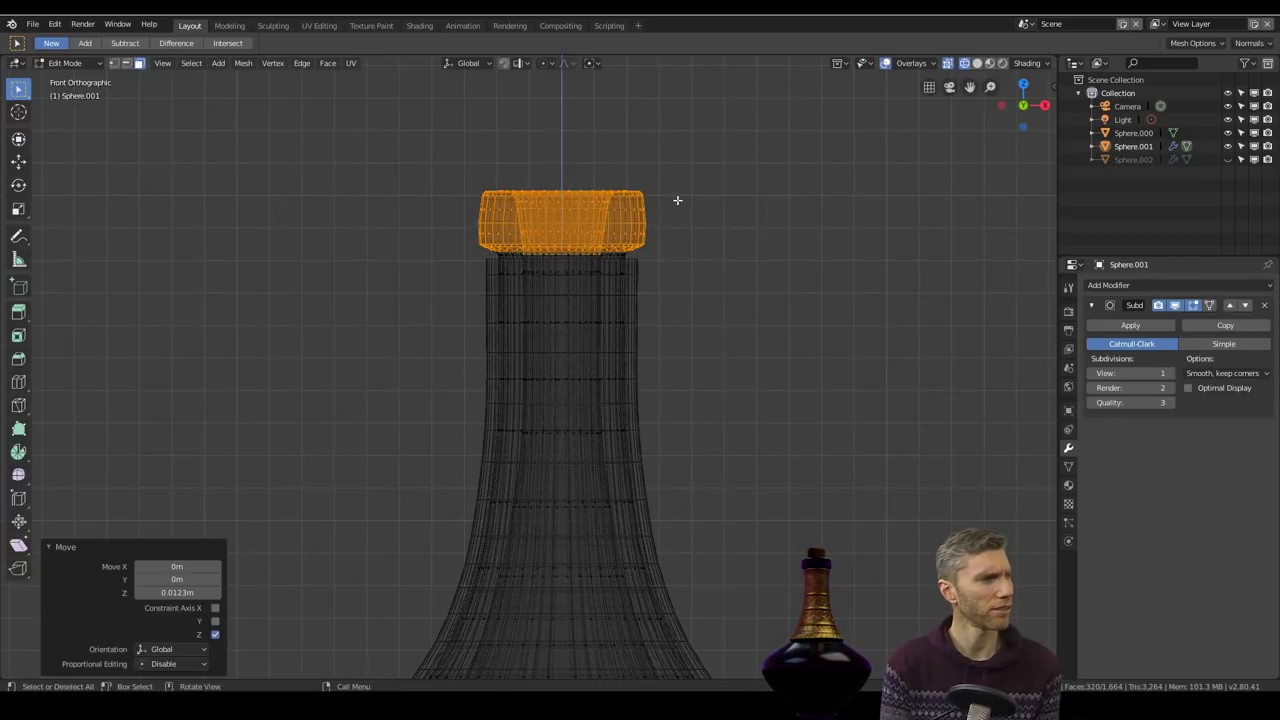
# Step: Scale the bottle's rim by 1.155 in X and Y, keeping its height
pyautogui.moveTo(438, 152); pyautogui.dragTo(713, 202)
pyautogui.press('s')
pyautogui.hotkey('shift', 'z')
pyautogui.click(738, 209)
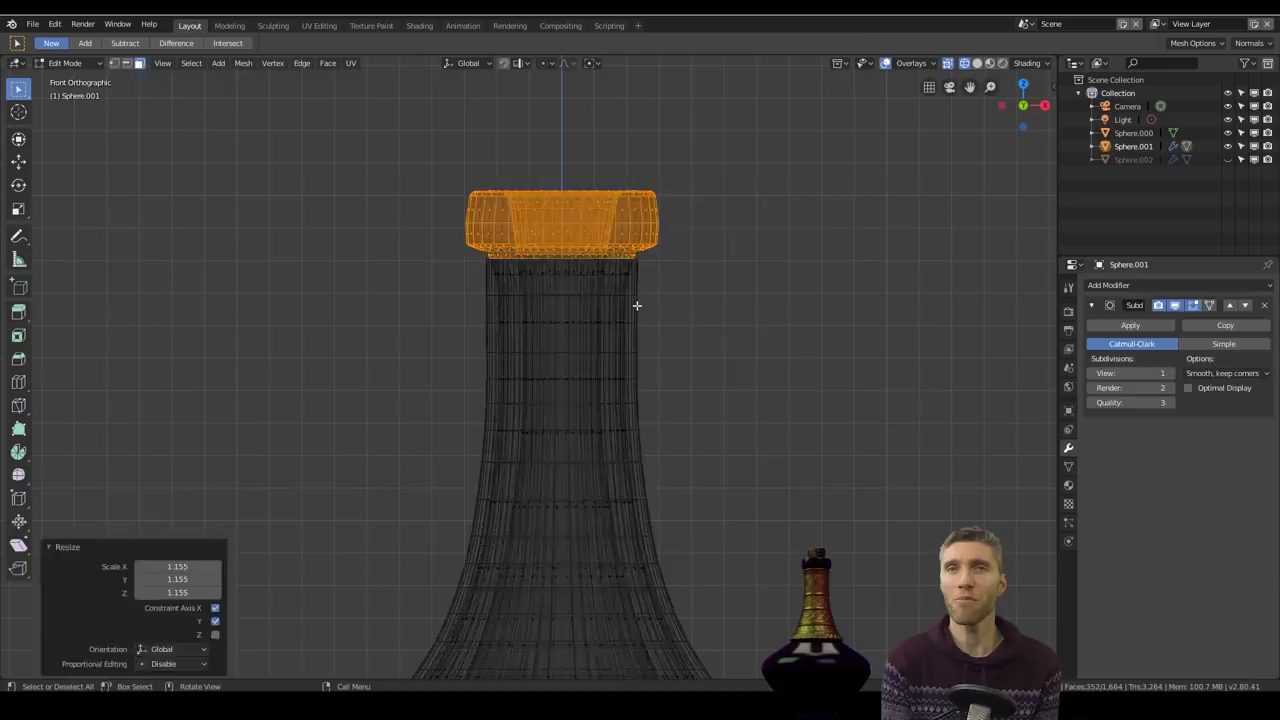
# Step: Flare the neck sleeve's top edge outward under the rim by scaling it with proportional editing
pyautogui.press('Tab')
pyautogui.click(637, 306)
pyautogui.press('Tab')
pyautogui.moveTo(446, 236); pyautogui.dragTo(694, 268)
pyautogui.press('s')
pyautogui.click(719, 249)
pyautogui.press('o')
pyautogui.press('s')
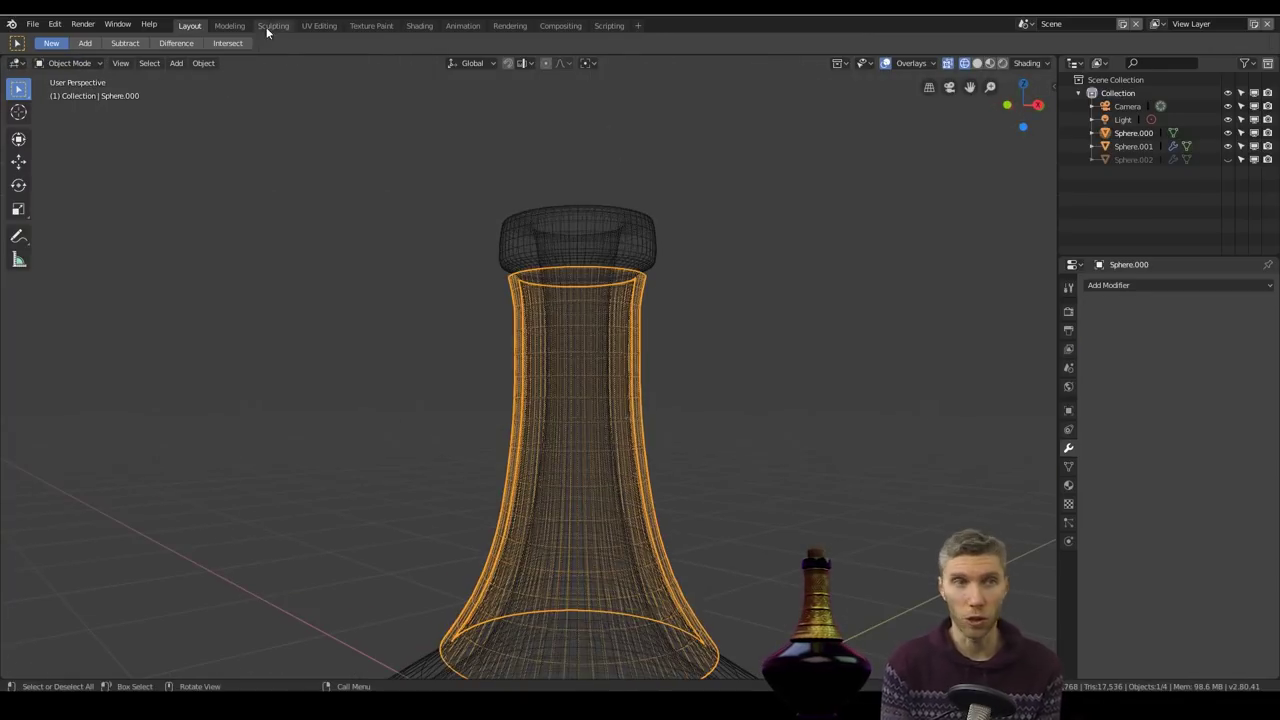
# Step: Switch to the Sculpting workspace, enable Dyntopo at 2.20 px detail and draw a raised lip around the sleeve's lower edge
pyautogui.click(273, 25)
pyautogui.scroll(-2, 1232, 608)
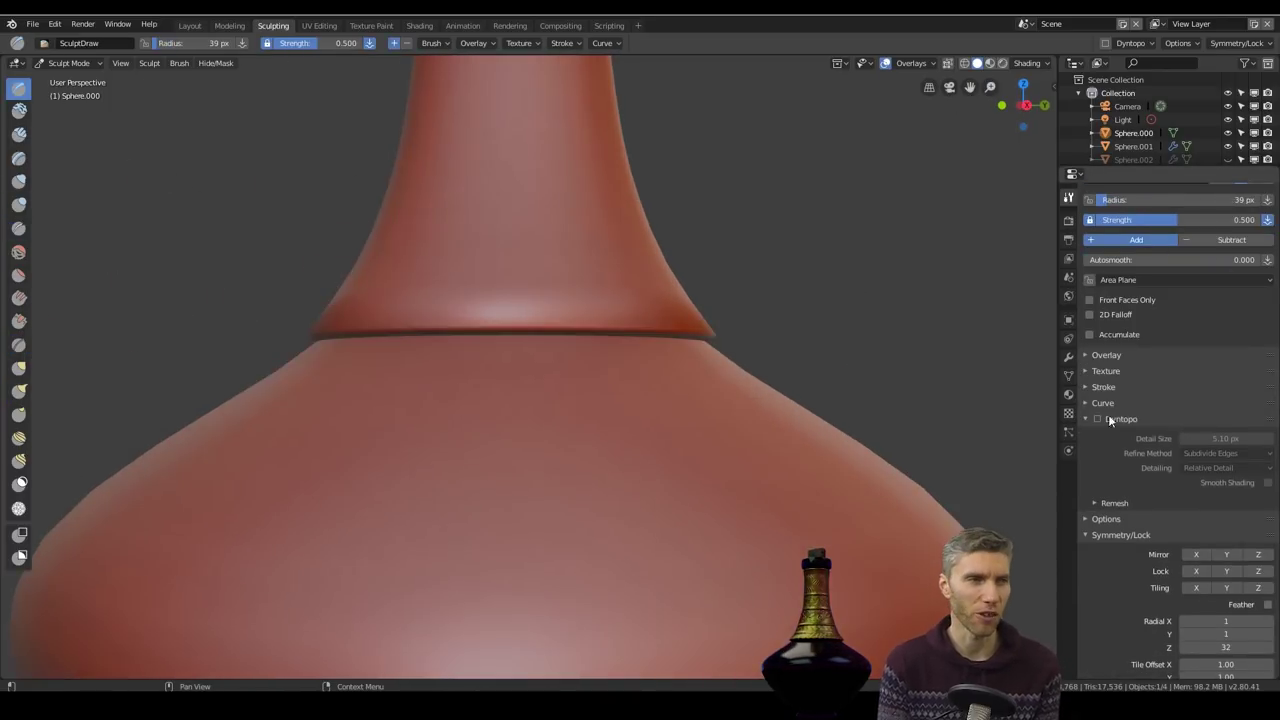
pyautogui.scroll(2, 1090, 390)
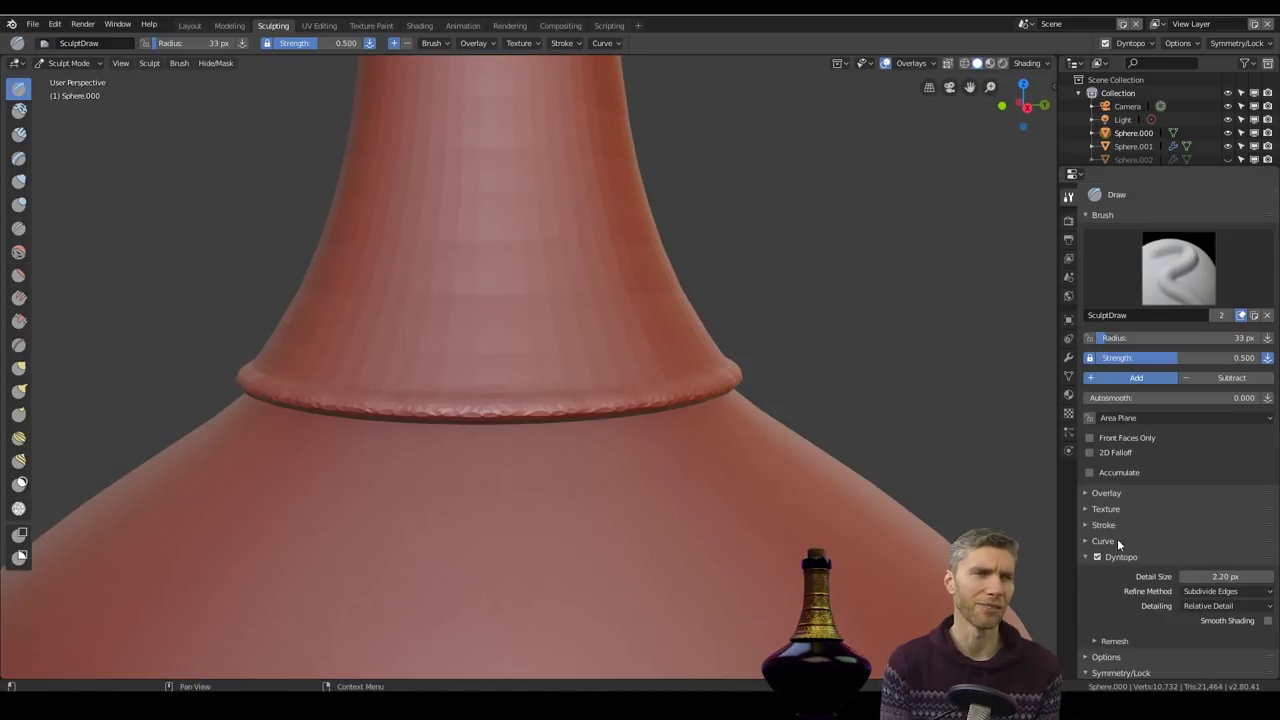
pyautogui.scroll(2, 410, 400)
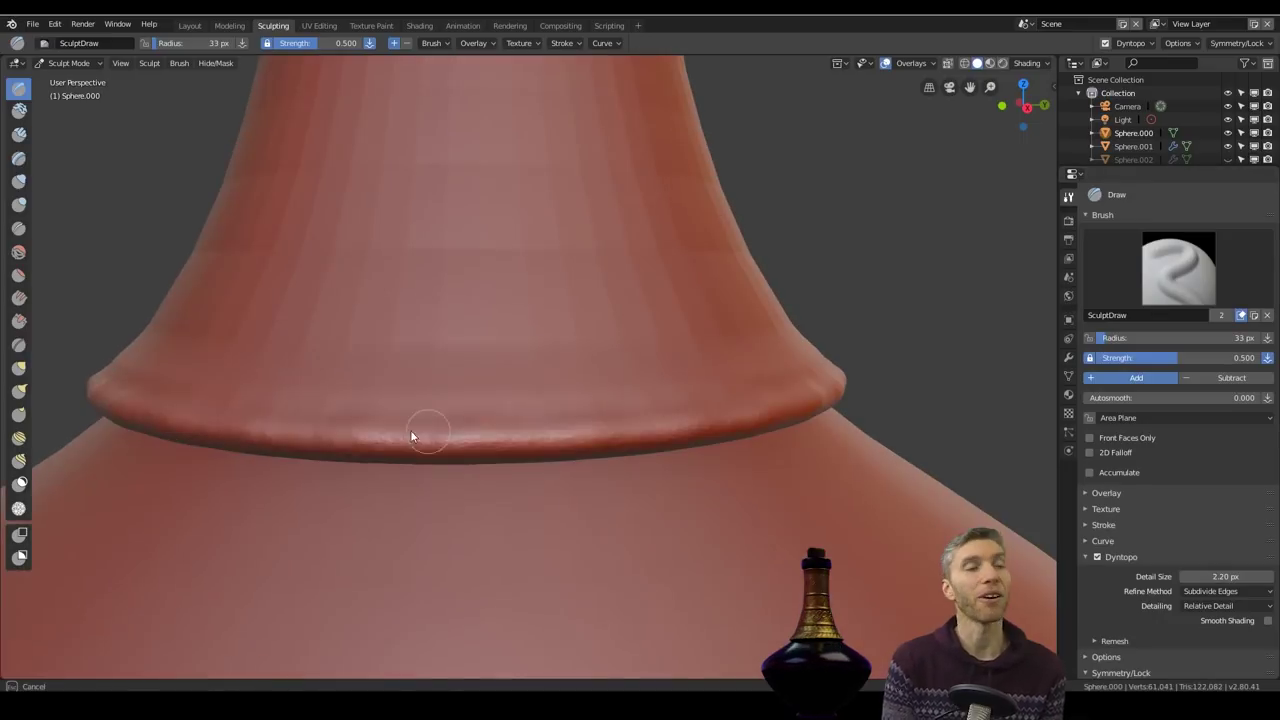
pyautogui.moveTo(414, 434); pyautogui.dragTo(540, 438)
pyautogui.scroll(-10, 680, 443)
pyautogui.scroll(7, 640, 380)
# Step: Carve wavy flutes around the sleeve's lower edge with the Crease brush at 33 px radius and 0.386 strength
pyautogui.moveTo(597, 305); pyautogui.dragTo(617, 344, button='middle')
pyautogui.scroll(4, 617, 345)
pyautogui.hotkey('shift', 'c')
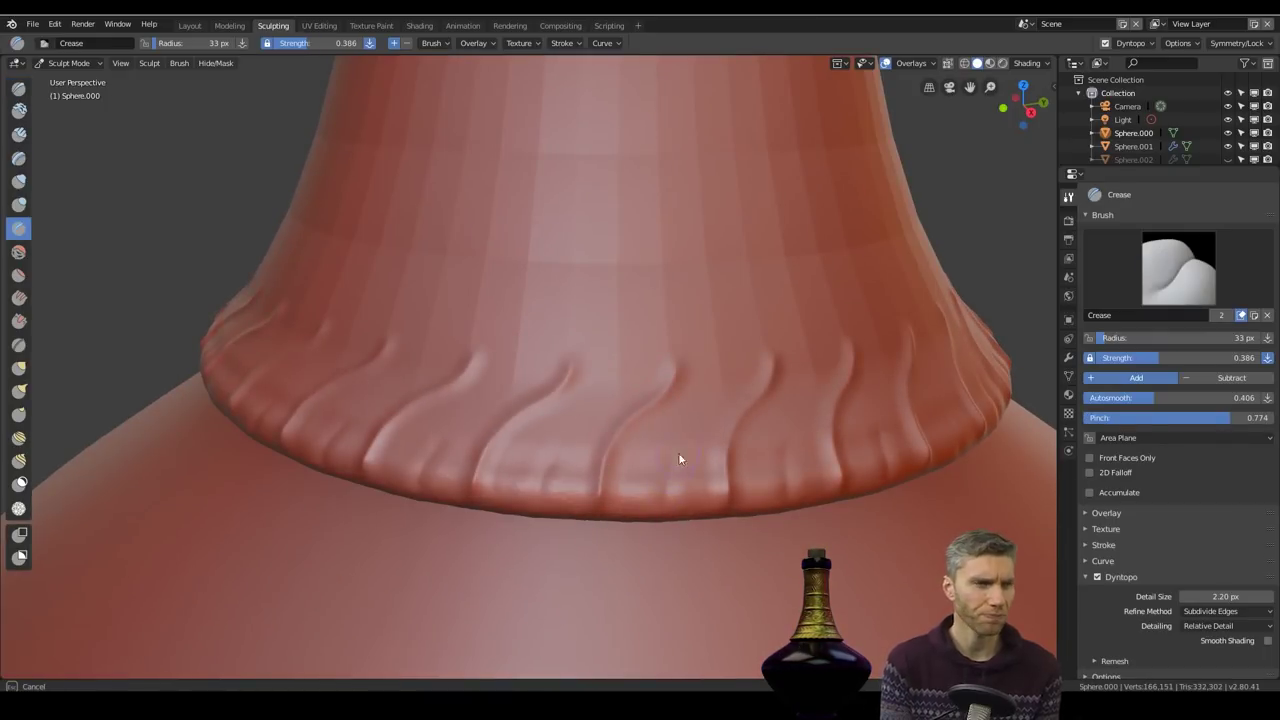
pyautogui.moveTo(711, 394); pyautogui.dragTo(716, 348)
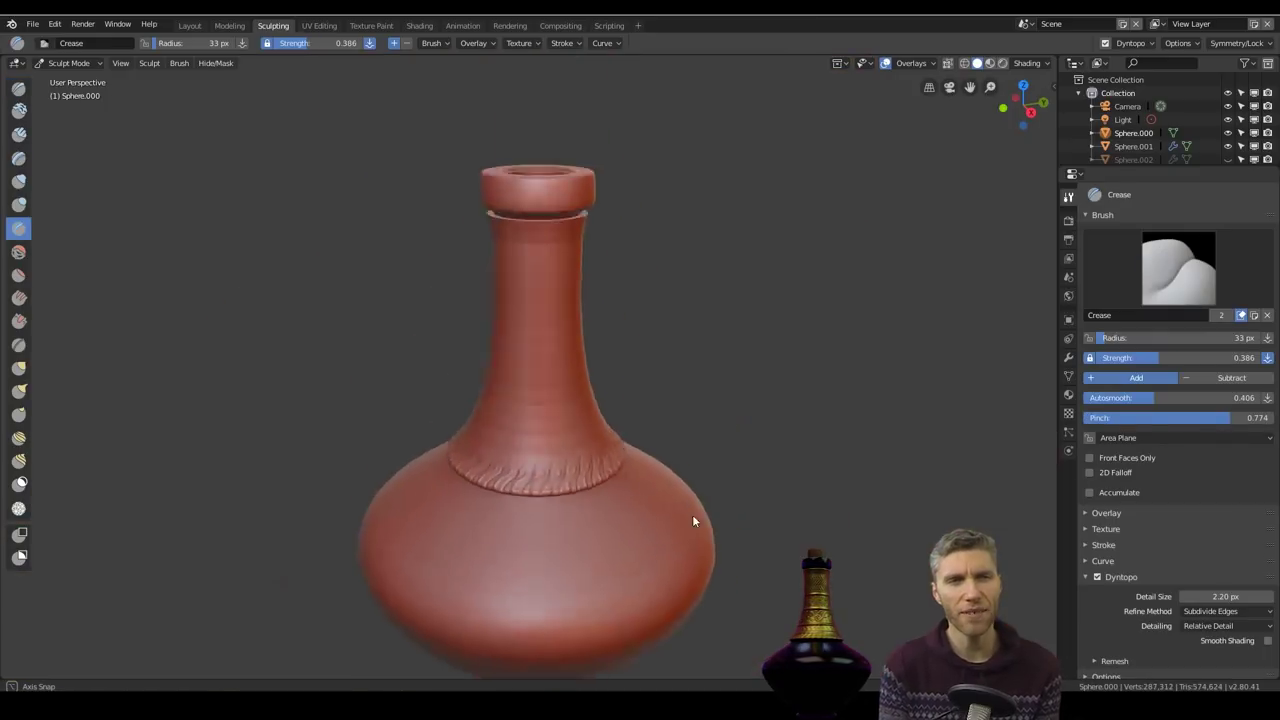
pyautogui.moveTo(692, 514); pyautogui.dragTo(660, 488, button='middle')
pyautogui.scroll(7, 593, 448)
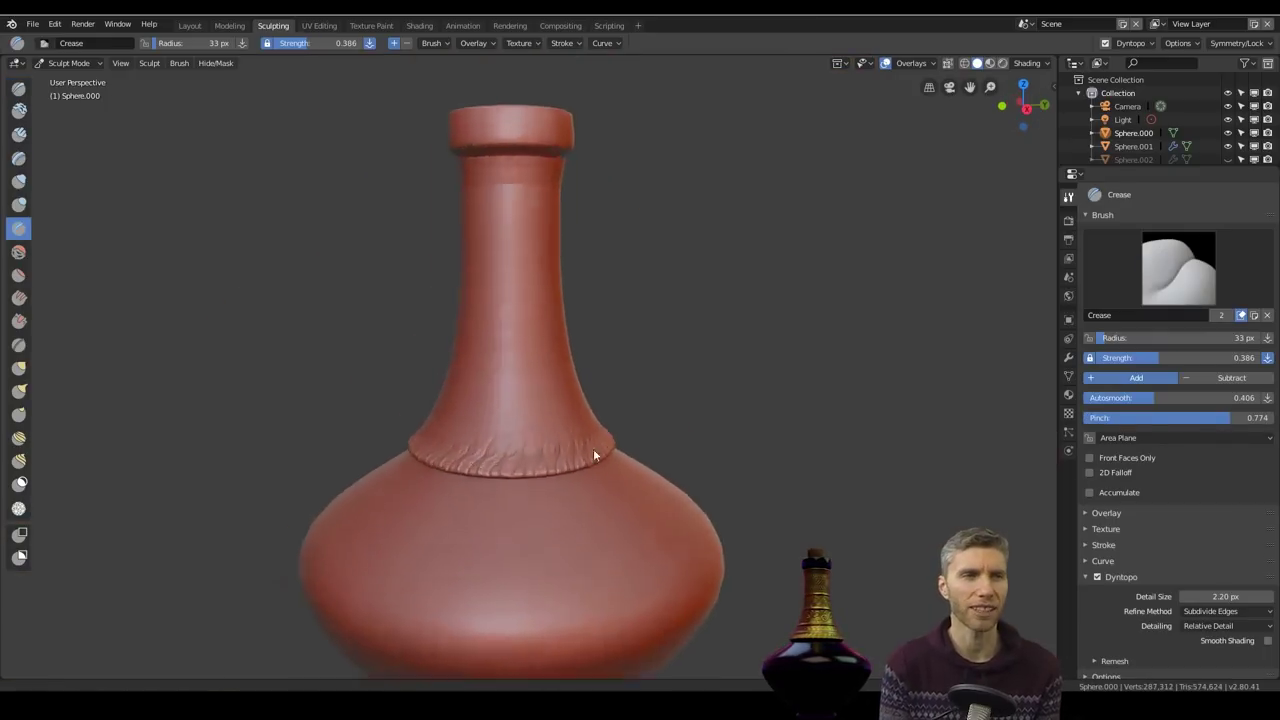
# Step: Sculpt a smooth raised band around the neck just above the fluted edge using the Clay Strips and Draw brushes at 45 px
pyautogui.click(18, 134)
pyautogui.scroll(3, 606, 468)
pyautogui.click(1103, 590)
pyautogui.scroll(-5, 1274, 432)
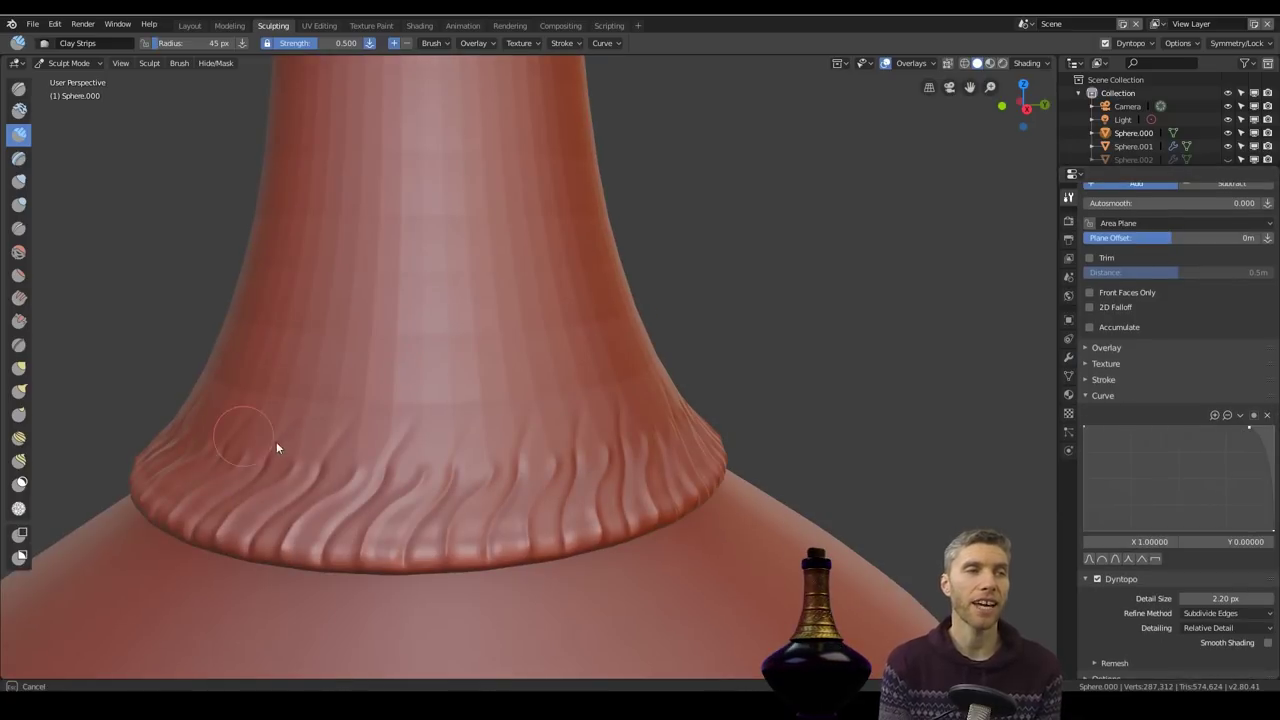
pyautogui.press('x')
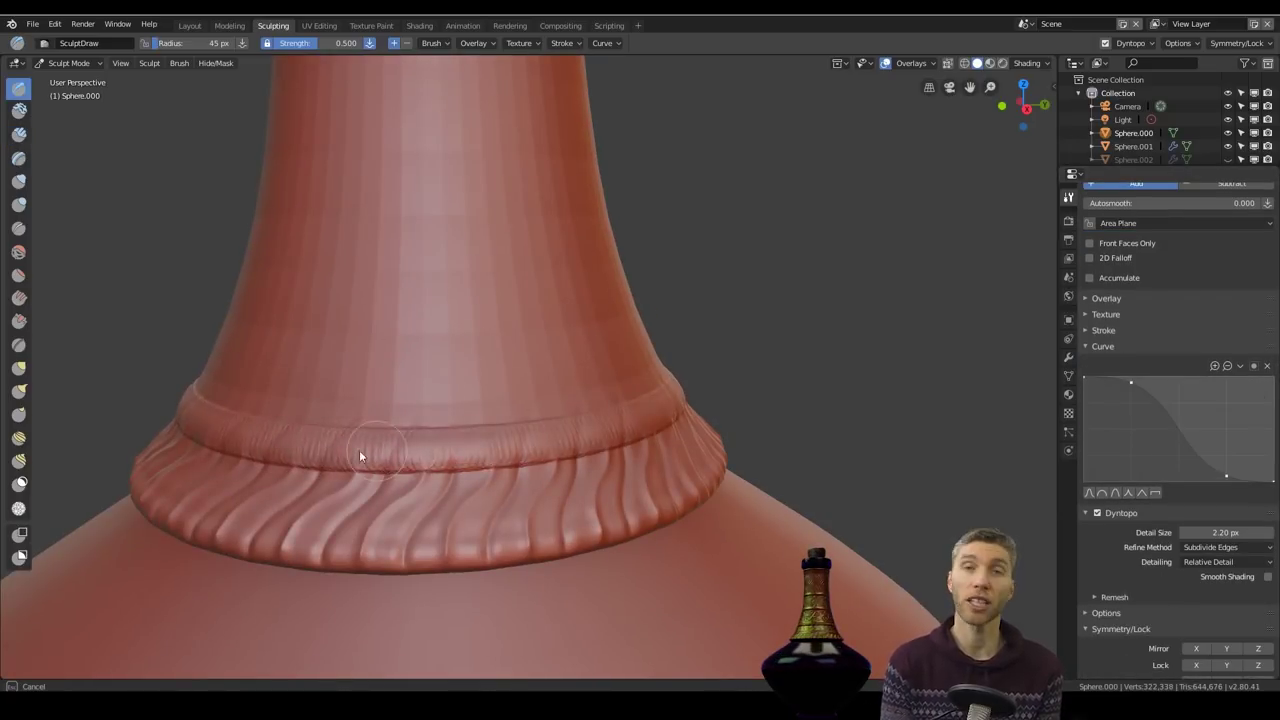
pyautogui.scroll(-6, 640, 466)
pyautogui.scroll(6, 559, 407)
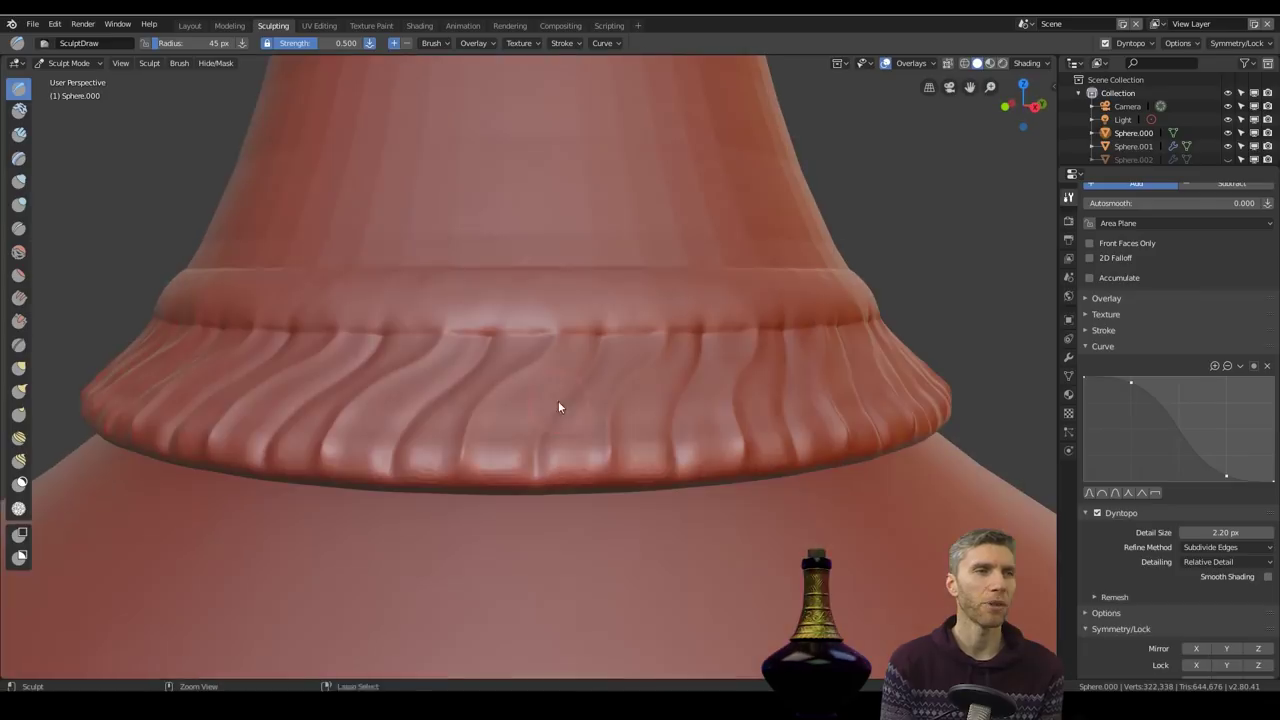
pyautogui.scroll(-5, 606, 561)
pyautogui.scroll(6, 560, 430)
pyautogui.scroll(-1, 415, 450)
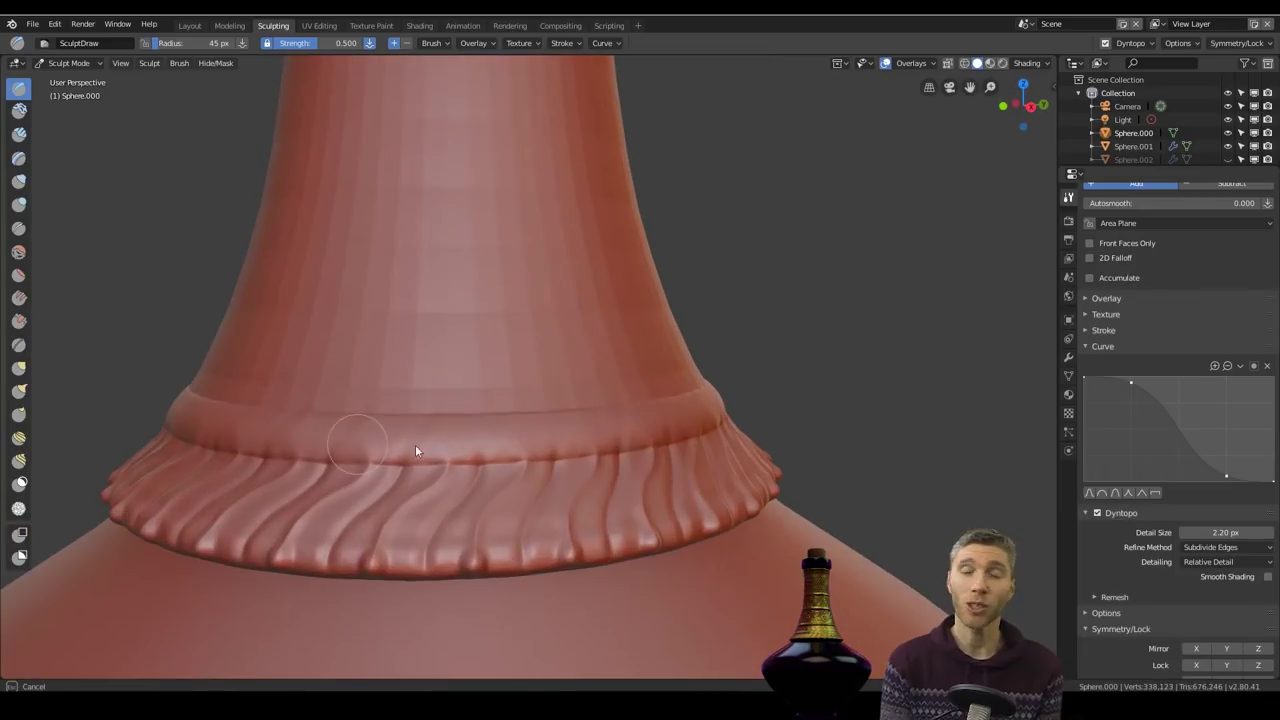
# Step: Save the project as a new file by incrementing the number of "healing potion 4 base.blend"
pyautogui.scroll(-7, 560, 415)
pyautogui.moveTo(580, 415); pyautogui.dragTo(630, 446, button='middle')
pyautogui.scroll(5, 630, 446)
pyautogui.click(33, 24)
pyautogui.click(57, 139)
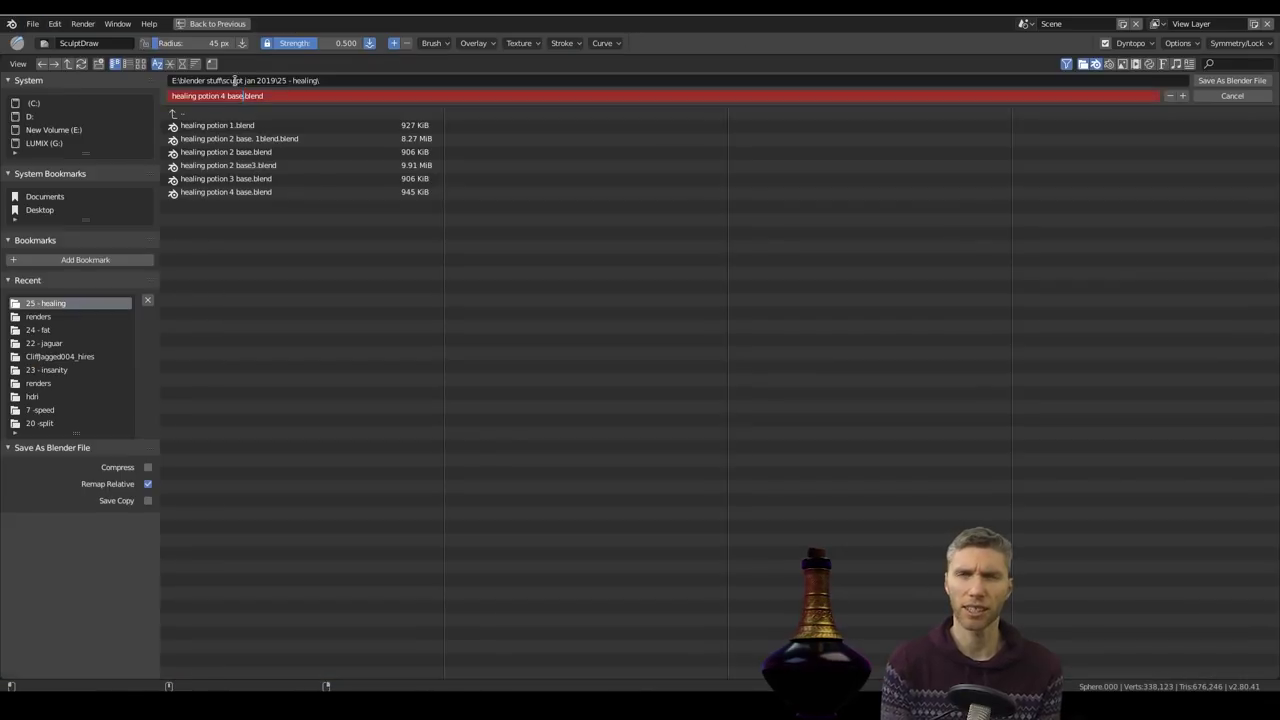
pyautogui.click(1185, 96)
pyautogui.click(1221, 81)
# Step: Try sculpting zigzag ridges around the neck above the raised band with the Draw brush and sharpening them with the Crease brush
pyautogui.scroll(5, 556, 372)
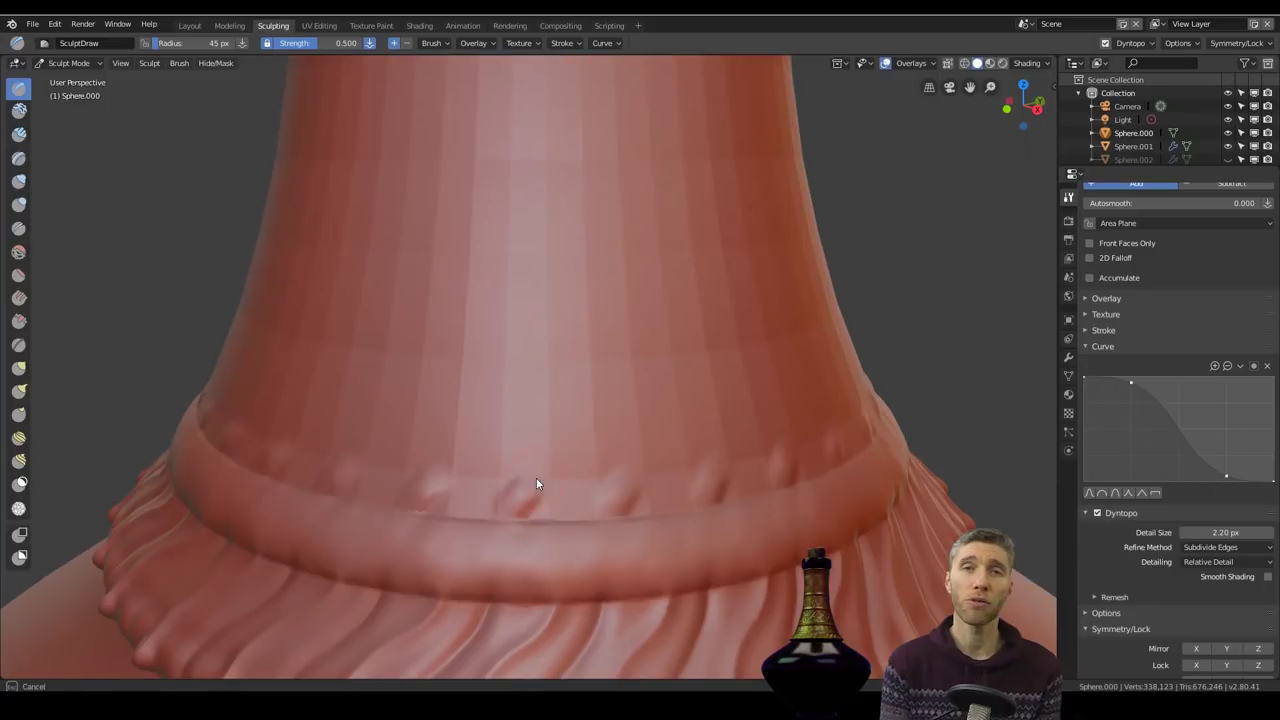
pyautogui.scroll(-5, 713, 345)
pyautogui.moveTo(713, 345); pyautogui.dragTo(537, 320, button='middle')
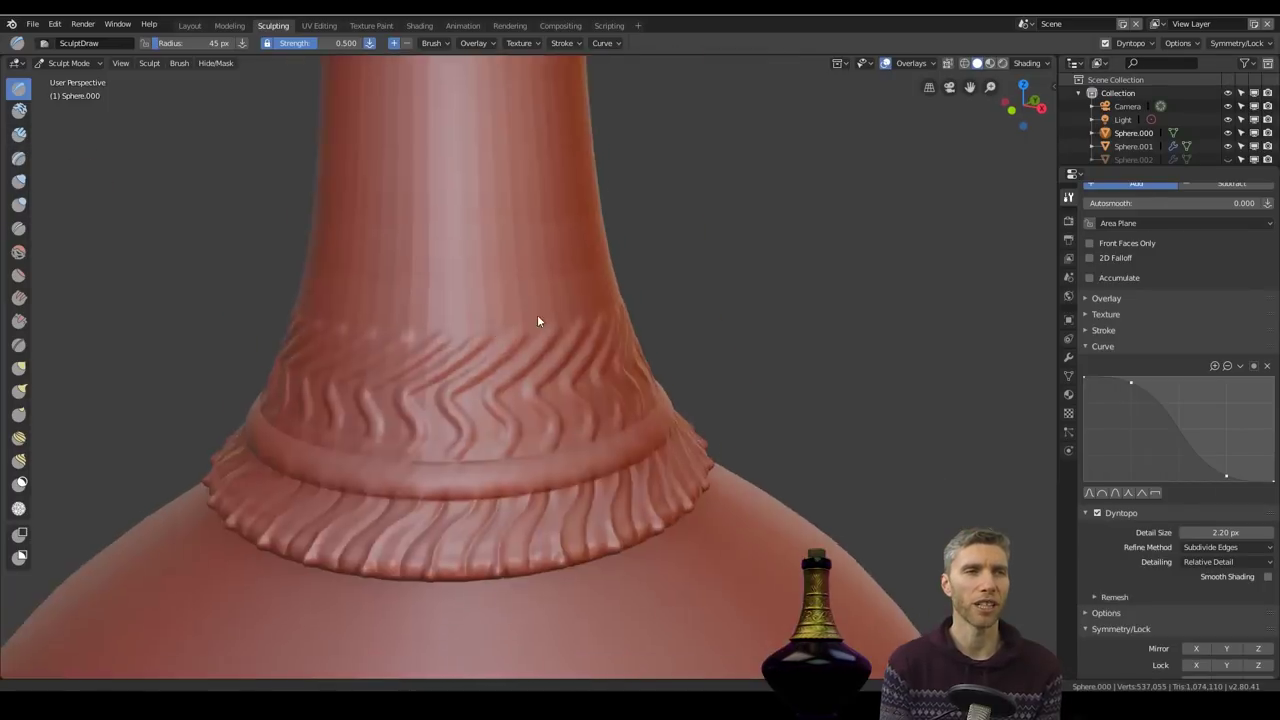
pyautogui.scroll(5, 537, 320)
pyautogui.click(18, 229)
pyautogui.moveTo(196, 410); pyautogui.dragTo(645, 353)
pyautogui.scroll(-1, 608, 424)
pyautogui.moveTo(645, 353)
pyautogui.mouseDown(button='middle')
pyautogui.moveTo(608, 424)
pyautogui.moveTo(458, 398)
pyautogui.moveTo(596, 512)
pyautogui.moveTo(644, 412)
pyautogui.mouseUp(button='middle')
# Step: Discard the zigzag ridges by reloading the last saved version of the file
pyautogui.click(34, 25)
pyautogui.click(52, 79)
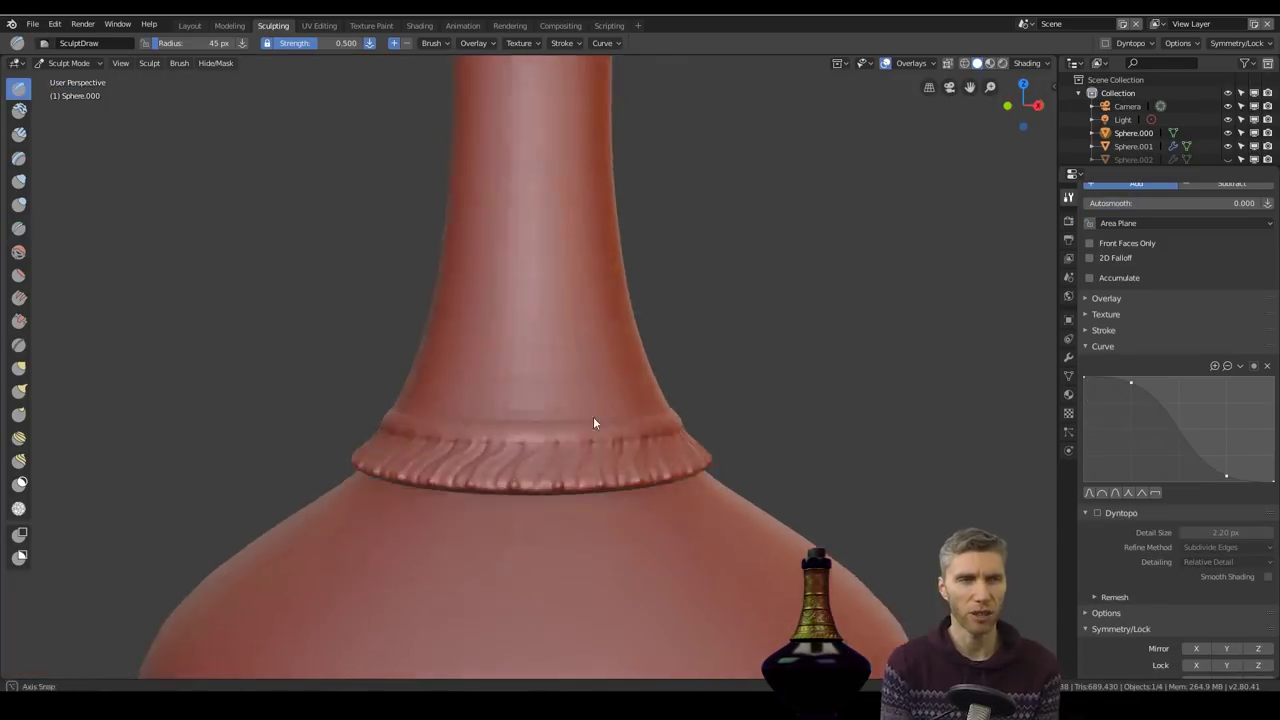
# Step: Try simplifying the neck sleeve's mesh with the Simplify brush at 135 px radius and Dyntopo at 3.00 px detail
pyautogui.scroll(3, 590, 414)
pyautogui.click(19, 508)
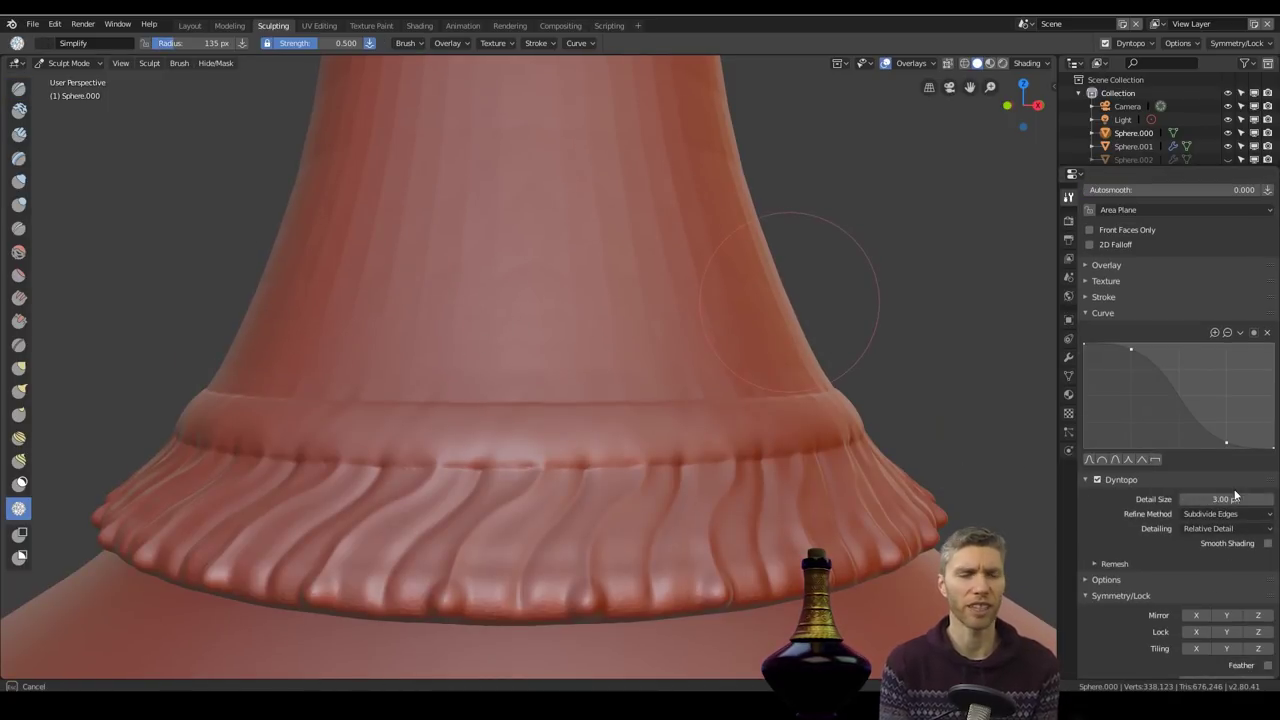
pyautogui.scroll(-3, 1208, 600)
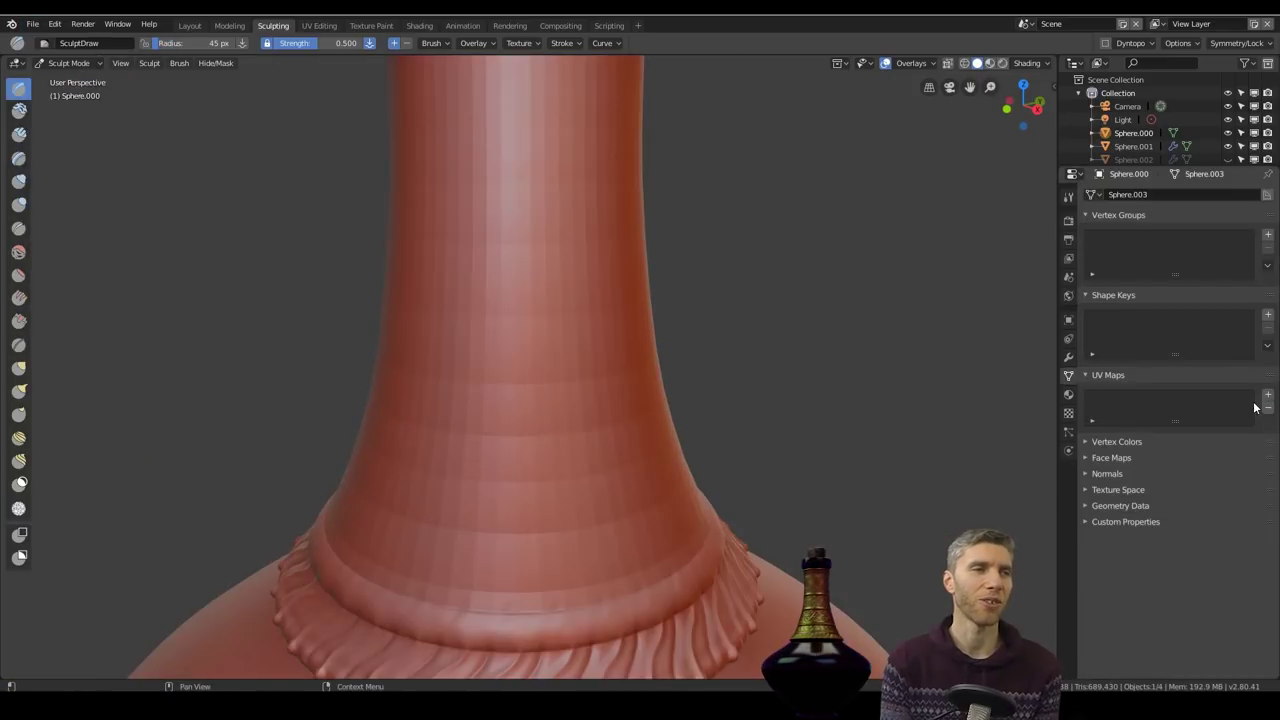
# Step: Enable Dyntopo with relative detail of 2.20 px and sculpt a raised ring around the neck above the existing band using the Draw brush
pyautogui.scroll(2, 679, 329)
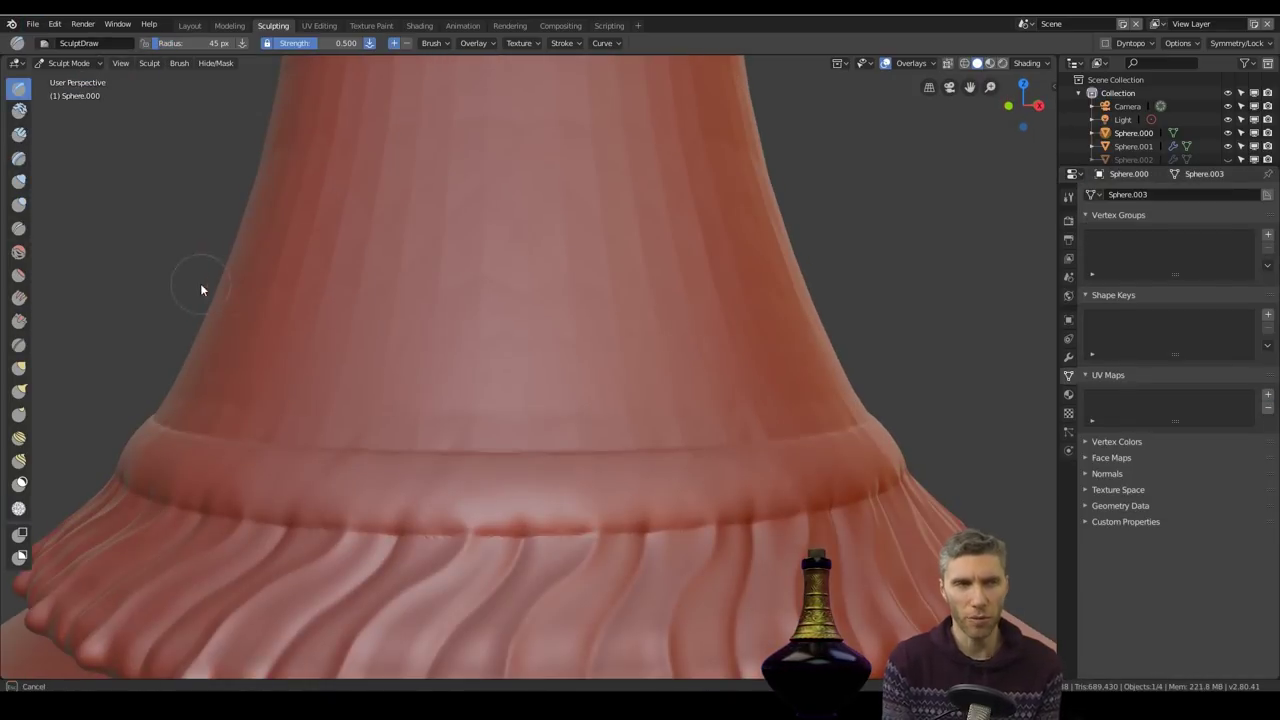
pyautogui.moveTo(201, 286); pyautogui.dragTo(618, 304)
pyautogui.hotkey('ctrl', 'z')
pyautogui.click(1068, 197)
pyautogui.click(1092, 541)
pyautogui.click(1097, 557)
pyautogui.moveTo(212, 288); pyautogui.dragTo(256, 297)
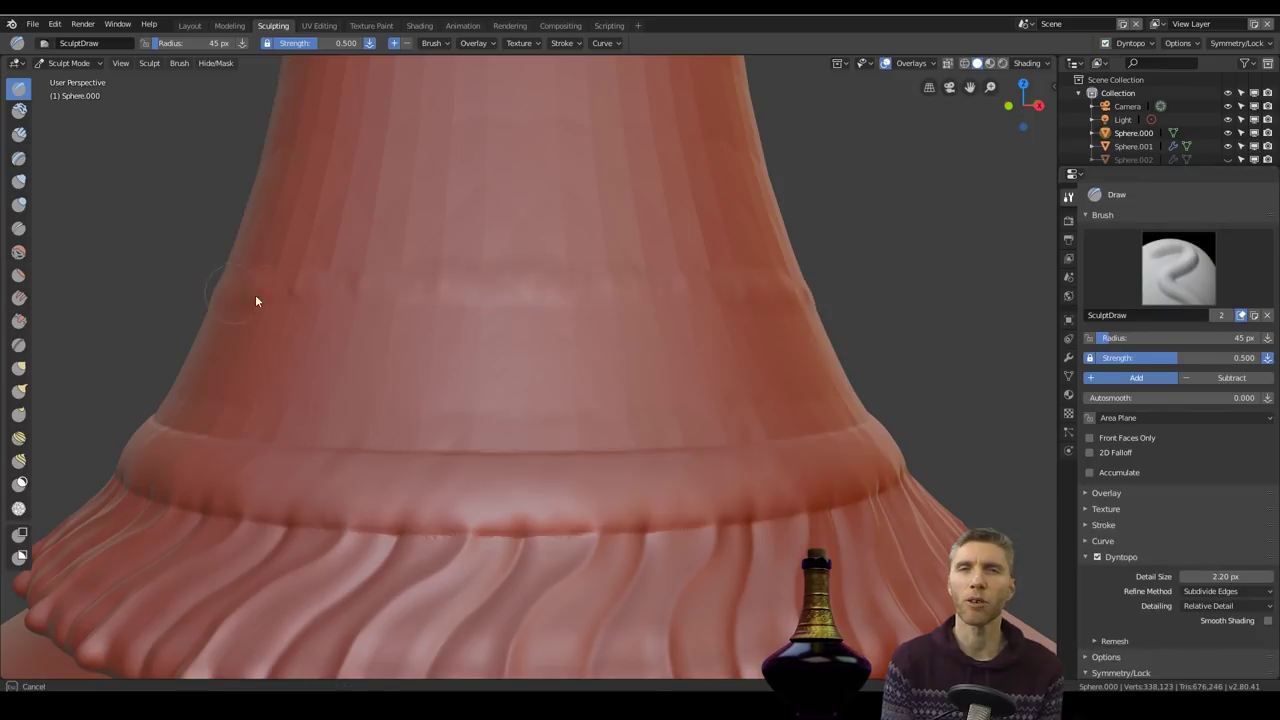
# Step: Sculpt repeating vertical S-shaped ridges around the neck between the lower band and the new ring with the 45 px Draw brush
pyautogui.moveTo(619, 322); pyautogui.dragTo(612, 452)
pyautogui.keyDown('shift'); pyautogui.moveTo(645, 409); pyautogui.dragTo(664, 447, button='middle'); pyautogui.keyUp('shift')
pyautogui.hotkey('ctrl', 'z')
pyautogui.scroll(2, 660, 430)
pyautogui.moveTo(655, 344)
pyautogui.mouseDown()
pyautogui.moveTo(639, 392)
pyautogui.moveTo(684, 556)
pyautogui.mouseUp()
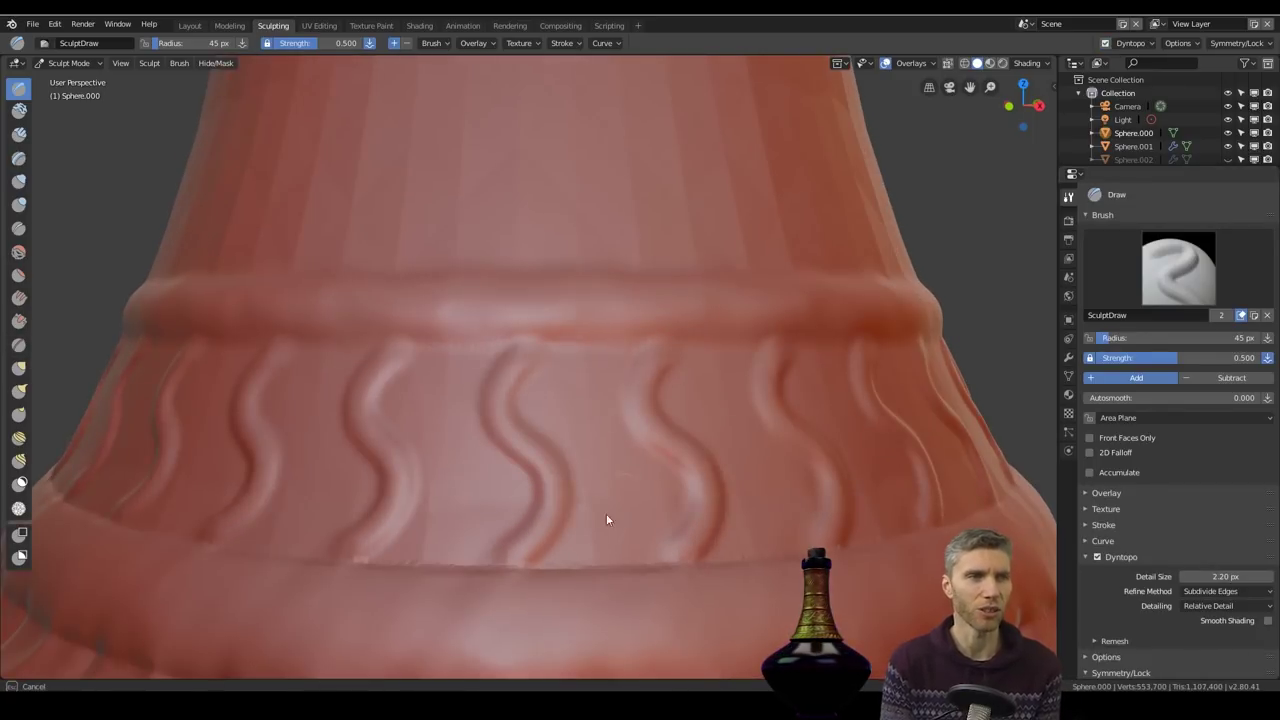
# Step: Sculpt another raised ring around the neck, a short distance above the band of S-shaped ridges
pyautogui.scroll(-4, 616, 460)
pyautogui.scroll(2, 361, 385)
pyautogui.scroll(-4, 530, 570)
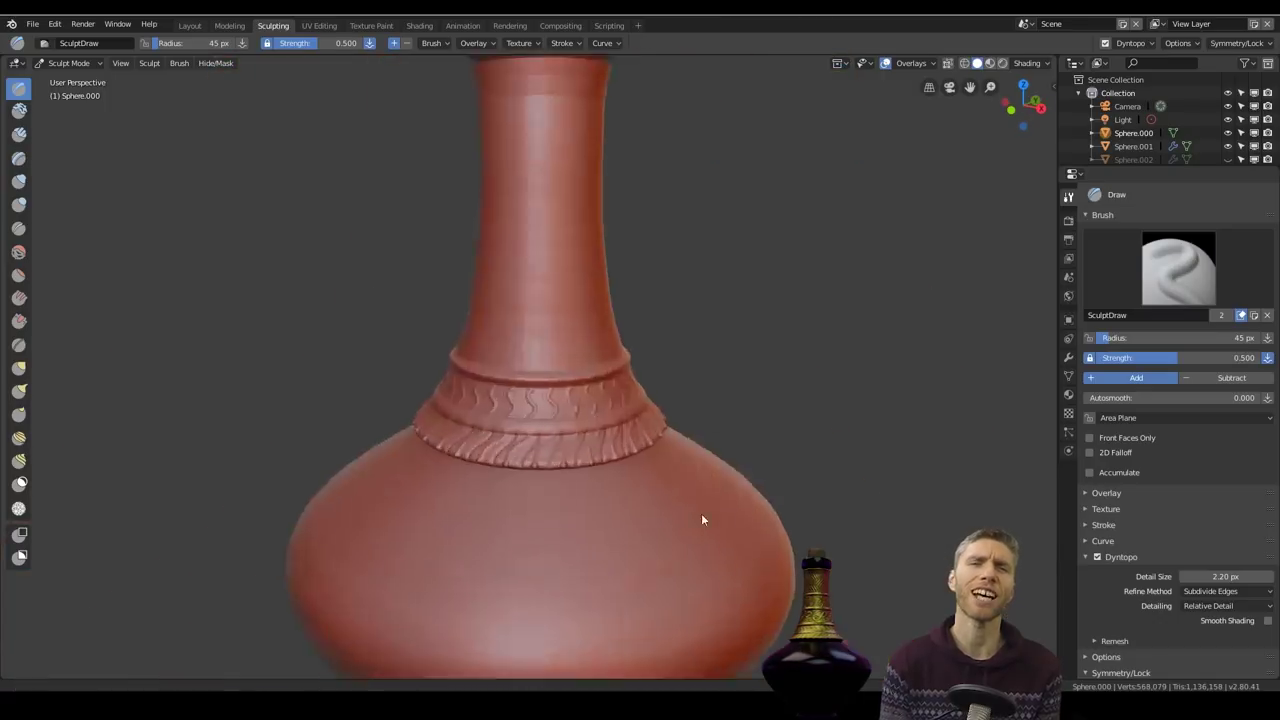
pyautogui.scroll(2, 701, 513)
pyautogui.scroll(1, 370, 326)
pyautogui.press('KP_1')
pyautogui.scroll(-2, 660, 295)
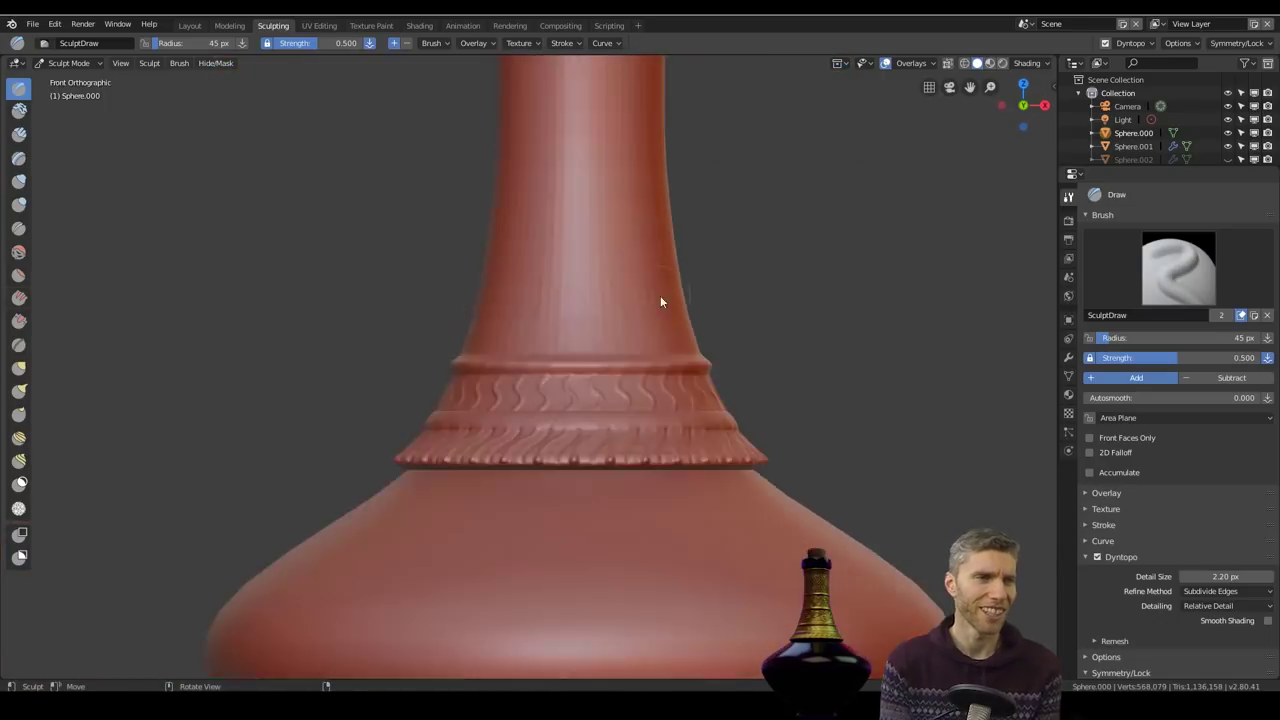
pyautogui.scroll(5, 460, 371)
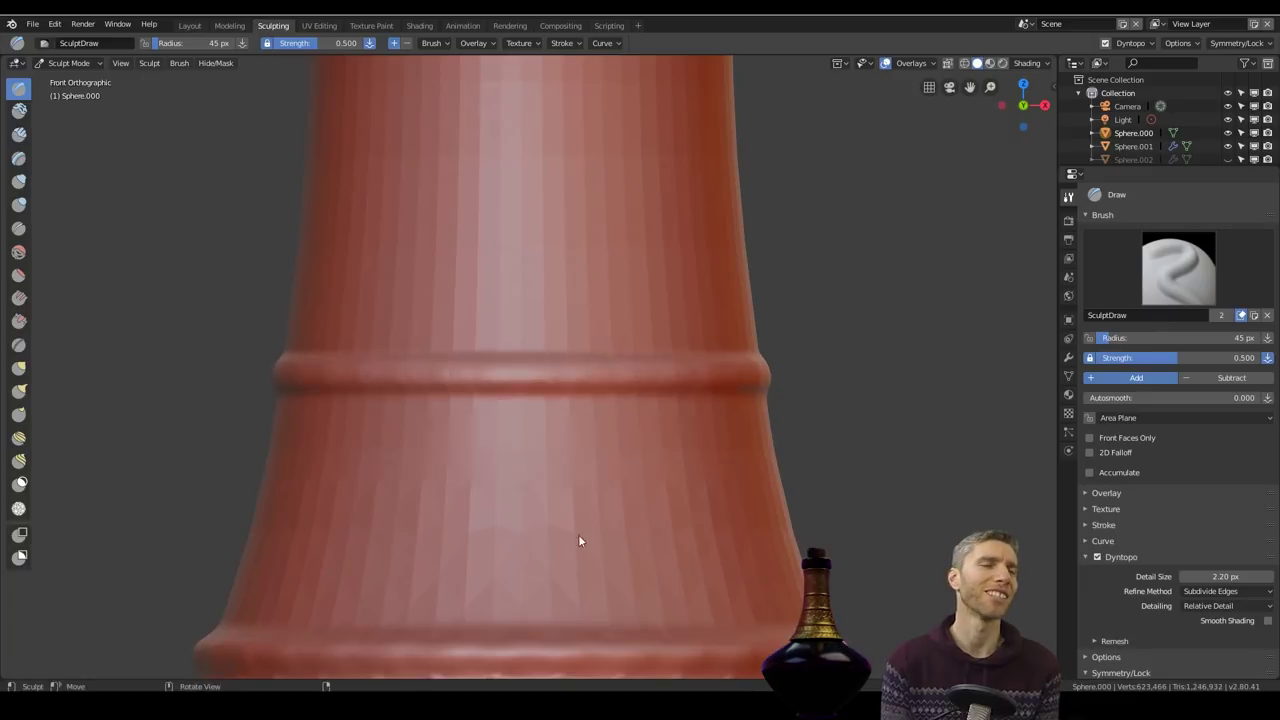
# Step: Set the Draw brush radius to 26 px and radial Z symmetry to 6, and sculpt a large spiral scroll between the upper two rings
pyautogui.keyDown('shift'); pyautogui.moveTo(578, 535); pyautogui.dragTo(600, 475, button='middle'); pyautogui.keyUp('shift')
pyautogui.press('f')
pyautogui.hotkey('ctrl', 'z')
pyautogui.scroll(-4, 1200, 560)
pyautogui.click(1218, 640)
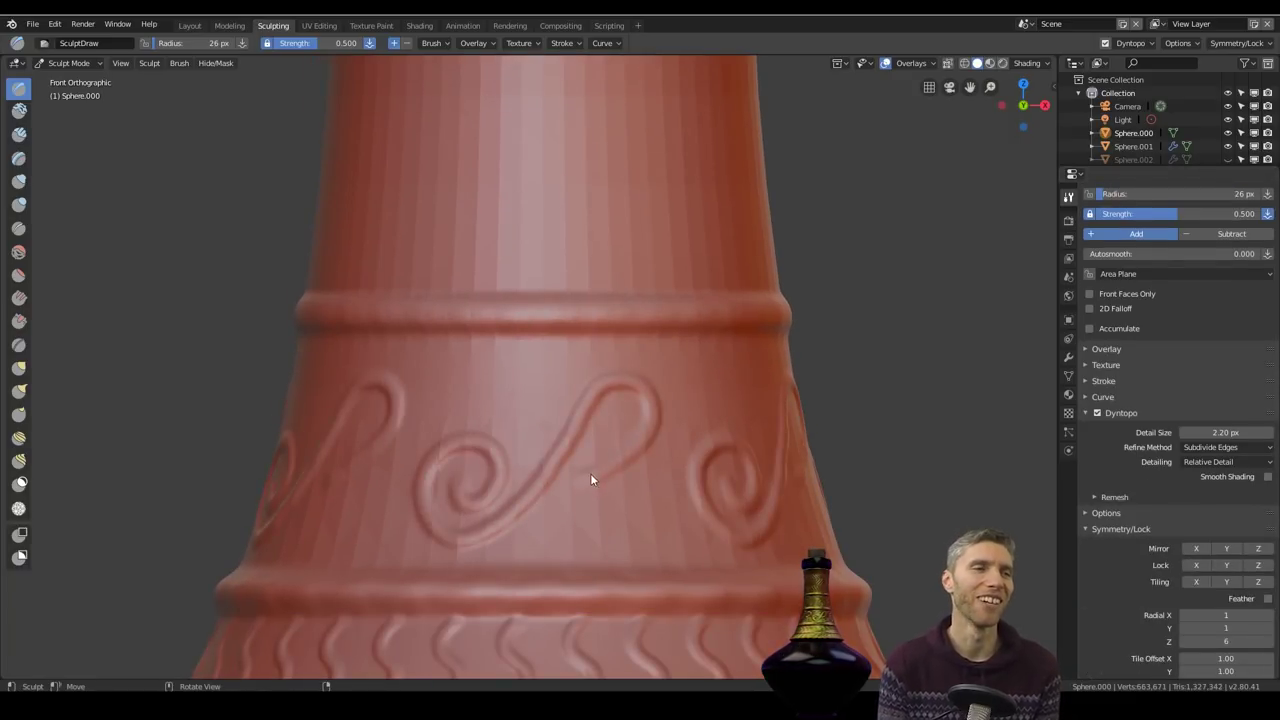
# Step: Add round beads to the large scroll's ends and sculpt a small C-shaped scroll with beaded ends below its loop
pyautogui.moveTo(466, 479); pyautogui.dragTo(468, 484)
pyautogui.scroll(-1, 650, 391)
pyautogui.scroll(3, 650, 391)
pyautogui.keyDown('shift'); pyautogui.moveTo(420, 465); pyautogui.dragTo(491, 356, button='middle'); pyautogui.keyUp('shift')
pyautogui.keyDown('shift'); pyautogui.moveTo(790, 420); pyautogui.dragTo(678, 400, button='middle'); pyautogui.keyUp('shift')
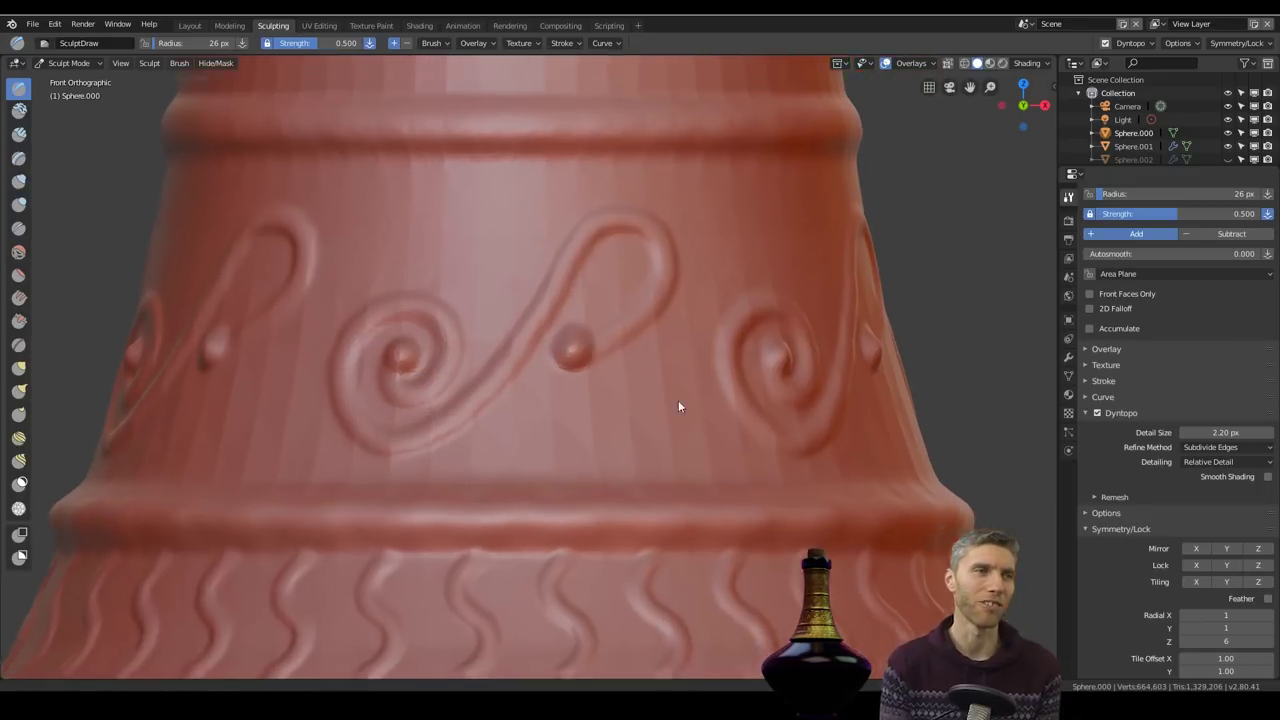
pyautogui.moveTo(636, 450)
pyautogui.mouseDown()
pyautogui.moveTo(602, 399)
pyautogui.moveTo(677, 443)
pyautogui.moveTo(680, 430)
pyautogui.mouseUp()
pyautogui.scroll(-9, 677, 433)
pyautogui.moveTo(684, 440); pyautogui.dragTo(663, 500, button='middle')
pyautogui.scroll(8, 615, 344)
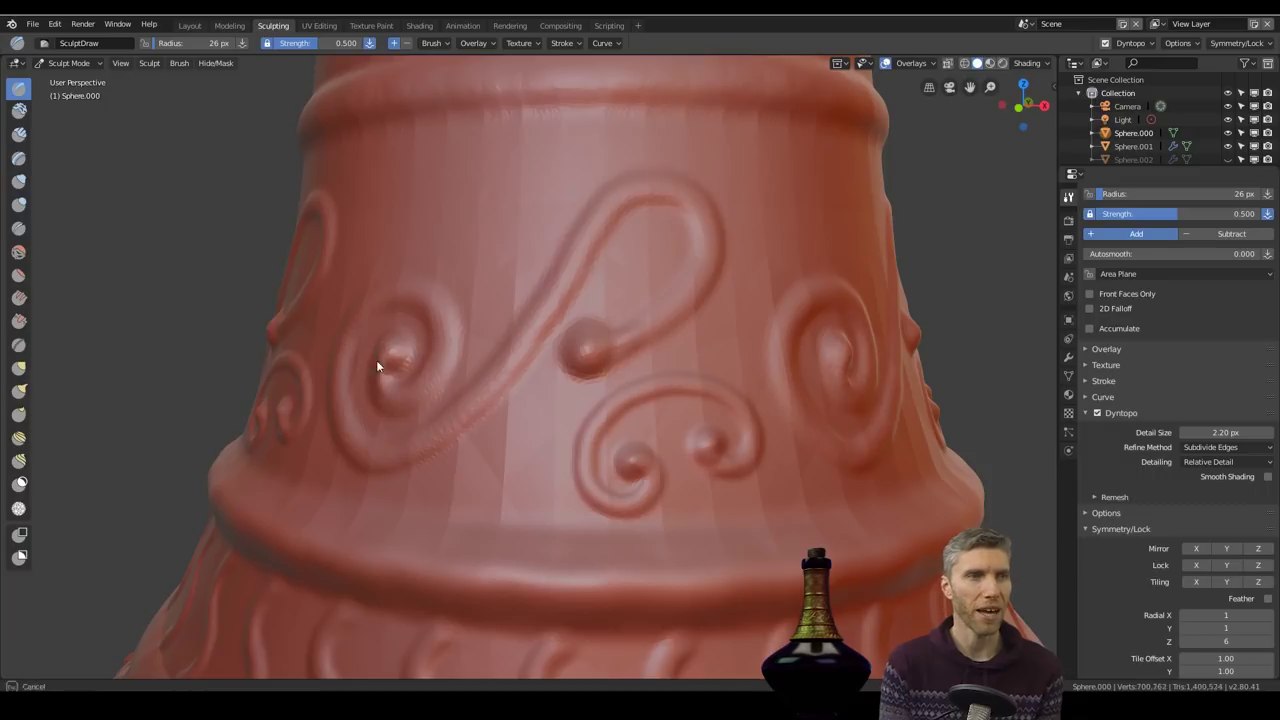
# Step: Build up the large scroll with repeated Draw strokes along its stem, loop and spiral
pyautogui.moveTo(700, 210); pyautogui.dragTo(575, 282)
pyautogui.moveTo(440, 340)
pyautogui.mouseDown(button='middle')
pyautogui.moveTo(608, 395)
pyautogui.moveTo(410, 440)
pyautogui.mouseUp(button='middle')
pyautogui.scroll(2, 400, 475)
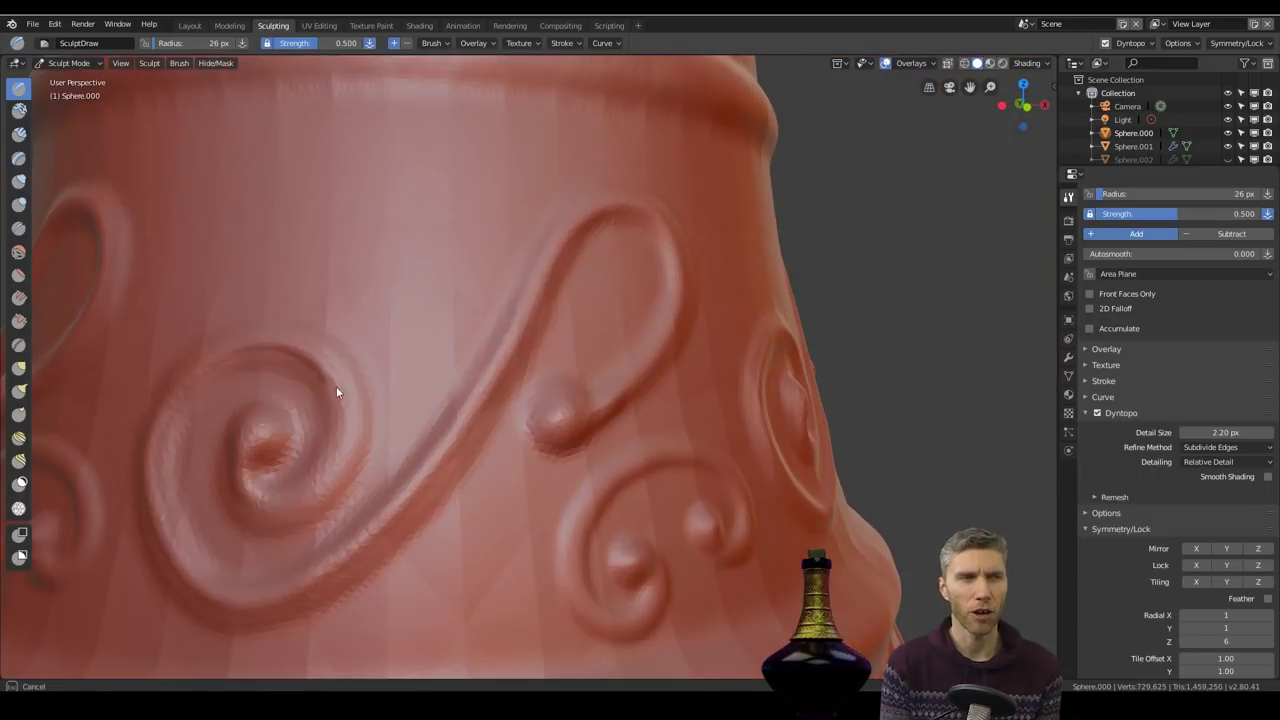
pyautogui.moveTo(336, 386); pyautogui.dragTo(265, 455)
pyautogui.scroll(-4, 300, 440)
pyautogui.scroll(-4, 573, 564)
pyautogui.scroll(5, 612, 432)
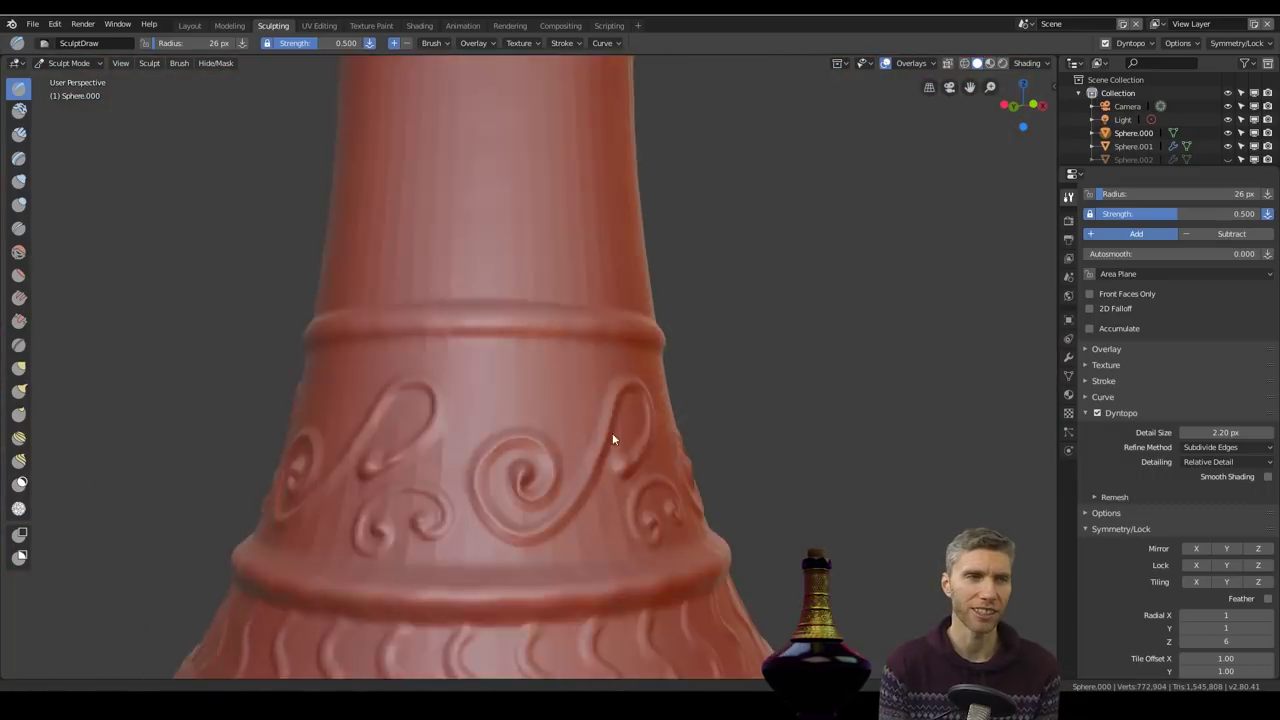
# Step: Sculpt a small S-shaped scroll with curled ends above the large spiral, just below the upper ring
pyautogui.scroll(-5, 432, 426)
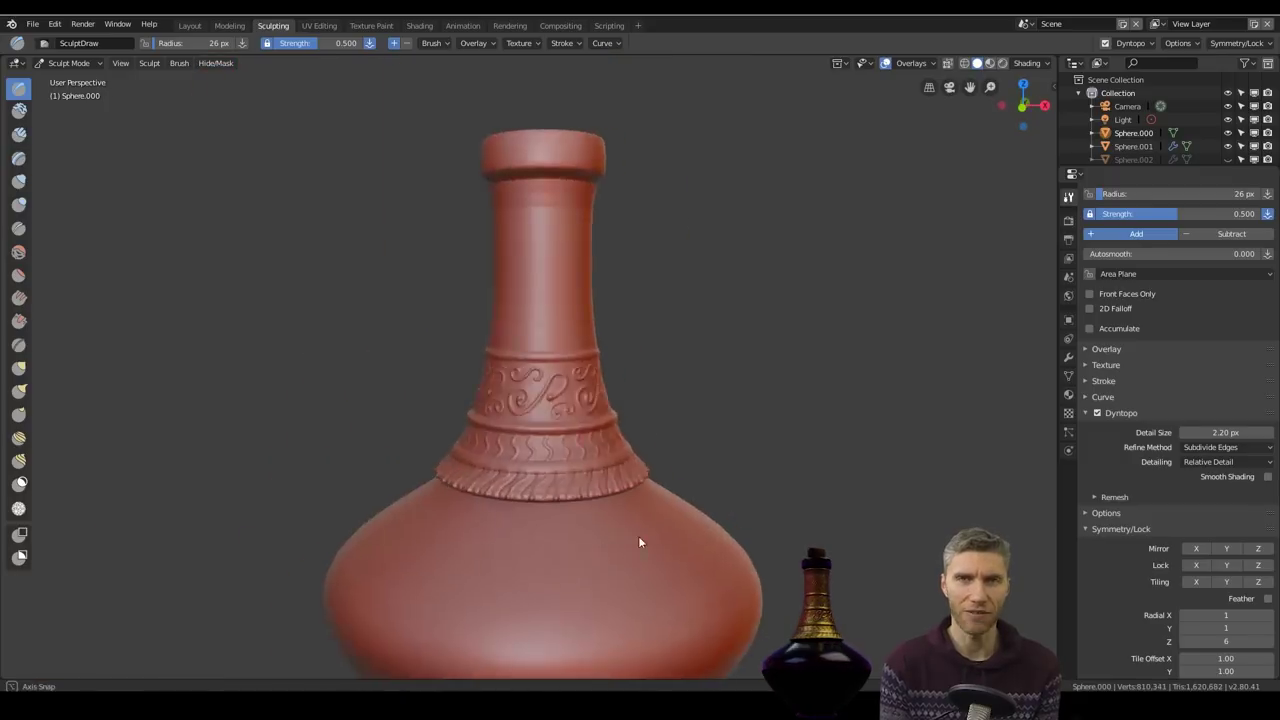
pyautogui.scroll(5, 638, 536)
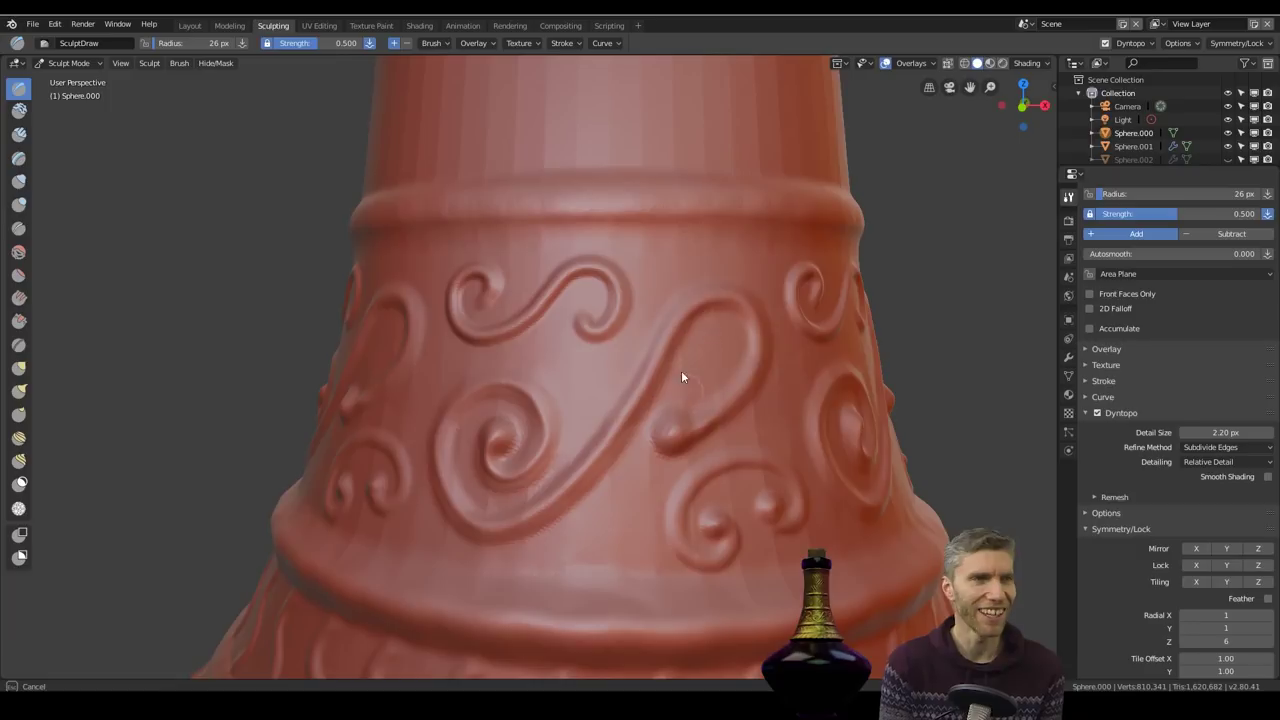
pyautogui.moveTo(787, 592); pyautogui.dragTo(793, 588, button='middle')
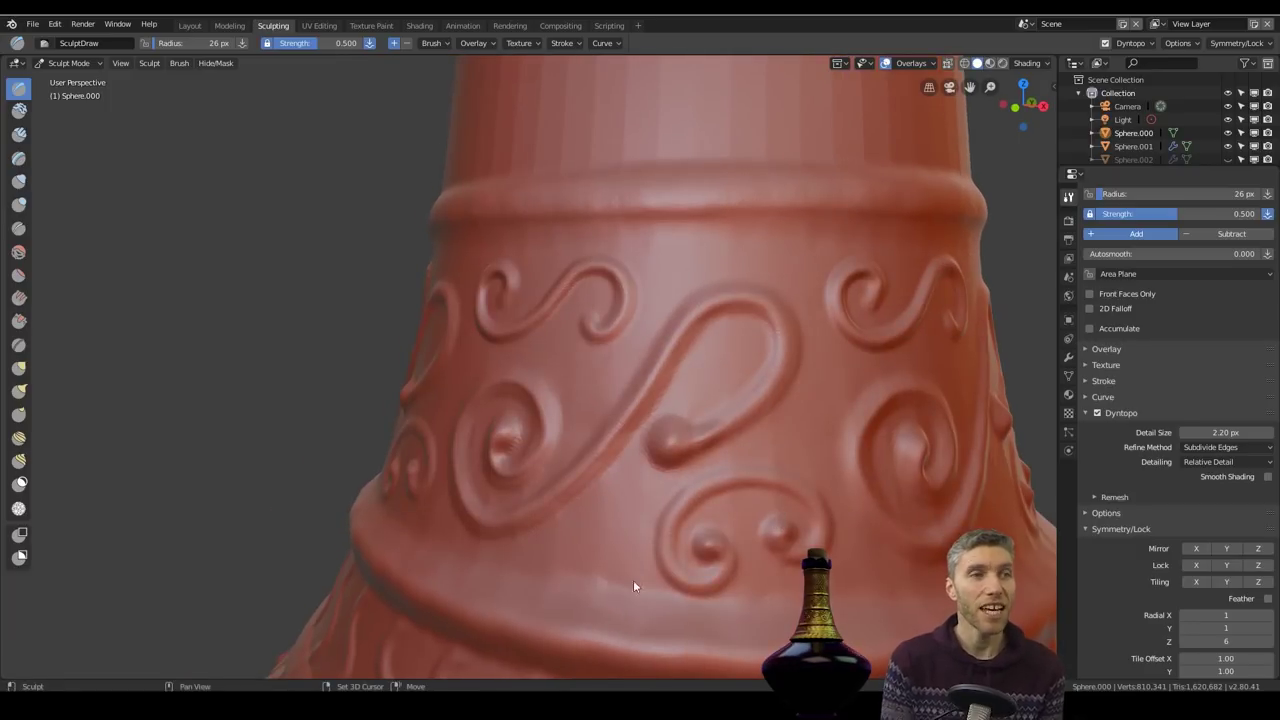
pyautogui.moveTo(633, 586); pyautogui.dragTo(203, 503, button='middle')
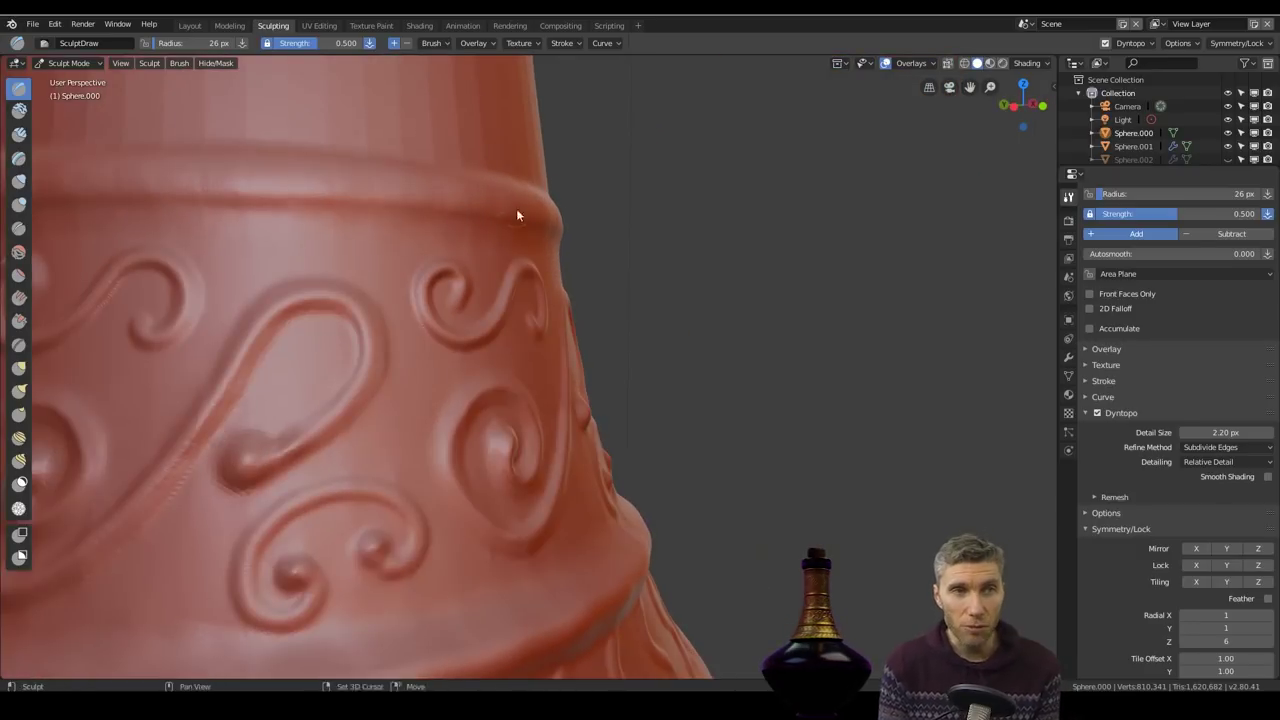
pyautogui.scroll(-6, 500, 250)
pyautogui.scroll(1, 660, 480)
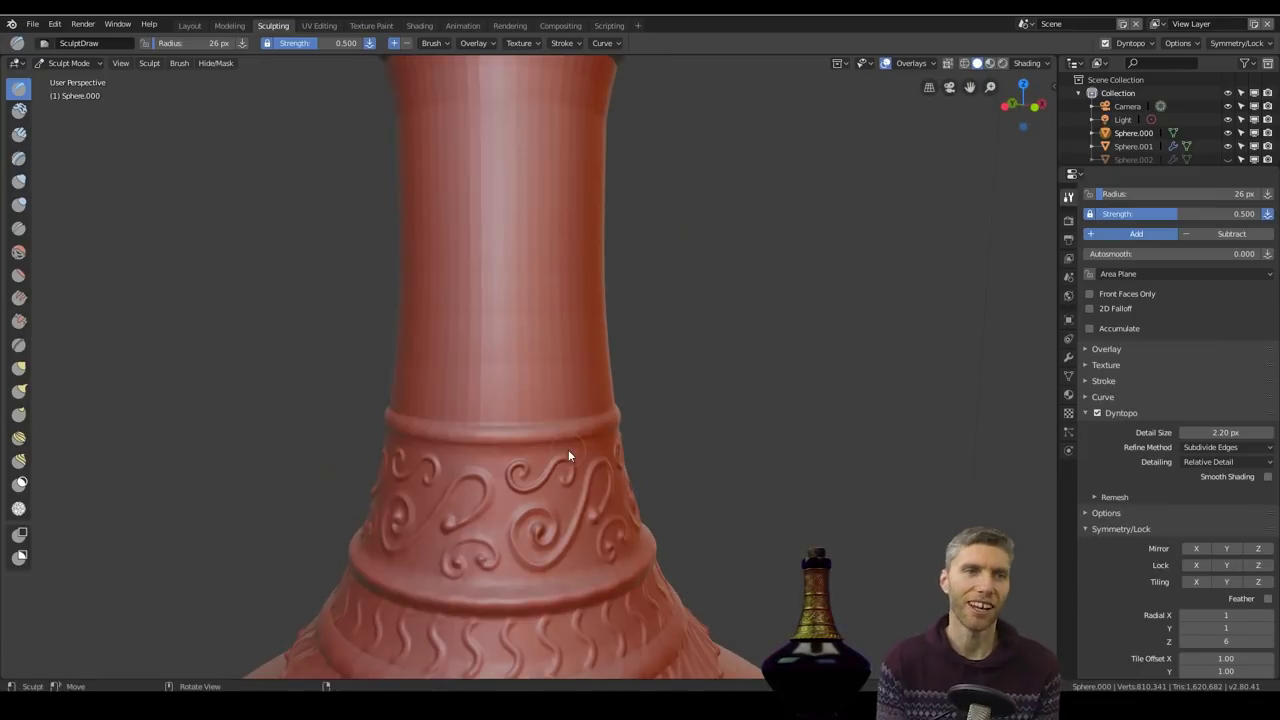
# Step: Refine the plain upper neck with the Simplify brush at 78 px and constant detail resolution 100, and return Dyntopo to relative detail
pyautogui.write('0')
pyautogui.press('Return')
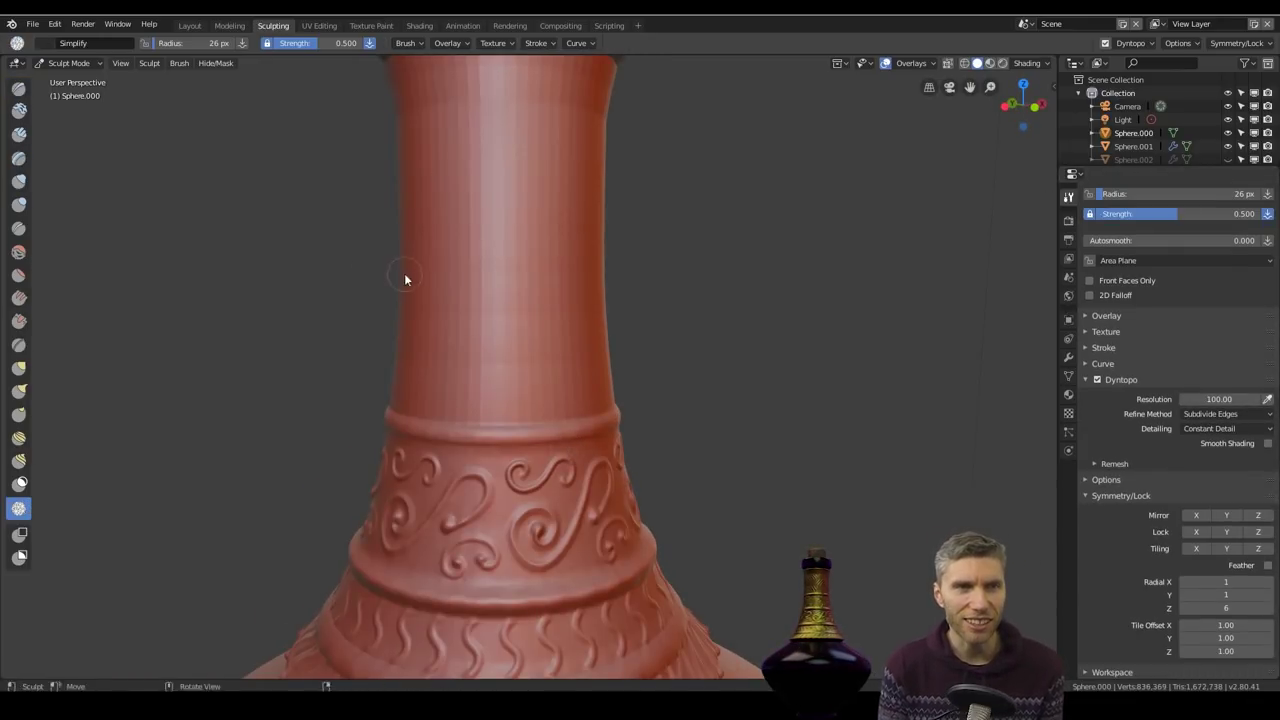
pyautogui.moveTo(429, 380); pyautogui.dragTo(450, 378)
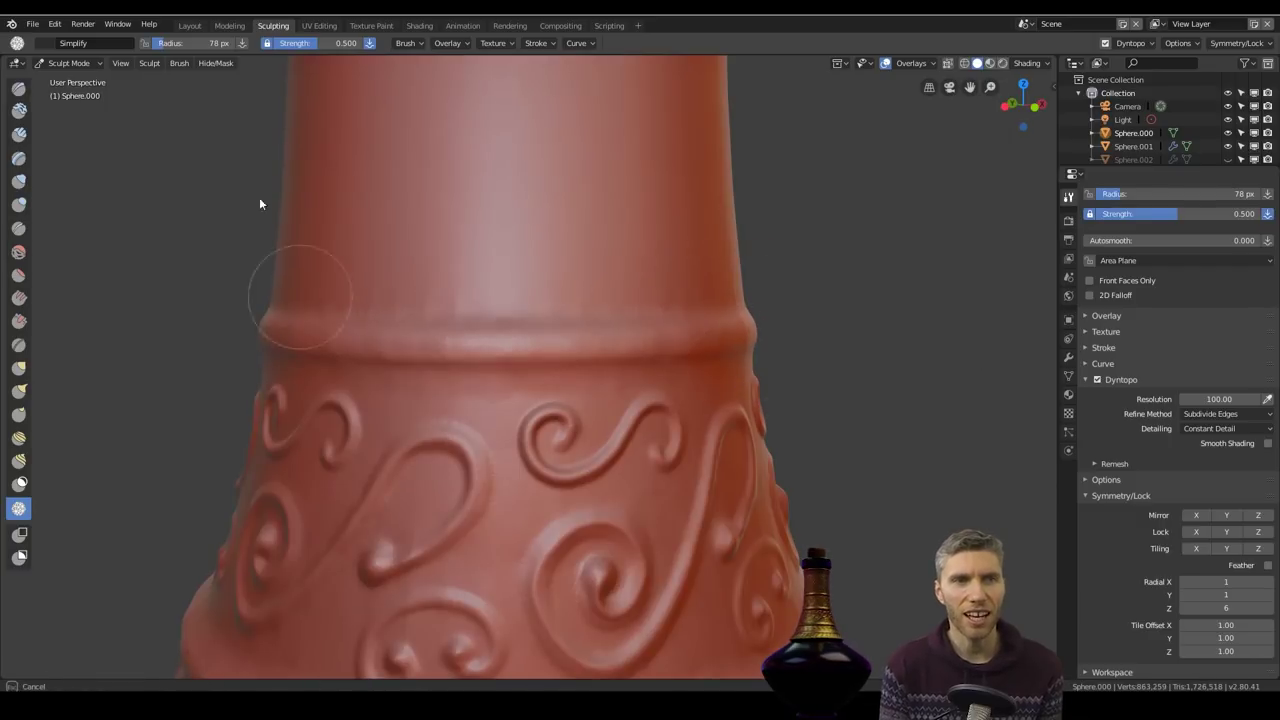
pyautogui.click(1246, 430)
pyautogui.click(1228, 396)
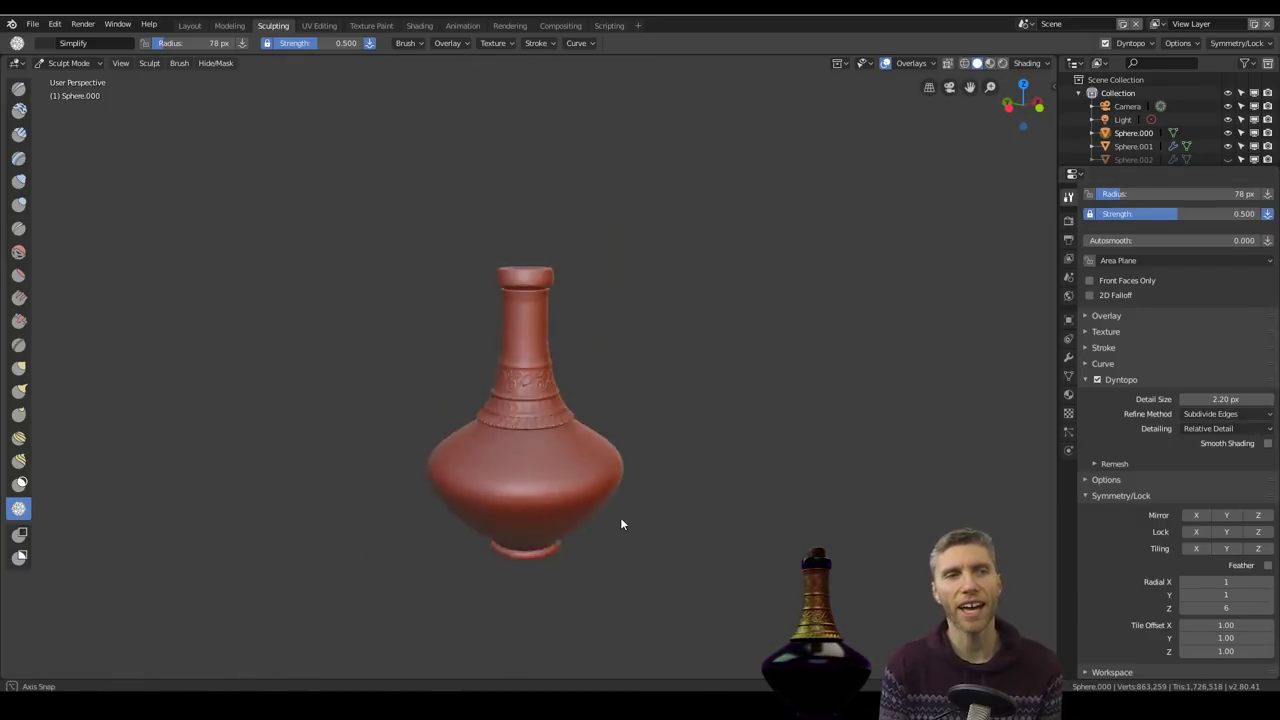
# Step: Sculpt a further raised ring around the neck above the scroll band with the Draw brush at 28 px
pyautogui.moveTo(620, 517); pyautogui.dragTo(612, 376, button='middle')
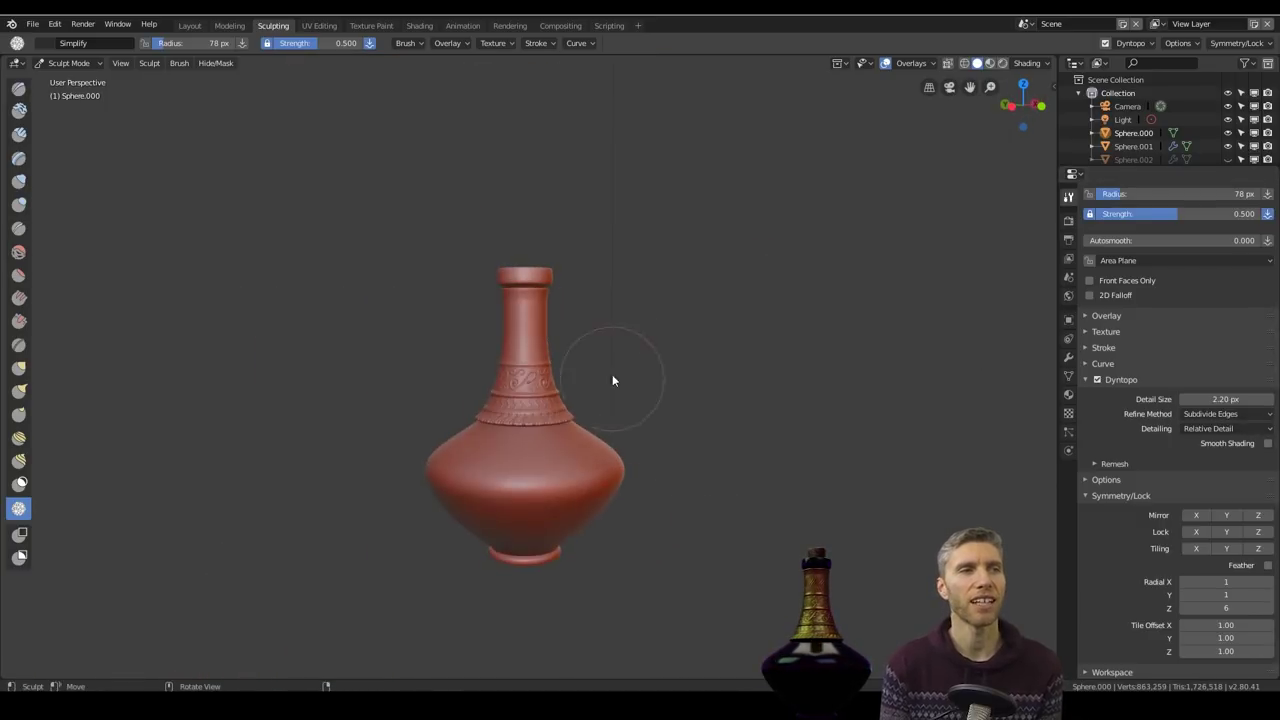
pyautogui.scroll(7, 612, 374)
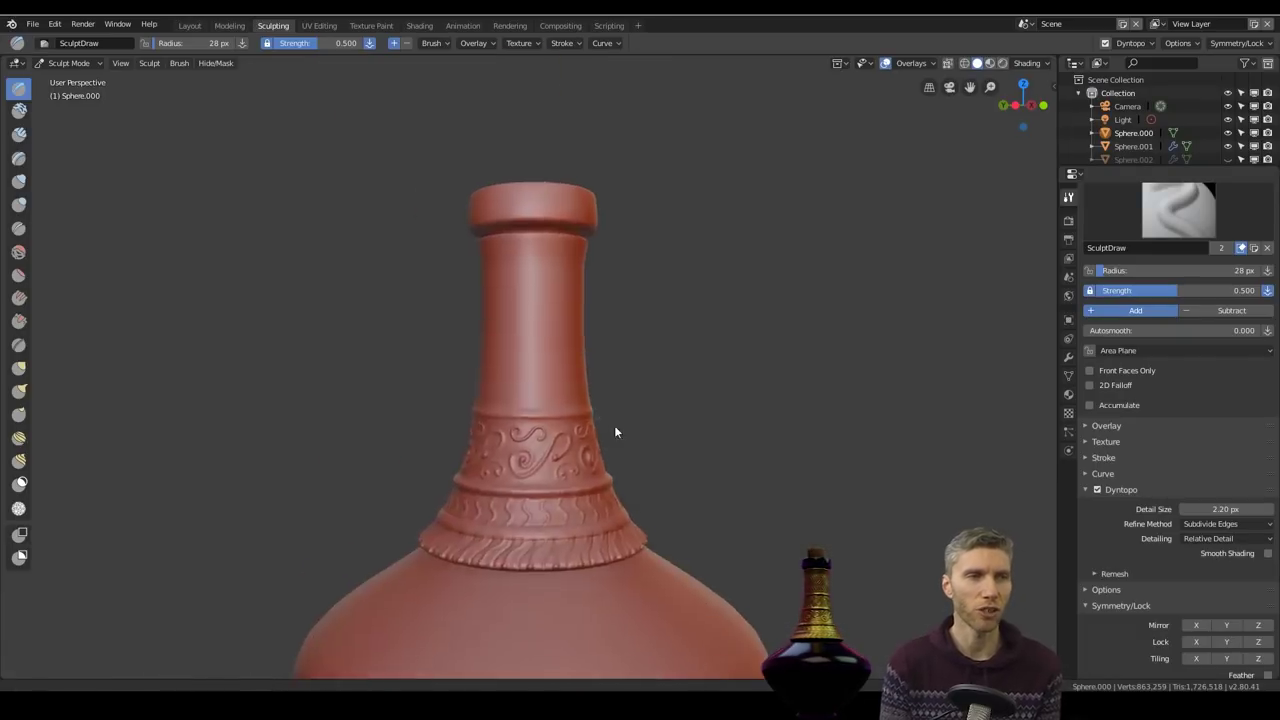
pyautogui.scroll(4, 614, 425)
pyautogui.moveTo(486, 337); pyautogui.dragTo(456, 337)
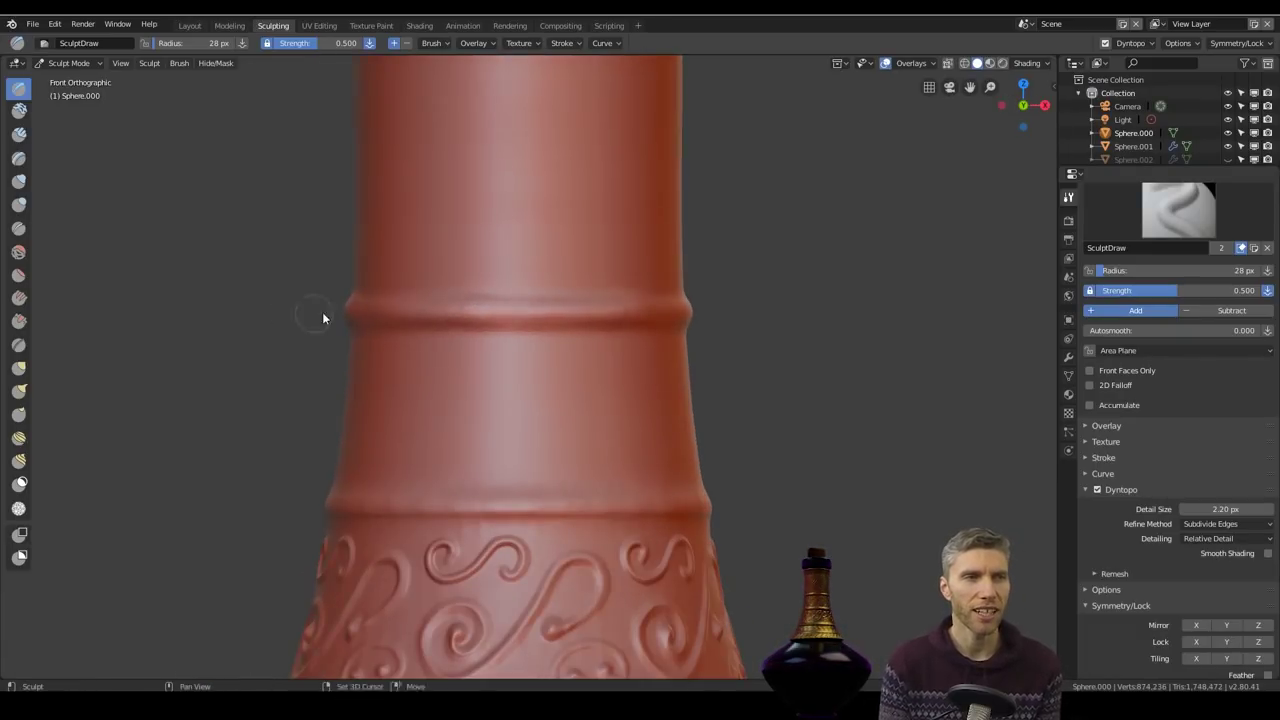
# Step: Sculpt repeating vertical wavy ridges around the neck between the top two rings
pyautogui.moveTo(745, 325); pyautogui.dragTo(577, 380, button='middle')
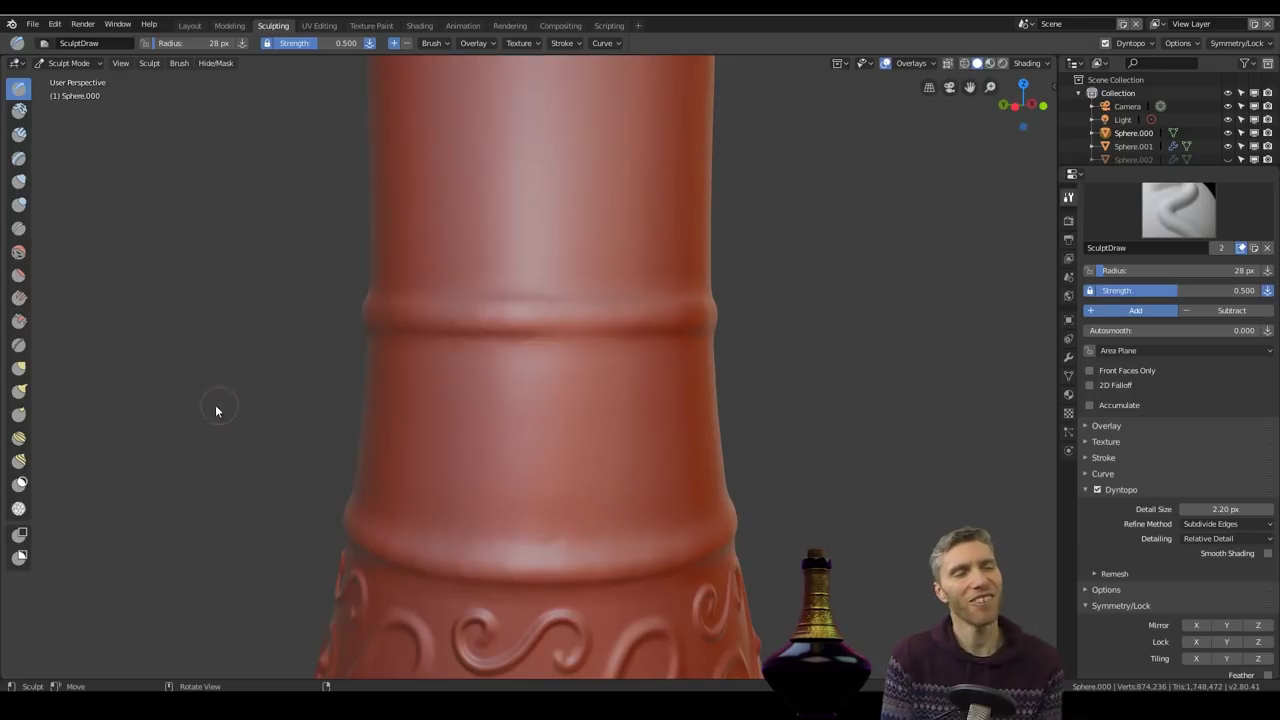
pyautogui.moveTo(797, 320)
pyautogui.mouseDown(button='middle')
pyautogui.moveTo(823, 295)
pyautogui.moveTo(797, 330)
pyautogui.mouseUp(button='middle')
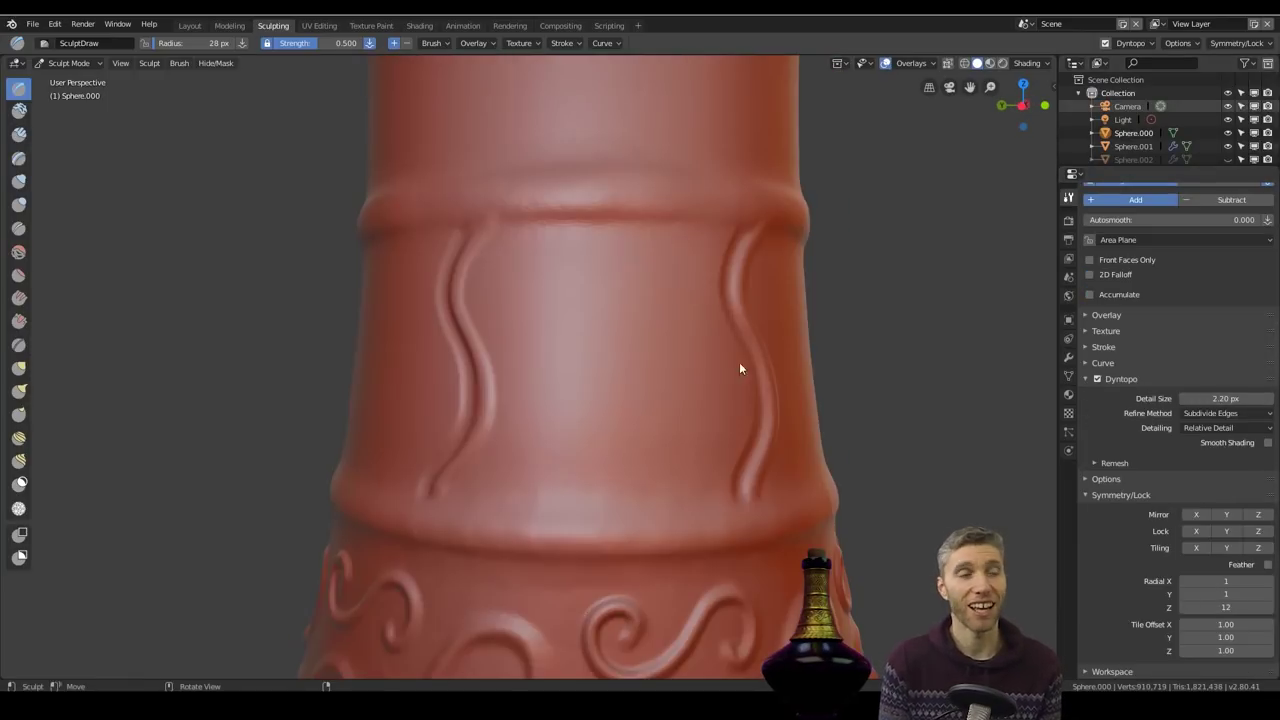
pyautogui.moveTo(739, 362); pyautogui.dragTo(548, 370)
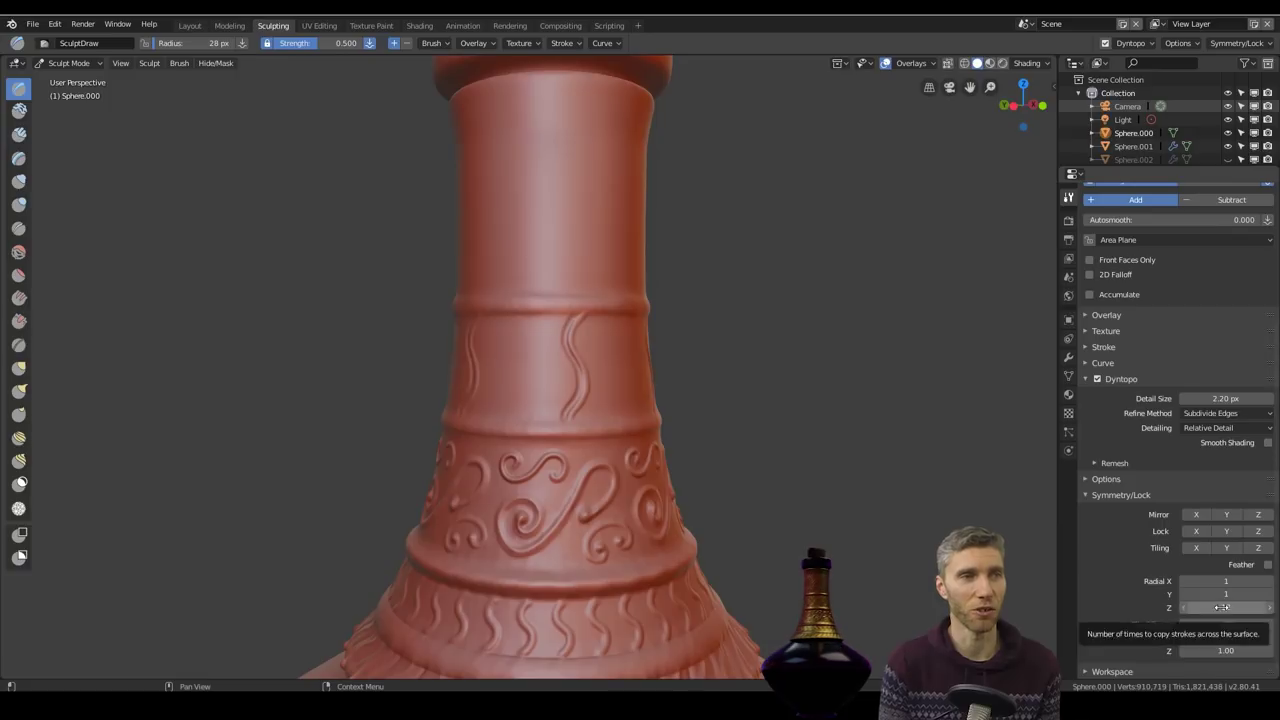
# Step: Set radial Z symmetry to 6 and sculpt a curving vine that links neighboring vertical wavy ridges
pyautogui.doubleClick(1222, 607)
pyautogui.write('3')
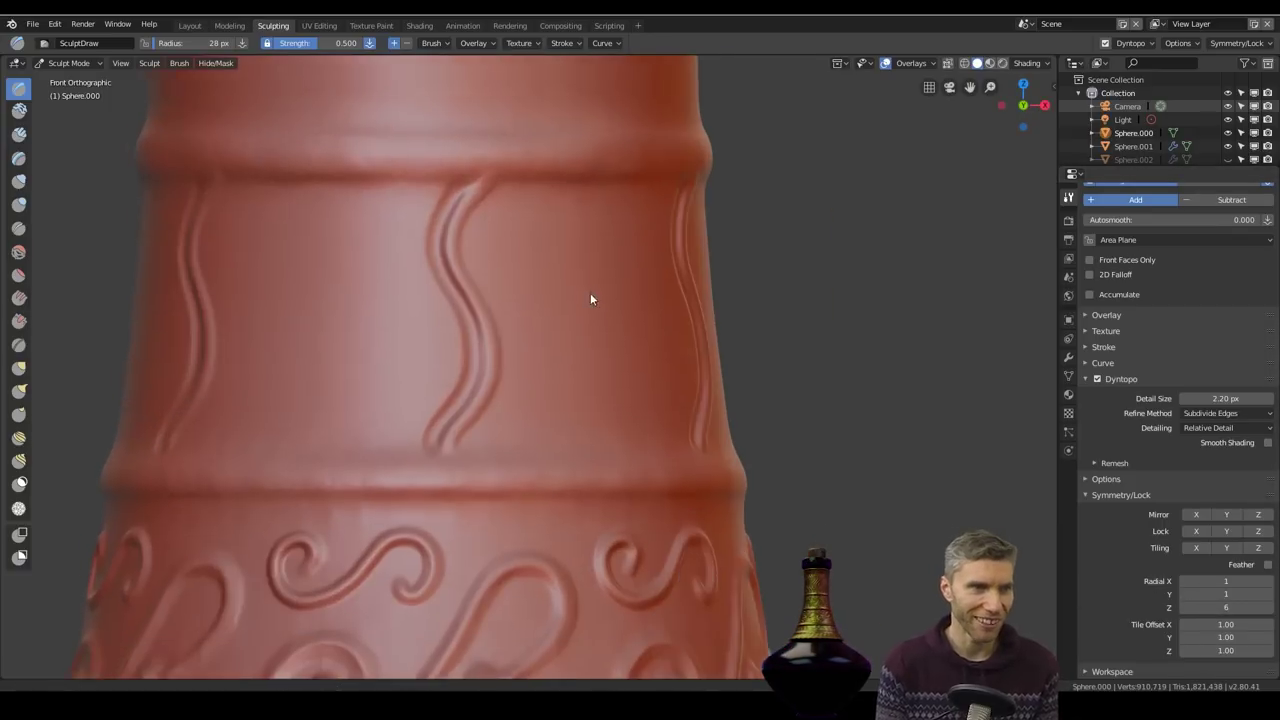
pyautogui.moveTo(488, 346); pyautogui.dragTo(590, 313)
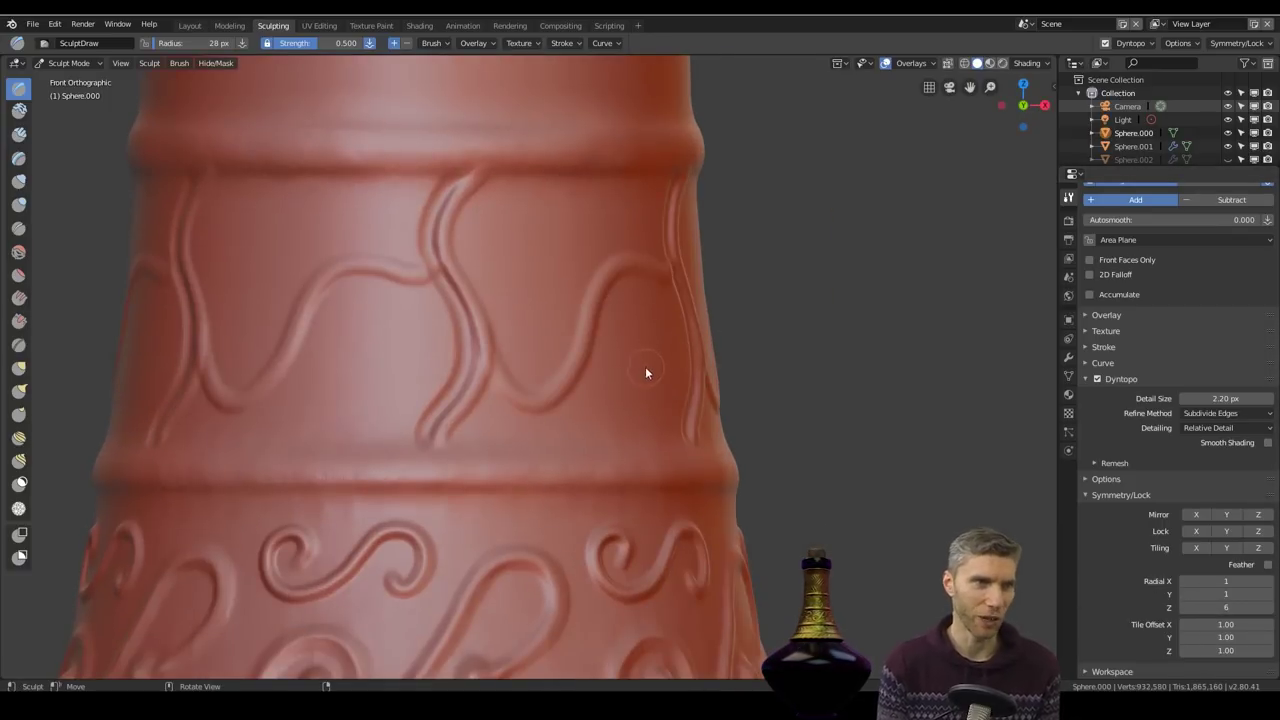
# Step: Reduce the Draw brush to 19 px and sculpt nested leaf outlines beside the vertical ridges plus a curling tendril above the vine
pyautogui.press('f')
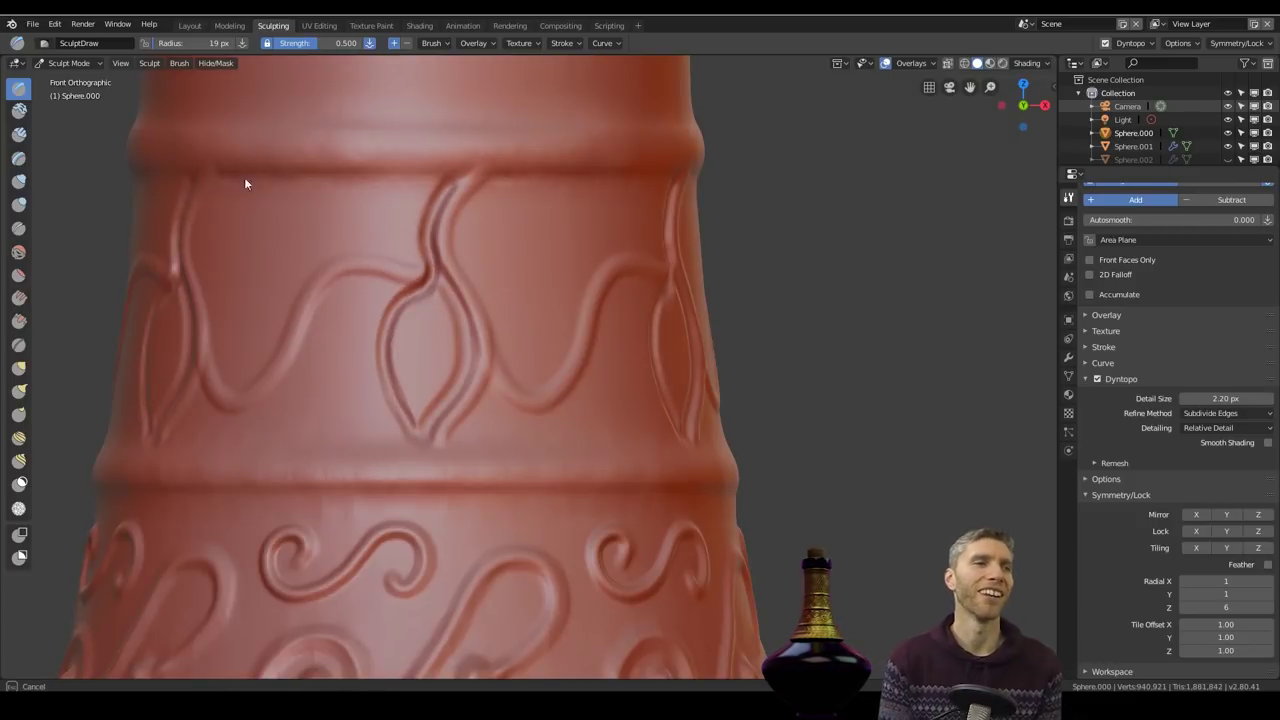
pyautogui.moveTo(615, 285); pyautogui.dragTo(499, 288, button='middle')
pyautogui.keyDown('ctrl'); pyautogui.moveTo(446, 182); pyautogui.dragTo(407, 456, button='middle'); pyautogui.keyUp('ctrl')
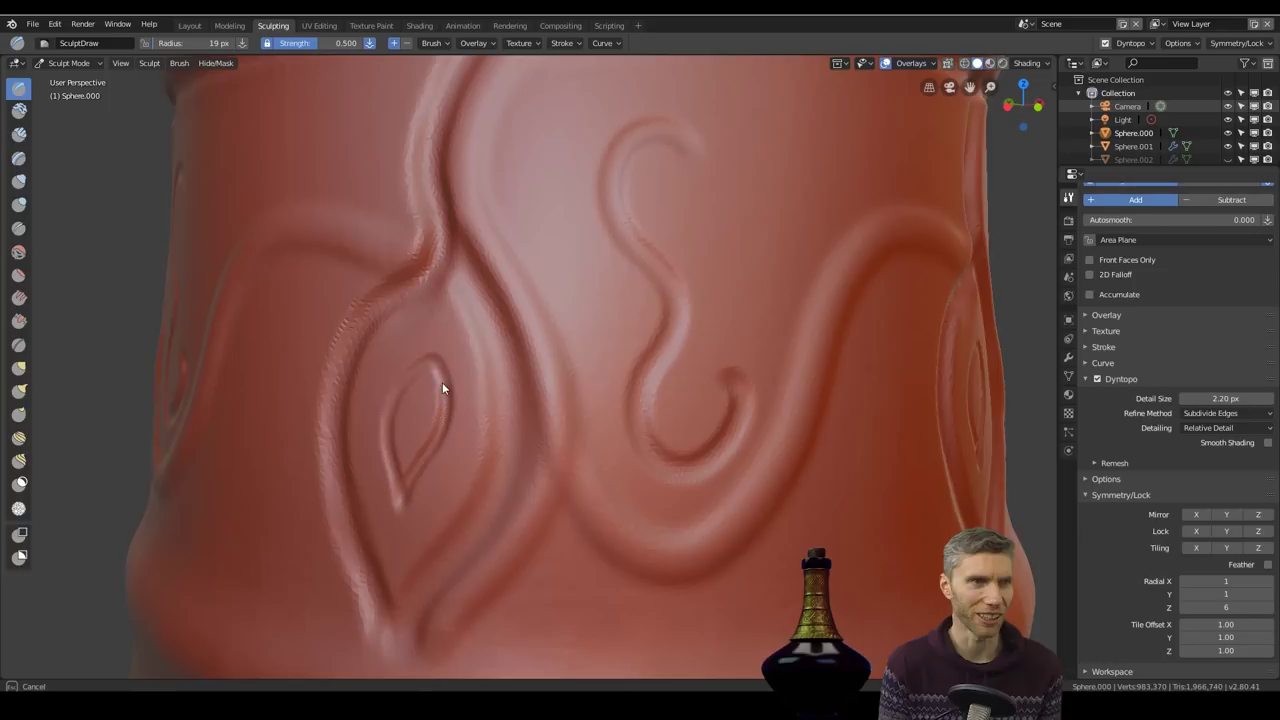
pyautogui.moveTo(414, 467); pyautogui.dragTo(433, 316)
# Step: Extend the tendril up to the ring, coil its lower end, and add spiral and looping curls above the vine
pyautogui.moveTo(433, 316)
pyautogui.keyDown('ctrl'); pyautogui.mouseDown(button='middle')
pyautogui.moveTo(619, 458)
pyautogui.moveTo(530, 300)
pyautogui.mouseUp(button='middle'); pyautogui.keyUp('ctrl')
pyautogui.moveTo(462, 208); pyautogui.dragTo(525, 219)
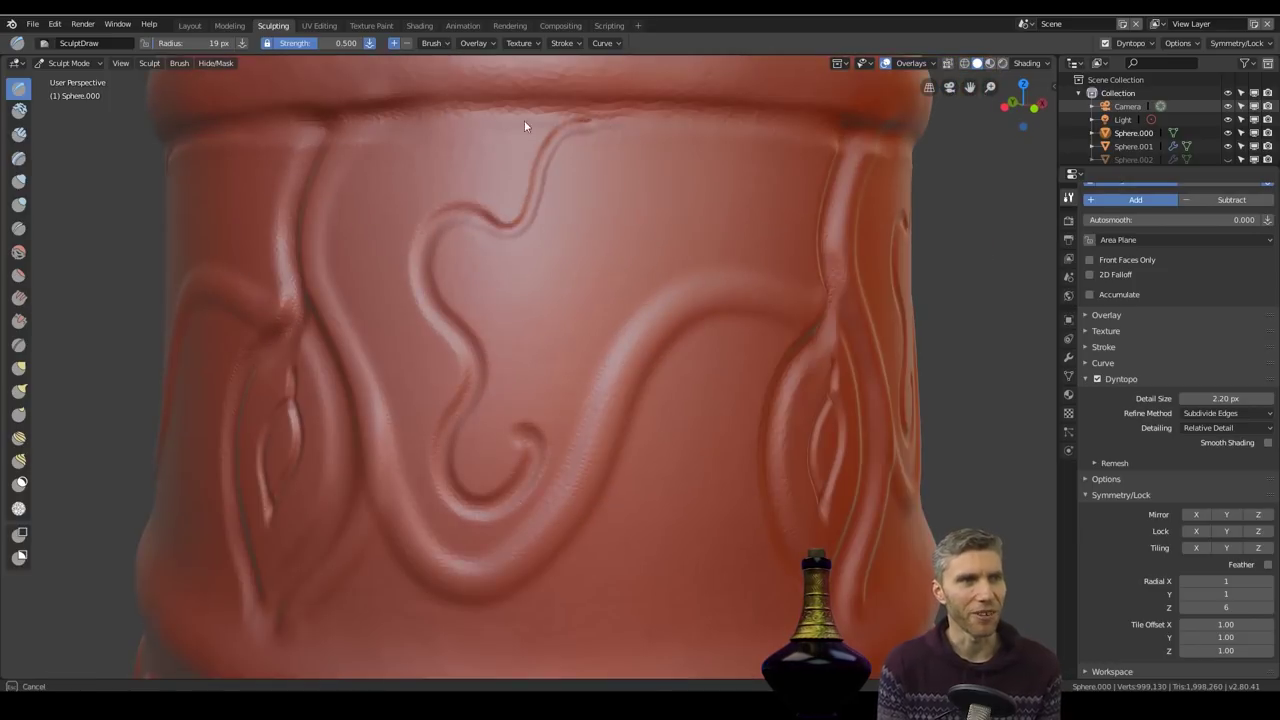
pyautogui.moveTo(554, 143); pyautogui.dragTo(631, 292, button='middle')
pyautogui.click(476, 42)
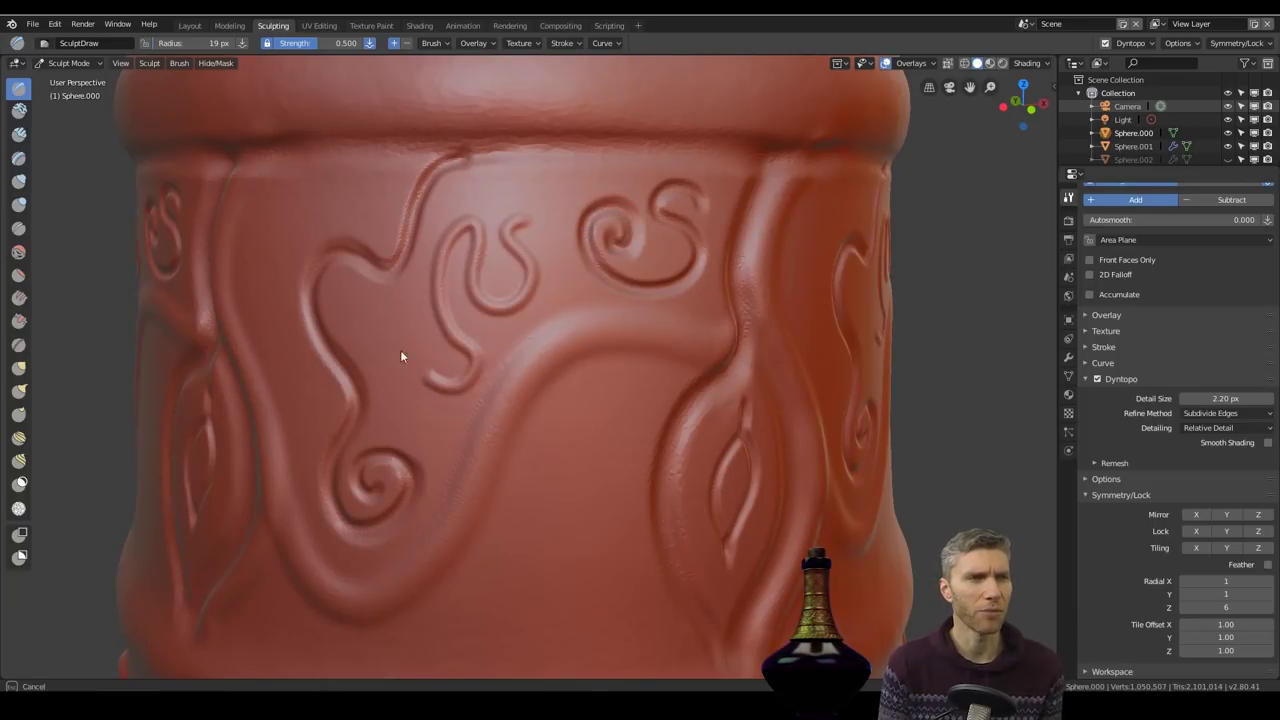
pyautogui.scroll(2, 577, 252)
pyautogui.moveTo(592, 295)
pyautogui.mouseDown(button='middle')
pyautogui.moveTo(577, 252)
pyautogui.moveTo(624, 508)
pyautogui.mouseUp(button='middle')
# Step: Try sculpting a small curl beneath the upper ring with different Smooth Stroke settings, undoing the attempts
pyautogui.click(565, 43)
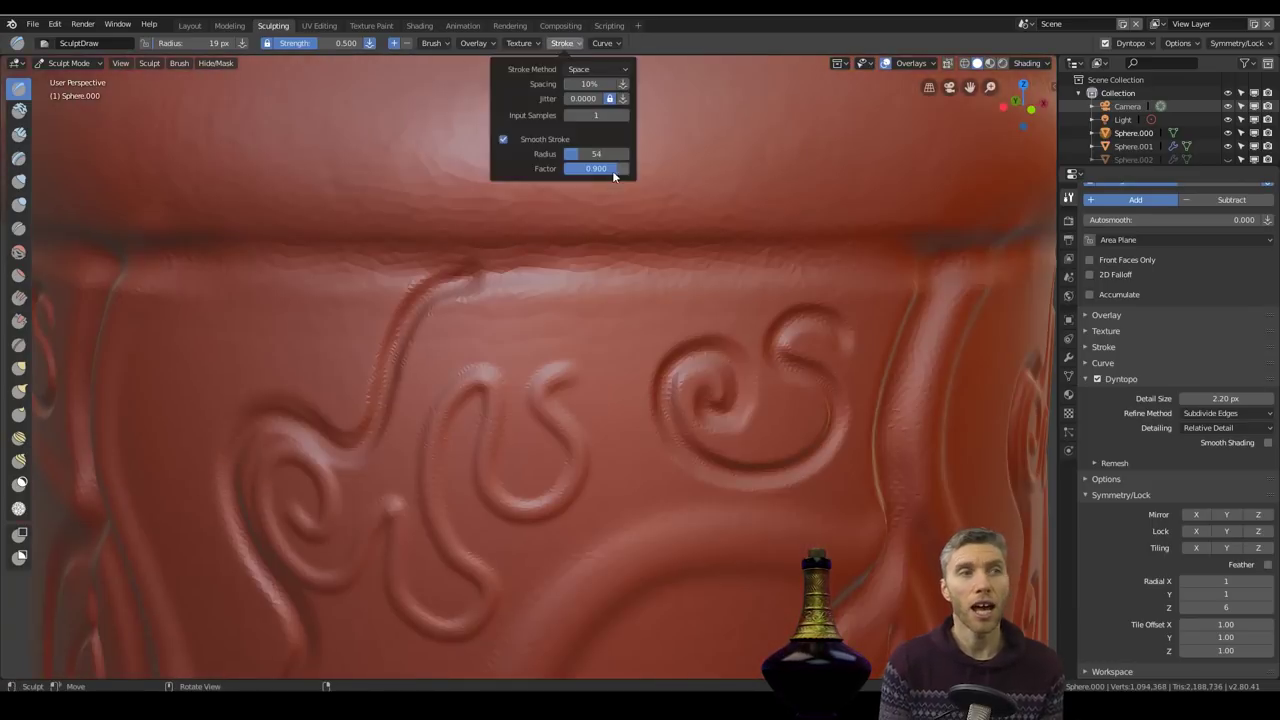
pyautogui.moveTo(567, 333); pyautogui.dragTo(613, 434)
pyautogui.hotkey('ctrl', 'z')
pyautogui.click(567, 43)
pyautogui.moveTo(553, 333); pyautogui.dragTo(521, 323)
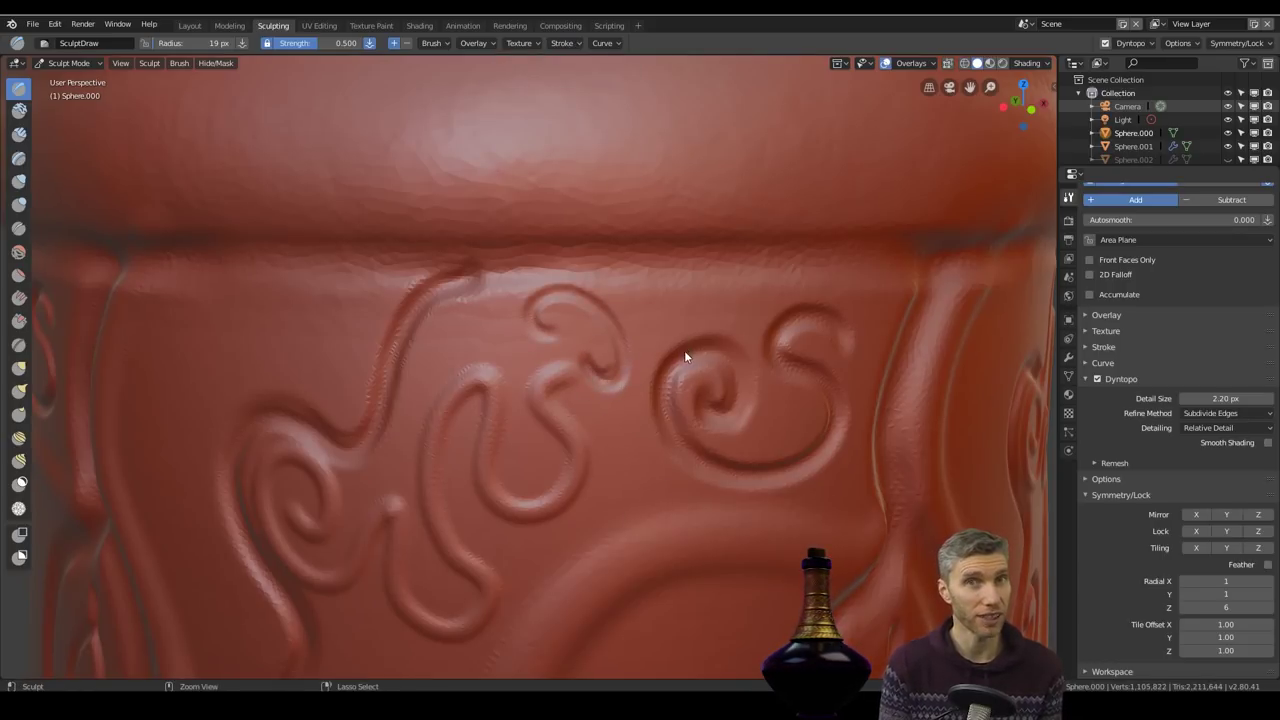
pyautogui.hotkey('ctrl', 'z')
# Step: Toggle Smooth Stroke again and fill the area above the vine with small curls and ringed beads
pyautogui.scroll(-2, 684, 352)
pyautogui.keyDown('shift'); pyautogui.moveTo(628, 540); pyautogui.dragTo(595, 335, button='middle'); pyautogui.keyUp('shift')
pyautogui.click(565, 43)
pyautogui.click(519, 137)
pyautogui.scroll(2, 586, 137)
pyautogui.keyDown('shift'); pyautogui.moveTo(586, 137); pyautogui.dragTo(564, 269, button='middle'); pyautogui.keyUp('shift')
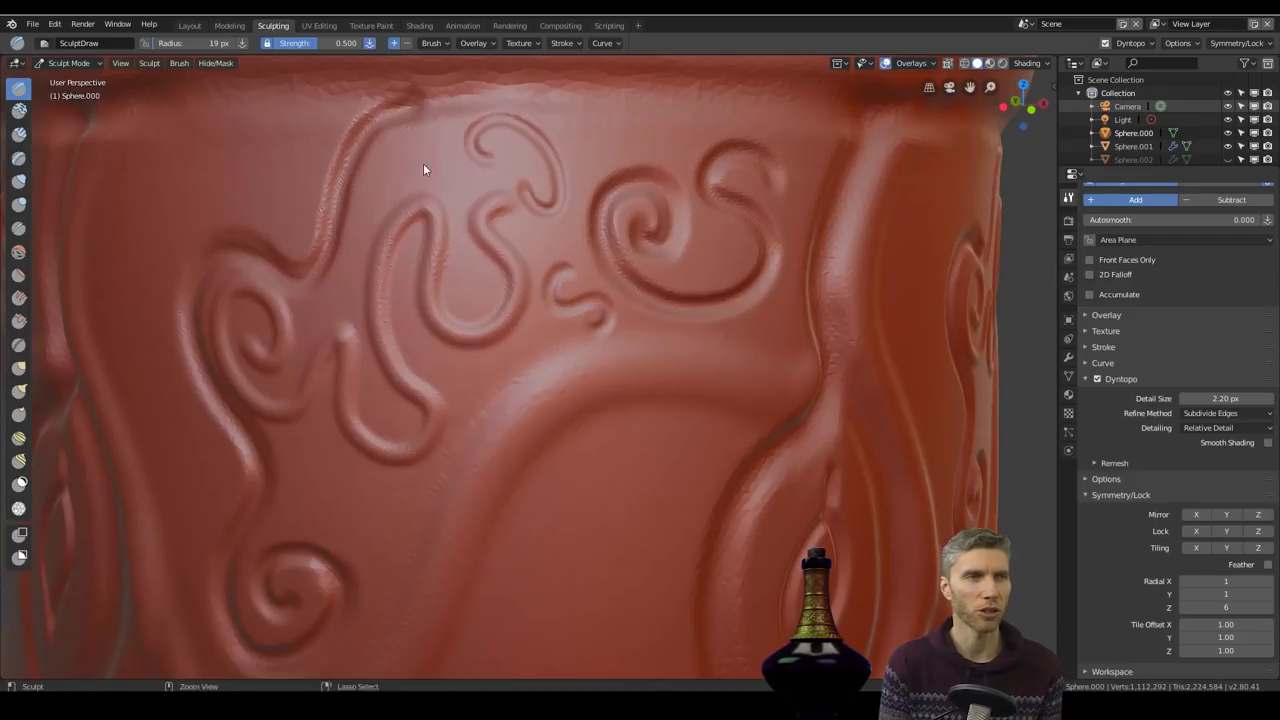
pyautogui.moveTo(382, 403); pyautogui.dragTo(453, 305, button='middle')
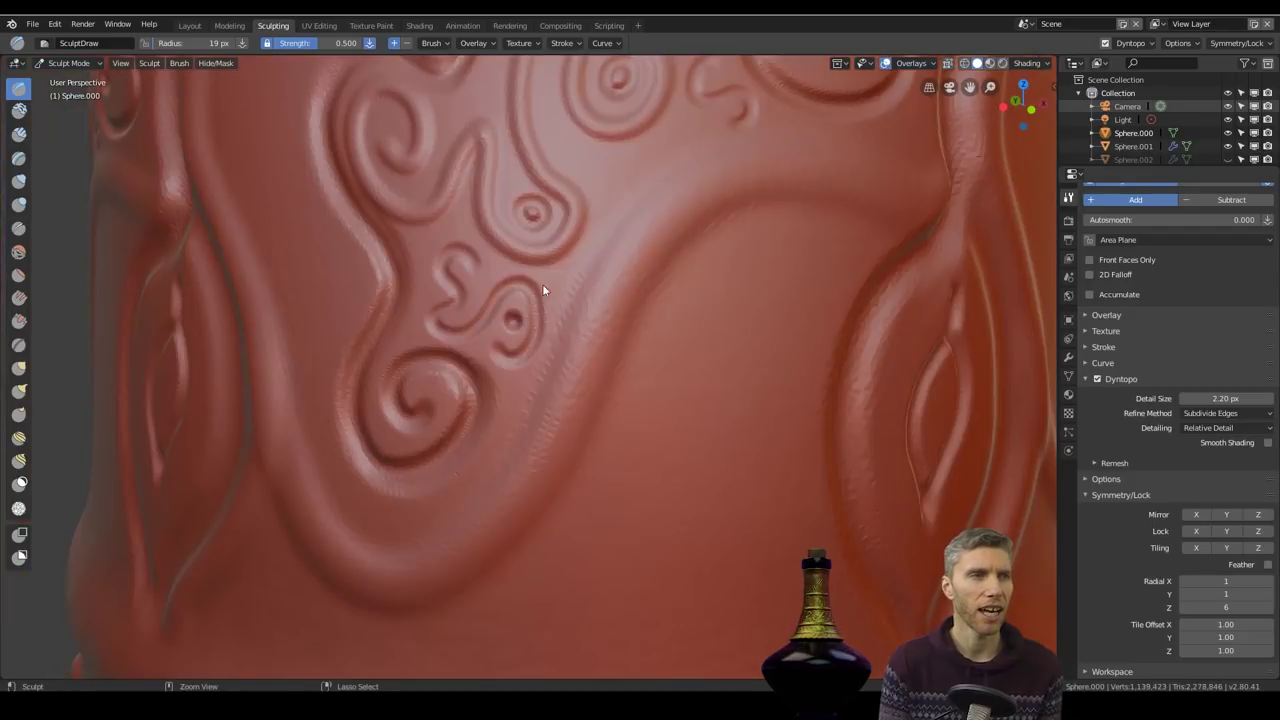
# Step: Fill the gap between the vine and the hanging tendril with a small S-shaped curl and beads
pyautogui.scroll(-5, 542, 284)
pyautogui.moveTo(542, 284); pyautogui.dragTo(642, 283, button='middle')
pyautogui.scroll(2, 642, 283)
pyautogui.moveTo(643, 268); pyautogui.dragTo(536, 240)
pyautogui.keyDown('ctrl'); pyautogui.moveTo(544, 400); pyautogui.dragTo(764, 178, button='middle'); pyautogui.keyUp('ctrl')
pyautogui.moveTo(561, 361); pyautogui.dragTo(564, 333, button='middle')
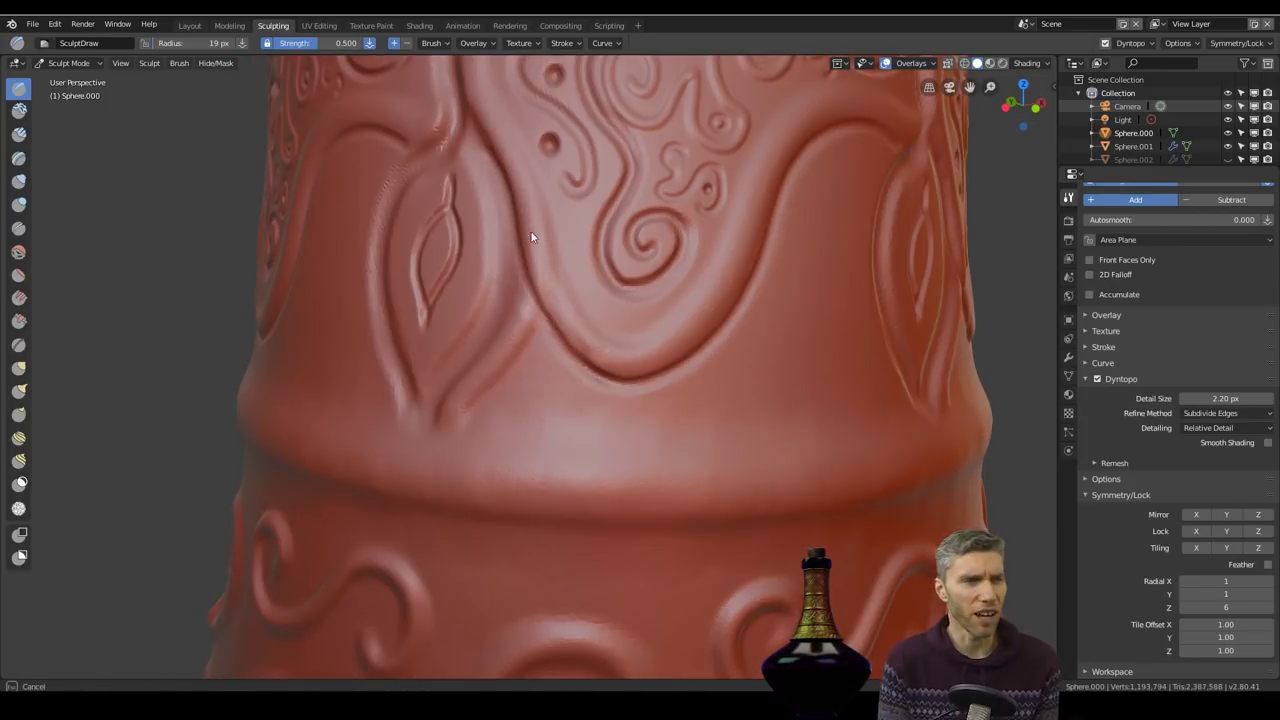
# Step: Reduce the Draw brush to 15 px and cover the area beneath the vine with curls, spirals and ringed beads
pyautogui.keyDown('ctrl'); pyautogui.moveTo(531, 237); pyautogui.dragTo(620, 294, button='middle'); pyautogui.keyUp('ctrl')
pyautogui.moveTo(536, 397)
pyautogui.keyDown('ctrl'); pyautogui.mouseDown(button='middle')
pyautogui.moveTo(566, 267)
pyautogui.moveTo(718, 478)
pyautogui.moveTo(694, 231)
pyautogui.moveTo(684, 271)
pyautogui.moveTo(513, 452)
pyautogui.moveTo(658, 296)
pyautogui.mouseUp(button='middle'); pyautogui.keyUp('ctrl')
pyautogui.moveTo(670, 267); pyautogui.dragTo(607, 350)
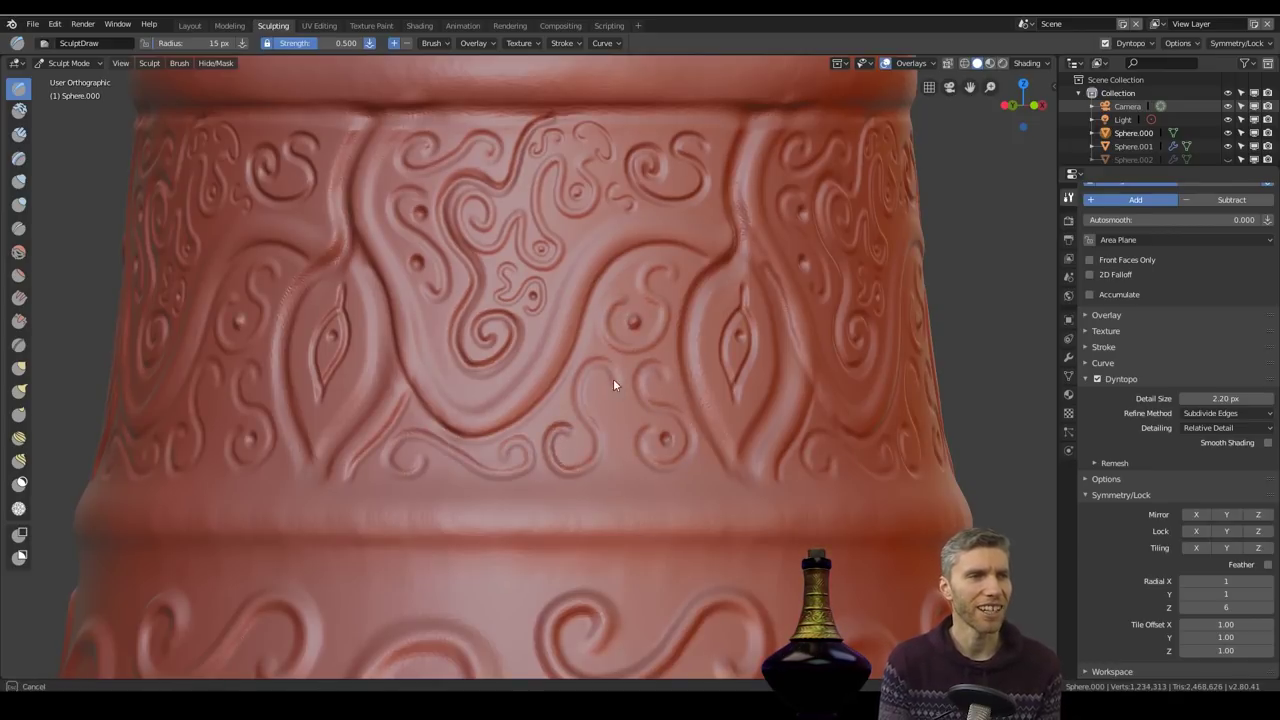
pyautogui.moveTo(403, 477); pyautogui.dragTo(575, 374, button='middle')
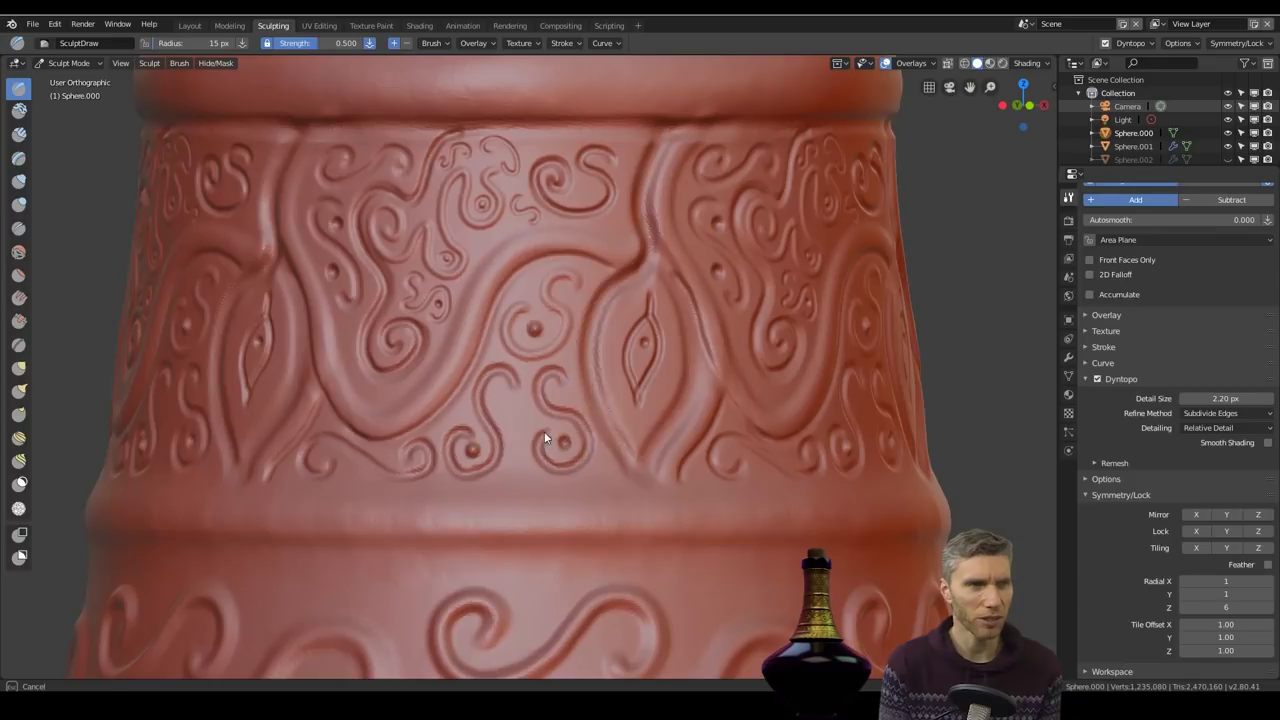
# Step: Save the file and review the ornamented neck sleeve from a distance and close up
pyautogui.keyDown('ctrl'); pyautogui.moveTo(704, 372); pyautogui.dragTo(690, 530, button='middle'); pyautogui.keyUp('ctrl')
pyautogui.moveTo(690, 530); pyautogui.dragTo(770, 536, button='middle')
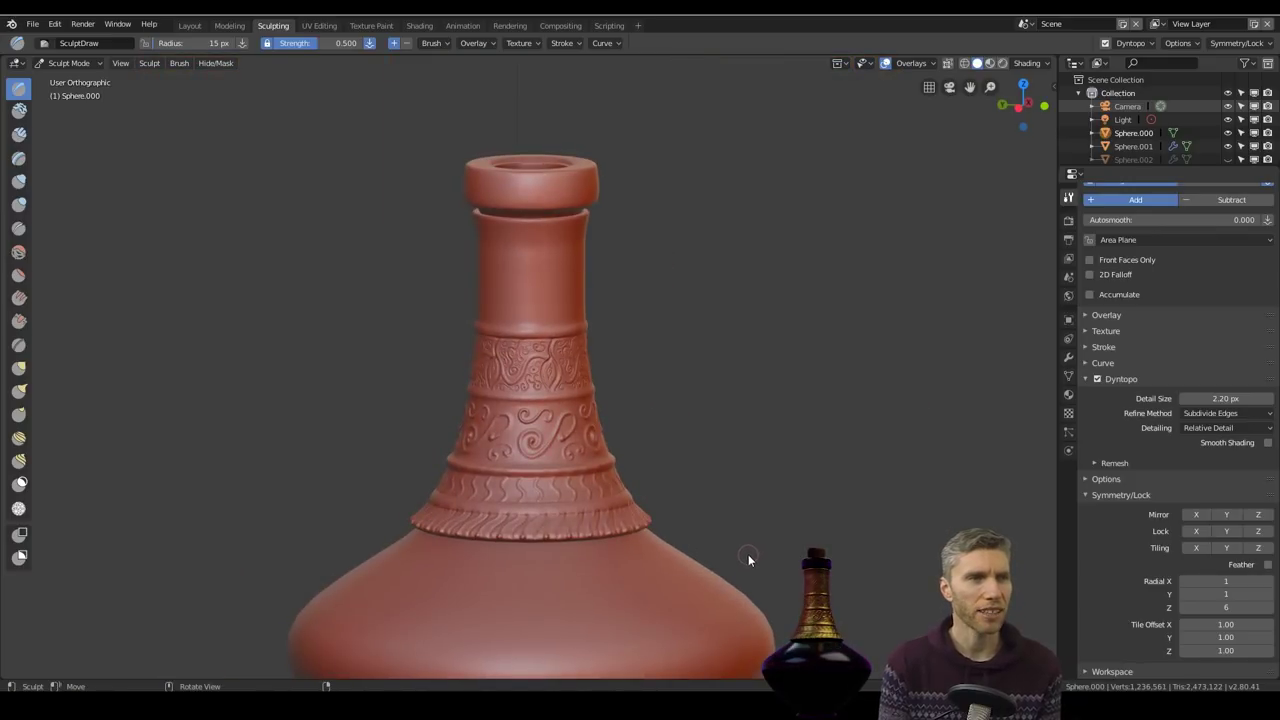
pyautogui.click(33, 24)
pyautogui.click(56, 128)
pyautogui.moveTo(698, 333); pyautogui.dragTo(699, 392, button='middle')
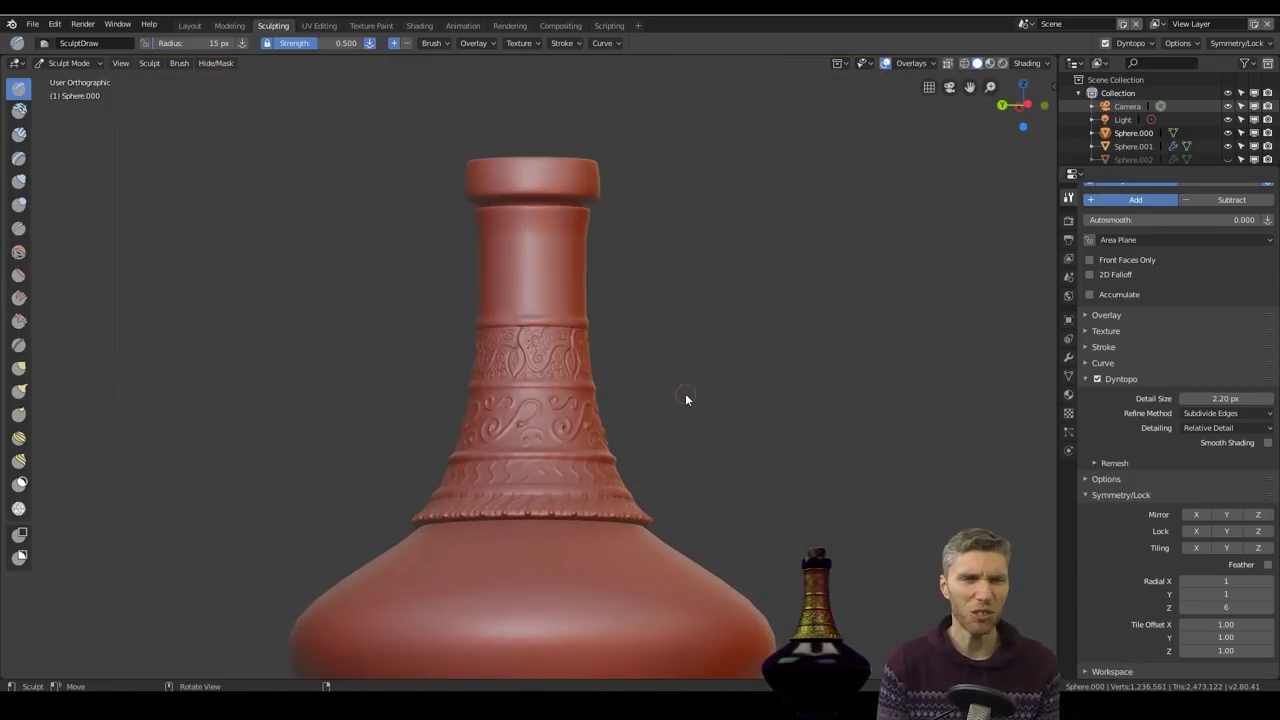
pyautogui.keyDown('ctrl'); pyautogui.moveTo(686, 397); pyautogui.dragTo(787, 459, button='middle'); pyautogui.keyUp('ctrl')
pyautogui.keyDown('ctrl'); pyautogui.moveTo(705, 458); pyautogui.dragTo(693, 434, button='middle'); pyautogui.keyUp('ctrl')
pyautogui.scroll(10, 693, 434)
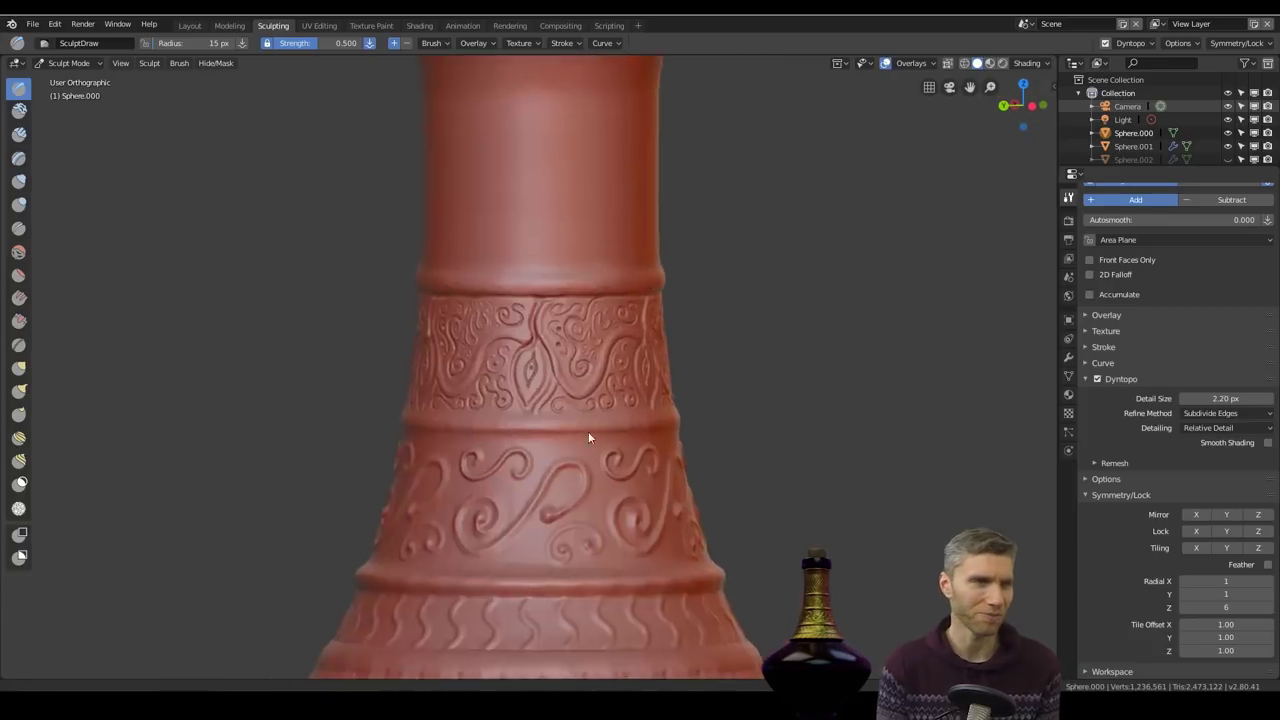
# Step: Undo the thin stroke under the lip, enlarge the Draw brush to 26 px and sculpt a raised rim around the sleeve's upper edge
pyautogui.scroll(-1, 455, 554)
pyautogui.keyDown('shift'); pyautogui.moveTo(653, 120); pyautogui.dragTo(616, 386, button='middle'); pyautogui.keyUp('shift')
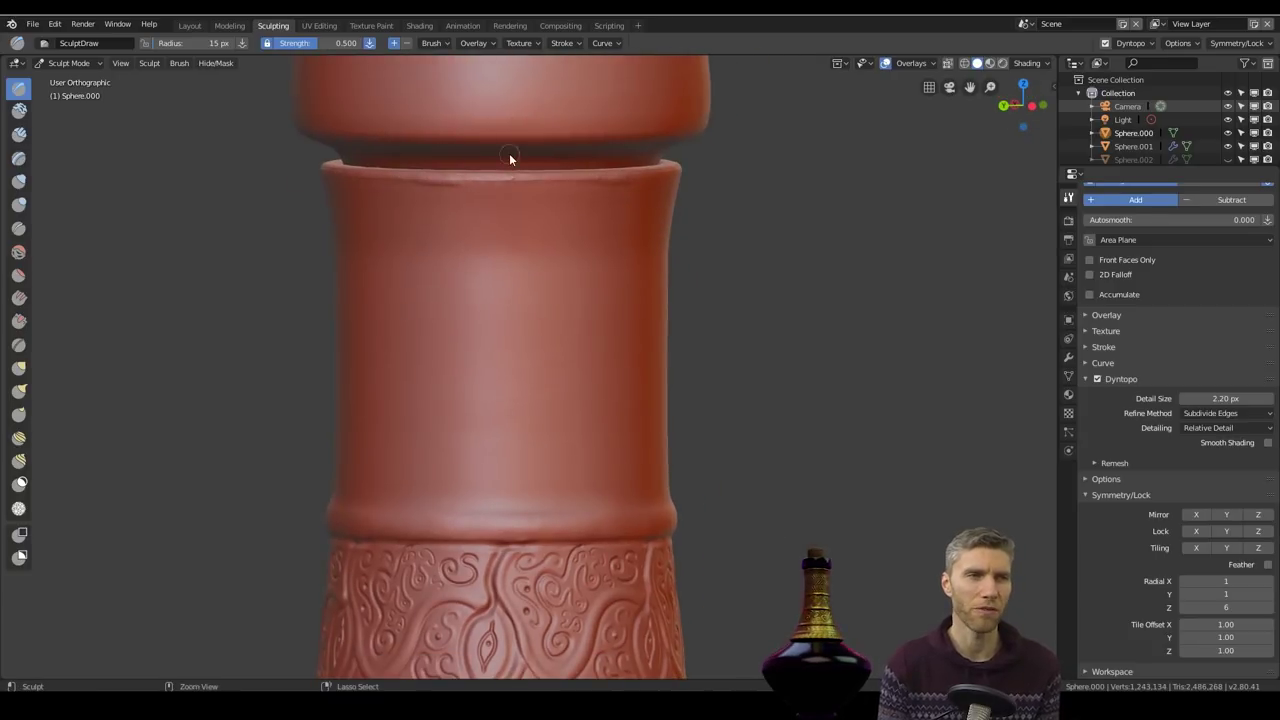
pyautogui.hotkey('ctrl', 'z')
pyautogui.press('f')
pyautogui.click(448, 163)
pyautogui.moveTo(441, 182); pyautogui.dragTo(498, 180)
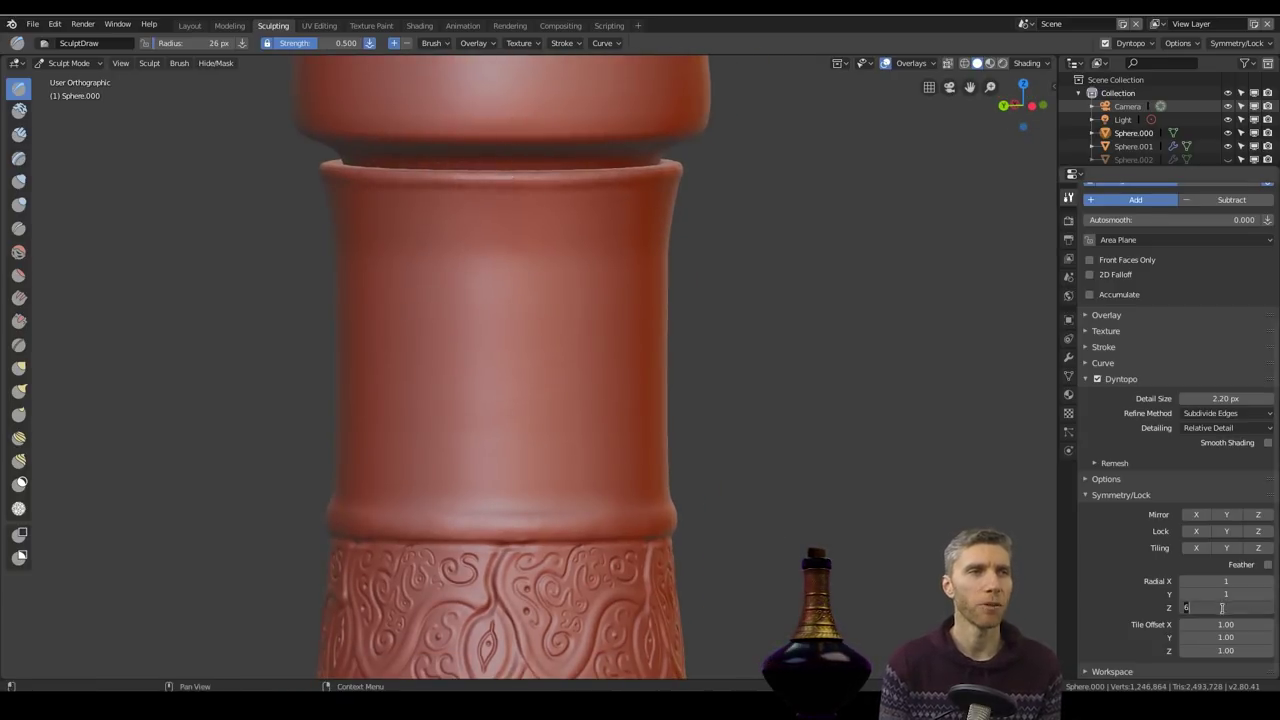
# Step: Set the Z radial symmetry to 32 and try a curved 11 px stroke below the upper rim, undoing the stroke
pyautogui.click(620, 202)
pyautogui.press('KP_1')
pyautogui.scroll(1, 587, 152)
pyautogui.moveTo(561, 242); pyautogui.dragTo(561, 242)
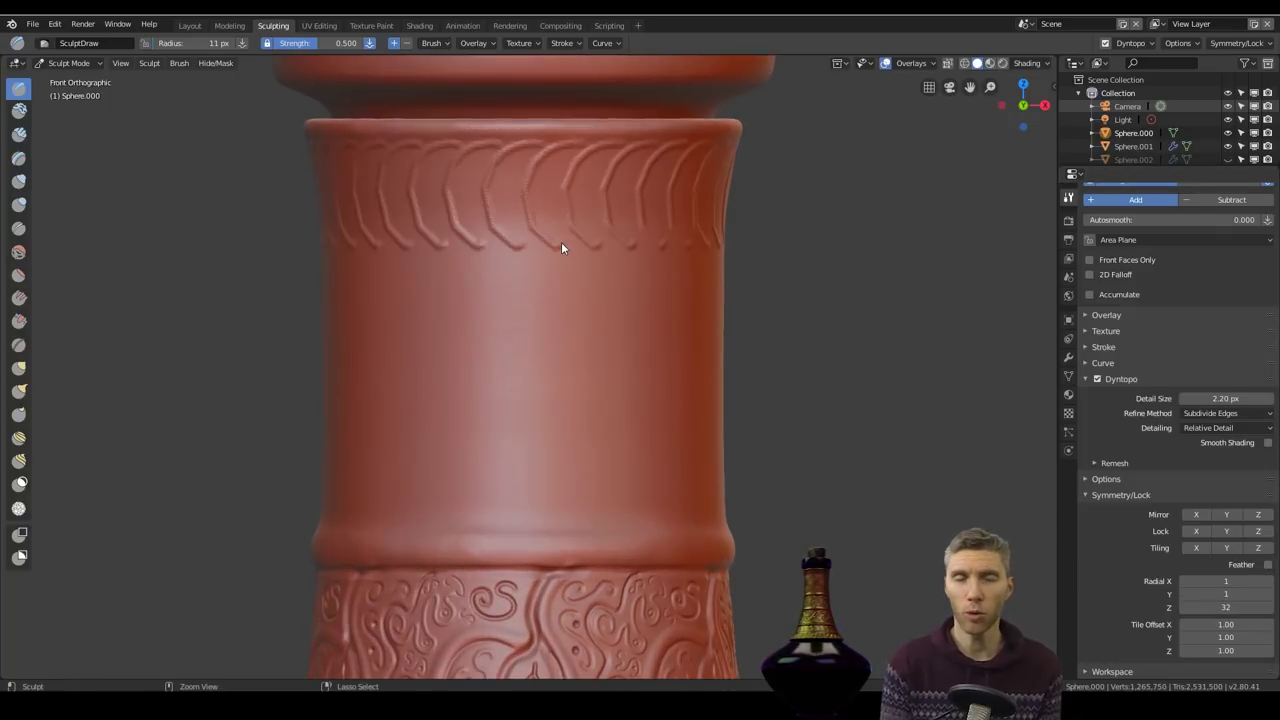
pyautogui.hotkey('ctrl', 'z')
# Step: Set the Draw brush to 19 px and sculpt wavy vertical ridges from the upper rim down to the ring
pyautogui.press('f')
pyautogui.click(627, 166)
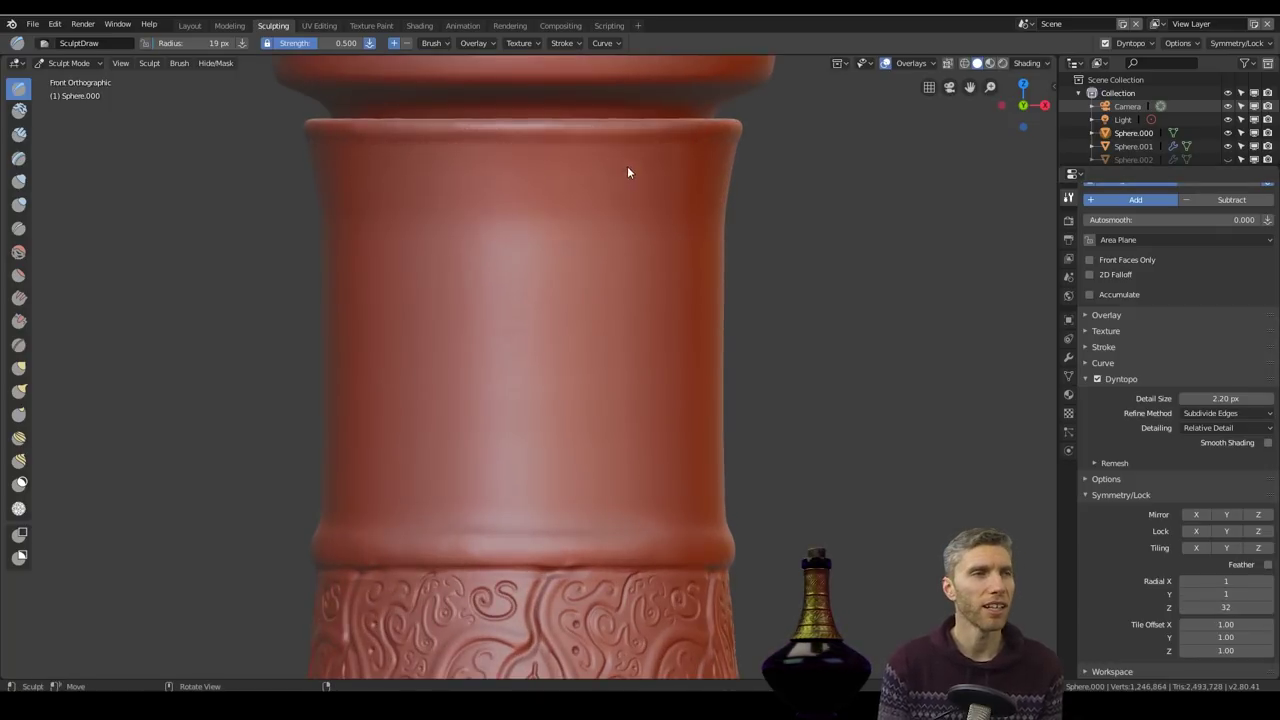
pyautogui.moveTo(621, 140)
pyautogui.mouseDown()
pyautogui.moveTo(571, 217)
pyautogui.moveTo(604, 313)
pyautogui.moveTo(574, 459)
pyautogui.moveTo(594, 525)
pyautogui.mouseUp()
pyautogui.scroll(-6, 704, 503)
pyautogui.moveTo(704, 503); pyautogui.dragTo(672, 343, button='middle')
pyautogui.scroll(6, 580, 372)
pyautogui.moveTo(466, 404); pyautogui.dragTo(520, 440, button='middle')
# Step: Carve rows of small dimples between the wavy ridges around the upper sleeve section
pyautogui.keyDown('ctrl'); pyautogui.click(612, 477); pyautogui.keyUp('ctrl')
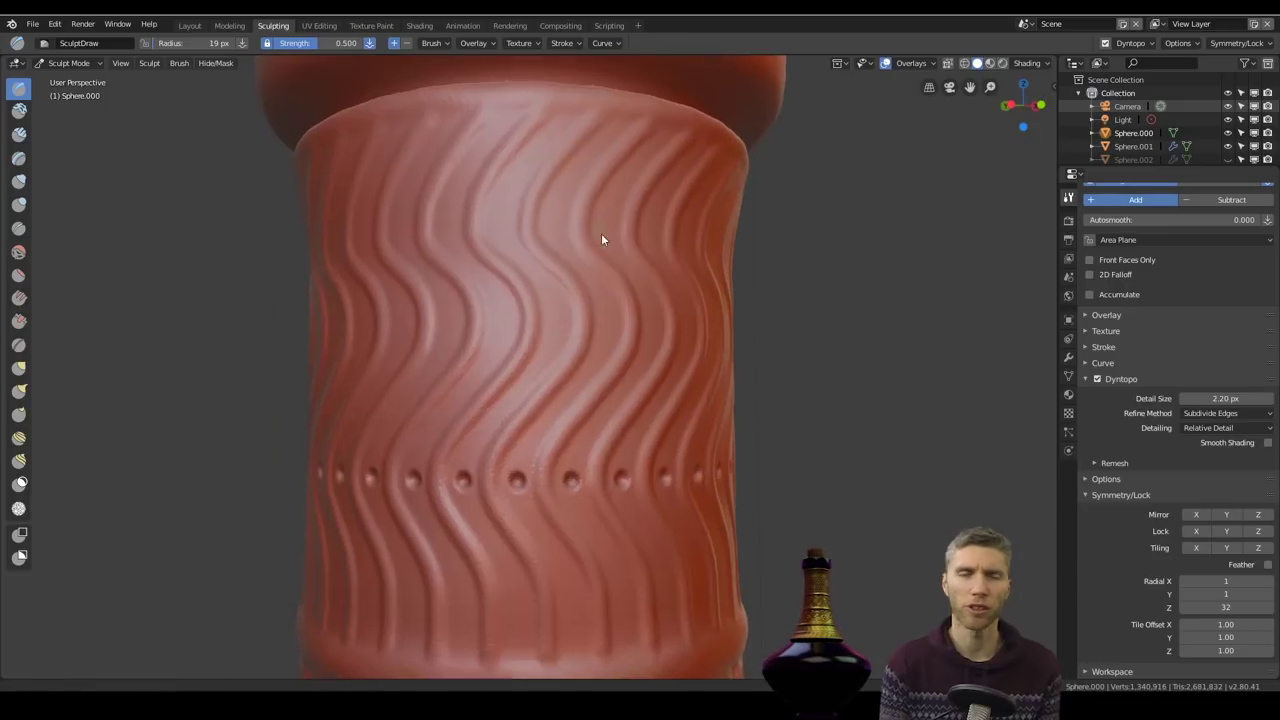
pyautogui.keyDown('shift'); pyautogui.moveTo(560, 215); pyautogui.dragTo(560, 300, button='middle'); pyautogui.keyUp('shift')
pyautogui.keyDown('ctrl'); pyautogui.click(514, 399); pyautogui.keyUp('ctrl')
pyautogui.keyDown('shift'); pyautogui.moveTo(540, 480); pyautogui.dragTo(540, 215, button='middle'); pyautogui.keyUp('shift')
pyautogui.keyDown('ctrl'); pyautogui.click(559, 398); pyautogui.keyUp('ctrl')
# Step: Save the file as a new version of healing potion 4 base in the 25 - healing folder
pyautogui.scroll(-8, 559, 396)
pyautogui.moveTo(750, 390)
pyautogui.mouseDown(button='middle')
pyautogui.moveTo(784, 490)
pyautogui.moveTo(686, 504)
pyautogui.moveTo(686, 537)
pyautogui.moveTo(666, 471)
pyautogui.mouseUp(button='middle')
pyautogui.hotkey('ctrl', 'shift', 's')
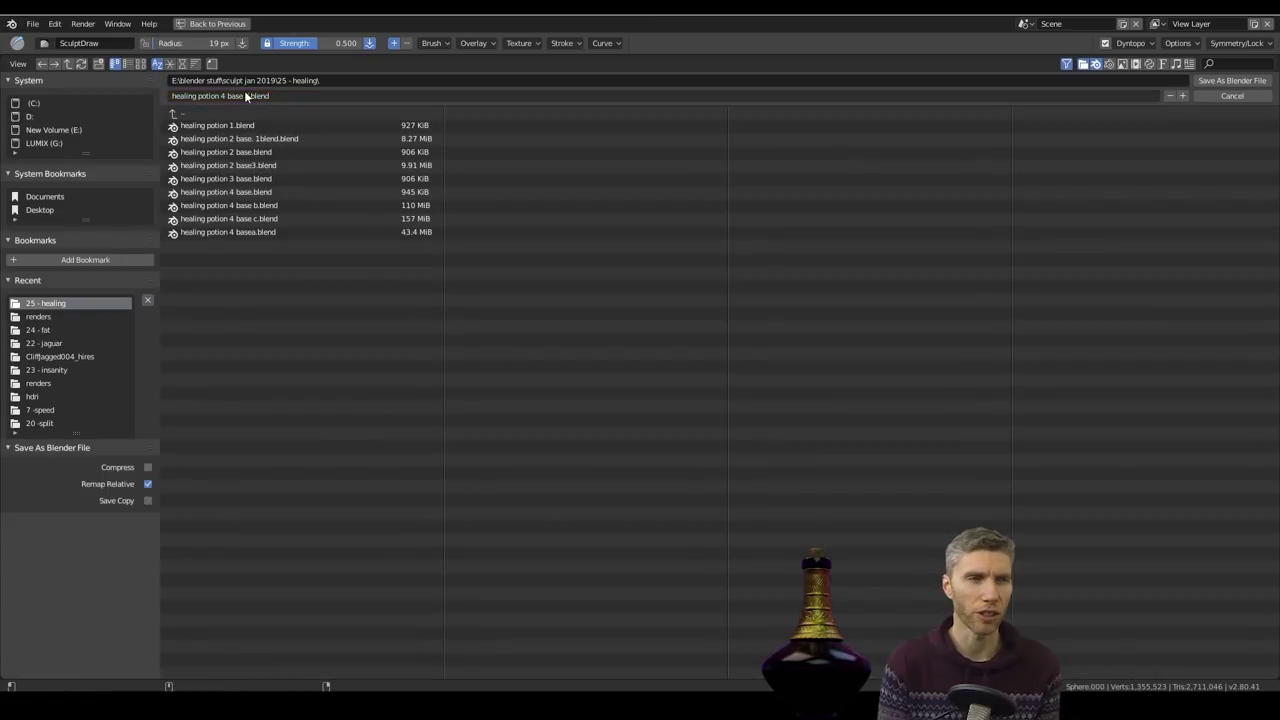
pyautogui.press('Return')
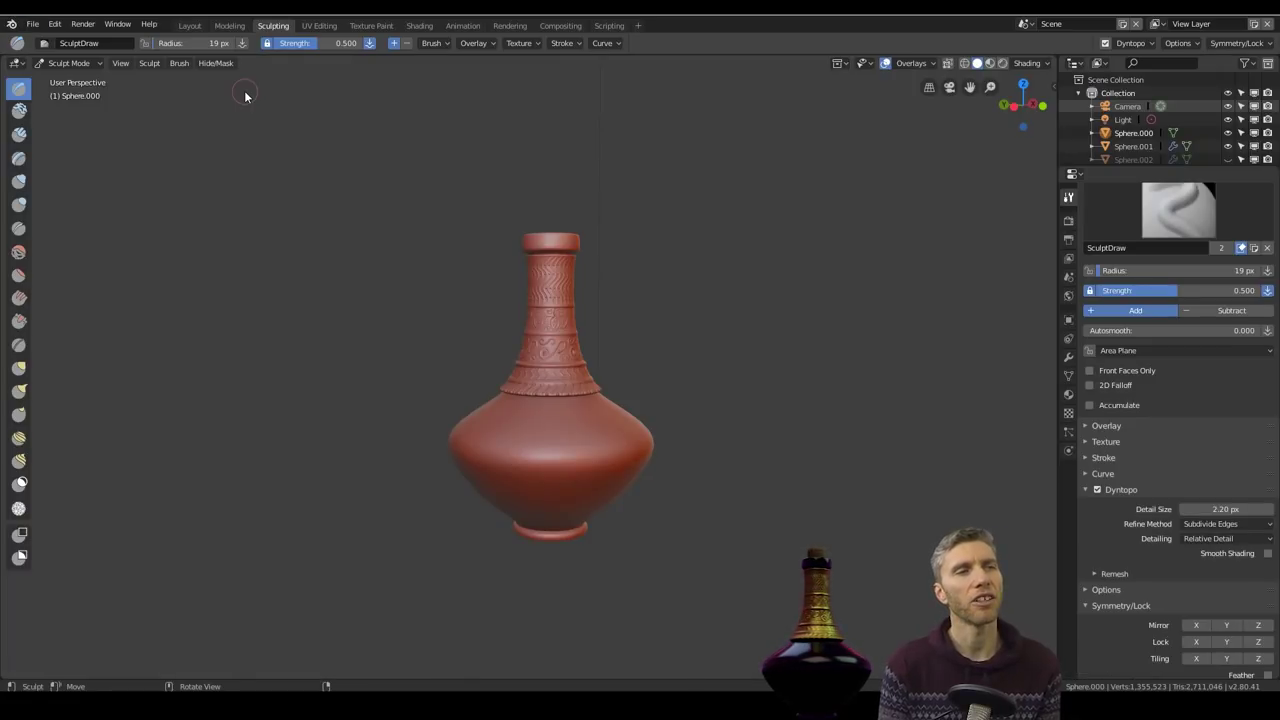
# Step: Return to the Layout workspace in front view, reveal the hidden cork and raise it 0.0837 m along Z
pyautogui.click(190, 25)
pyautogui.press('KP_1')
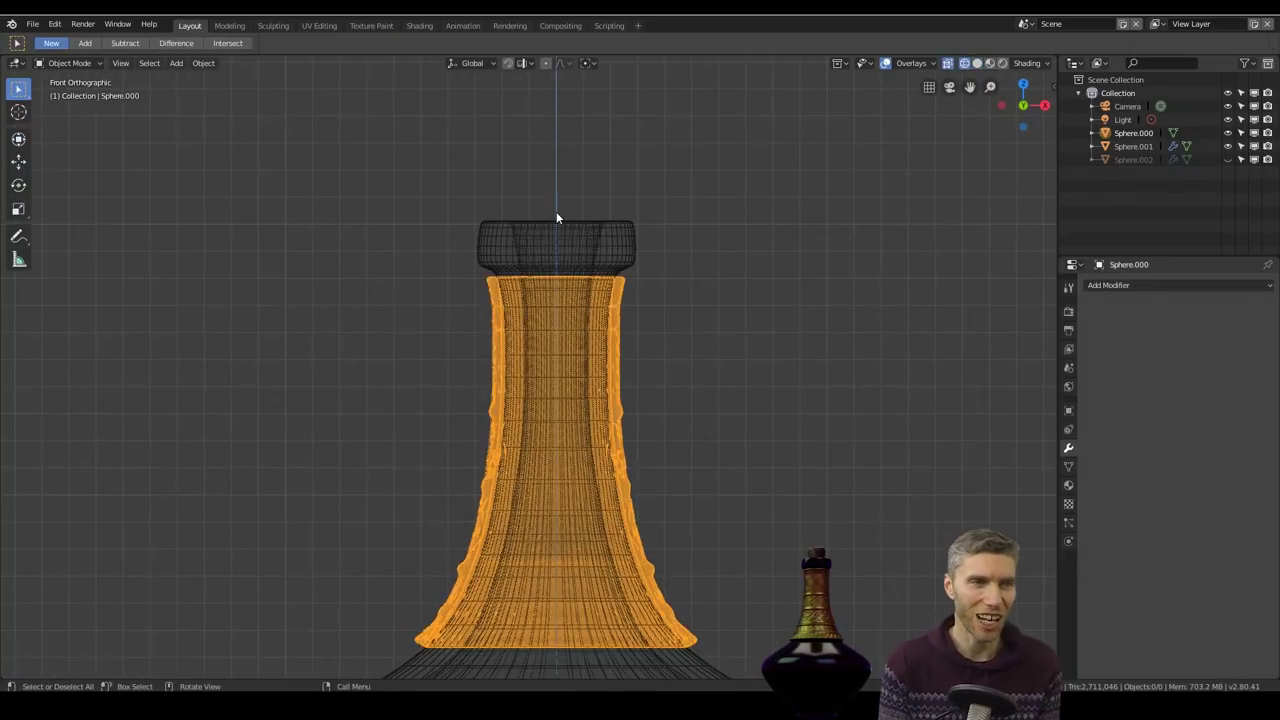
pyautogui.hotkey('alt', 'h')
pyautogui.click(574, 197)
pyautogui.press('g')
pyautogui.press('z')
pyautogui.click(727, 185)
# Step: Cancel the horizontal scaling of the cork and set its origin to its geometry
pyautogui.press('s')
pyautogui.hotkey('shift', 'z')
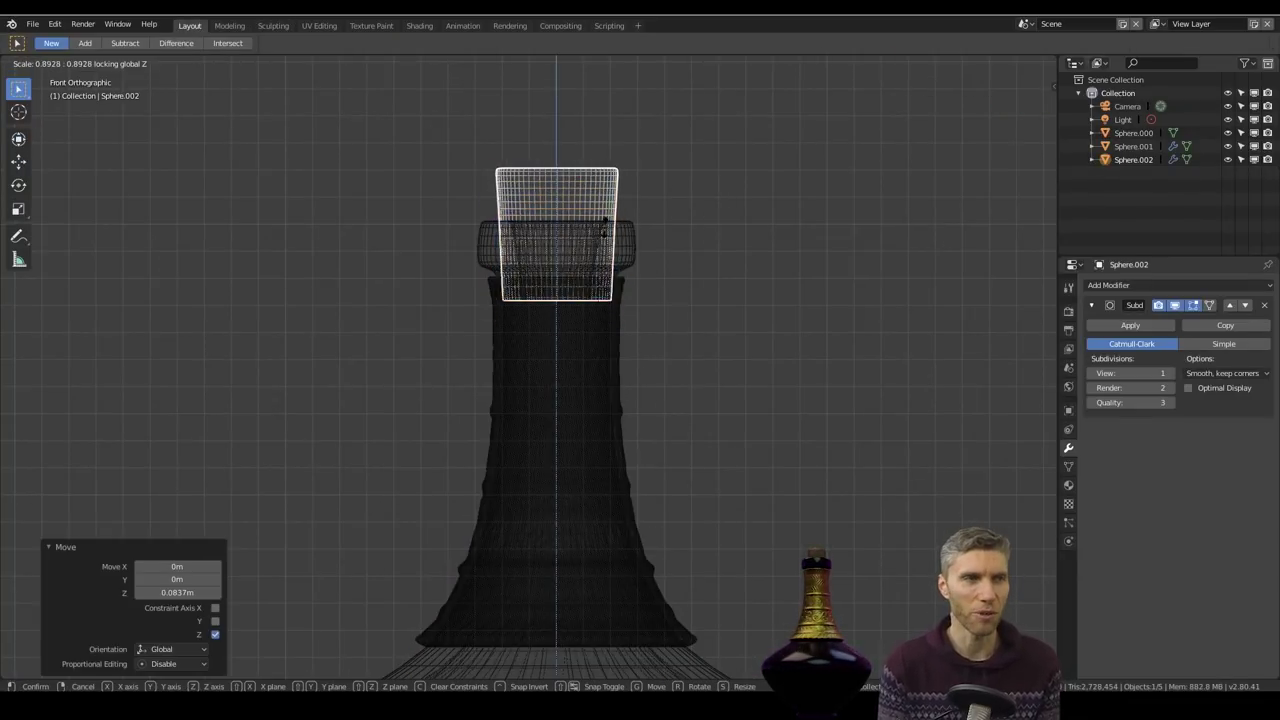
pyautogui.rightClick(585, 336)
pyautogui.scroll(-3, 585, 336)
pyautogui.click(203, 63)
pyautogui.moveTo(225, 94)
pyautogui.click(375, 108)
# Step: Scale the cork down to fit the bottle mouth, stretch it along Z and readjust its overall size
pyautogui.scroll(5, 575, 261)
pyautogui.press('s')
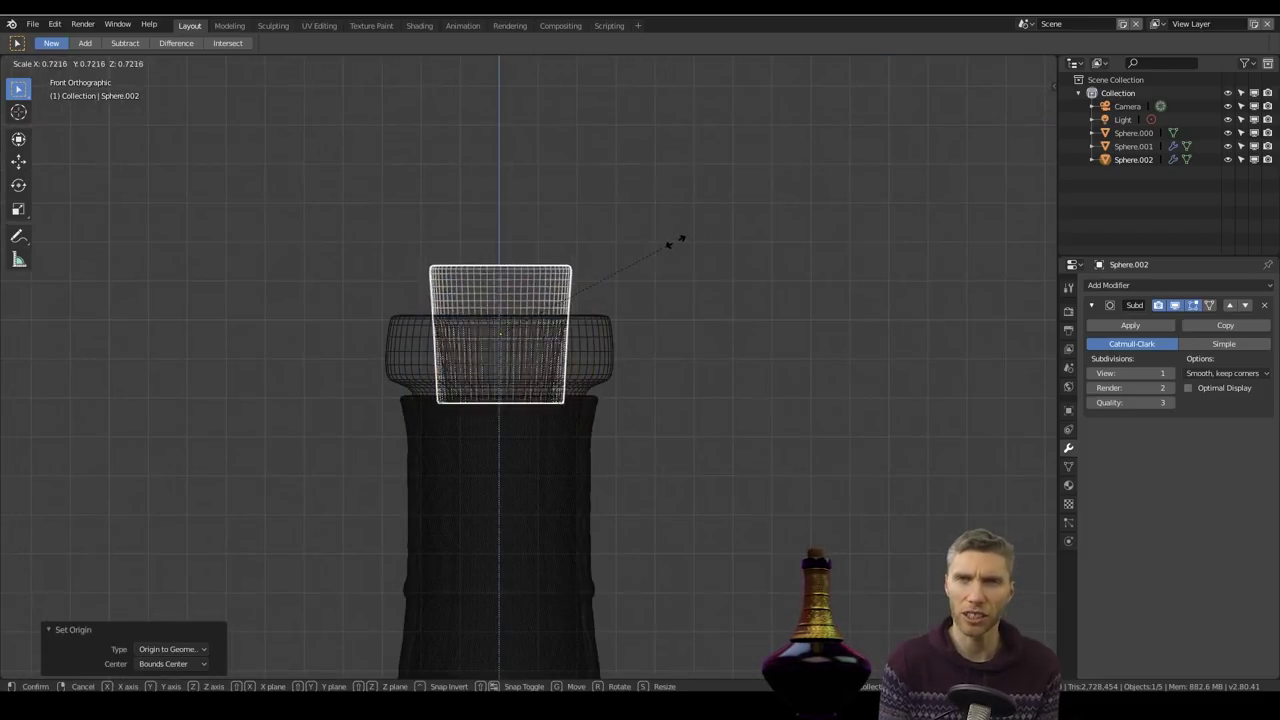
pyautogui.click(665, 243)
pyautogui.press('s')
pyautogui.press('z')
pyautogui.click(677, 160)
pyautogui.press('s')
pyautogui.click(671, 230)
# Step: Taper the cork by scaling its bottom vertices to about 0.87 with smooth proportional editing
pyautogui.press('Tab')
pyautogui.moveTo(432, 414); pyautogui.dragTo(585, 445)
pyautogui.press('s')
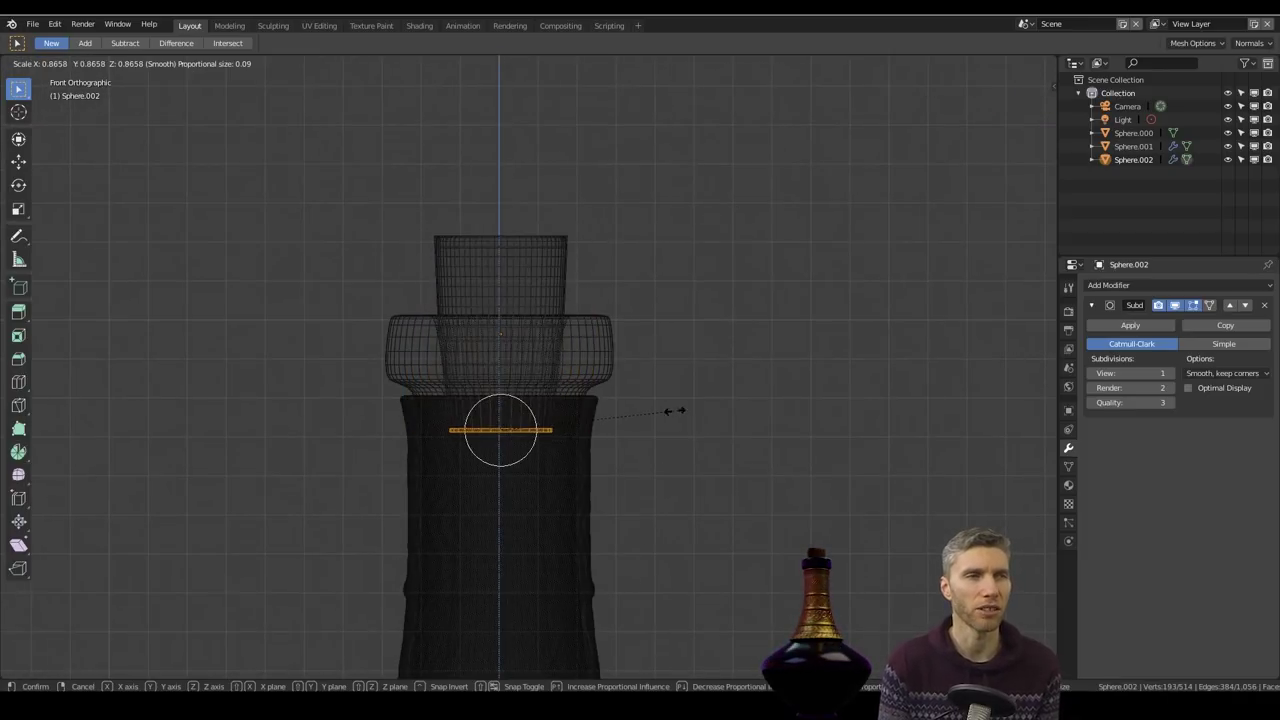
pyautogui.scroll(-16, 675, 412)
pyautogui.click(661, 412)
pyautogui.press('Tab')
# Step: Select the upper vertices of the cork in Edit Mode and scale them
pyautogui.moveTo(616, 364); pyautogui.dragTo(611, 394, button='middle')
pyautogui.scroll(-3, 611, 394)
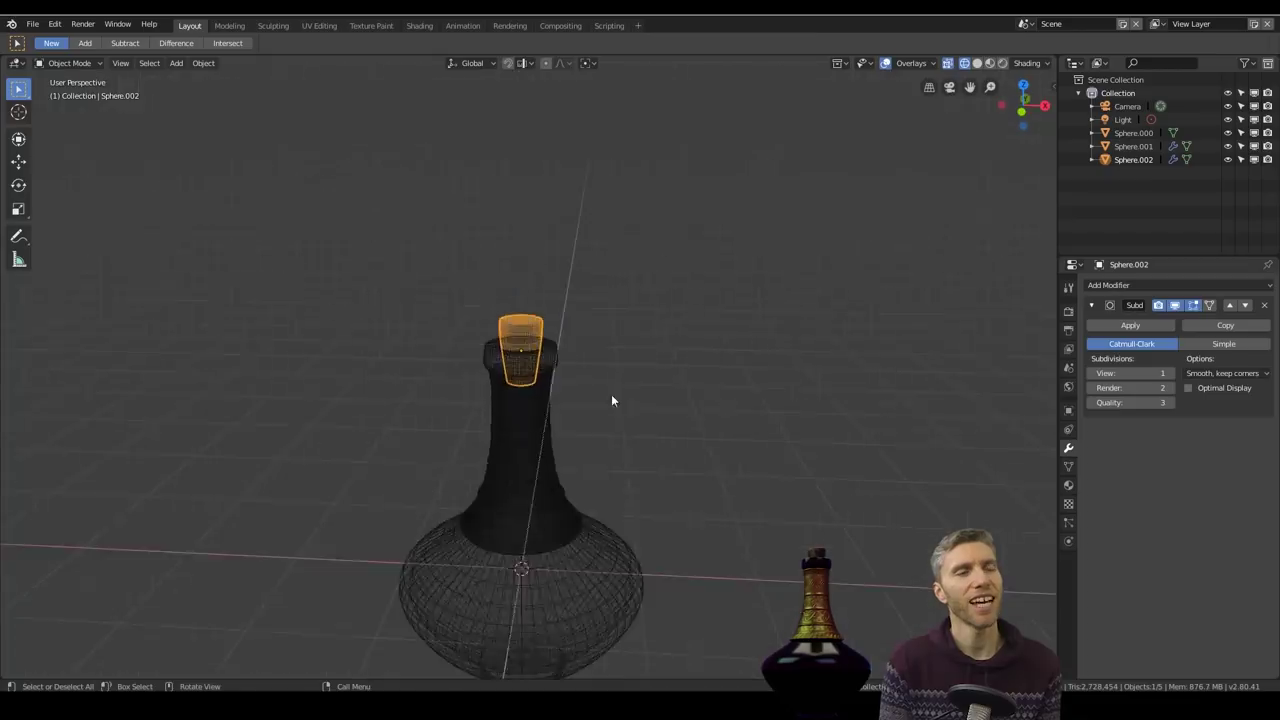
pyautogui.scroll(3, 611, 394)
pyautogui.press('Tab')
pyautogui.moveTo(424, 221); pyautogui.dragTo(609, 260)
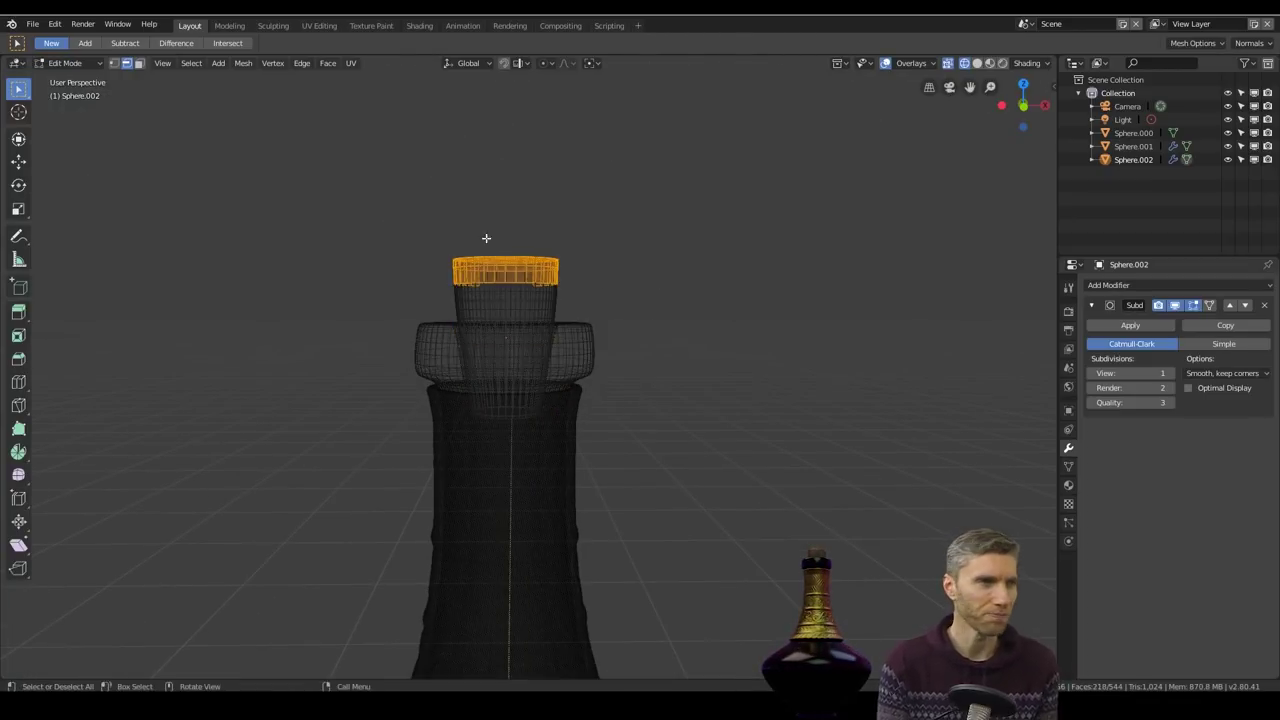
pyautogui.press('s')
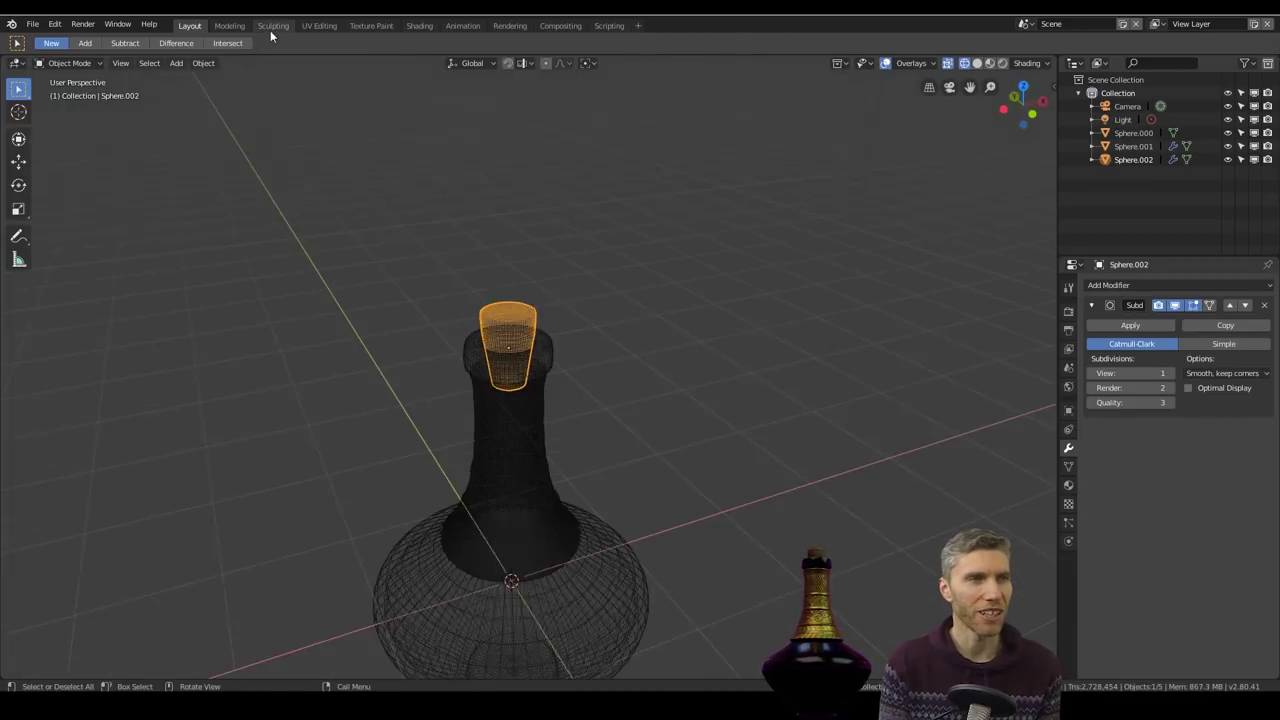
# Step: Switch to the Sculpting workspace and prepare the cork with Dyntopo at Constant Detail and a resolution of 26.20
pyautogui.click(273, 25)
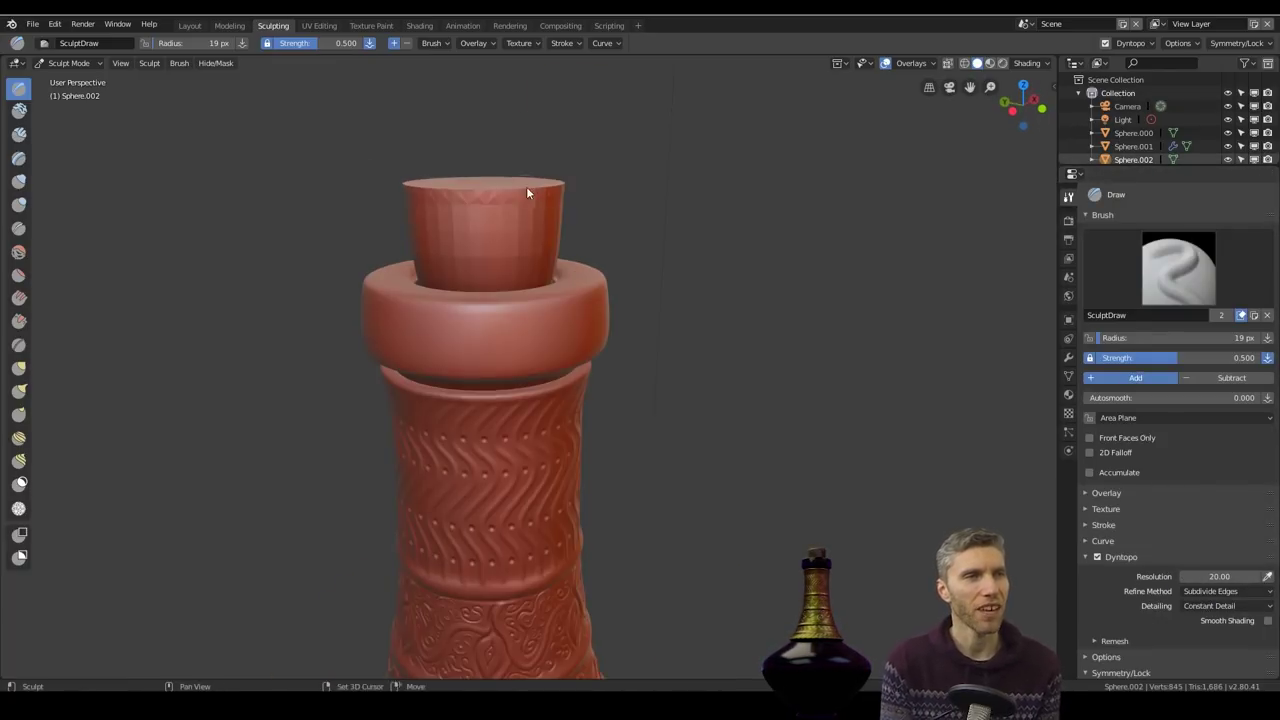
pyautogui.keyDown('shift'); pyautogui.moveTo(526, 186); pyautogui.dragTo(605, 344, button='middle'); pyautogui.keyUp('shift')
pyautogui.scroll(3, 538, 368)
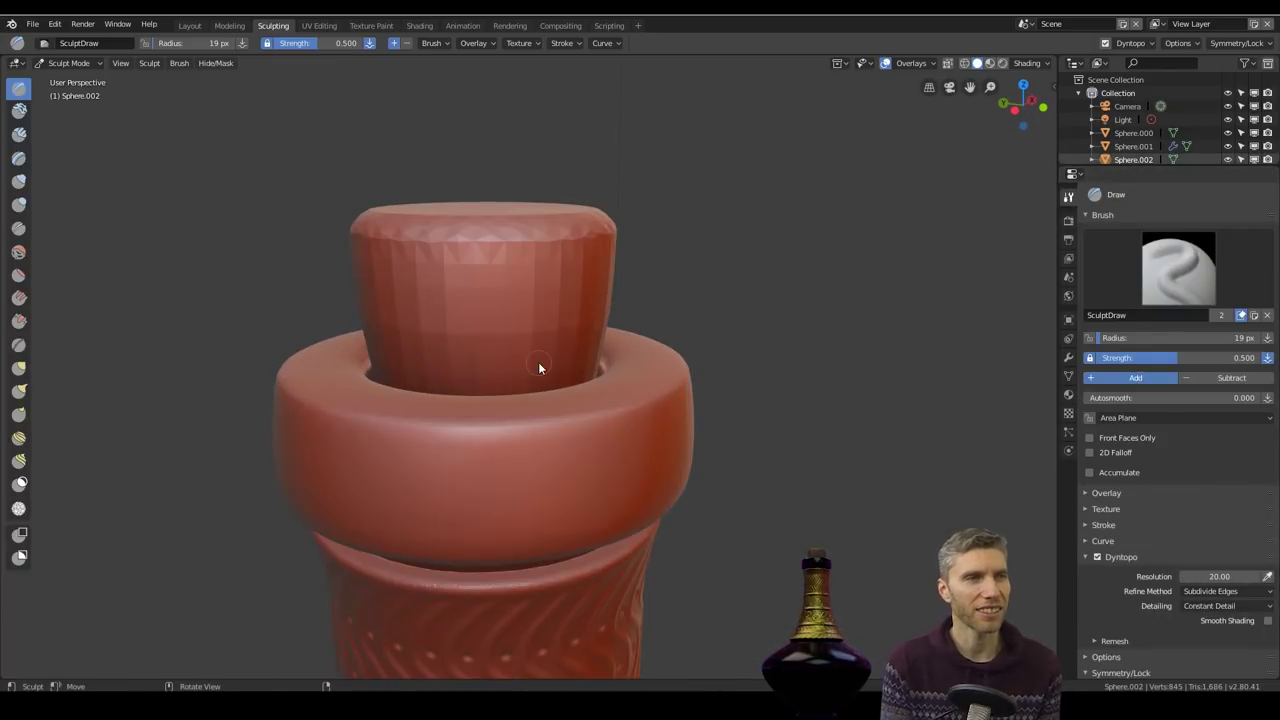
pyautogui.scroll(-5, 538, 368)
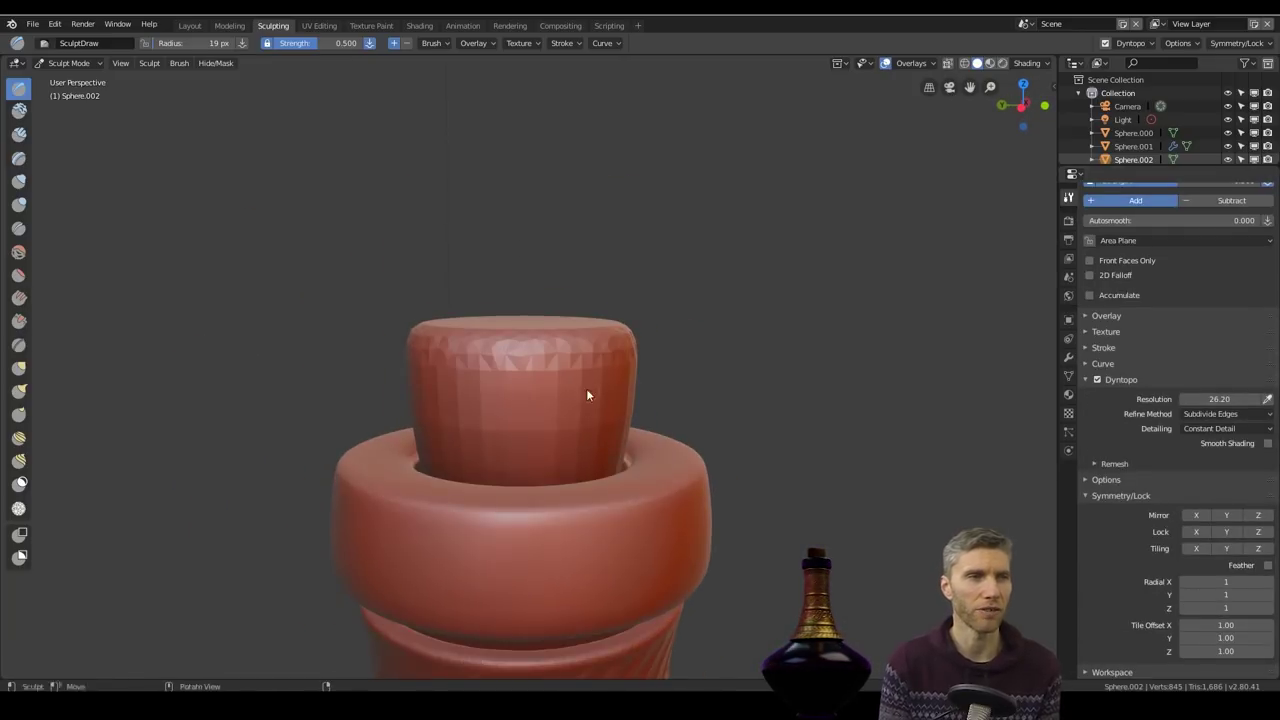
pyautogui.keyDown('ctrl'); pyautogui.moveTo(586, 391); pyautogui.dragTo(618, 405, button='middle'); pyautogui.keyUp('ctrl')
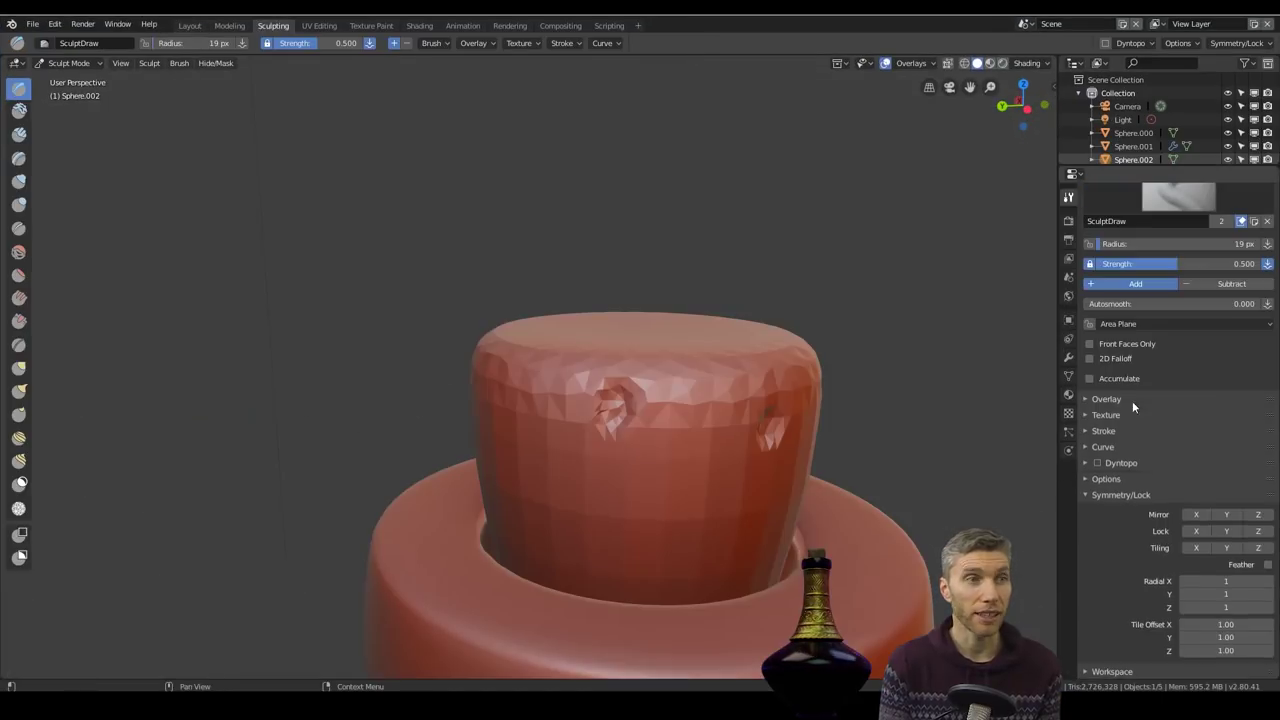
# Step: Set the Dyntopo resolution to 94.60, enlarge the Draw brush to 55 px and sculpt uneven vertical lumps on the cork
pyautogui.click(1140, 463)
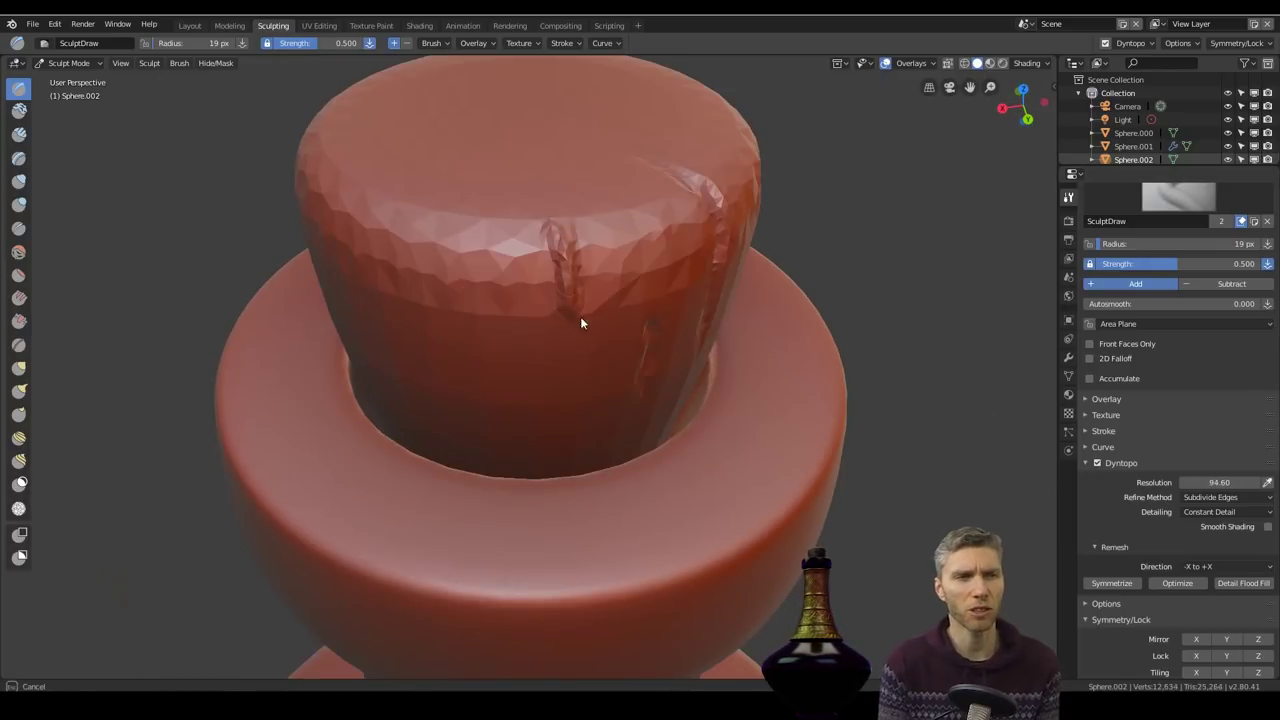
pyautogui.moveTo(580, 316)
pyautogui.mouseDown(button='middle')
pyautogui.moveTo(618, 284)
pyautogui.moveTo(634, 306)
pyautogui.mouseUp(button='middle')
pyautogui.moveTo(596, 312); pyautogui.dragTo(582, 177)
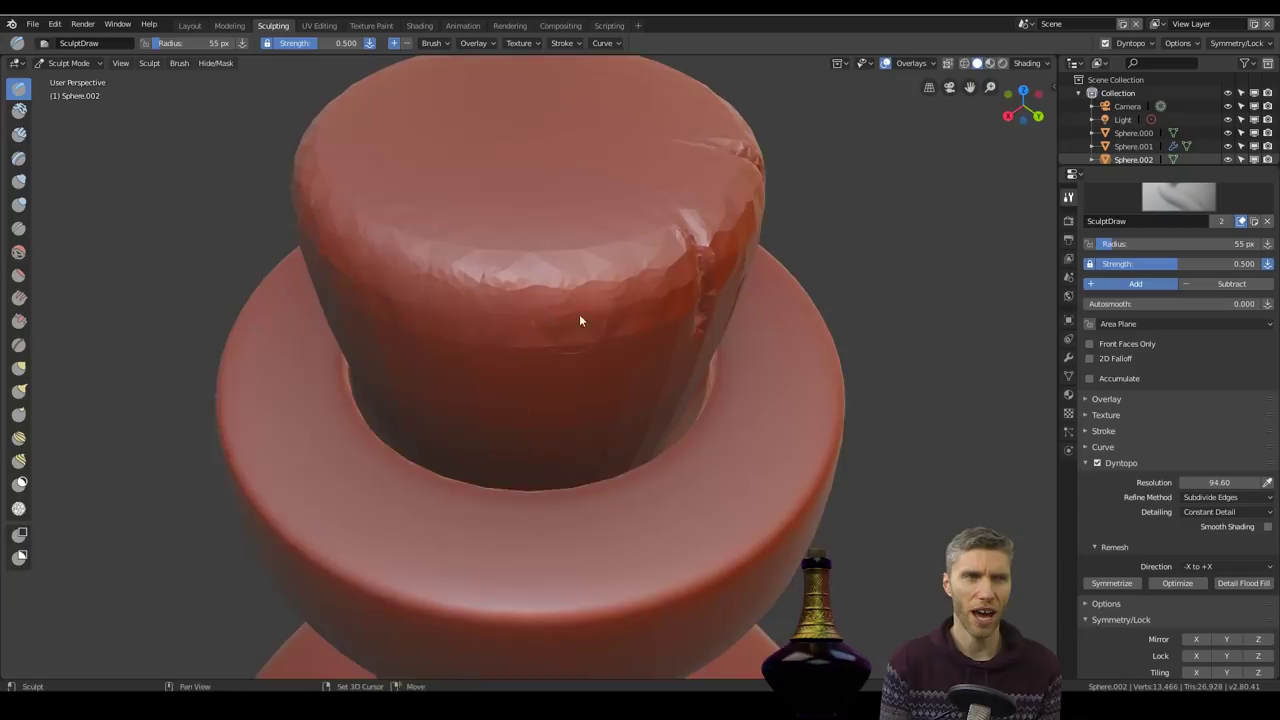
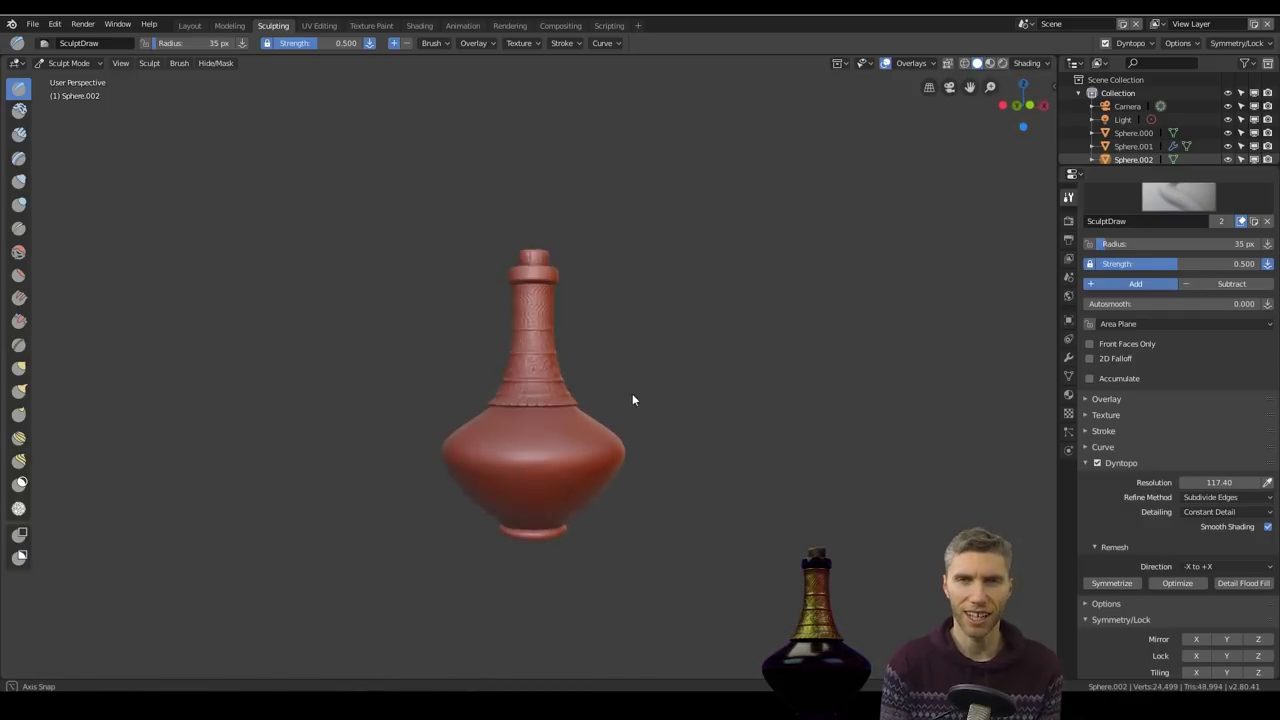
# Step: Return to the Layout workspace and isolate the sculpted cork in local view with solid shading
pyautogui.moveTo(632, 399); pyautogui.dragTo(697, 402, button='middle')
pyautogui.click(201, 31)
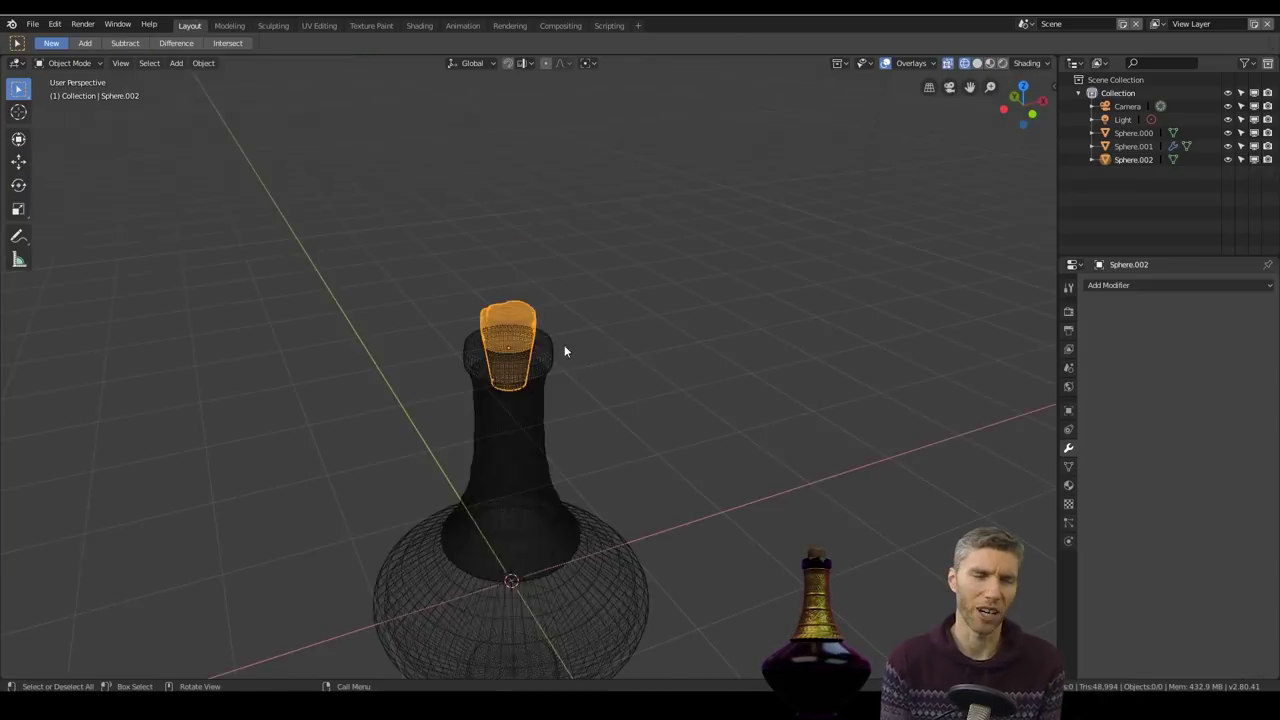
pyautogui.moveTo(564, 345); pyautogui.dragTo(540, 324, button='middle')
pyautogui.scroll(6, 540, 324)
pyautogui.press('KP_Divide')
pyautogui.press('z')
pyautogui.click(636, 324)
pyautogui.scroll(-4, 640, 326)
pyautogui.moveTo(640, 345); pyautogui.dragTo(654, 322, button='middle')
# Step: Add a cylinder in front view, scale it to about 0.13 and raise it along Z to the cork
pyautogui.press('KP_1')
pyautogui.hotkey('shift', 'a')
pyautogui.moveTo(556, 366)
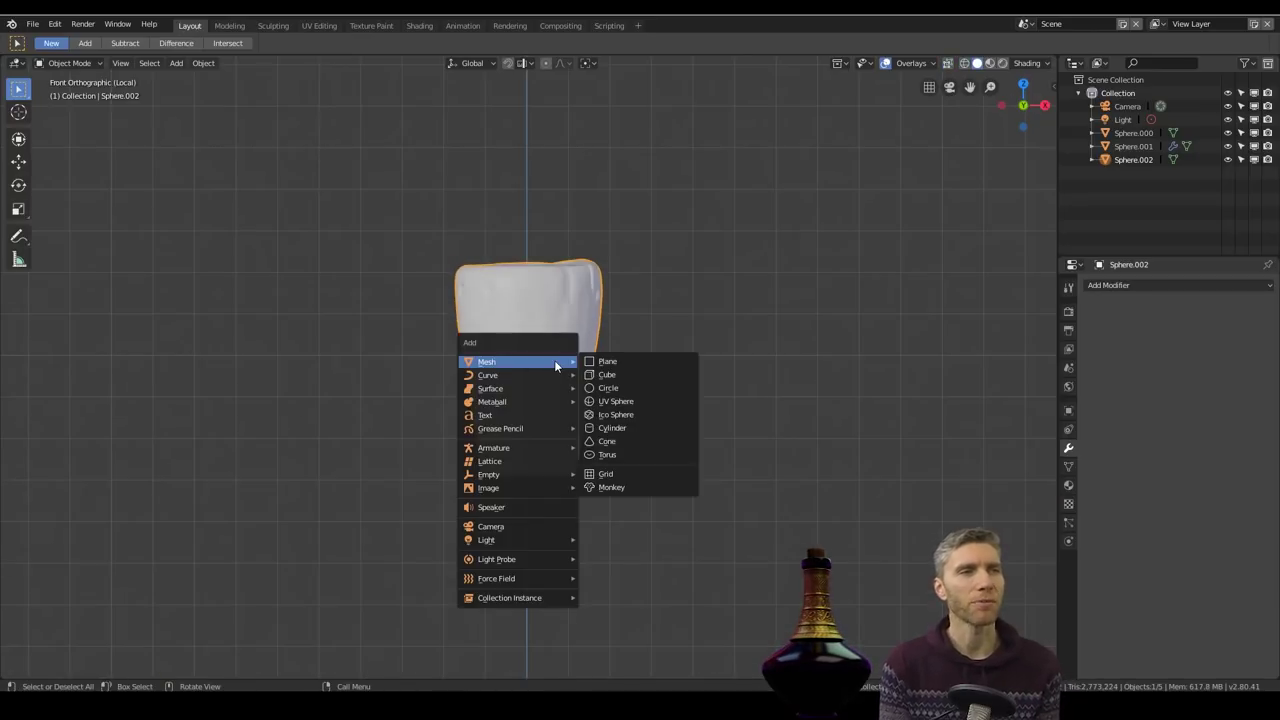
pyautogui.click(612, 427)
pyautogui.press('s')
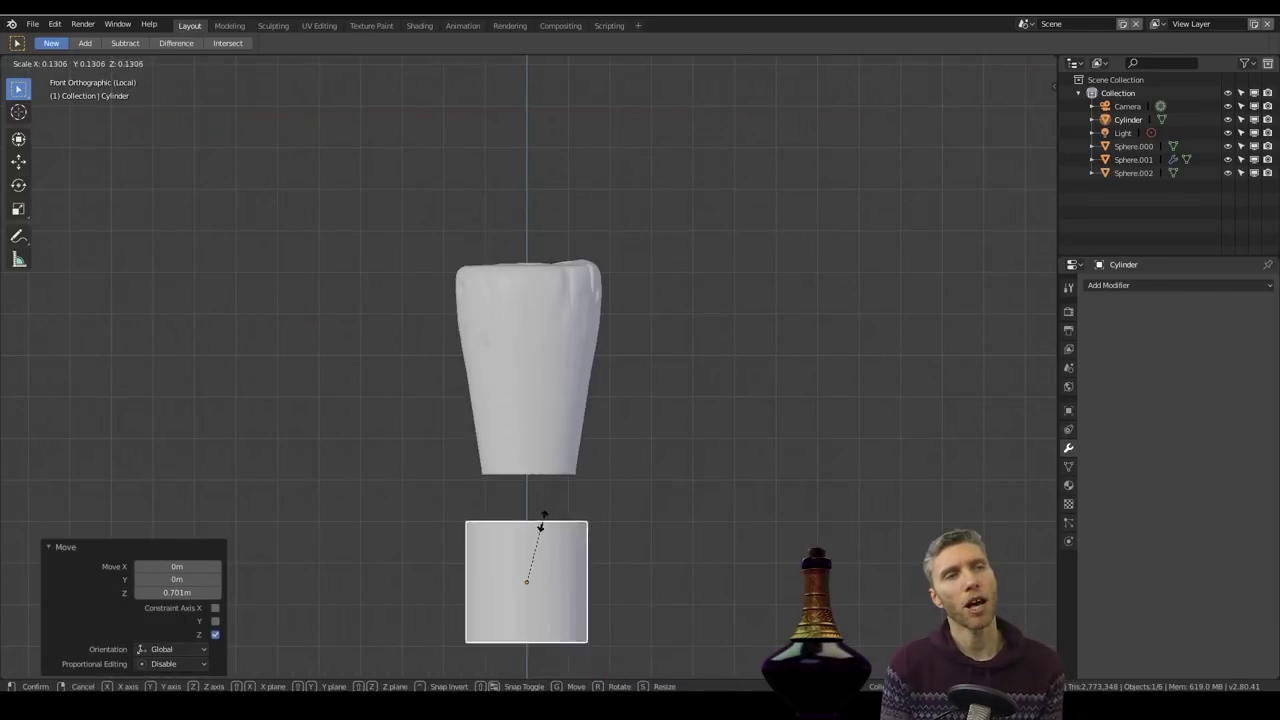
pyautogui.click(540, 516)
pyautogui.press('g')
pyautogui.press('z')
pyautogui.click(525, 289)
# Step: Inset the cylinder's top face by 0.187 m
pyautogui.scroll(2, 540, 275)
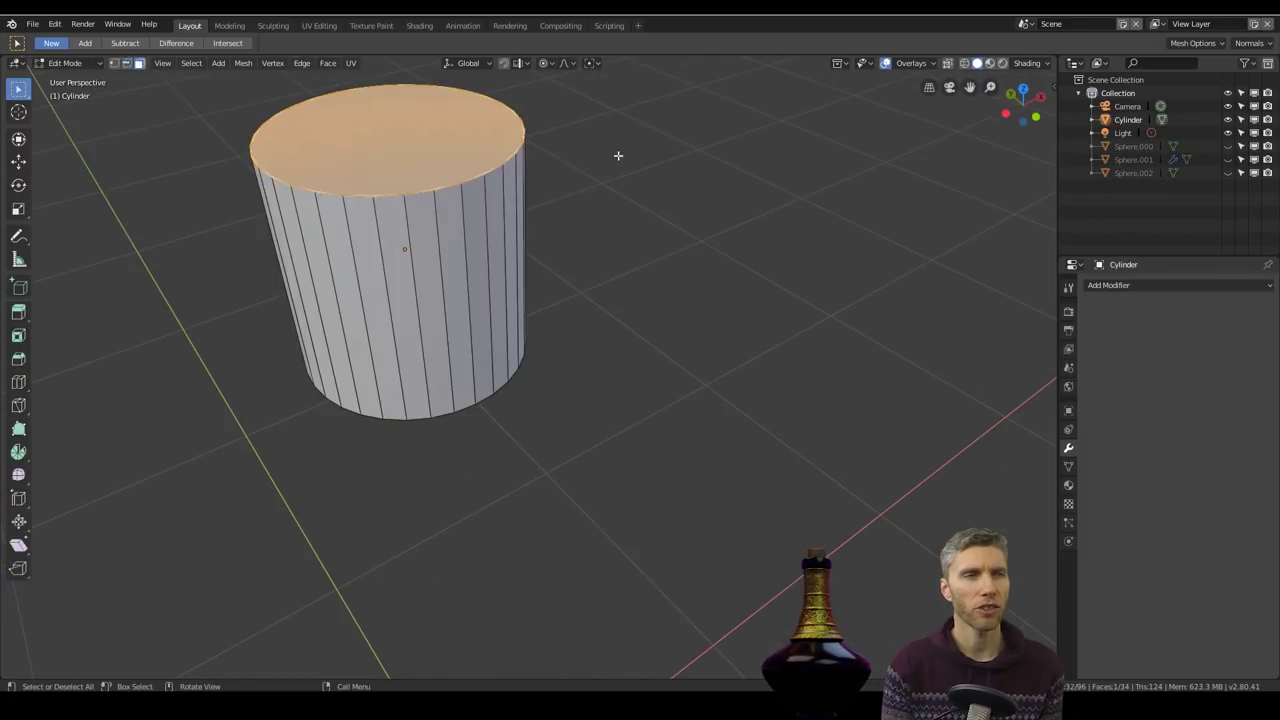
pyautogui.press('i')
pyautogui.click(520, 300)
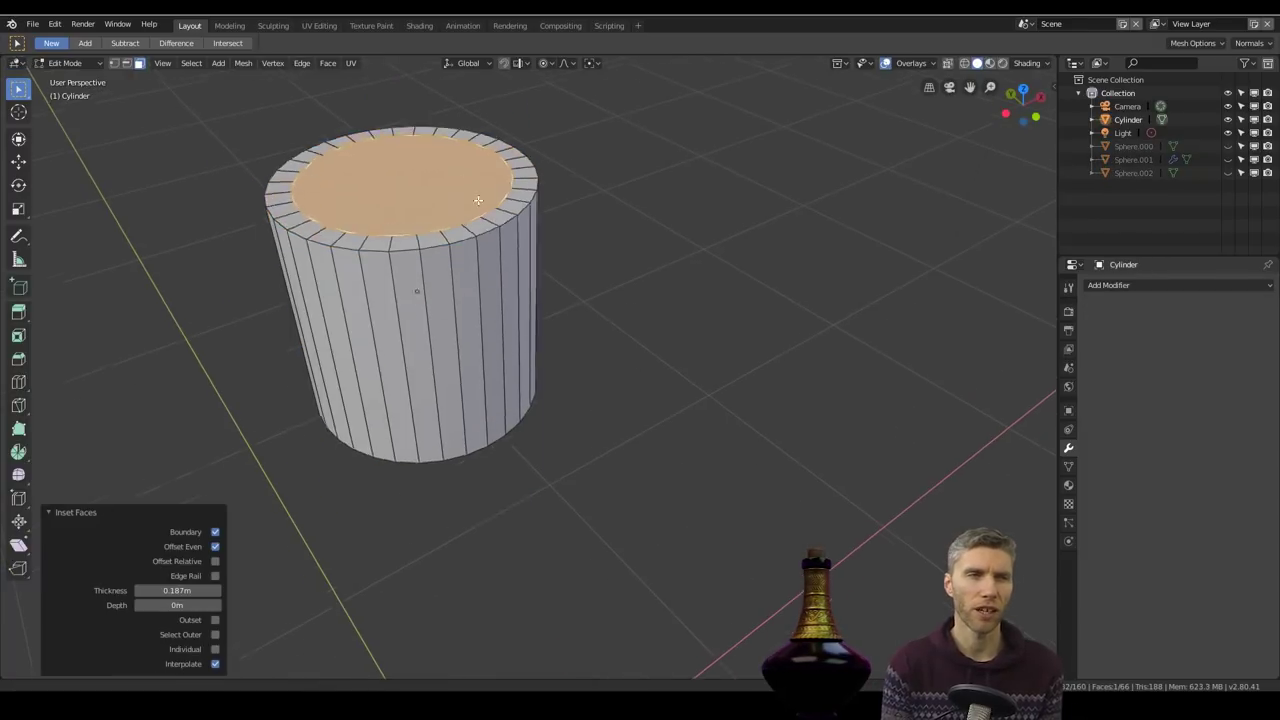
# Step: Remove the cylinder's lower half and add a Mirror modifier on the Z axis with Clipping enabled
pyautogui.moveTo(480, 330); pyautogui.dragTo(495, 347, button='middle')
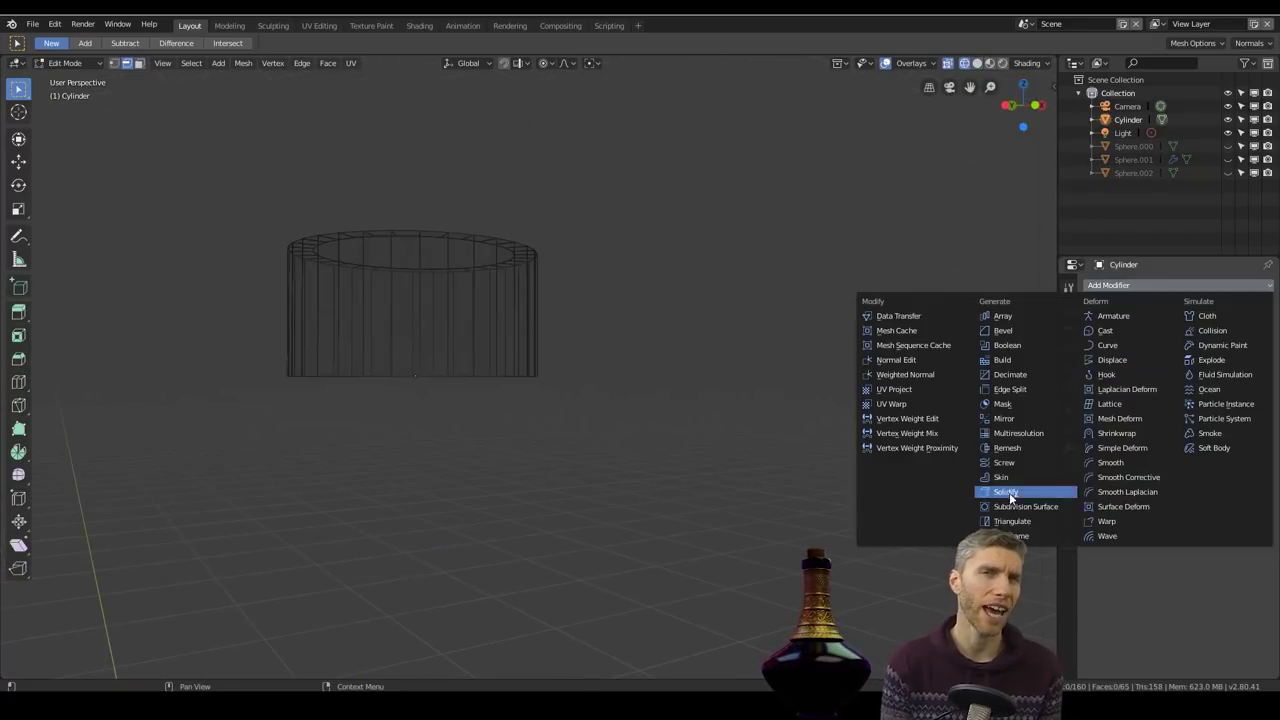
pyautogui.click(1023, 489)
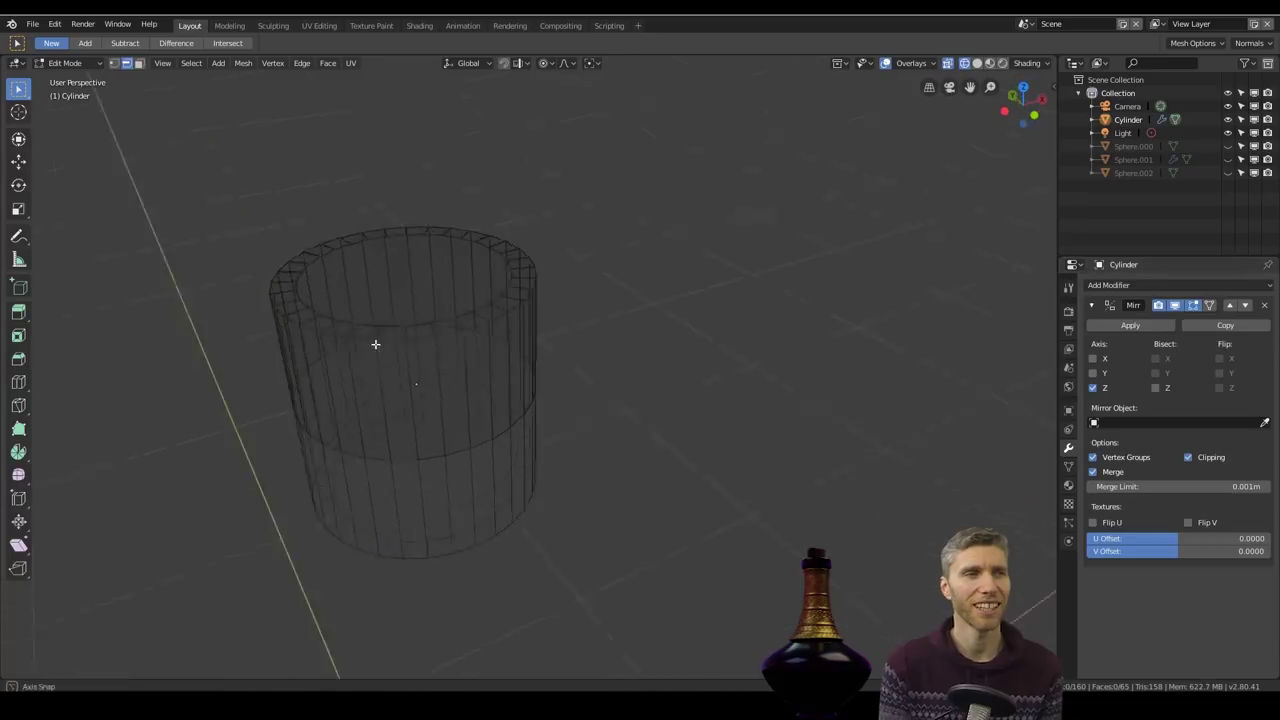
pyautogui.hotkey('shift', 'z')
pyautogui.moveTo(374, 343); pyautogui.dragTo(520, 300, button='middle')
# Step: Add horizontal loop cuts around the side of the mirrored cylinder
pyautogui.hotkey('ctrl', 'r')
pyautogui.scroll(1, 483, 323)
pyautogui.click(483, 323)
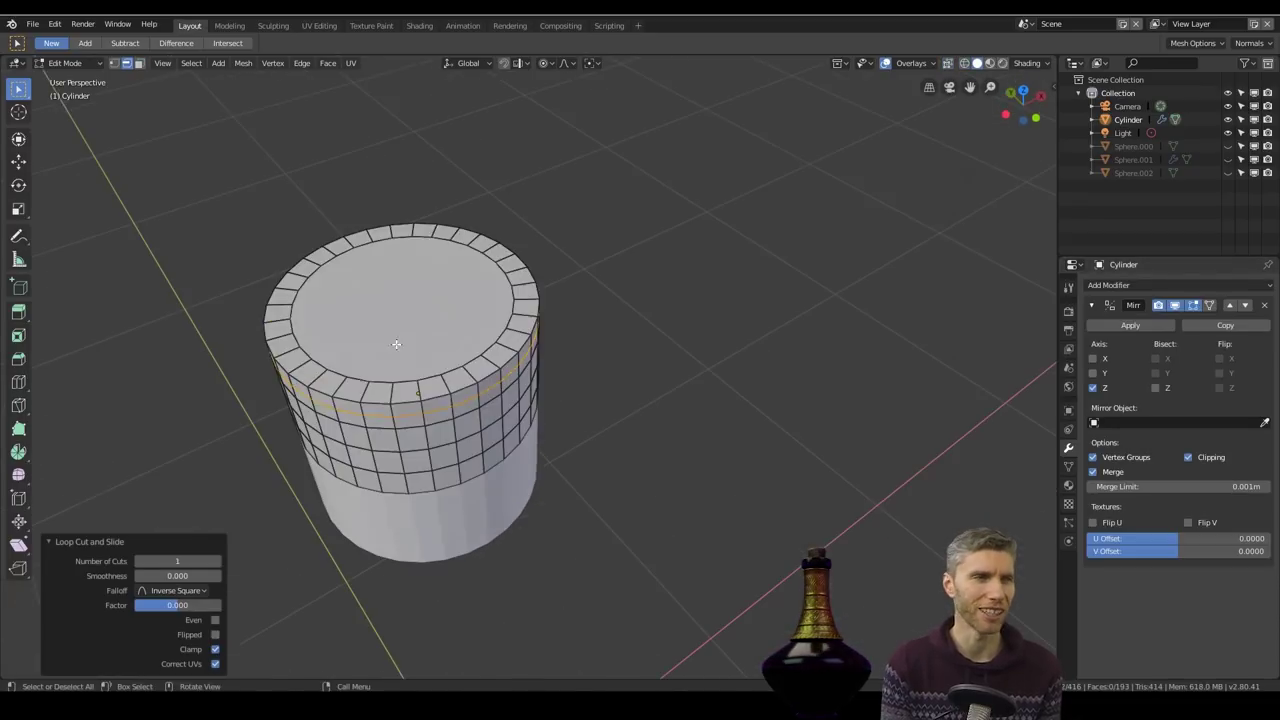
# Step: Inset the cylinder's top face again and delete the central face to open the top
pyautogui.press('i')
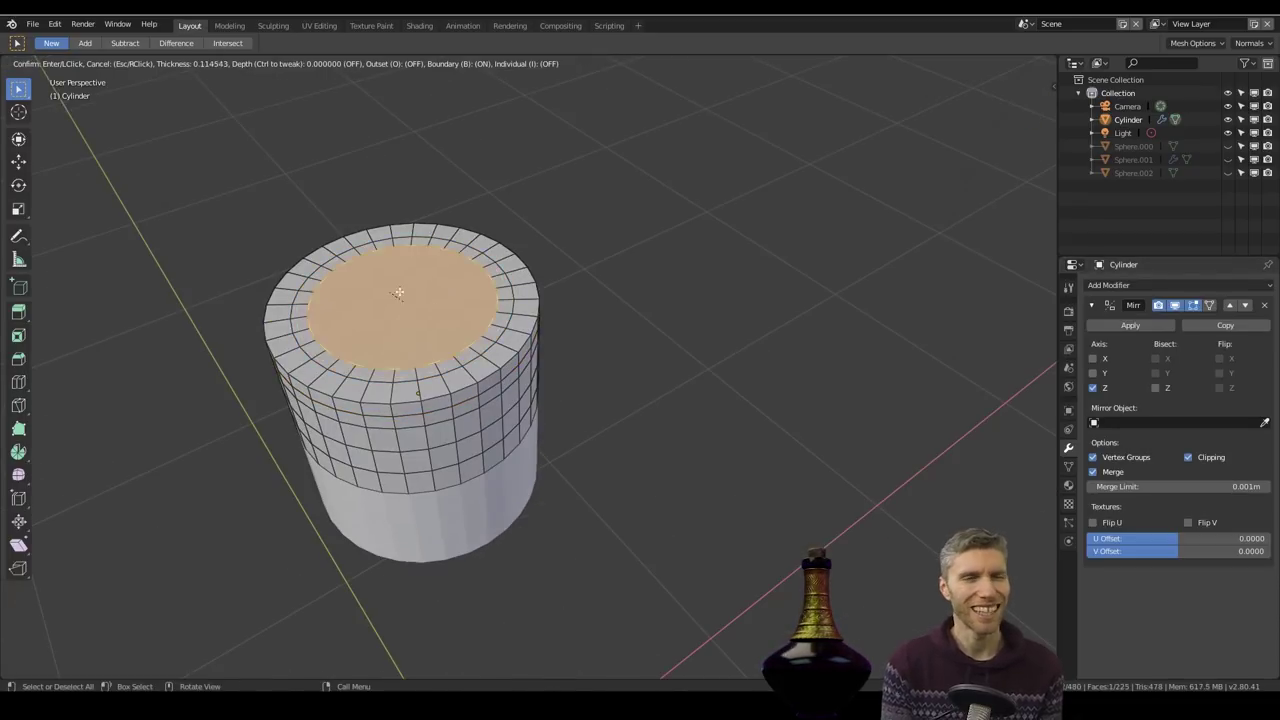
pyautogui.click(538, 308)
pyautogui.press('x')
pyautogui.click(485, 306)
pyautogui.moveTo(485, 306); pyautogui.dragTo(434, 346, button='middle')
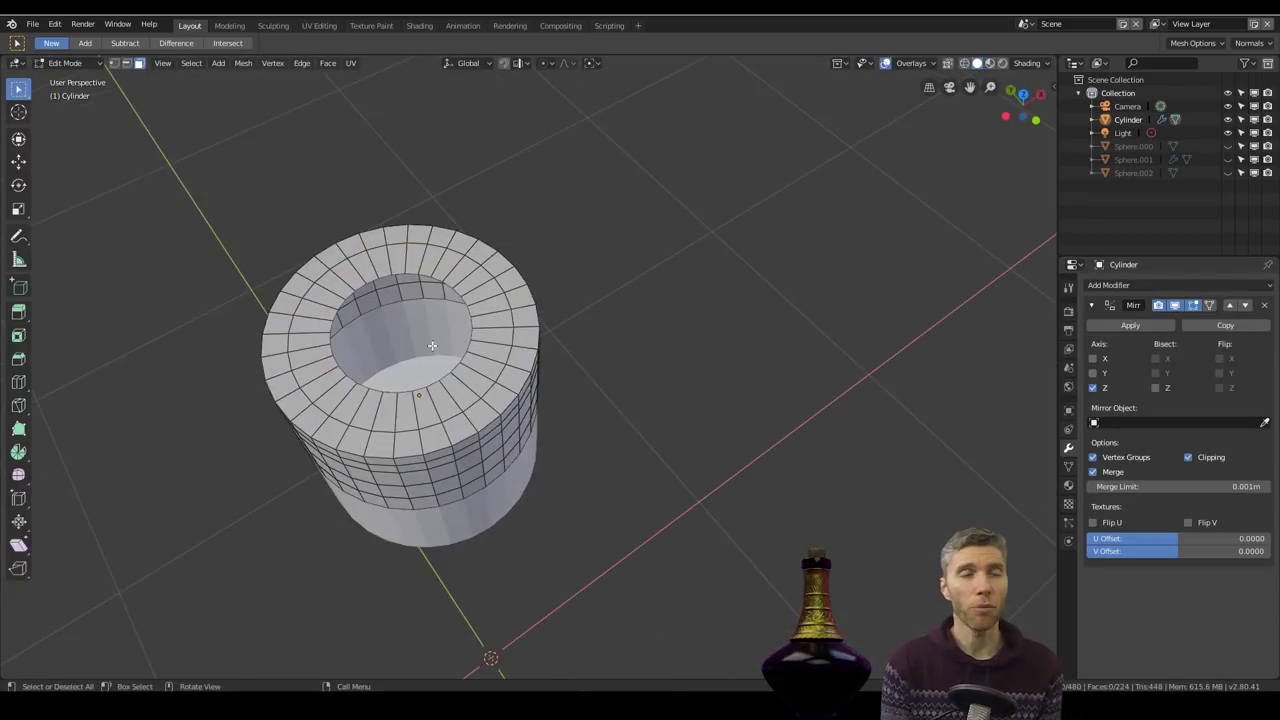
# Step: Close the opening in the cylinder's top with a Grid Fill of its inner edge loop, using a span of 4
pyautogui.press('2')
pyautogui.scroll(4, 434, 346)
pyautogui.keyDown('alt'); pyautogui.click(230, 282); pyautogui.keyUp('alt')
pyautogui.press('KP_7')
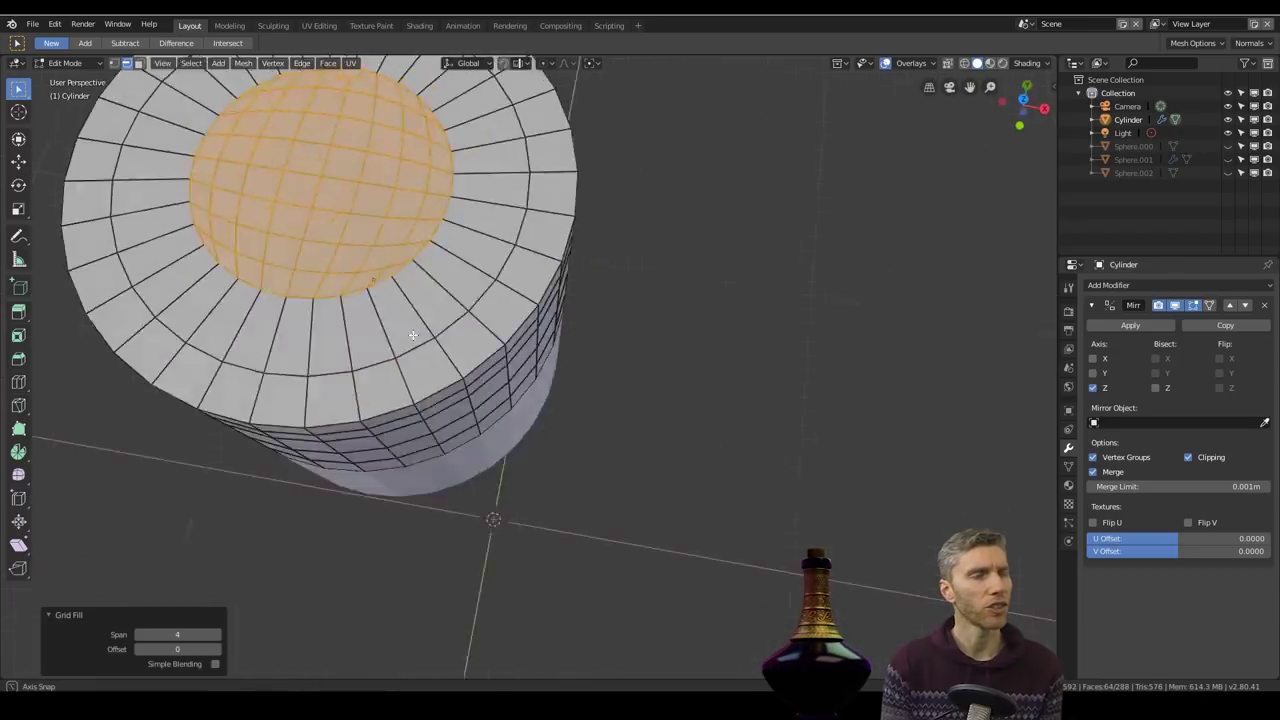
pyautogui.moveTo(420, 340); pyautogui.dragTo(500, 330, button='middle')
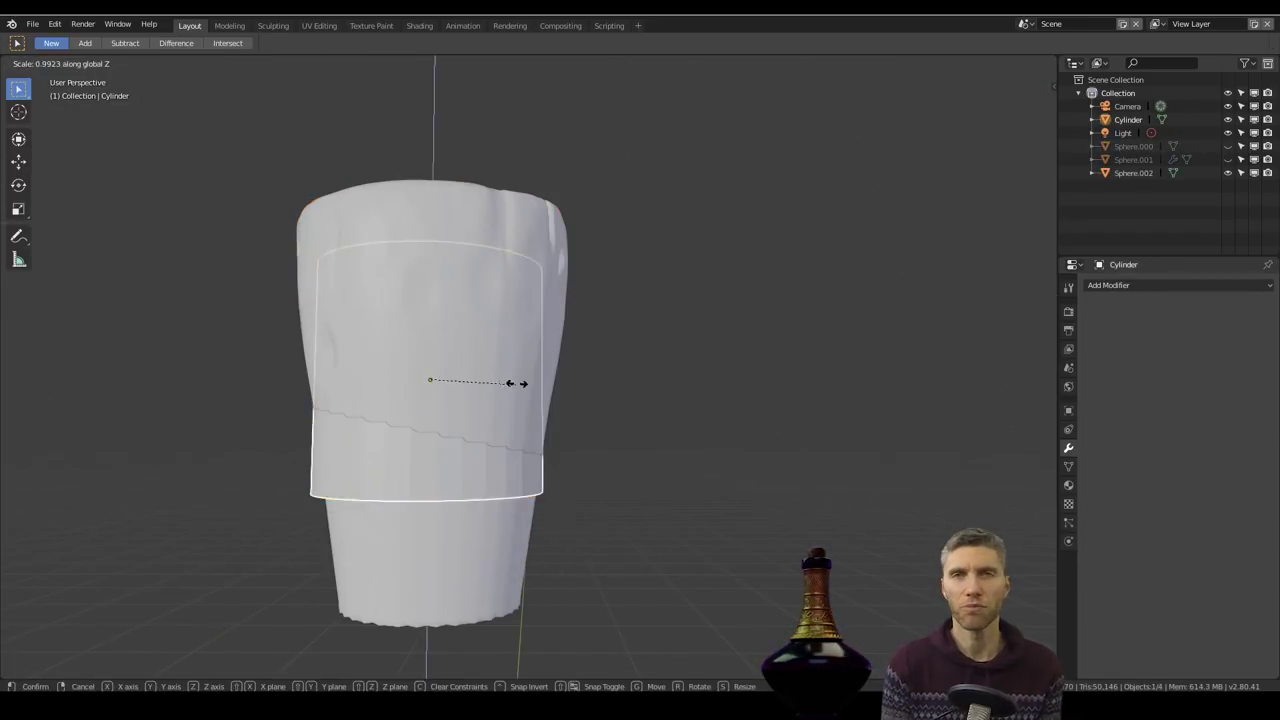
# Step: Scale and move the cylinder in wireframe front view until it fully encloses the sculpted cork
pyautogui.click(565, 376)
pyautogui.hotkey('shift', 'z')
pyautogui.press('g')
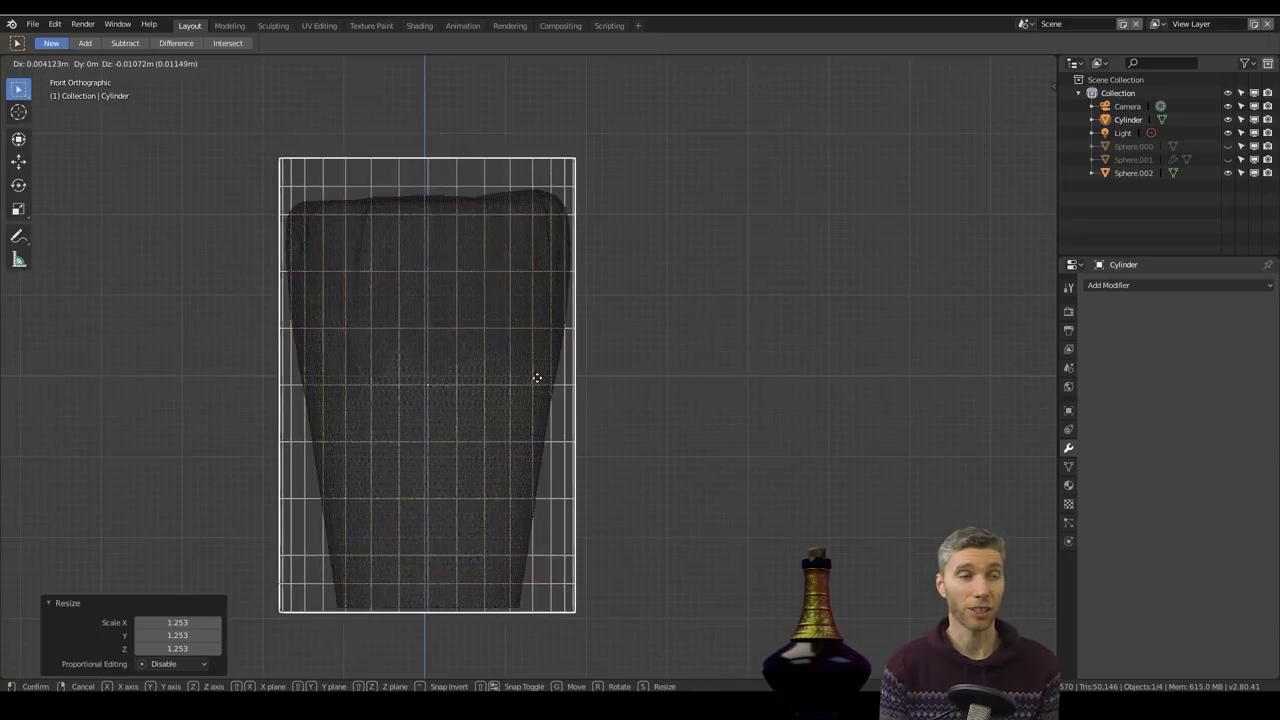
pyautogui.click(538, 385)
pyautogui.press('s')
pyautogui.press('z')
pyautogui.click(537, 299)
pyautogui.press('g')
pyautogui.press('z')
pyautogui.click(537, 302)
pyautogui.press('s')
pyautogui.hotkey('shift', 'z')
pyautogui.click(538, 301)
# Step: Add a Shrinkwrap modifier to the cylinder targeting Sphere.002 with an offset of 0.01, and show it in solid shading
pyautogui.click(1140, 286)
pyautogui.click(1115, 427)
pyautogui.click(1169, 358)
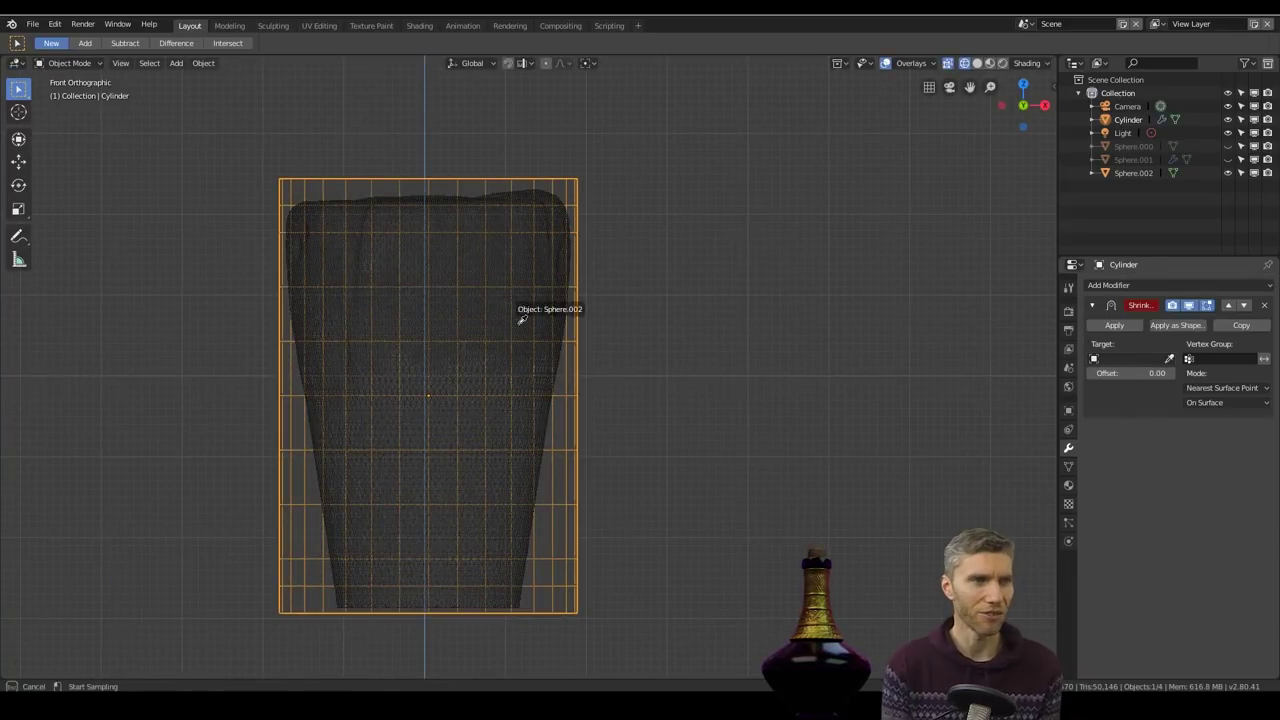
pyautogui.click(523, 320)
pyautogui.press('z')
pyautogui.click(793, 344)
pyautogui.click(1171, 373)
pyautogui.moveTo(525, 328)
pyautogui.mouseDown(button='middle')
pyautogui.moveTo(461, 369)
pyautogui.moveTo(390, 178)
pyautogui.mouseUp(button='middle')
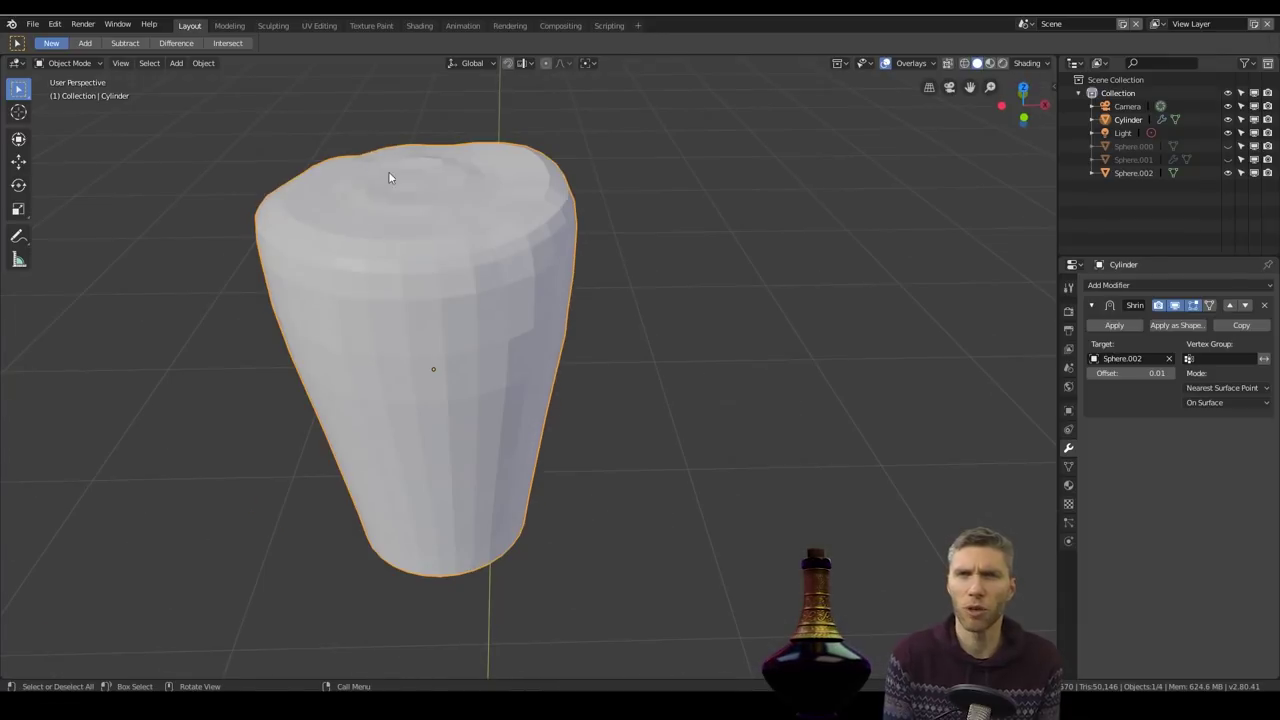
# Step: Save the file and rename the Cylinder object as "cork lp"
pyautogui.click(33, 24)
pyautogui.click(57, 127)
pyautogui.doubleClick(1130, 120)
pyautogui.write('cork lp')
pyautogui.press('Return')
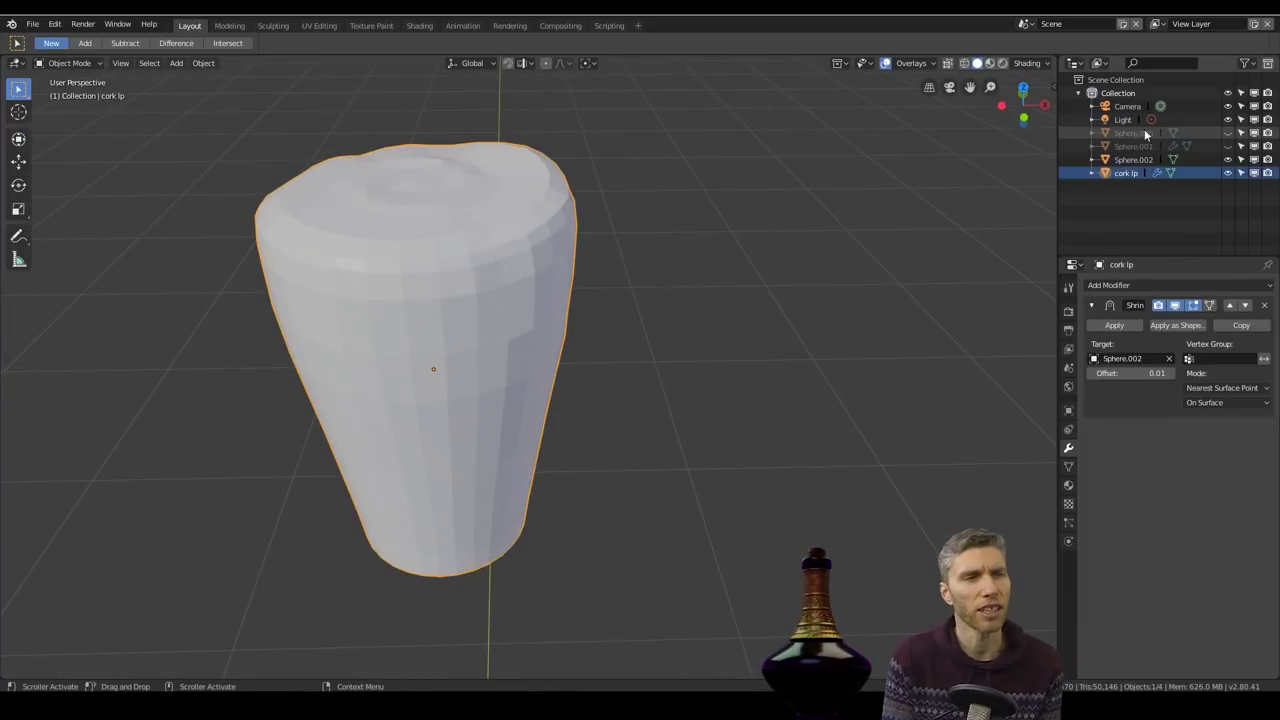
# Step: Rename the sculpted cork object Sphere.002 as "cork hp"
pyautogui.doubleClick(1134, 161)
pyautogui.write('c')
pyautogui.write('ork hp')
pyautogui.press('Return')
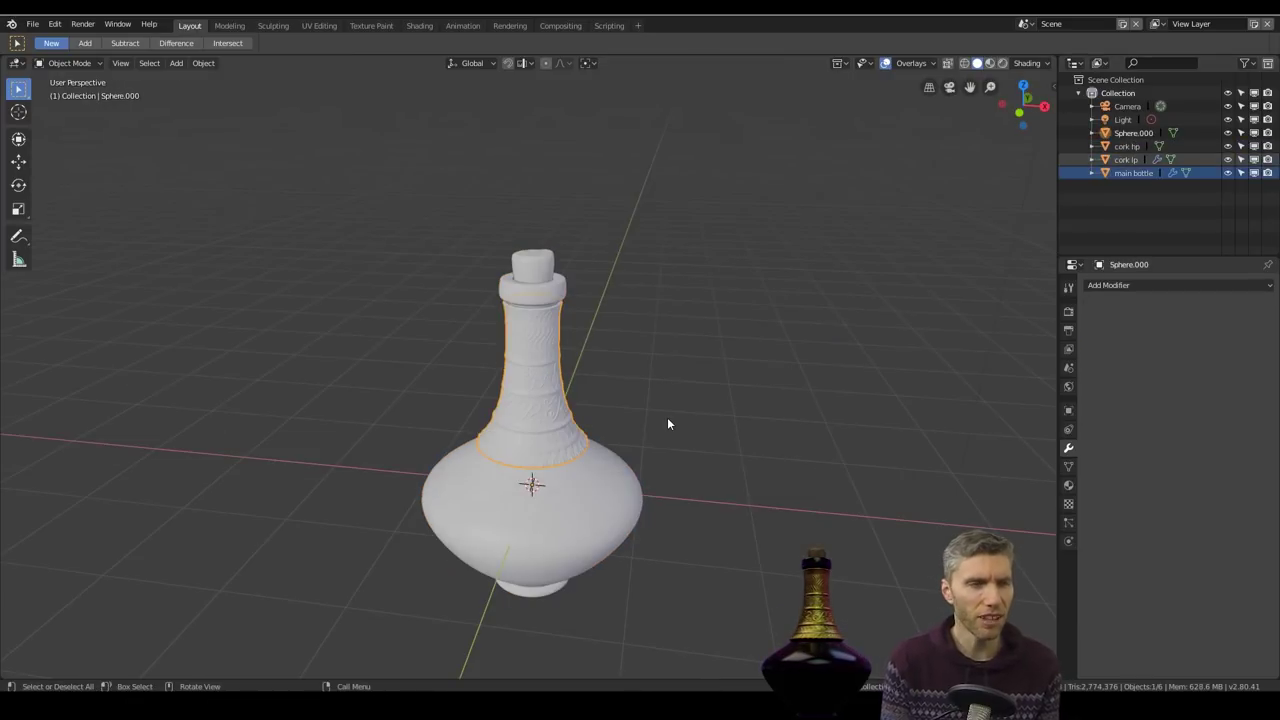
# Step: Hide the main bottle and both cork objects so only the sculpted neck sleeve stays visible
pyautogui.moveTo(668, 424); pyautogui.dragTo(556, 268, button='middle')
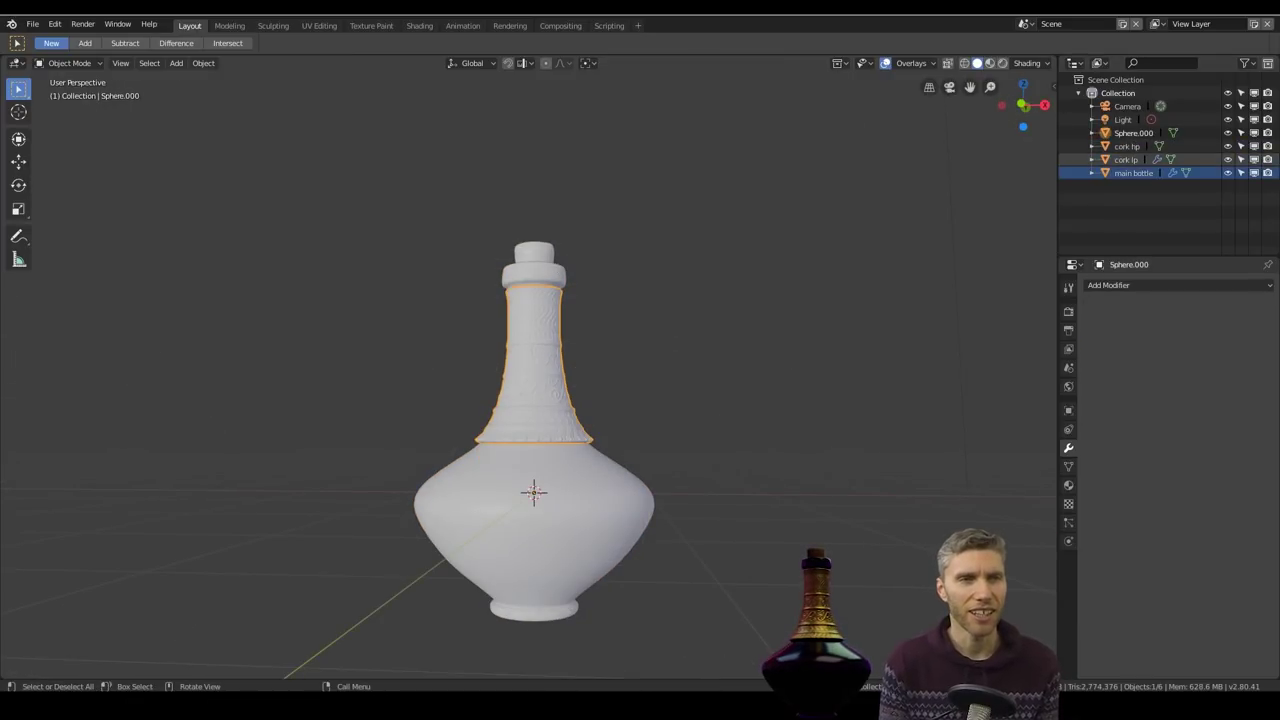
pyautogui.click(538, 497)
pyautogui.press('h')
pyautogui.click(536, 262)
pyautogui.press('h')
pyautogui.click(562, 387)
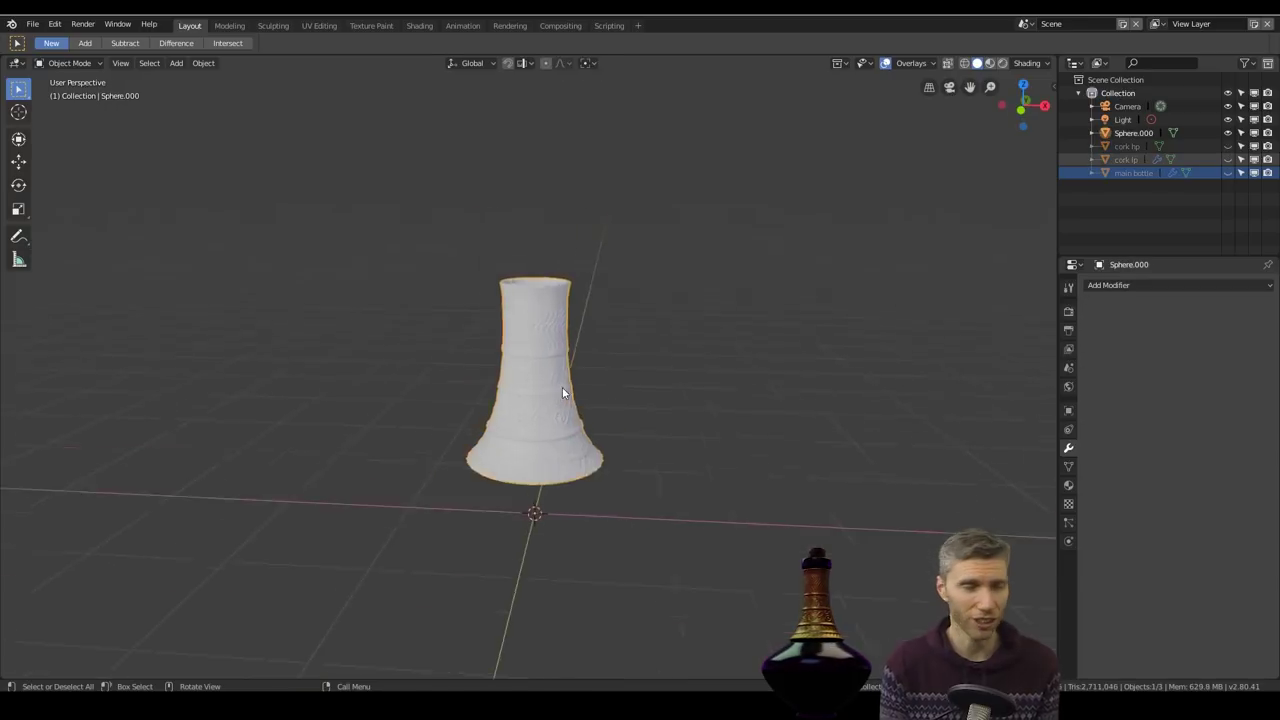
# Step: Add a cylinder around the neck sleeve, fit it along Z to the sleeve's height and give its side eight loop cuts
pyautogui.press('KP_1')
pyautogui.scroll(3, 562, 387)
pyautogui.hotkey('shift', 'a')
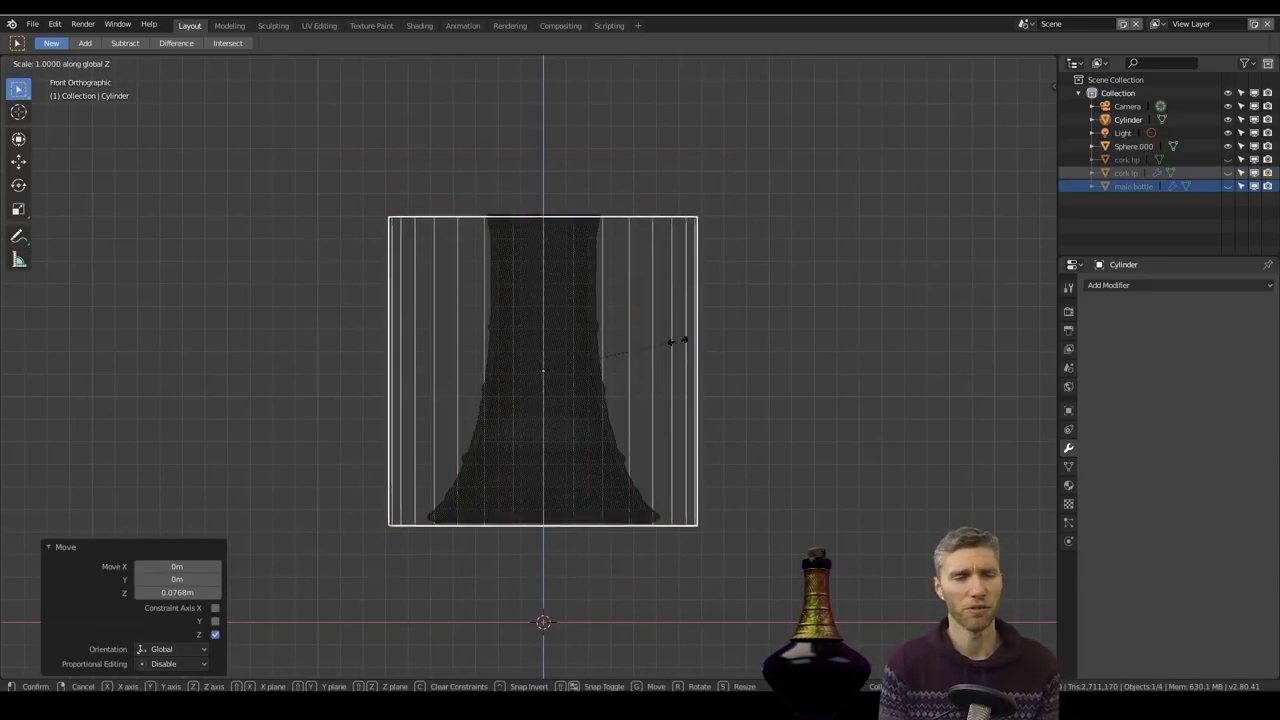
pyautogui.press('z')
pyautogui.click(680, 334)
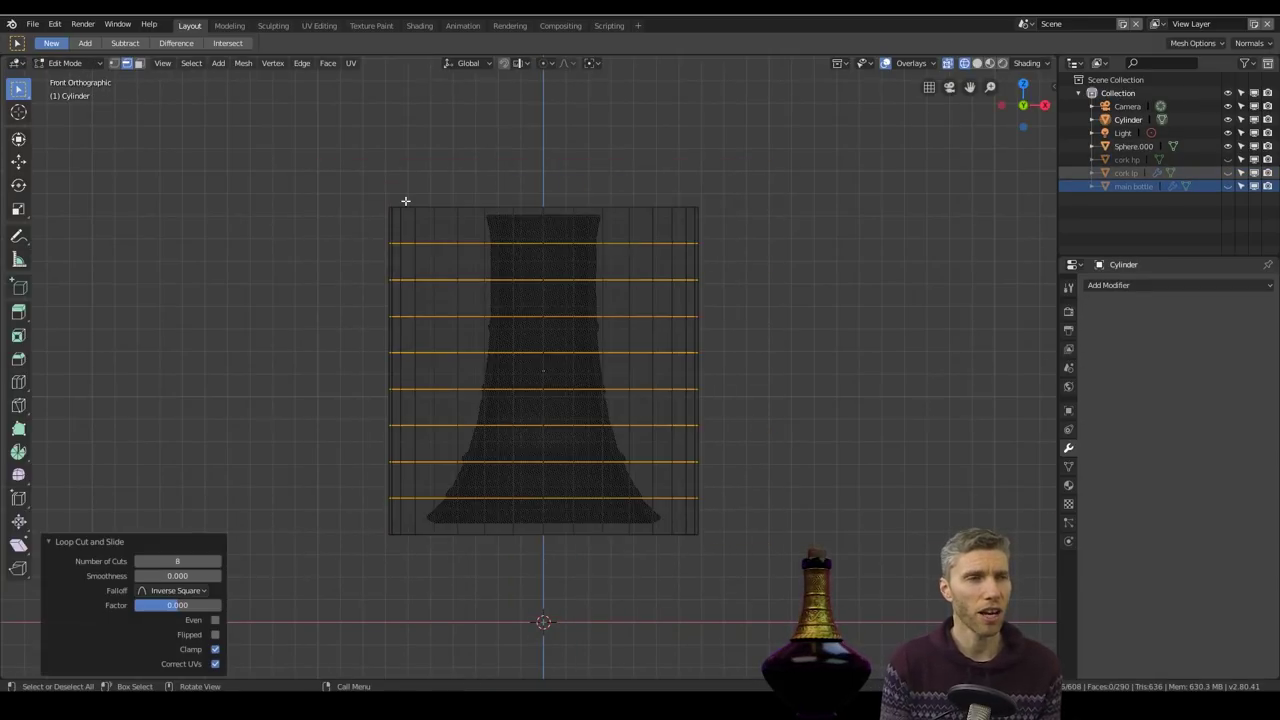
pyautogui.press('Tab')
pyautogui.click(769, 195)
pyautogui.scroll(2, 770, 205)
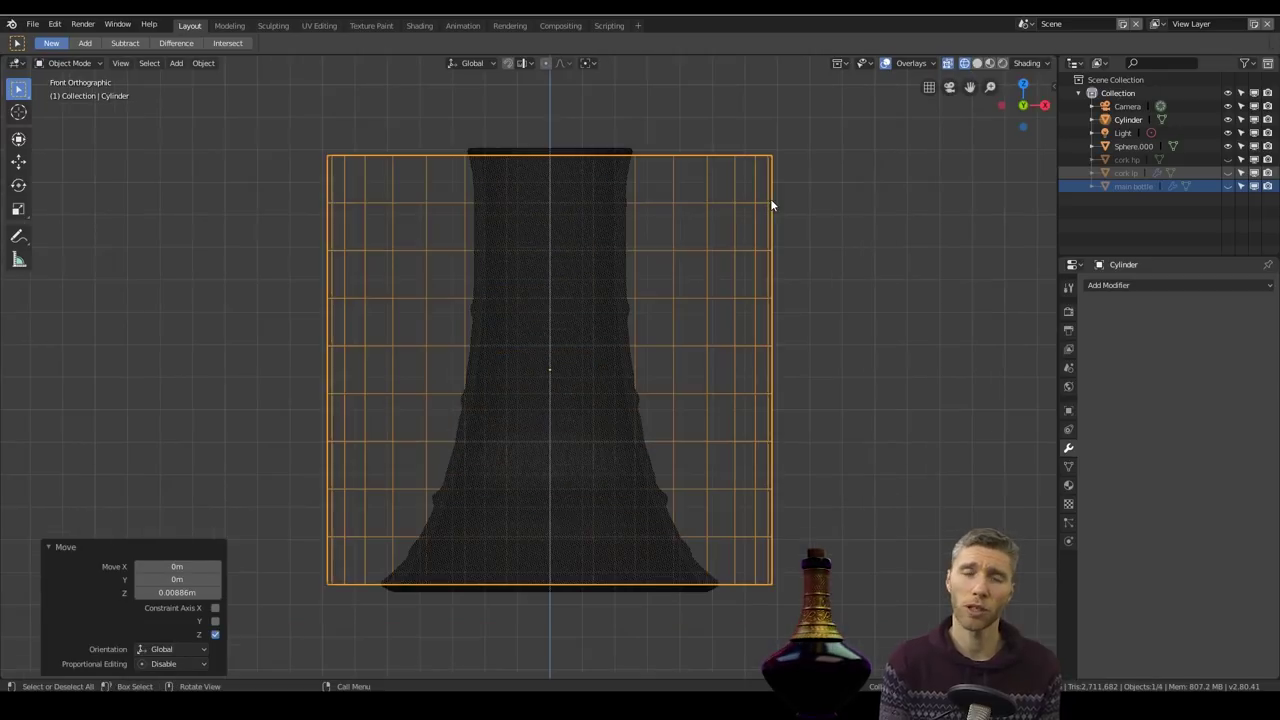
# Step: Shrinkwrap the cylinder onto the sculpted neck sleeve and apply the modifier
pyautogui.click(1150, 285)
pyautogui.click(1100, 457)
pyautogui.click(1169, 358)
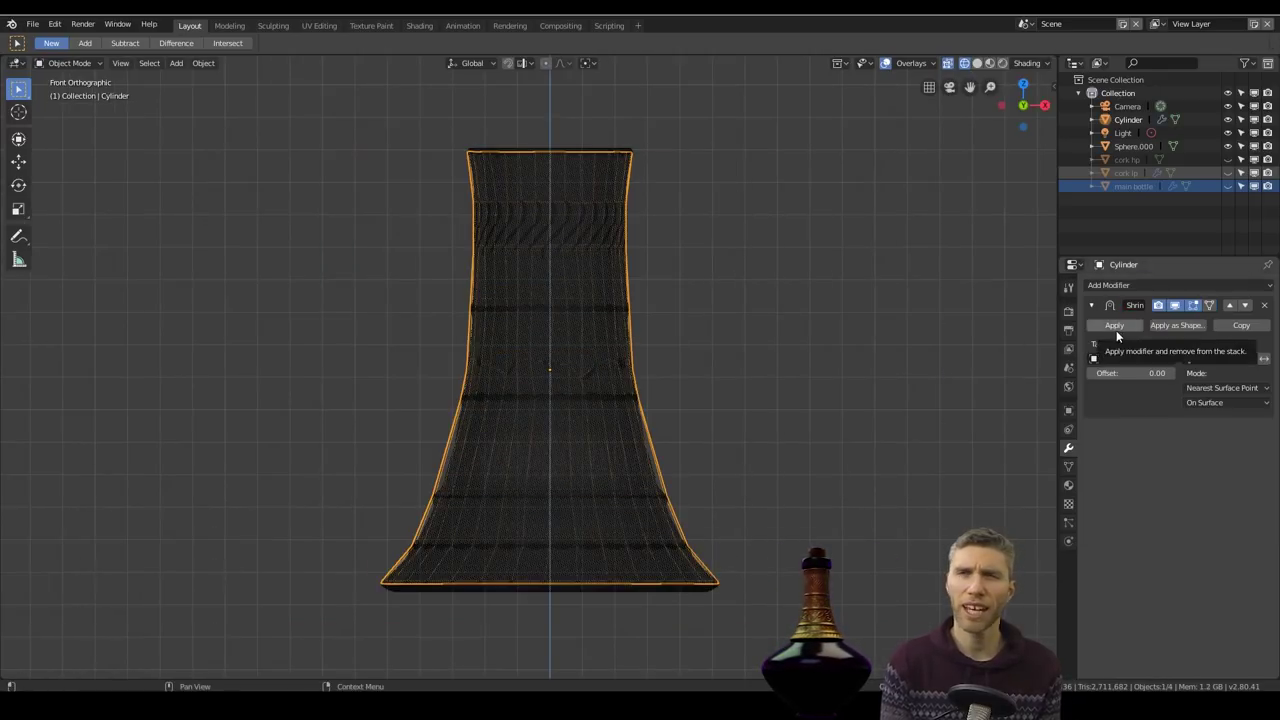
pyautogui.click(1115, 326)
# Step: Scale the cylinder's bottom edge ring to 0.977 and fatten the whole mesh slightly along its normals
pyautogui.press('Tab')
pyautogui.click(467, 538)
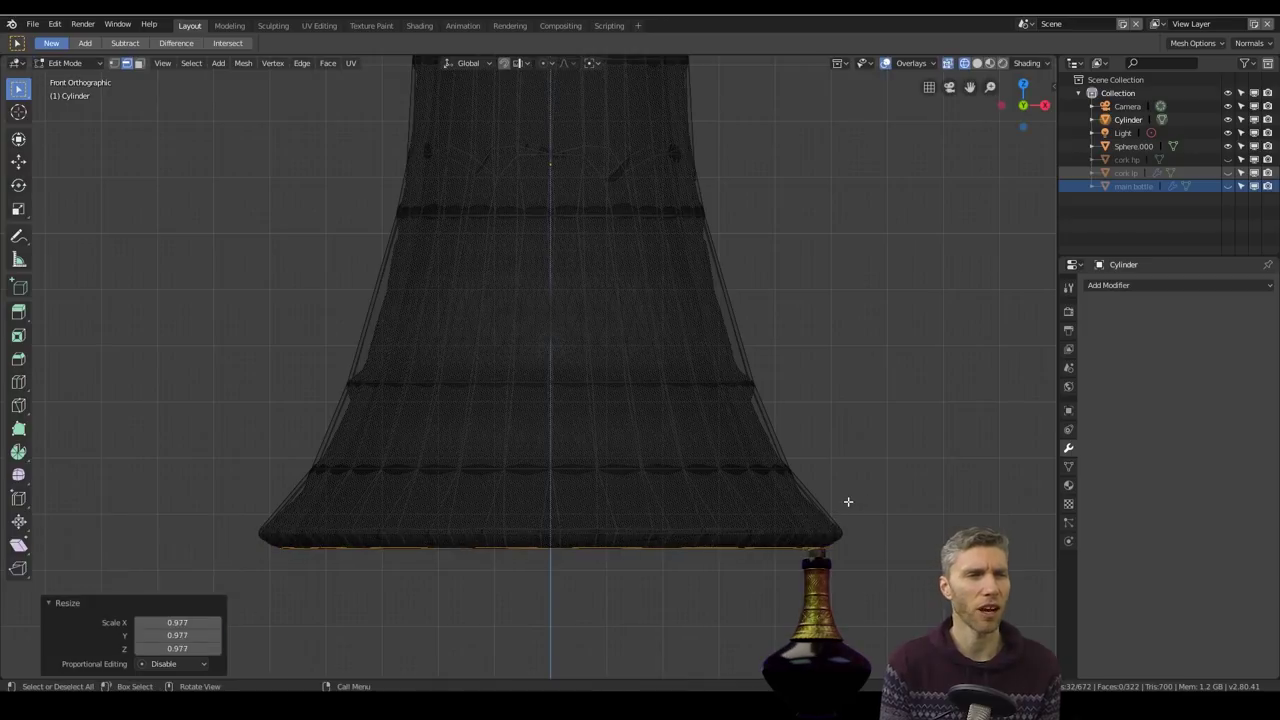
pyautogui.press('a')
pyautogui.hotkey('alt', 's')
pyautogui.click(831, 497)
# Step: Select a horizontal edge loop near the sleeve's base and shift it along Z in front view
pyautogui.moveTo(831, 497); pyautogui.dragTo(500, 300, button='middle')
pyautogui.press('2')
pyautogui.keyDown('alt'); pyautogui.click(531, 514); pyautogui.keyUp('alt')
pyautogui.press('KP_1')
pyautogui.press('g')
pyautogui.press('z')
pyautogui.click(546, 483)
# Step: Rework the lowest edge loops of the sleeve's flared base with a centred horizontal loop cut
pyautogui.keyDown('alt'); pyautogui.click(301, 484); pyautogui.keyUp('alt')
pyautogui.keyDown('alt'); pyautogui.click(291, 535); pyautogui.keyUp('alt')
pyautogui.click(329, 532)
pyautogui.click(318, 547)
pyautogui.hotkey('ctrl', 'r')
pyautogui.hotkey('ctrl', 'r')
pyautogui.click(456, 514)
pyautogui.rightClick(456, 514)
# Step: Extrude the sleeve's top edge loop 0.0099 m along Z and scale the new ring to 0.975
pyautogui.moveTo(500, 300); pyautogui.dragTo(366, 313, button='middle')
pyautogui.keyDown('alt'); pyautogui.click(518, 421); pyautogui.keyUp('alt')
pyautogui.press('KP_1')
pyautogui.press('e')
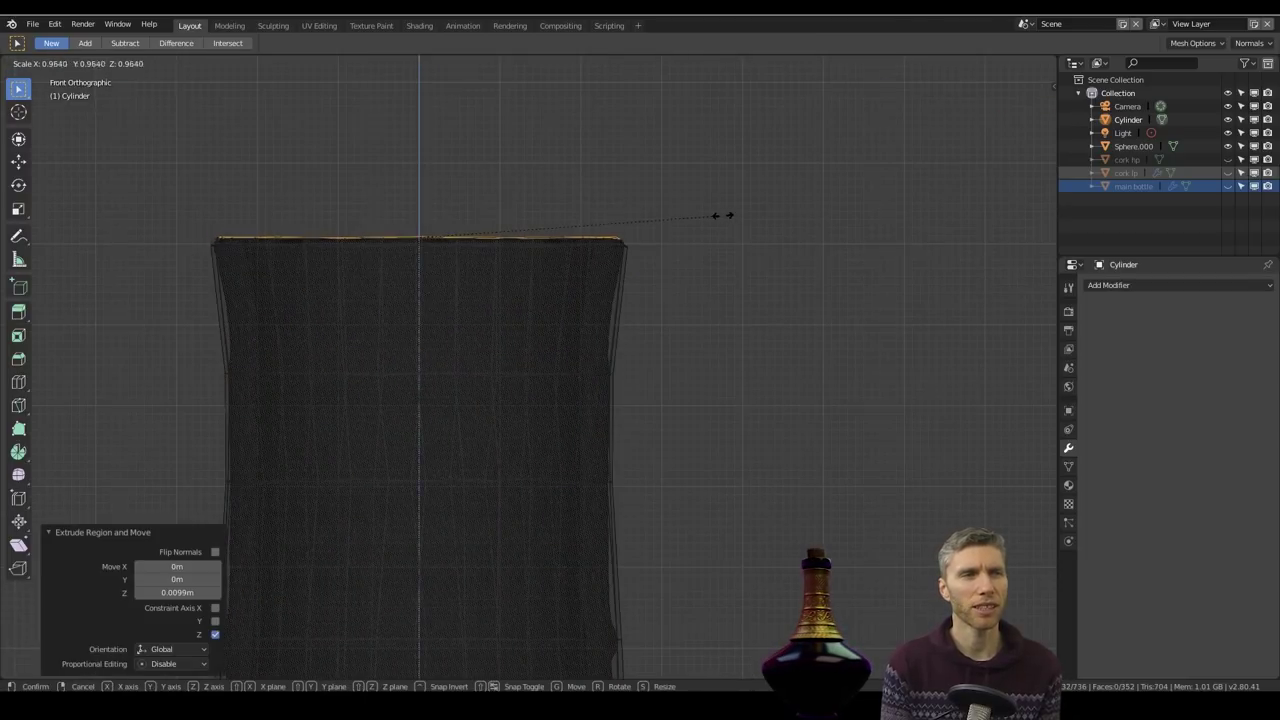
pyautogui.moveTo(691, 256); pyautogui.dragTo(679, 330, button='middle')
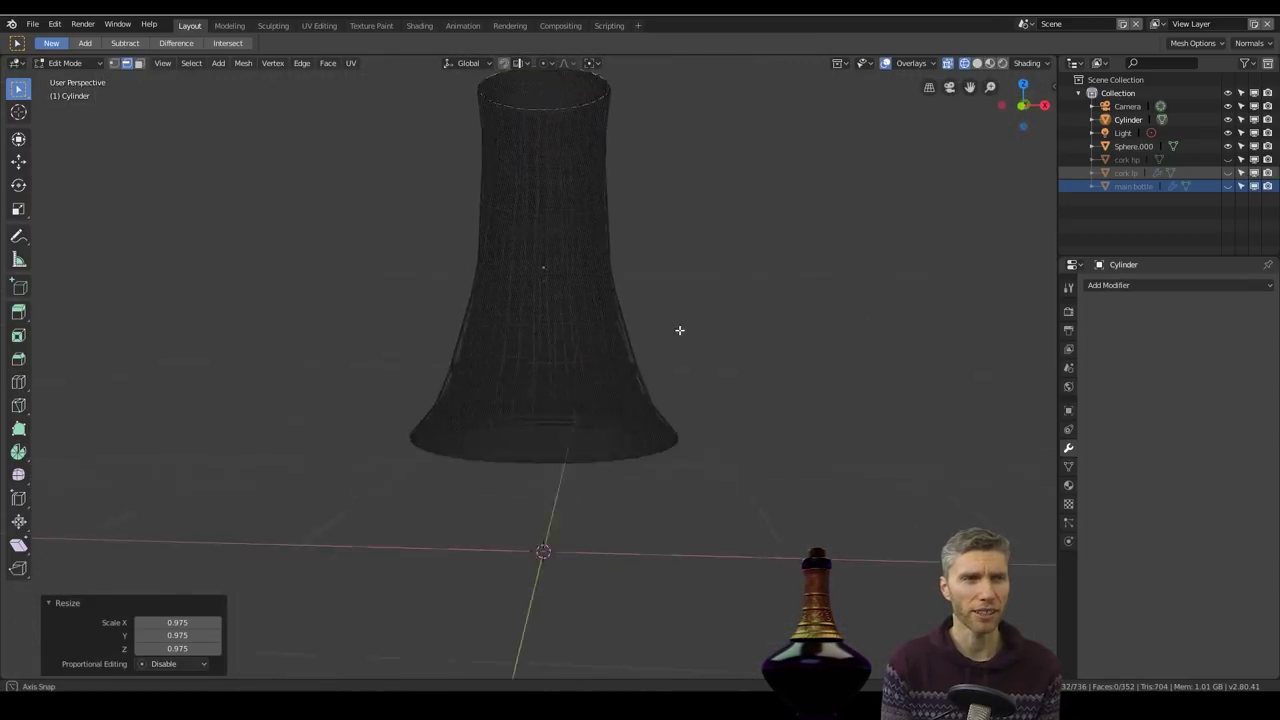
pyautogui.scroll(4, 637, 324)
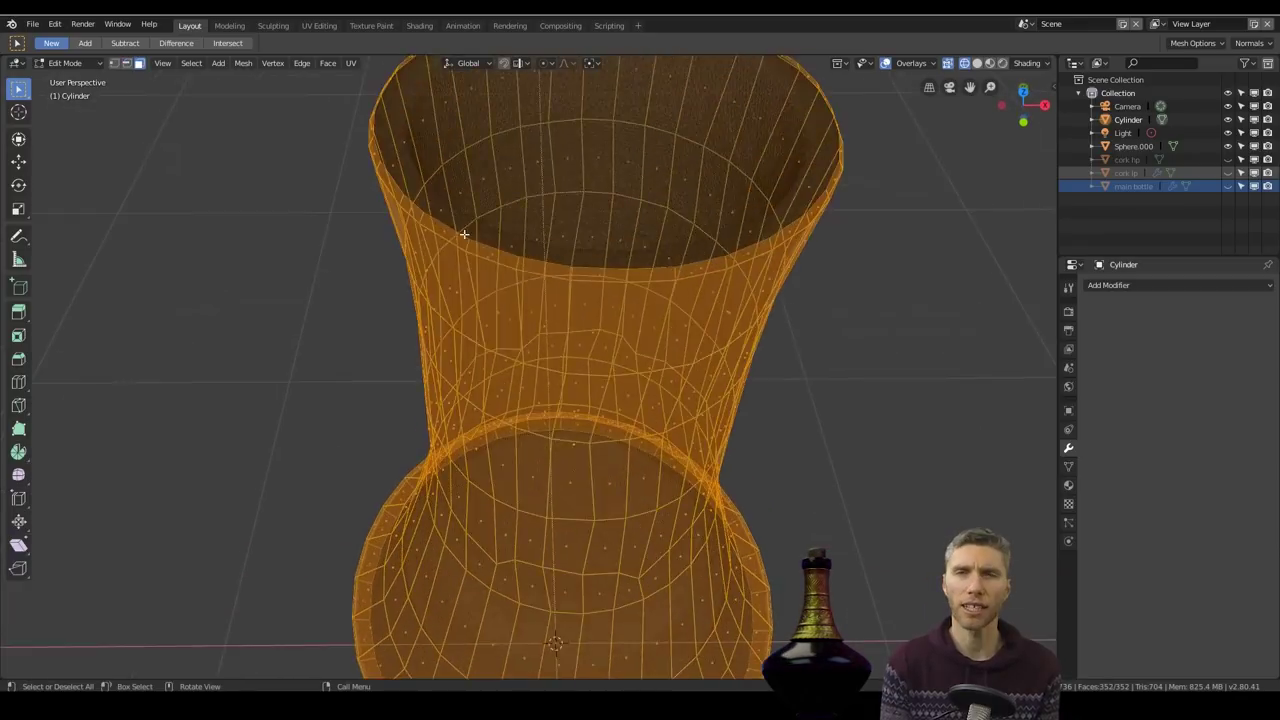
# Step: Duplicate all sleeve faces except the rim face loops in place, and offset the copy with Shrink/Fatten as an inner wall
pyautogui.keyDown('alt'); pyautogui.keyDown('shift'); pyautogui.click(474, 234); pyautogui.keyUp('shift'); pyautogui.keyUp('alt')
pyautogui.moveTo(474, 234); pyautogui.dragTo(460, 145, button='middle')
pyautogui.keyDown('shift'); pyautogui.moveTo(460, 145); pyautogui.dragTo(415, 455, button='middle'); pyautogui.keyUp('shift')
pyautogui.keyDown('alt'); pyautogui.keyDown('shift'); pyautogui.click(494, 384); pyautogui.keyUp('shift'); pyautogui.keyUp('alt')
pyautogui.hotkey('shift', 'd')
pyautogui.rightClick(494, 384)
pyautogui.hotkey('alt', 's')
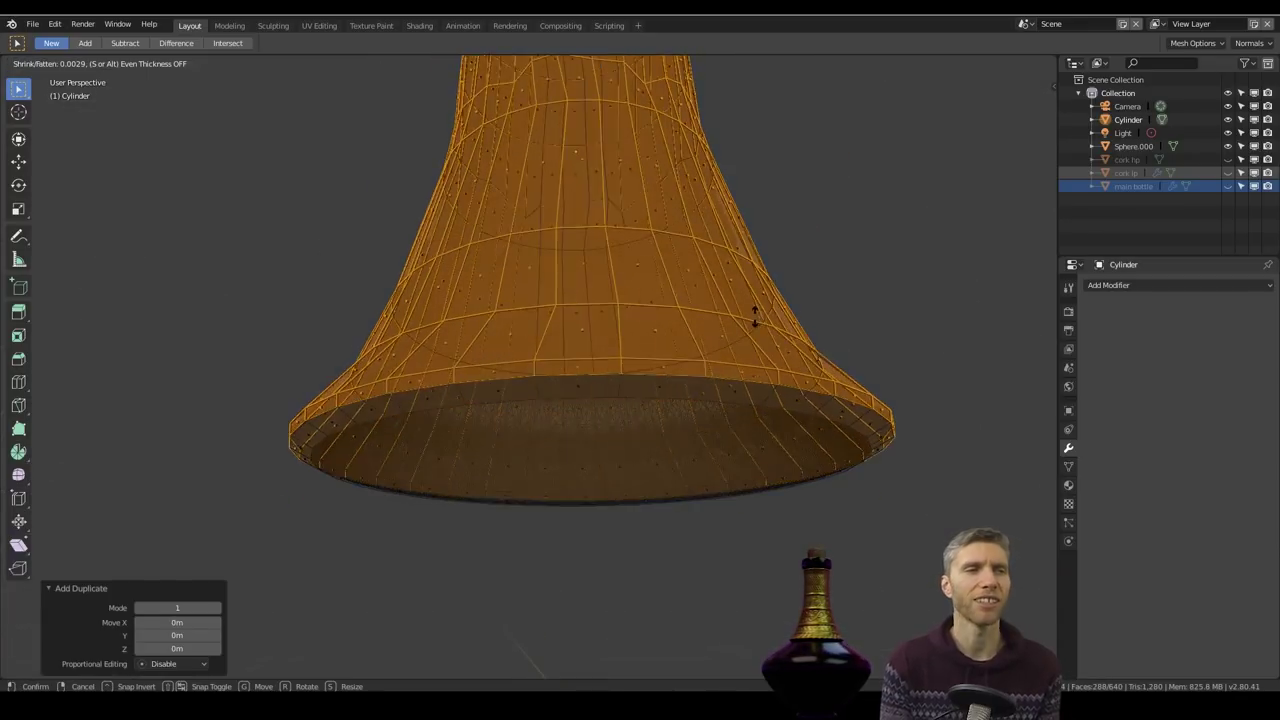
pyautogui.click(774, 300)
# Step: Switch to solid shading and offset the duplicated inner wall further along its normals
pyautogui.moveTo(774, 300); pyautogui.dragTo(740, 270, button='middle')
pyautogui.scroll(4, 740, 270)
pyautogui.press('2')
pyautogui.press('z')
pyautogui.click(338, 484)
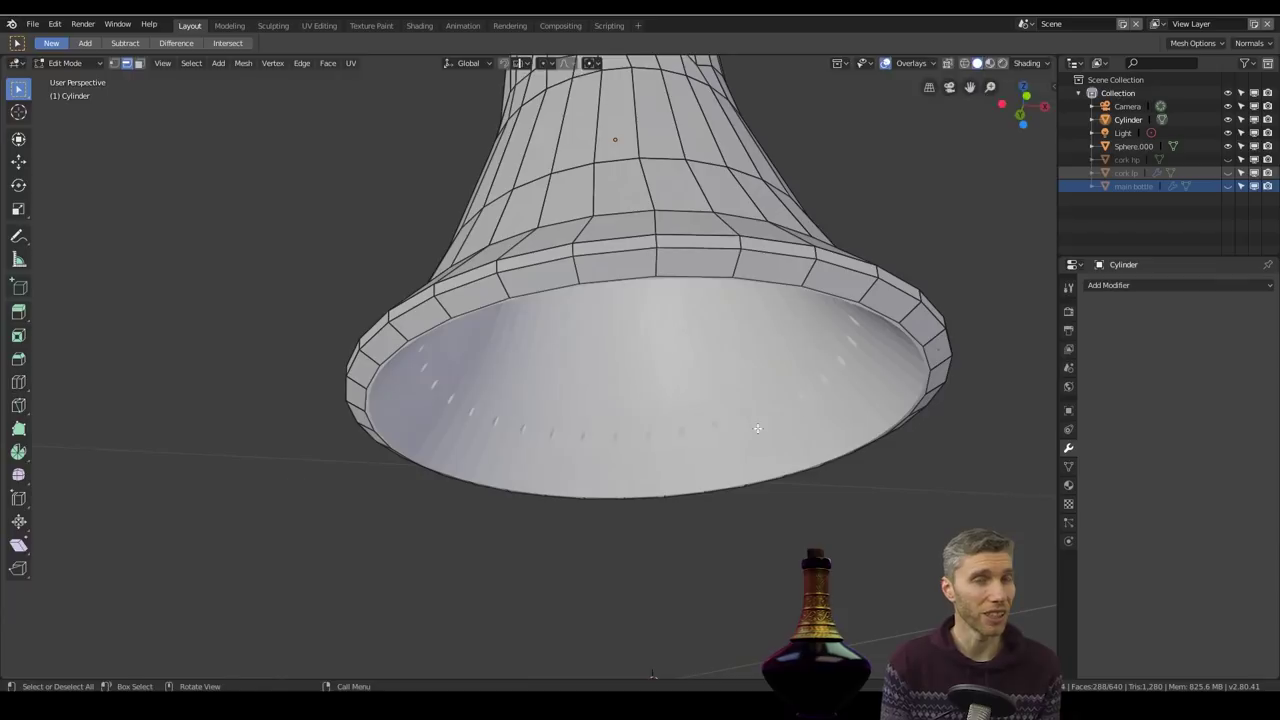
pyautogui.hotkey('alt', 's')
pyautogui.click(789, 400)
# Step: Bridge the outer and inner edge loops at the sleeve's bottom rim
pyautogui.keyDown('alt'); pyautogui.click(402, 420); pyautogui.keyUp('alt')
pyautogui.keyDown('alt'); pyautogui.keyDown('shift'); pyautogui.click(400, 408); pyautogui.keyUp('shift'); pyautogui.keyUp('alt')
pyautogui.rightClick(400, 408)
pyautogui.click(400, 408)
# Step: Run a vertex operation on the whole mesh and check the edge loops of the bridged bottom rim
pyautogui.keyDown('alt'); pyautogui.click(501, 351); pyautogui.keyUp('alt')
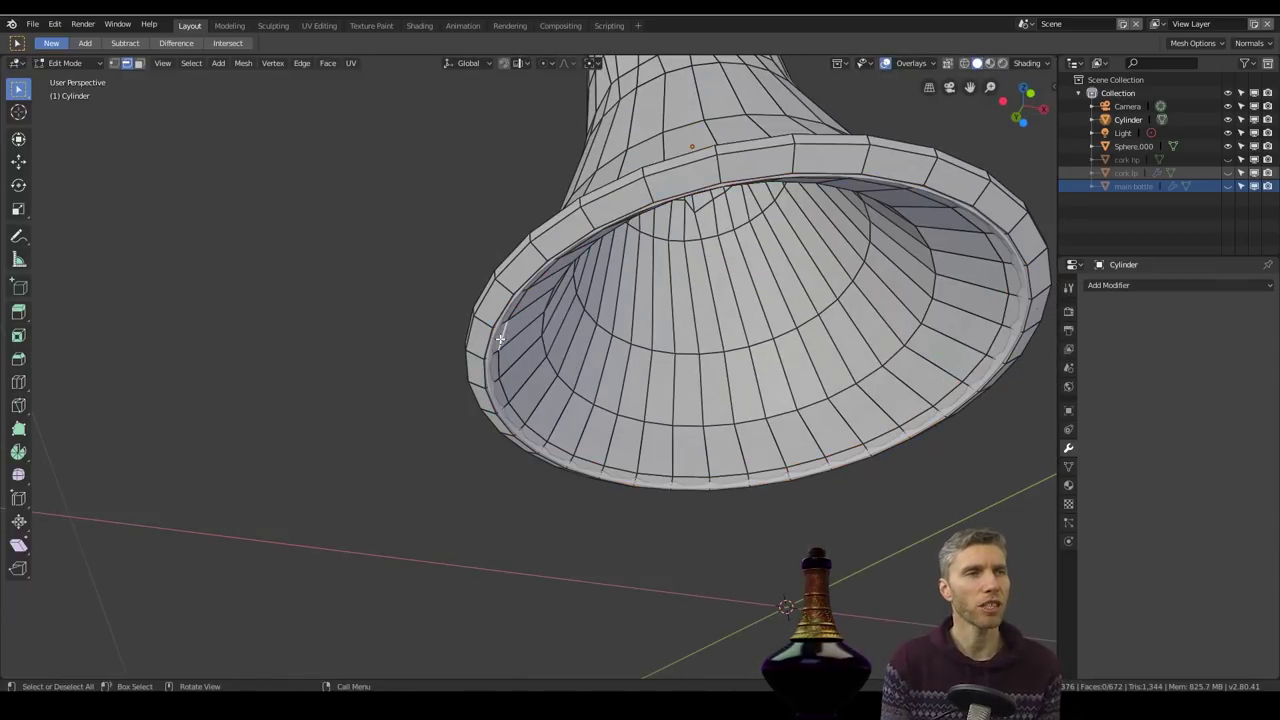
pyautogui.keyDown('alt'); pyautogui.click(505, 322); pyautogui.keyUp('alt')
pyautogui.moveTo(503, 345); pyautogui.dragTo(748, 364, button='middle')
pyautogui.press('a')
pyautogui.click(273, 63)
pyautogui.click(312, 282)
pyautogui.keyDown('alt'); pyautogui.click(484, 326); pyautogui.keyUp('alt')
pyautogui.keyDown('alt'); pyautogui.click(481, 334); pyautogui.keyUp('alt')
pyautogui.click(766, 343)
# Step: Scale the edge loop at the sleeve's top opening and bridge the outer and inner top loops
pyautogui.scroll(-4, 737, 346)
pyautogui.moveTo(760, 262); pyautogui.dragTo(735, 350, button='middle')
pyautogui.keyDown('alt'); pyautogui.click(577, 401); pyautogui.keyUp('alt')
pyautogui.press('s')
pyautogui.click(574, 410)
pyautogui.keyDown('alt'); pyautogui.keyDown('shift'); pyautogui.click(572, 427); pyautogui.keyUp('shift'); pyautogui.keyUp('alt')
pyautogui.hotkey('ctrl', 'e')
pyautogui.click(562, 416)
# Step: Move the sleeve's bridged top rim 0.00721 m along Z and return to Object Mode
pyautogui.press('g')
pyautogui.press('z')
pyautogui.click(600, 440)
pyautogui.scroll(-6, 620, 470)
pyautogui.moveTo(630, 520); pyautogui.dragTo(651, 417, button='middle')
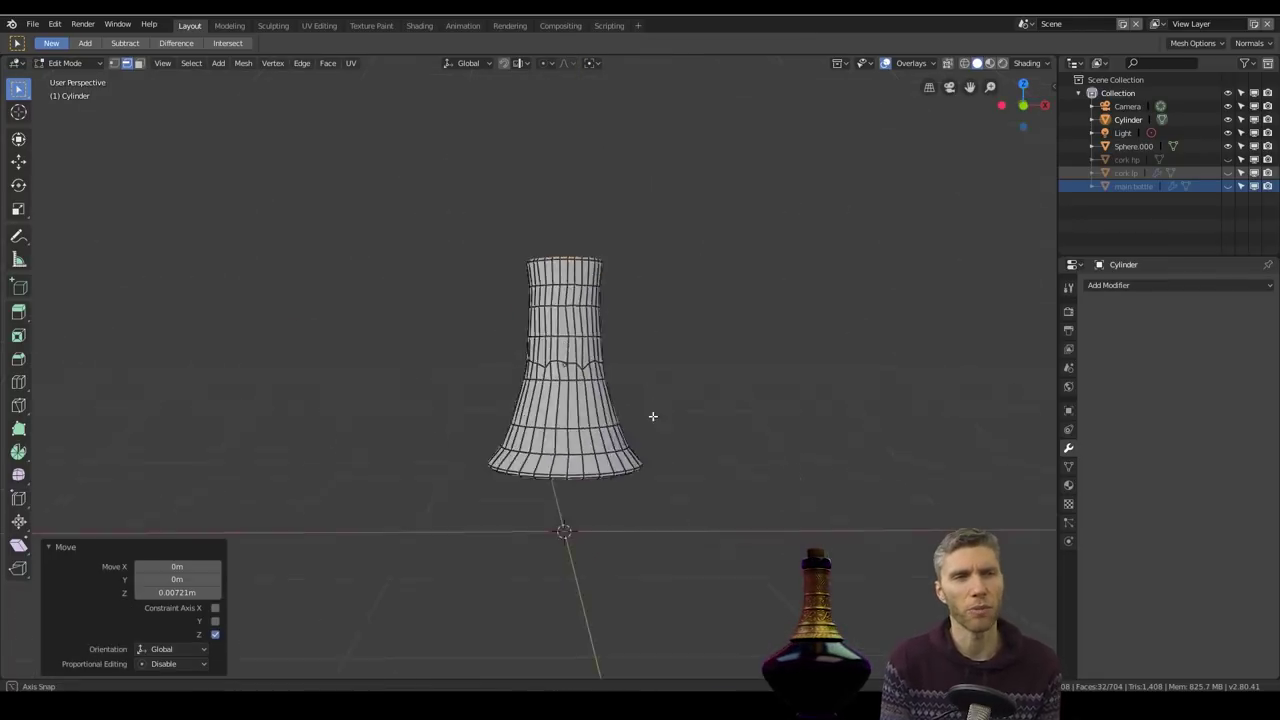
pyautogui.press('Tab')
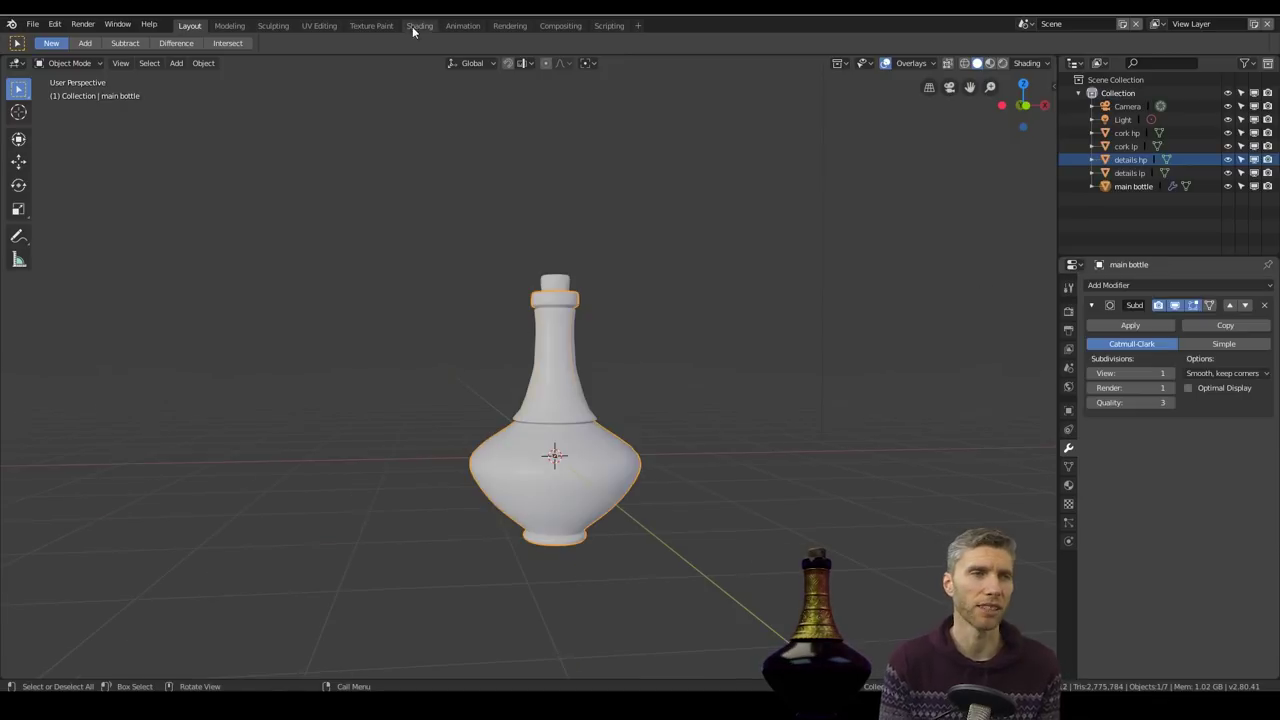
# Step: Open the Shading workspace and unwrap the entire details lp mesh with Smart UV Project
pyautogui.click(419, 25)
pyautogui.click(618, 190)
pyautogui.press('Tab')
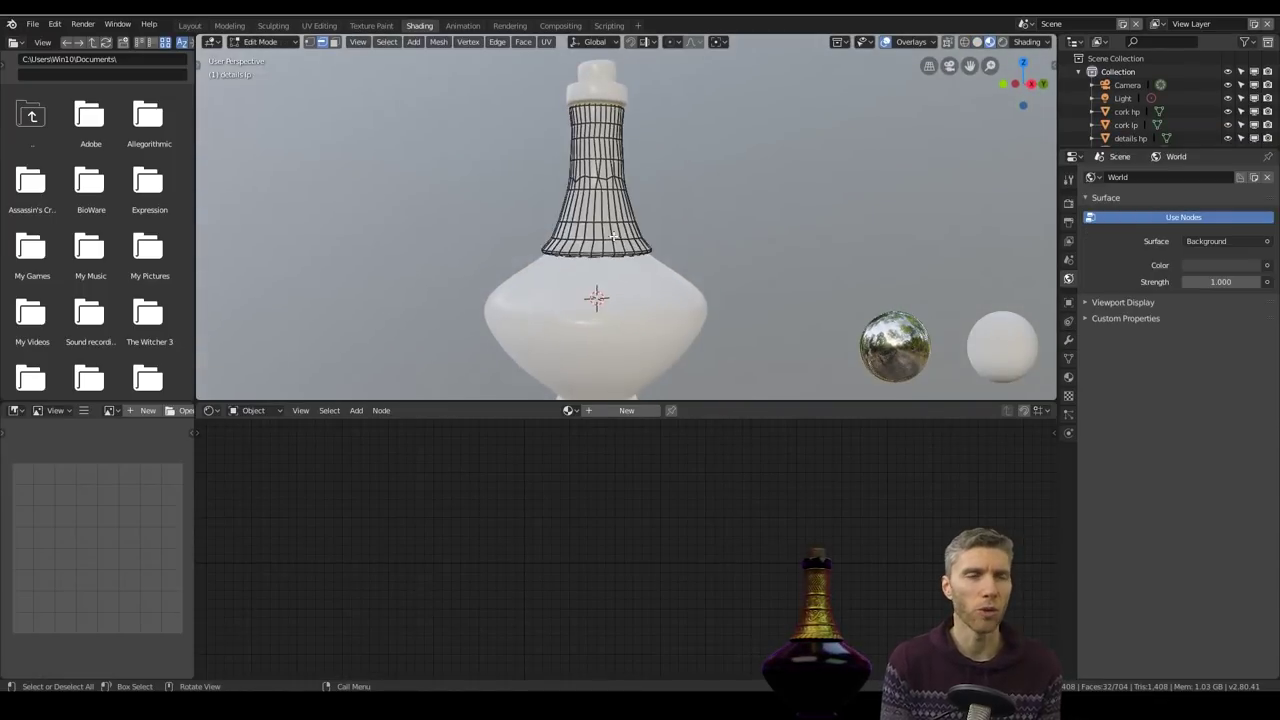
pyautogui.press('a')
pyautogui.press('u')
pyautogui.click(740, 209)
pyautogui.click(724, 311)
# Step: Create a 1024 × 1024 px image named "details norms" and display it in the UV Editing workspace
pyautogui.moveTo(195, 370); pyautogui.dragTo(341, 370)
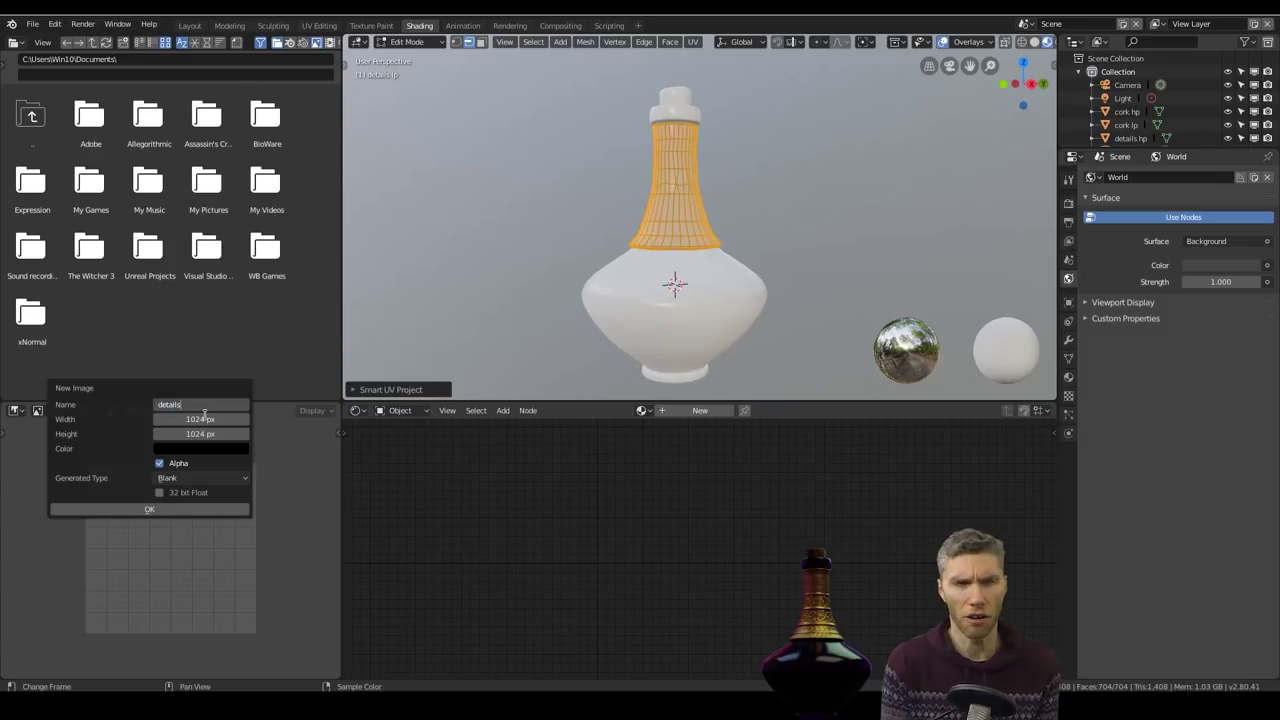
pyautogui.click(151, 511)
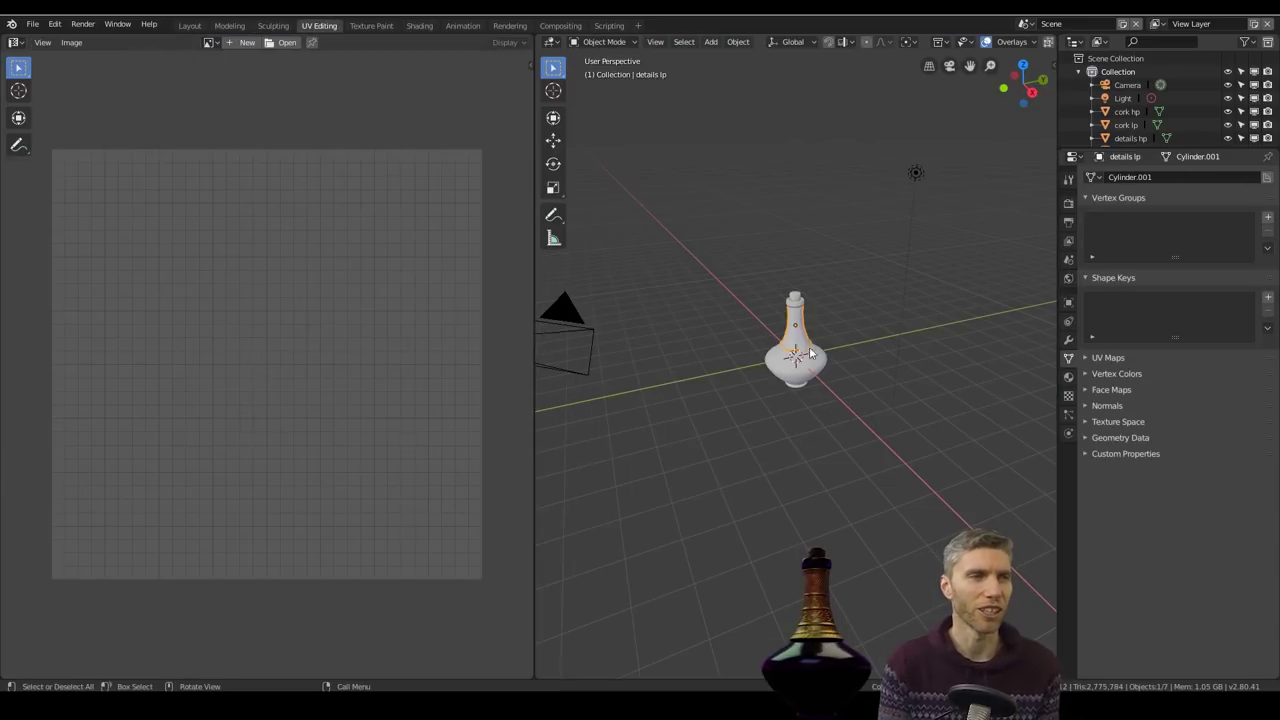
pyautogui.click(240, 63)
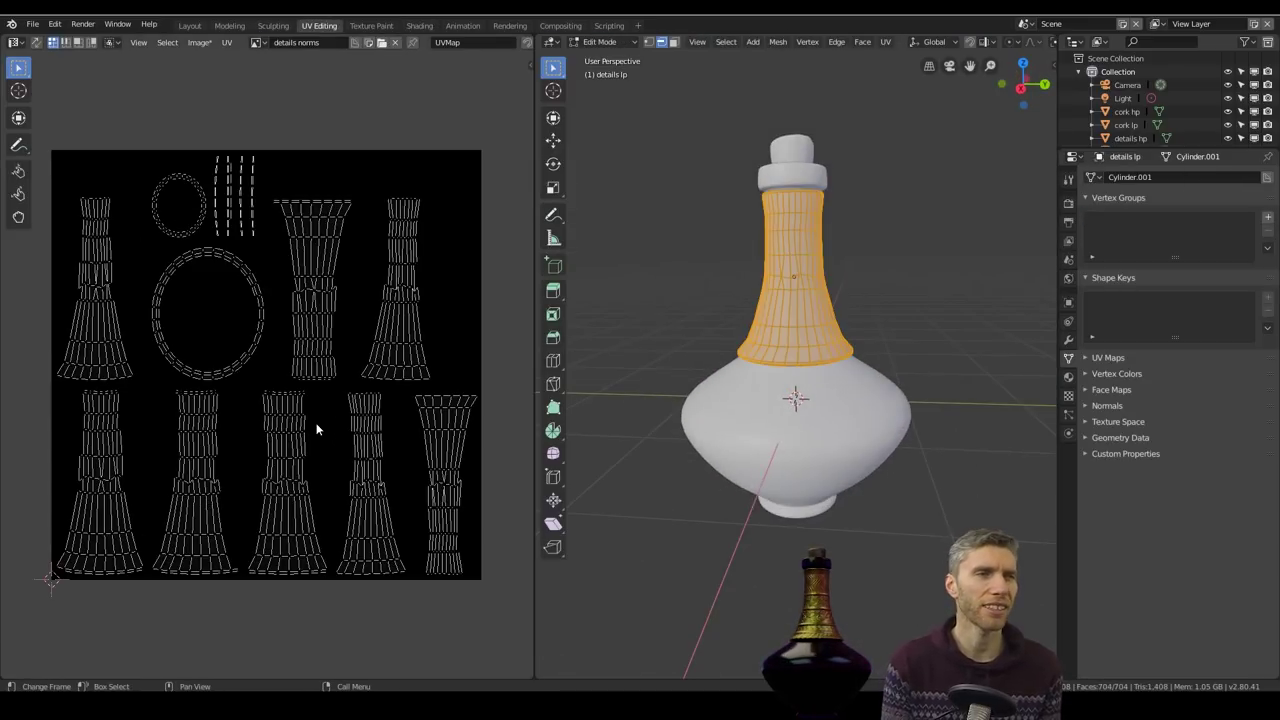
# Step: Select the seam edge loops around the sleeve's rims and isolate details lp in local view
pyautogui.scroll(4, 789, 300)
pyautogui.keyDown('alt'); pyautogui.click(789, 300); pyautogui.keyUp('alt')
pyautogui.moveTo(789, 300); pyautogui.dragTo(790, 600, button='middle')
pyautogui.keyDown('alt'); pyautogui.keyDown('shift'); pyautogui.click(737, 289); pyautogui.keyUp('shift'); pyautogui.keyUp('alt')
pyautogui.press('KP_Divide')
pyautogui.moveTo(737, 289); pyautogui.dragTo(708, 402, button='middle')
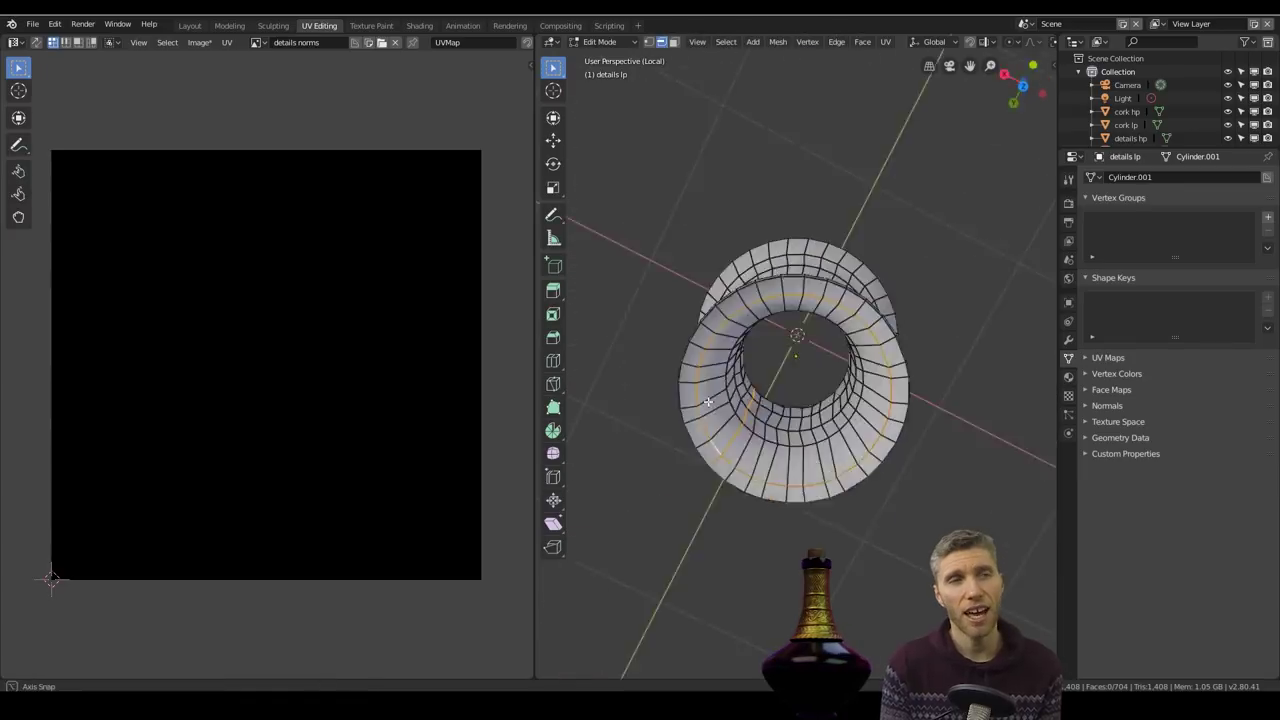
# Step: Unwrap the entire details lp mesh along its seams with the Angle Based method
pyautogui.press('a')
pyautogui.press('u')
pyautogui.click(730, 406)
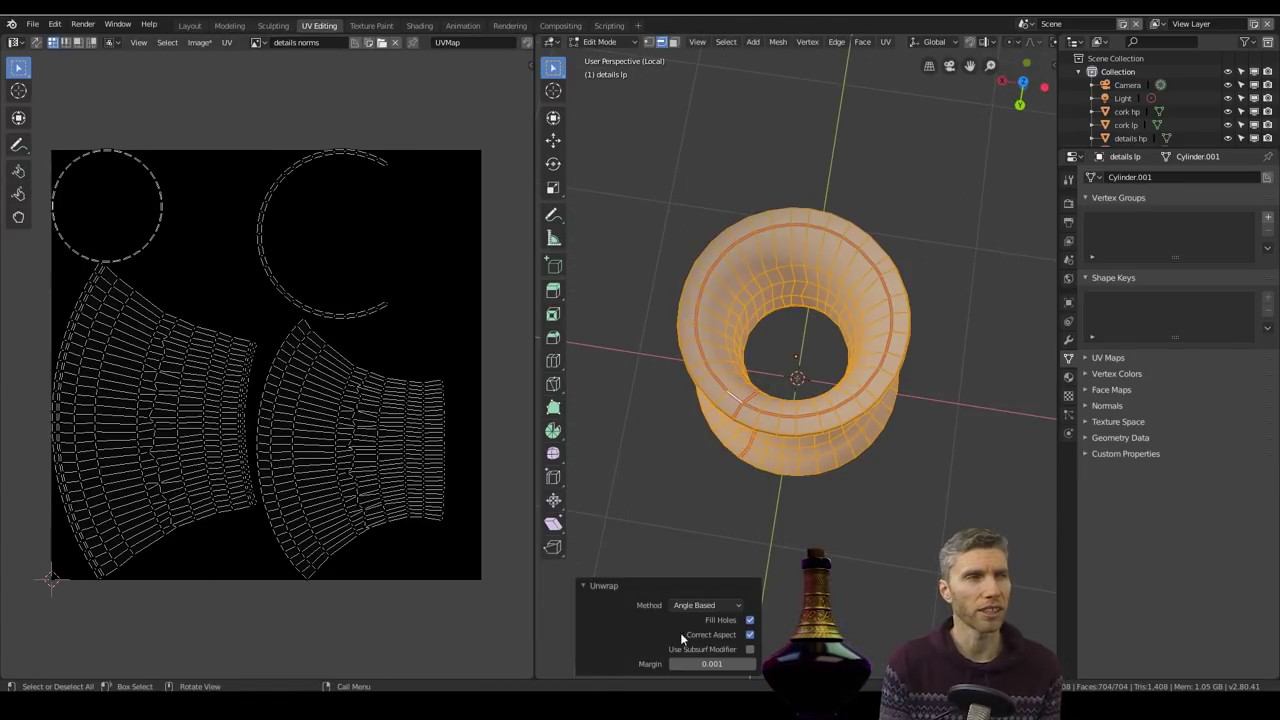
# Step: Rotate the smaller fan-shaped UV island and move it clear of the larger one
pyautogui.press('l')
pyautogui.press('r')
pyautogui.click(384, 403)
pyautogui.press('g')
pyautogui.click(402, 408)
# Step: Rotate the two fan-shaped UV islands and move them apart so they sit side by side without overlapping
pyautogui.press('l')
pyautogui.press('r')
pyautogui.press('Escape')
pyautogui.hotkey('shift', 'l')
pyautogui.press('r')
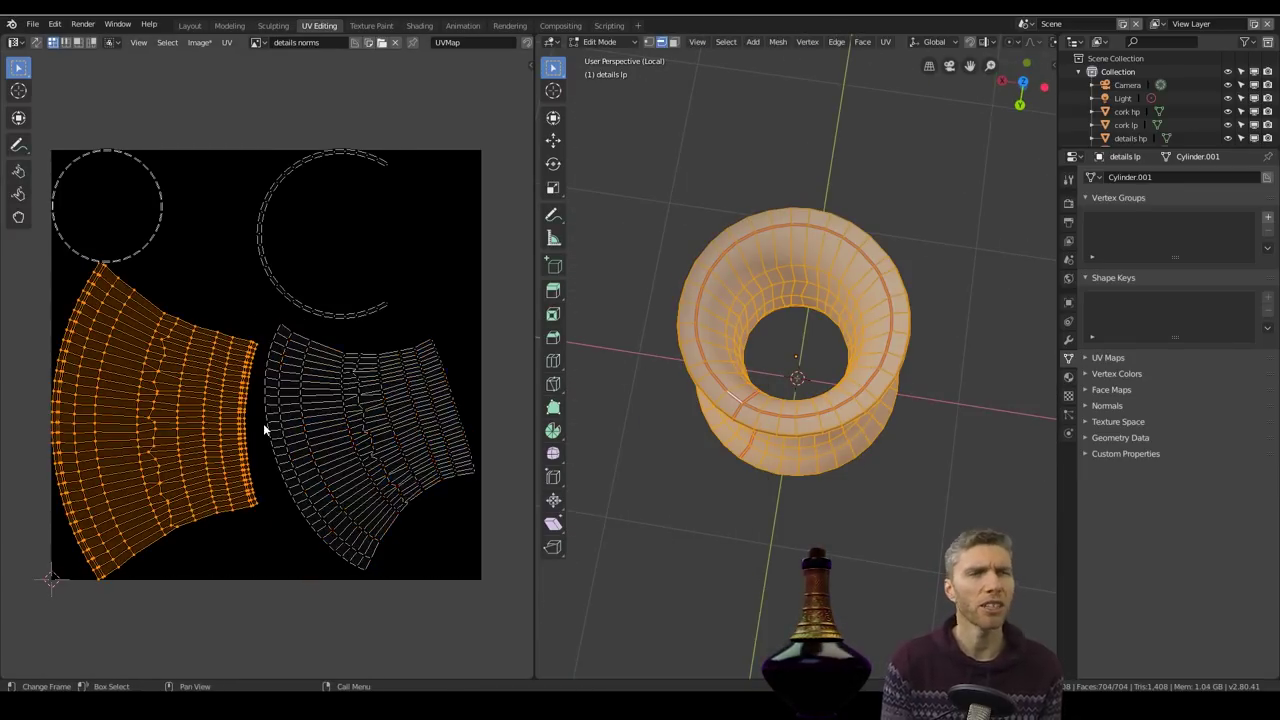
pyautogui.click(232, 418)
pyautogui.press('g')
pyautogui.click(240, 405)
pyautogui.press('l')
pyautogui.hotkey('shift', 'l')
pyautogui.press('g')
pyautogui.click(204, 258)
# Step: Delete the ring of faces that closes the narrow end of the sleeve mesh
pyautogui.moveTo(690, 470)
pyautogui.mouseDown(button='middle')
pyautogui.moveTo(701, 284)
pyautogui.moveTo(752, 347)
pyautogui.moveTo(705, 457)
pyautogui.mouseUp(button='middle')
pyautogui.keyDown('alt'); pyautogui.click(699, 512); pyautogui.keyUp('alt')
pyautogui.moveTo(699, 512); pyautogui.dragTo(594, 371, button='middle')
pyautogui.keyDown('alt'); pyautogui.click(736, 304); pyautogui.keyUp('alt')
pyautogui.press('x')
pyautogui.press('f')
pyautogui.scroll(-4, 660, 430)
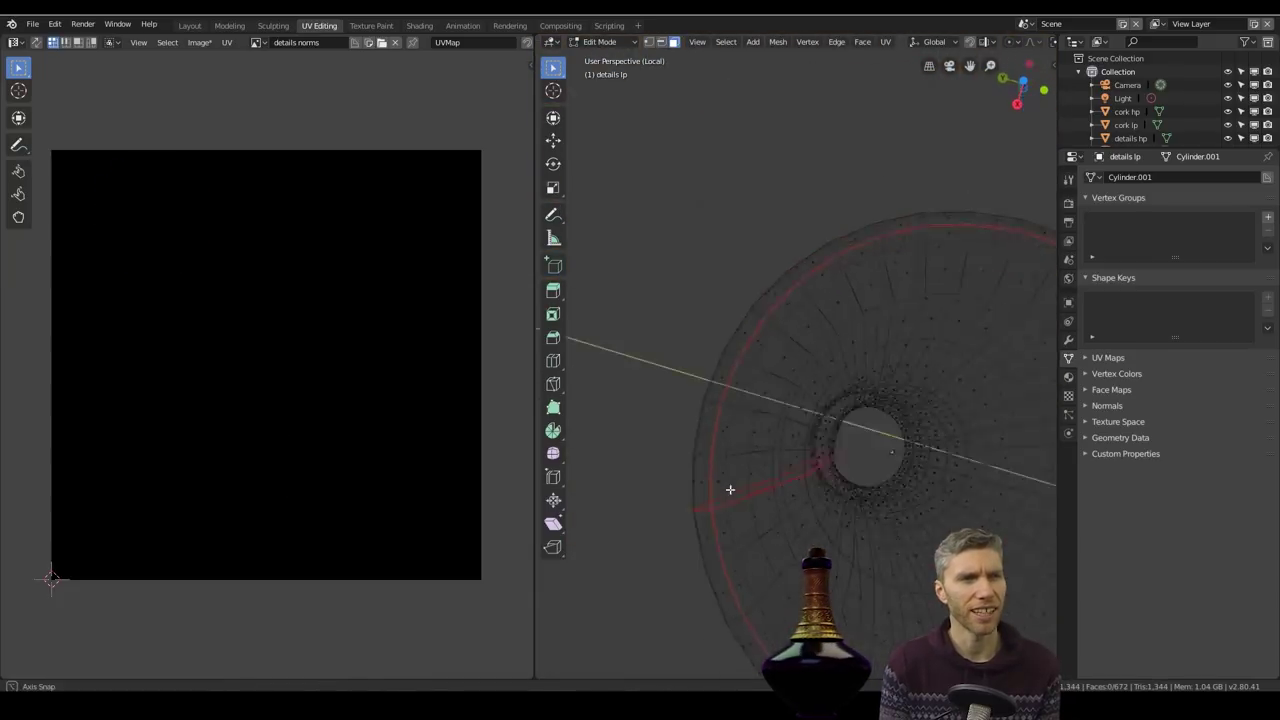
# Step: Select the whole sleeve mesh, enable UV sync selection and pick the ring-shaped island to locate its faces
pyautogui.moveTo(729, 489); pyautogui.dragTo(675, 394, button='middle')
pyautogui.press('a')
pyautogui.click(36, 42)
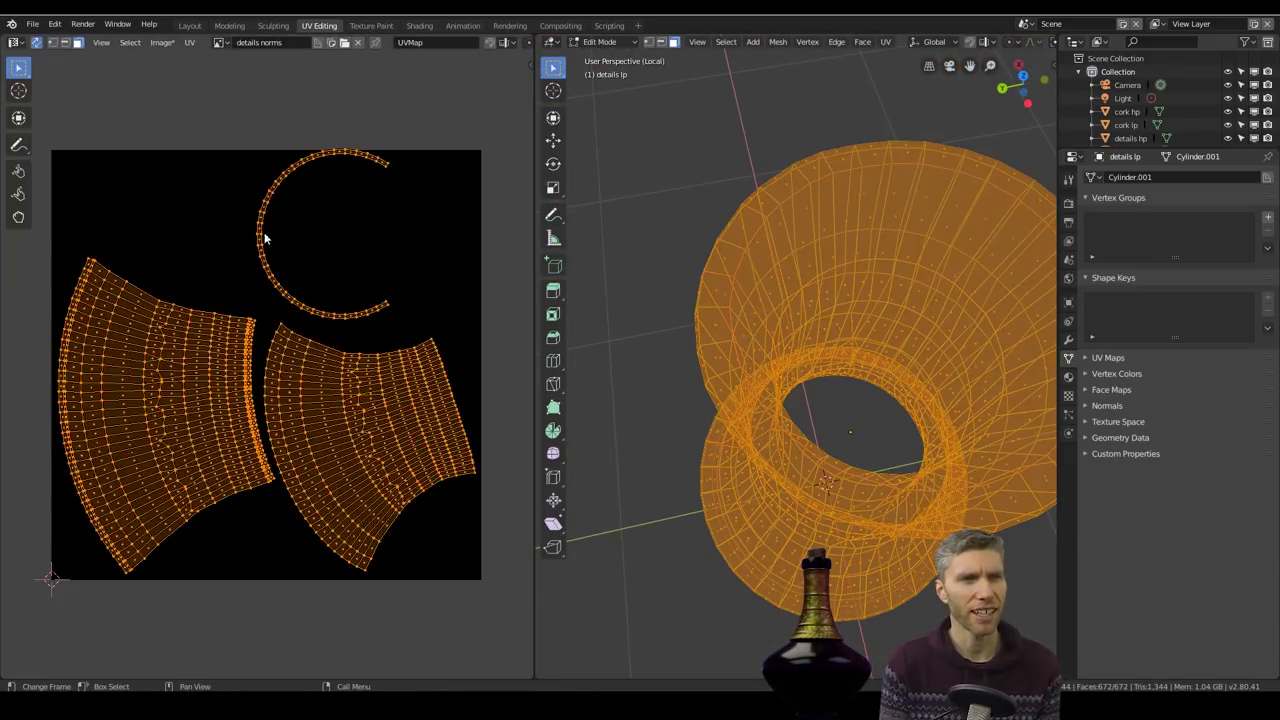
pyautogui.click(264, 239)
pyautogui.press('KP_Decimal')
# Step: Clear the seam separating the rim ring and unwrap the entire mesh again with the Angle Based method
pyautogui.scroll(-3, 860, 406)
pyautogui.moveTo(860, 406); pyautogui.dragTo(698, 393, button='middle')
pyautogui.keyDown('alt'); pyautogui.click(877, 275); pyautogui.keyUp('alt')
pyautogui.scroll(5, 743, 389)
pyautogui.hotkey('alt', 'a')
pyautogui.press('a')
pyautogui.press('u')
pyautogui.click(698, 393)
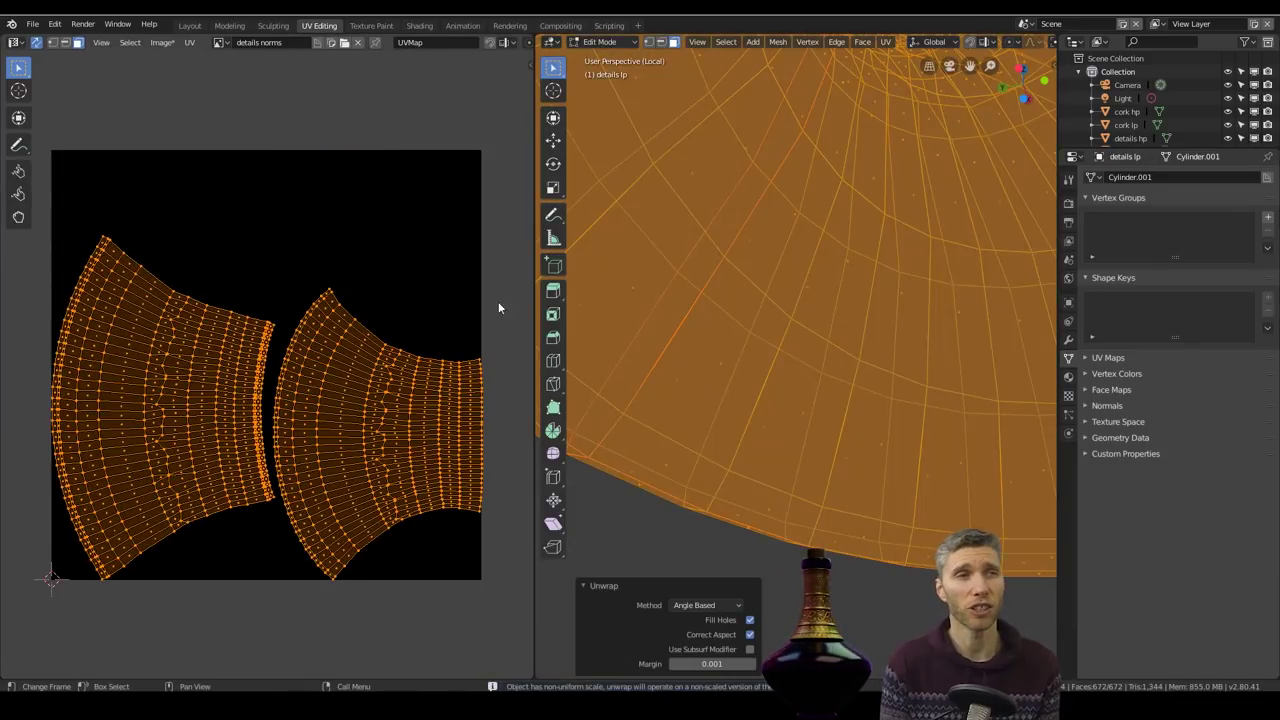
# Step: Scale and move the new UV islands so they fit inside the image bounds
pyautogui.press('r')
pyautogui.press('g')
pyautogui.hotkey('ctrl', 'z')
pyautogui.press('s')
pyautogui.press('g')
pyautogui.click(460, 289)
# Step: Create a new material for the sleeve in the Shading workspace and enlarge the Outliner to list every object
pyautogui.scroll(-5, 790, 320)
pyautogui.moveTo(790, 320); pyautogui.dragTo(804, 420, button='middle')
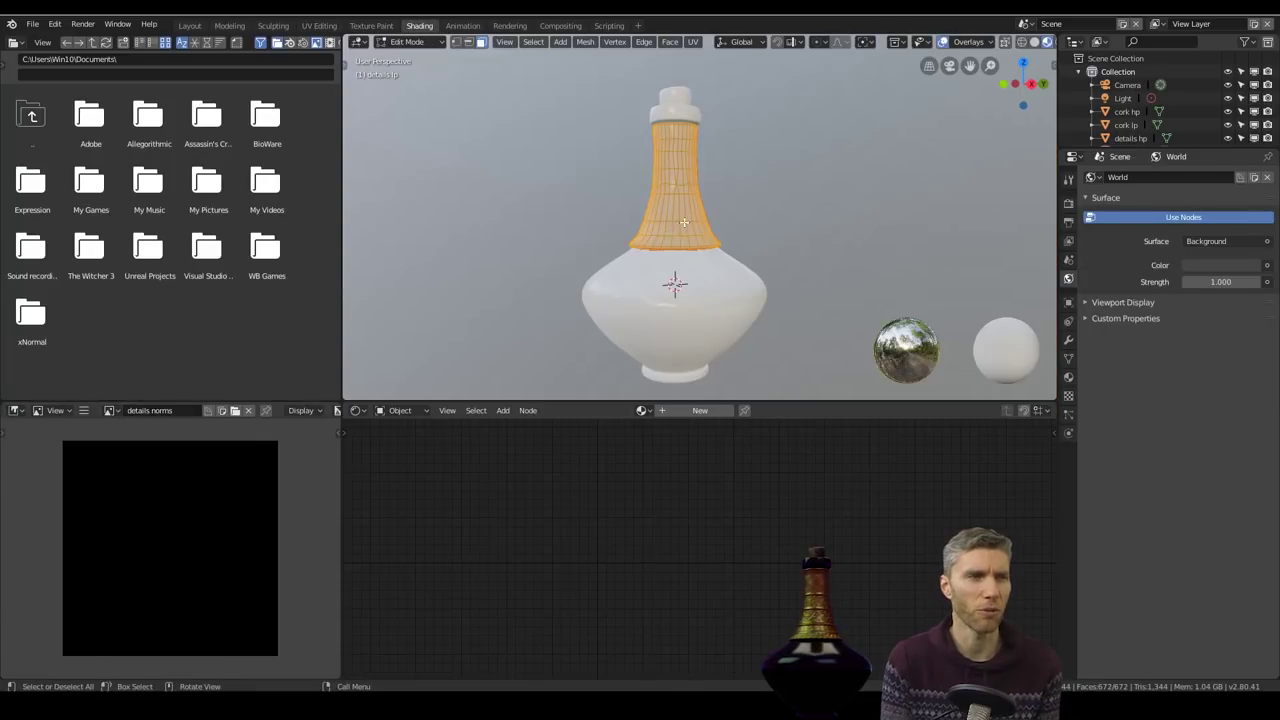
pyautogui.click(700, 411)
pyautogui.moveTo(1143, 149); pyautogui.dragTo(1143, 286)
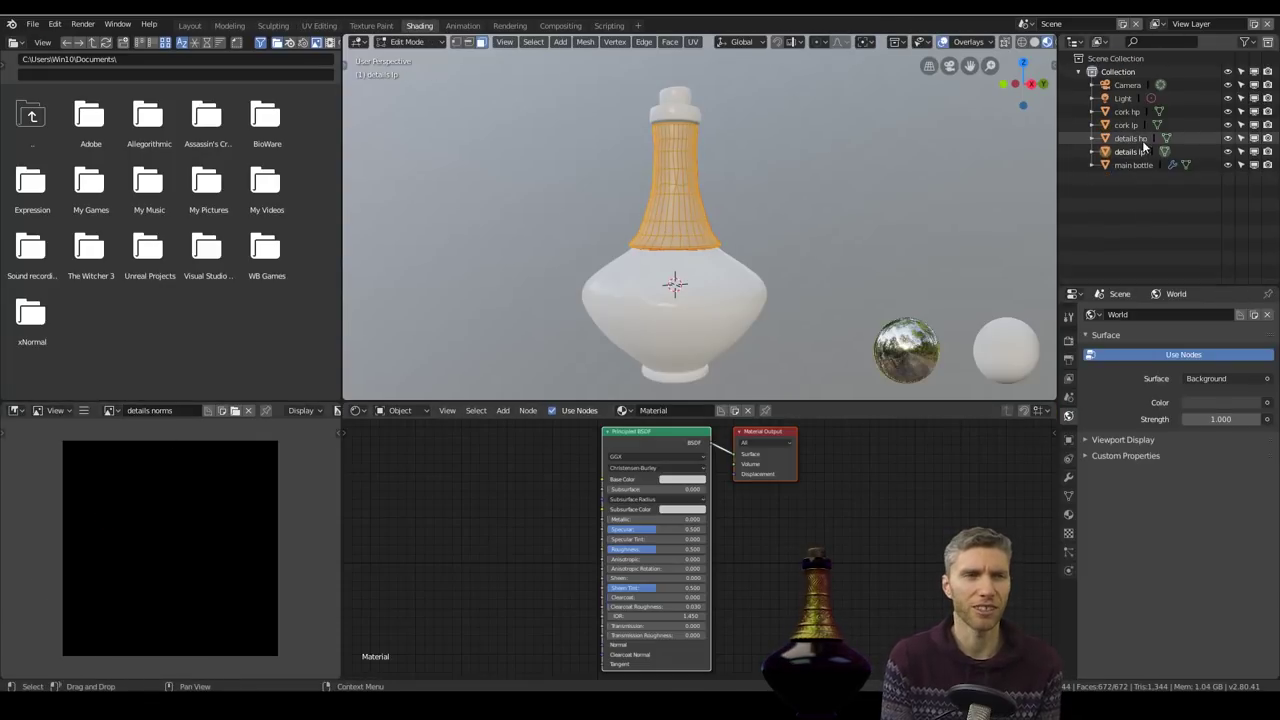
# Step: Name the material hp and feed Geometry Pointiness through a ColorRamp, black stop at 0.4, into the Principled BSDF base color
pyautogui.hotkey('shift', 'a')
pyautogui.moveTo(490, 541)
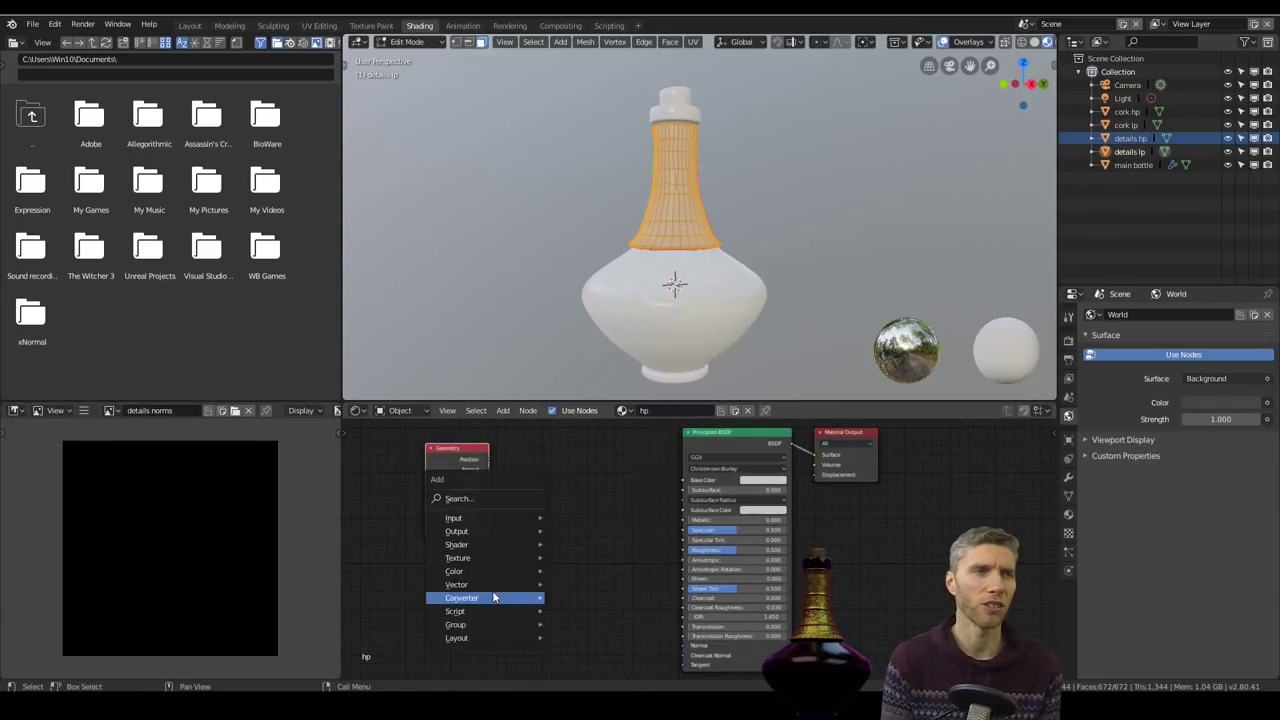
pyautogui.moveTo(493, 598)
pyautogui.click(580, 451)
pyautogui.click(516, 475)
pyautogui.moveTo(846, 433); pyautogui.dragTo(961, 433)
pyautogui.moveTo(740, 433); pyautogui.dragTo(839, 441)
pyautogui.moveTo(565, 479); pyautogui.dragTo(565, 512)
pyautogui.moveTo(455, 448); pyautogui.dragTo(431, 522)
pyautogui.moveTo(560, 512); pyautogui.dragTo(538, 519)
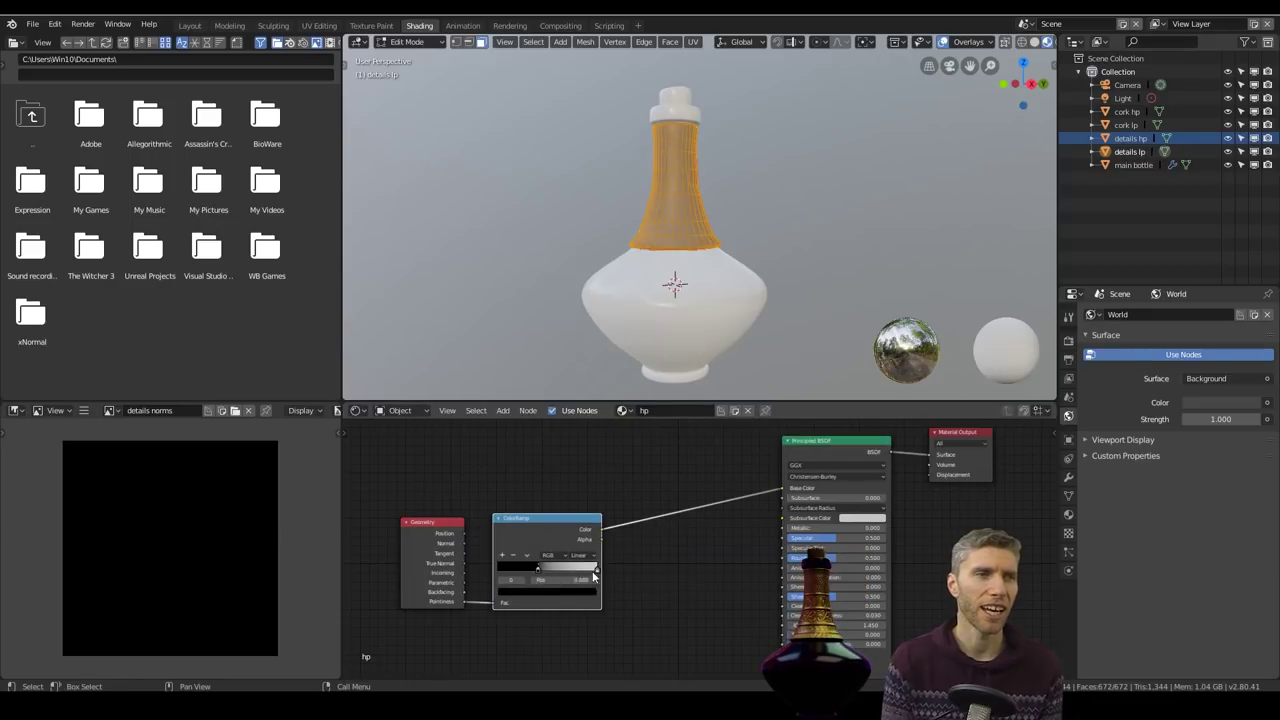
# Step: Disable details hp in renders and hide cork lp and details lp in the viewport
pyautogui.click(1266, 140)
pyautogui.click(1254, 139)
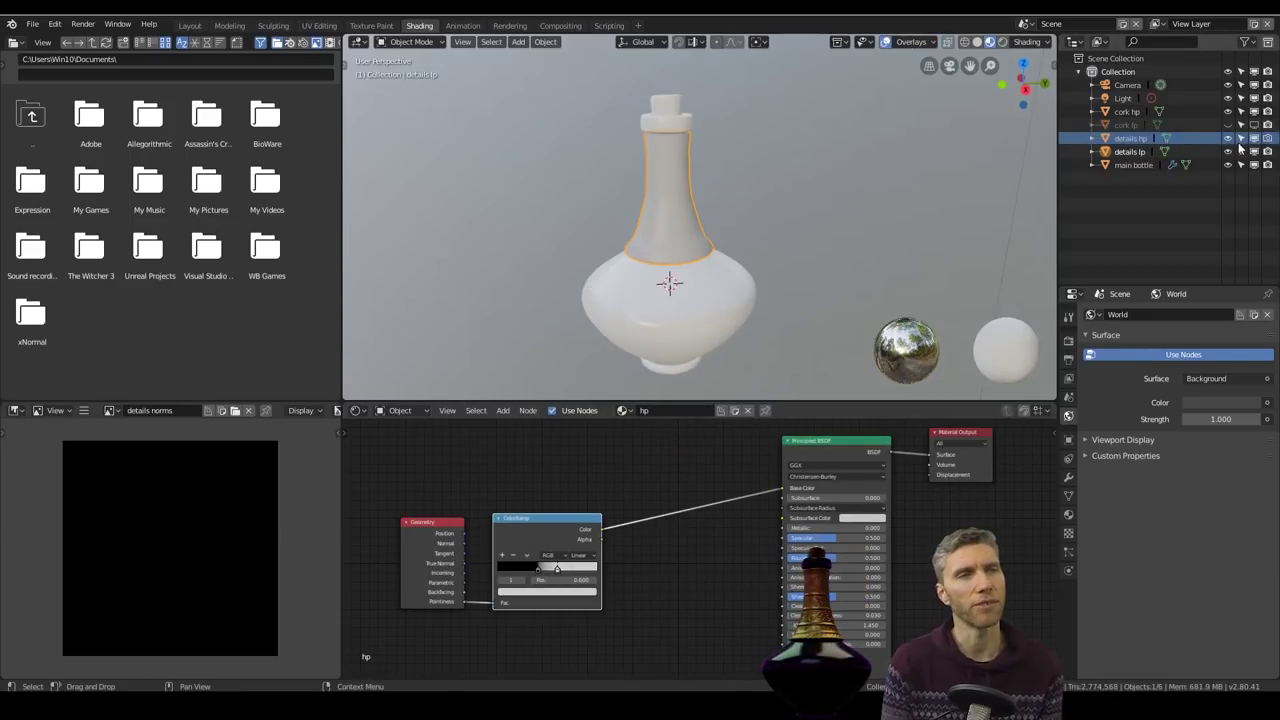
pyautogui.click(1228, 152)
# Step: Assign the existing hp material to details hp
pyautogui.scroll(8, 727, 182)
pyautogui.click(1108, 140)
pyautogui.click(626, 411)
pyautogui.click(648, 430)
# Step: Tighten the ColorRamp by moving the black stop inward and the white stop to 0.545
pyautogui.moveTo(690, 280); pyautogui.dragTo(727, 306, button='middle')
pyautogui.scroll(-3, 727, 310)
pyautogui.scroll(9, 524, 631)
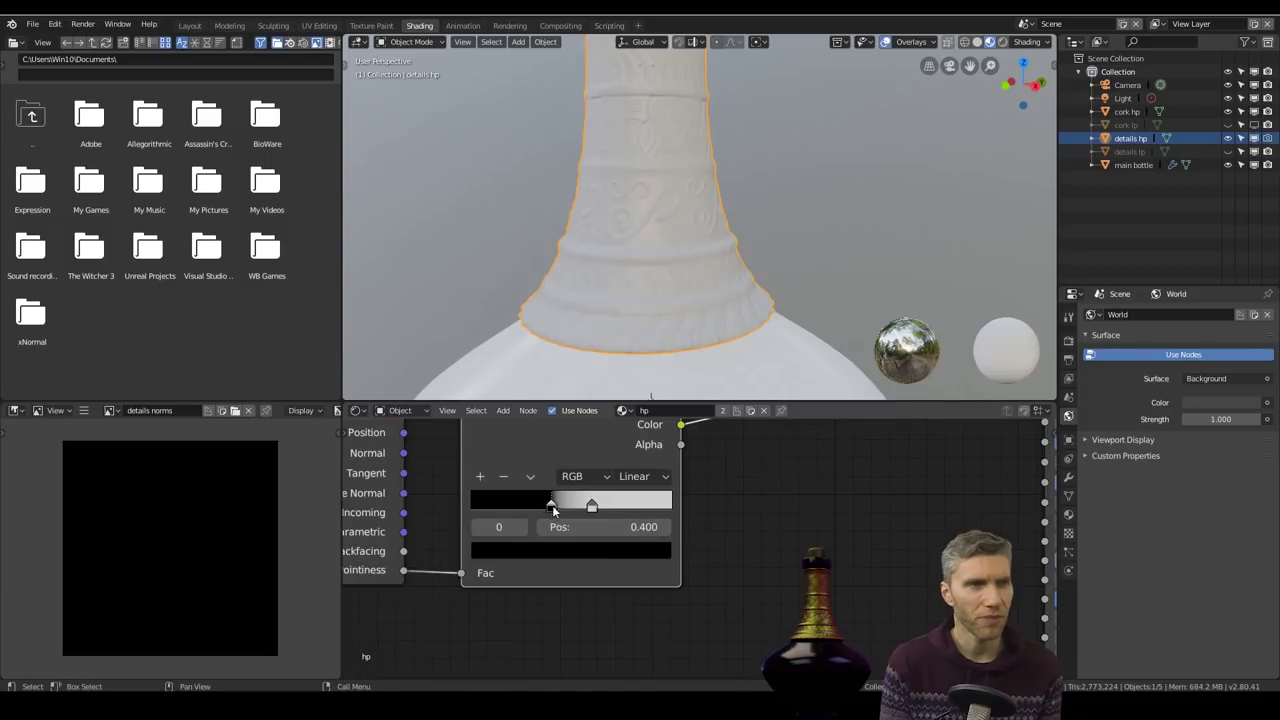
pyautogui.moveTo(552, 506); pyautogui.dragTo(566, 506)
pyautogui.moveTo(592, 507); pyautogui.dragTo(580, 507)
# Step: Switch the render engine to Cycles with GPU Compute and save the file as healing potion rendering.blend
pyautogui.click(1068, 341)
pyautogui.click(1226, 315)
pyautogui.click(1213, 365)
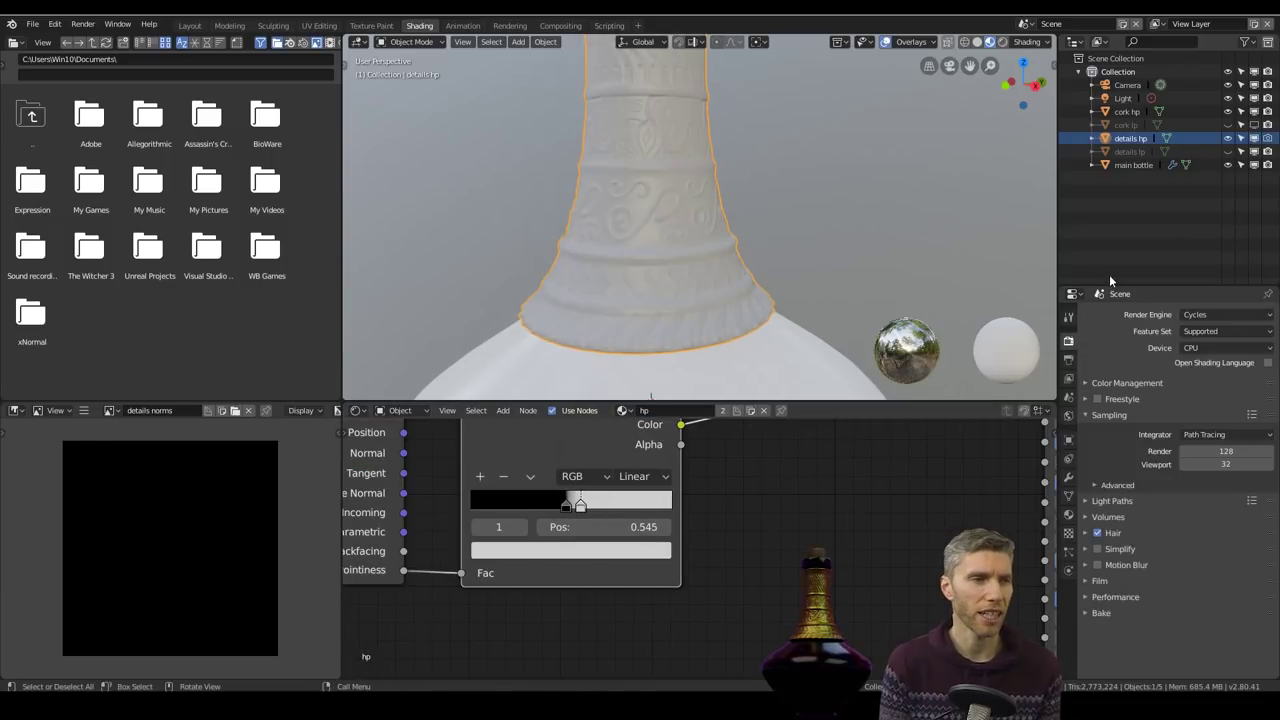
pyautogui.hotkey('ctrl', 'shift', 's')
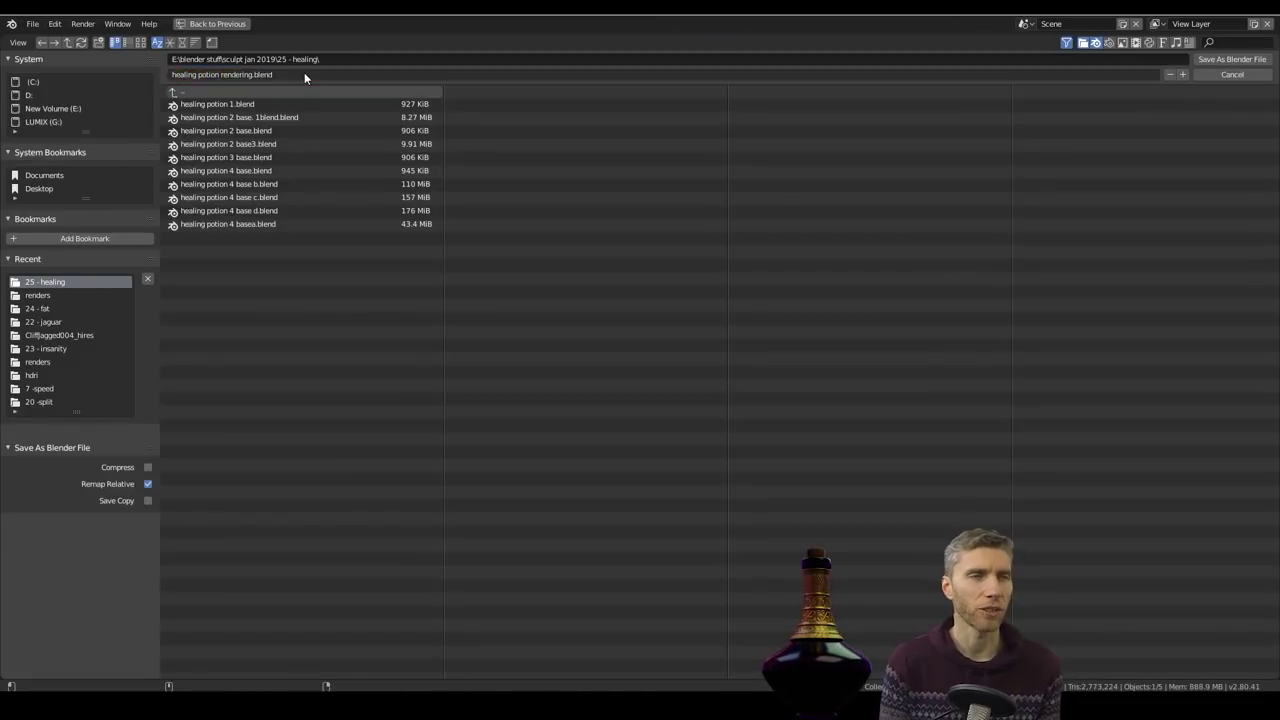
pyautogui.press('Return')
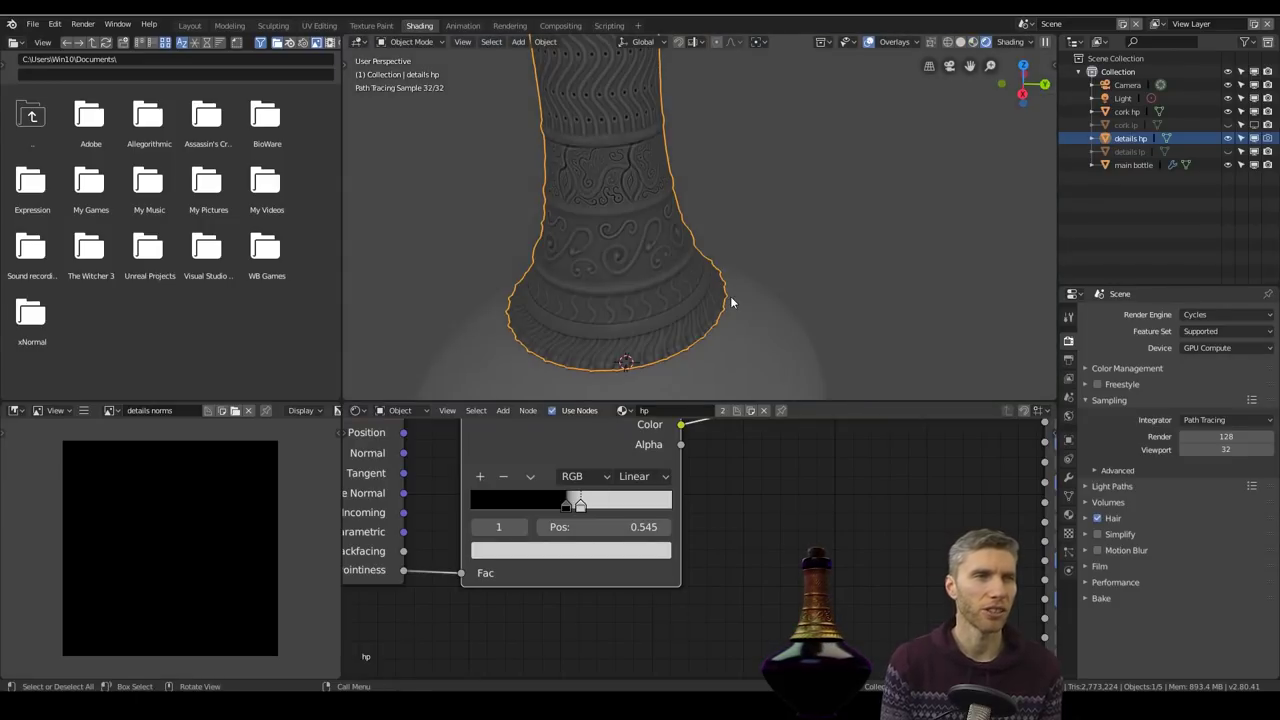
# Step: Set the ColorRamp's black stop to 0.4 and its white stop to 0.6
pyautogui.click(566, 505)
pyautogui.doubleClick(589, 527)
pyautogui.write('.4')
pyautogui.press('Return')
pyautogui.click(580, 505)
pyautogui.doubleClick(585, 526)
pyautogui.write('.6')
pyautogui.press('Return')
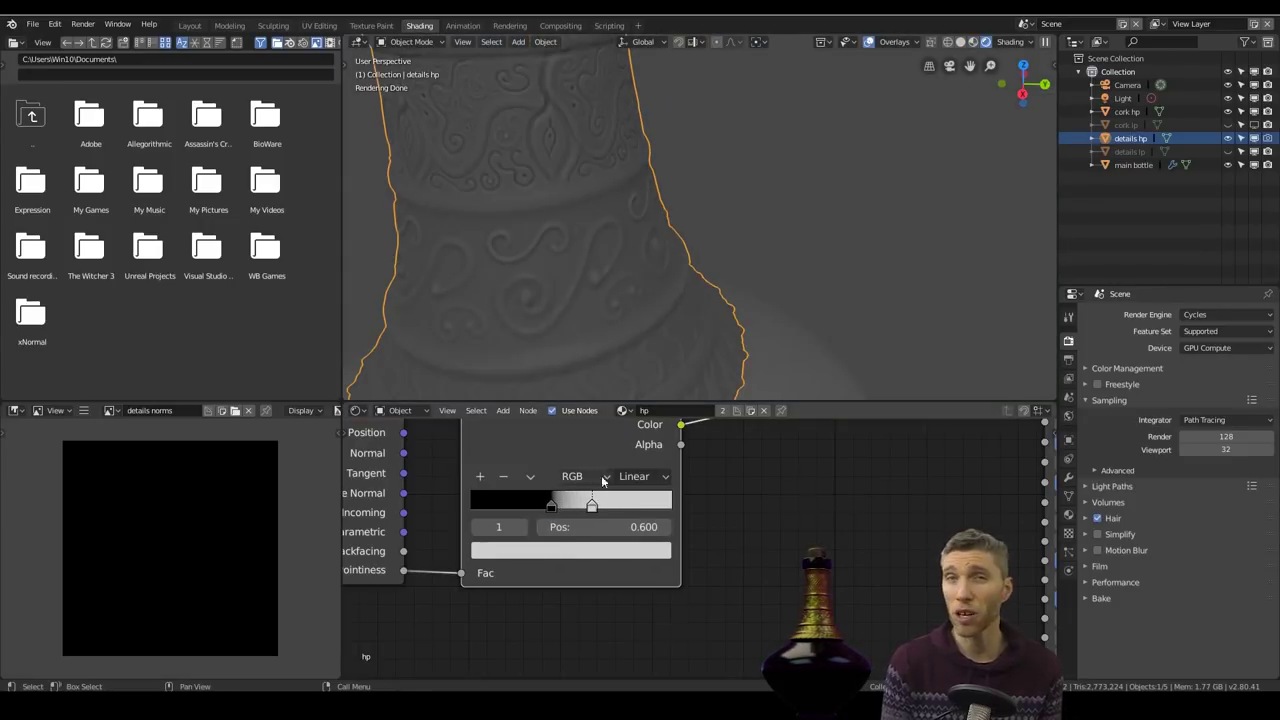
# Step: Sharpen the cavity contrast by moving the ramp's white stop to about 0.55 and the black stop to about 0.43
pyautogui.moveTo(594, 503); pyautogui.dragTo(583, 509)
pyautogui.press('Return')
pyautogui.scroll(-6, 652, 250)
pyautogui.moveTo(650, 256); pyautogui.dragTo(655, 237, button='middle')
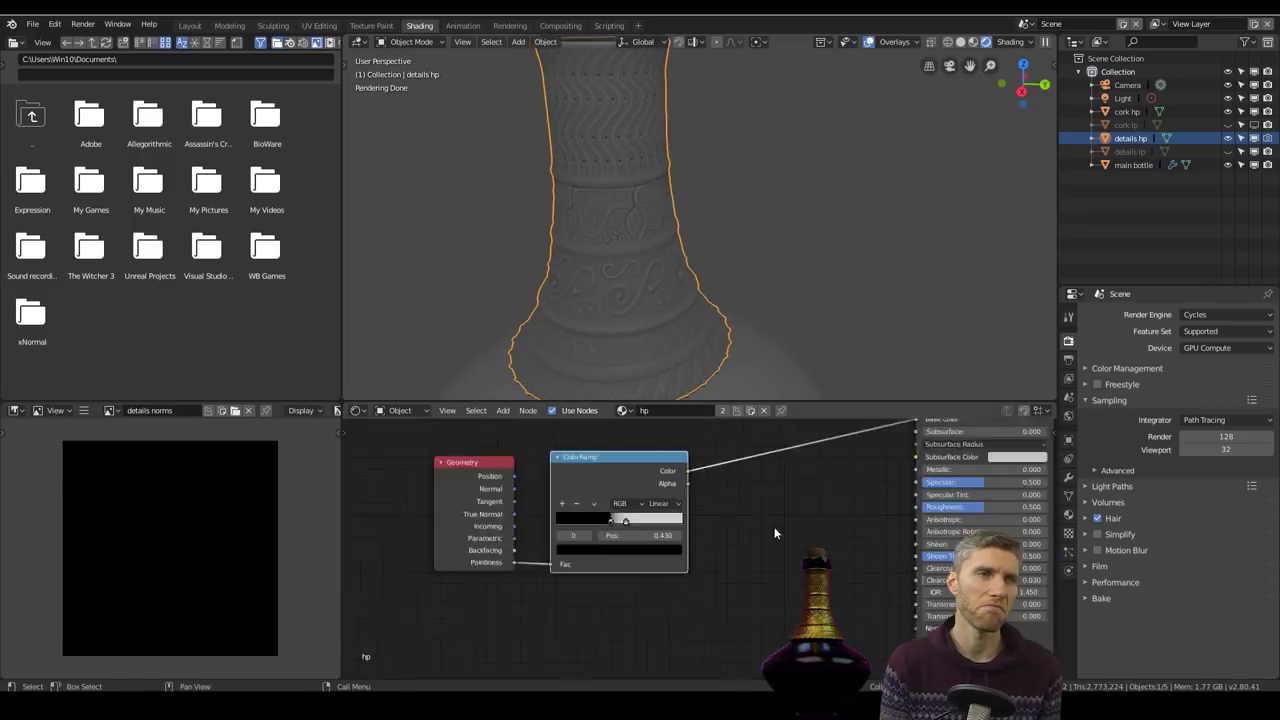
pyautogui.scroll(-2, 364, 484)
pyautogui.scroll(-2, 1030, 300)
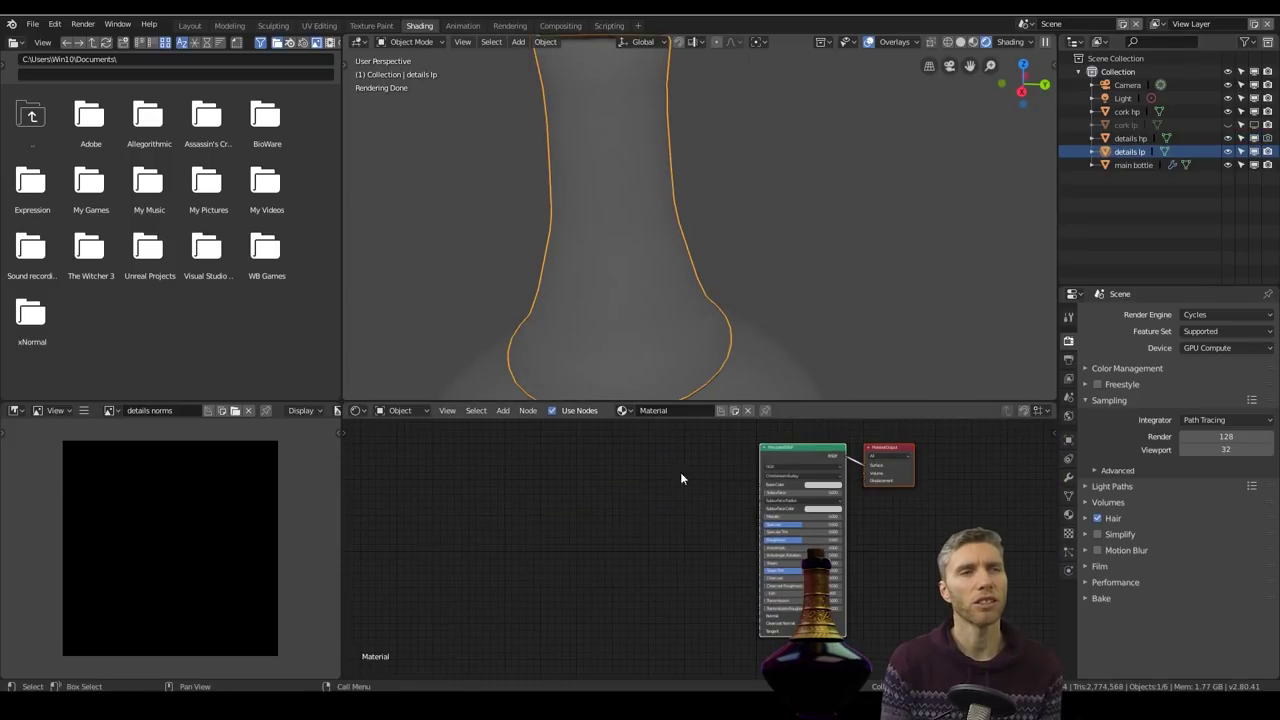
# Step: Place a details norms image texture node in the details lp material and select details hp together with details lp
pyautogui.click(709, 558)
pyautogui.click(1144, 140)
pyautogui.keyDown('shift'); pyautogui.click(1140, 152); pyautogui.keyUp('shift')
# Step: Open the Cycles bake settings and choose the bake type for baking details hp onto details lp
pyautogui.click(1070, 318)
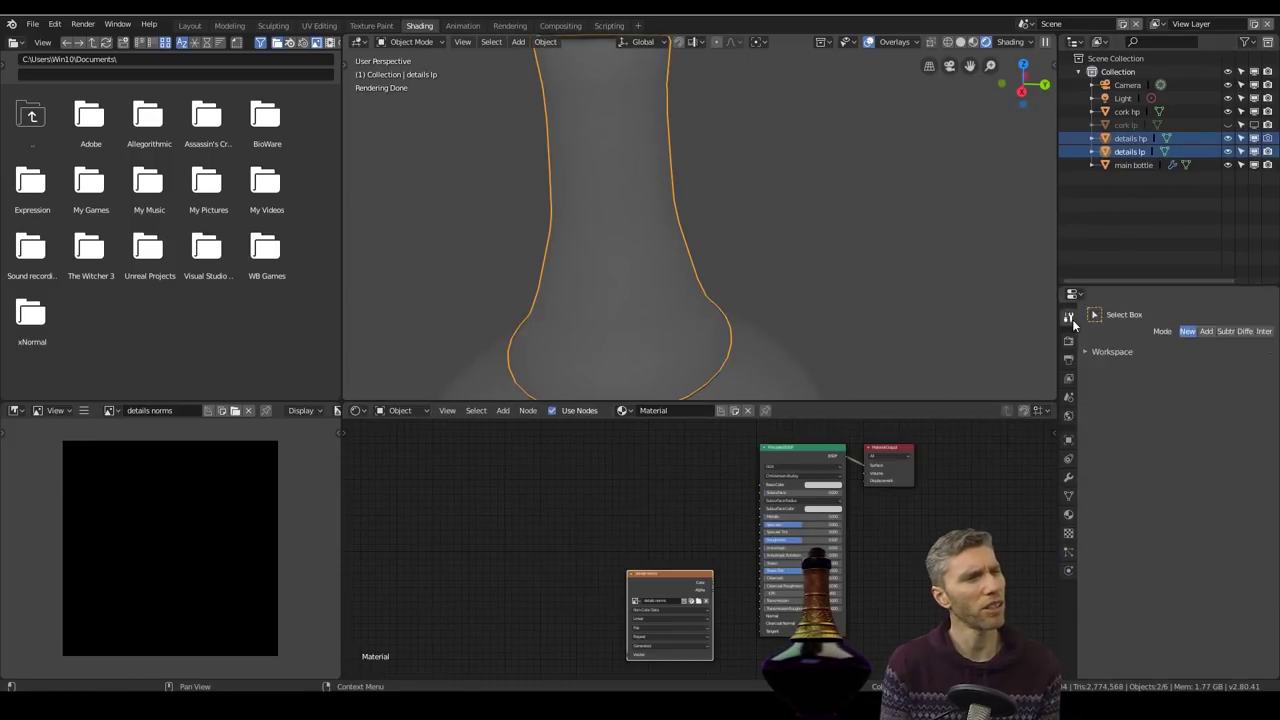
pyautogui.click(1069, 341)
pyautogui.click(1102, 598)
pyautogui.scroll(-5, 1150, 580)
pyautogui.click(1238, 499)
pyautogui.click(1225, 440)
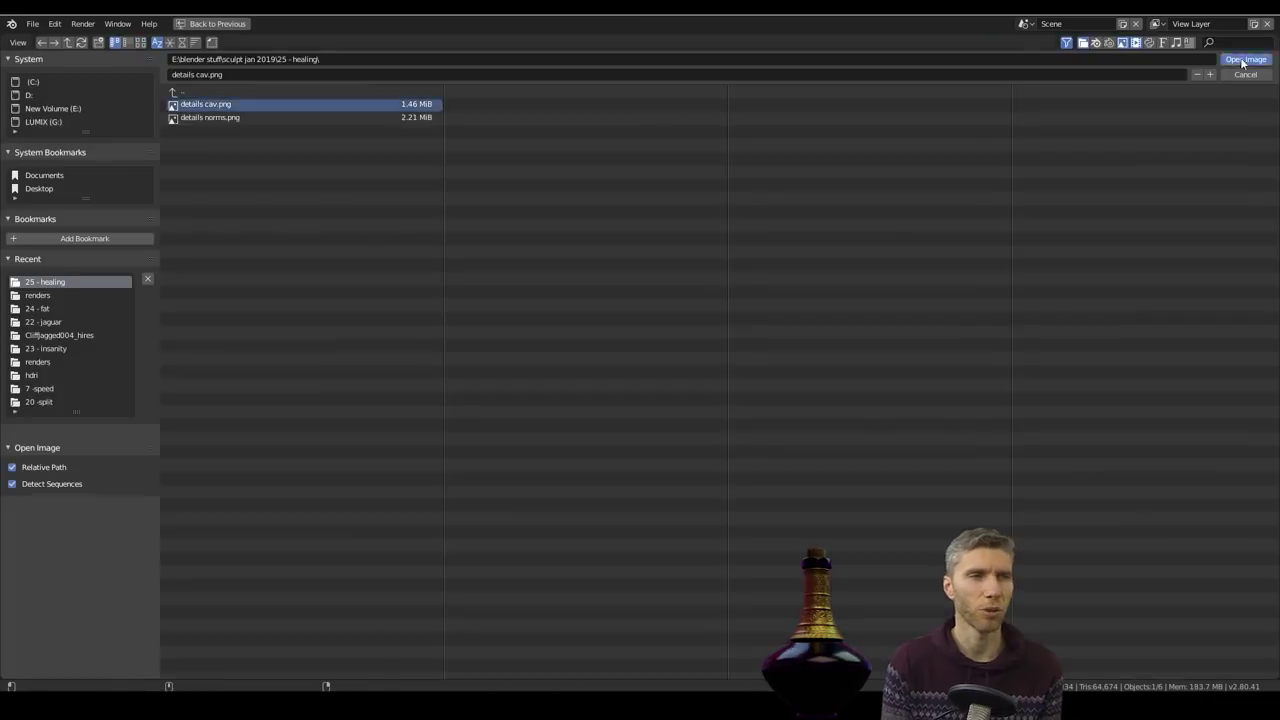
# Step: Load details cav.png into an Image Texture node of the lp details material
pyautogui.click(1244, 60)
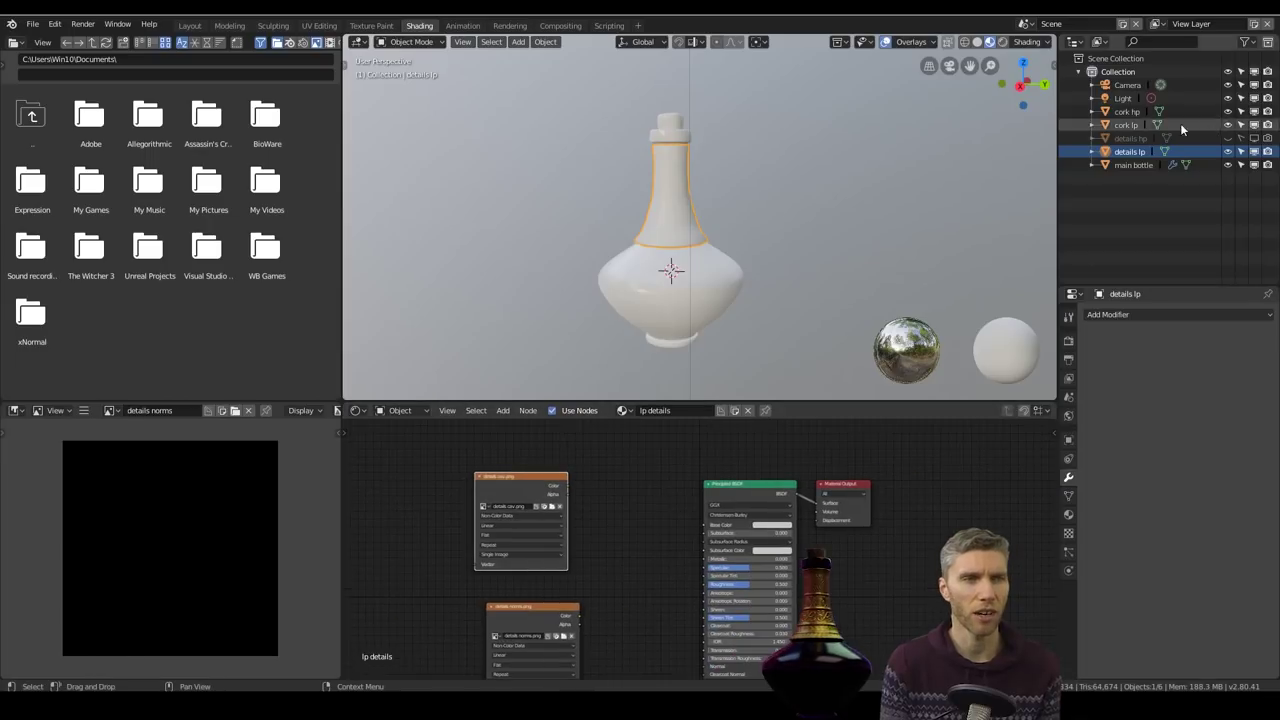
pyautogui.click(694, 261)
pyautogui.click(676, 222)
# Step: Switch to Eevee and connect details cav.png to Base Color through an Overlay mix and details norms.png through a Normal Map
pyautogui.hotkey('shift', 'a')
pyautogui.moveTo(583, 614)
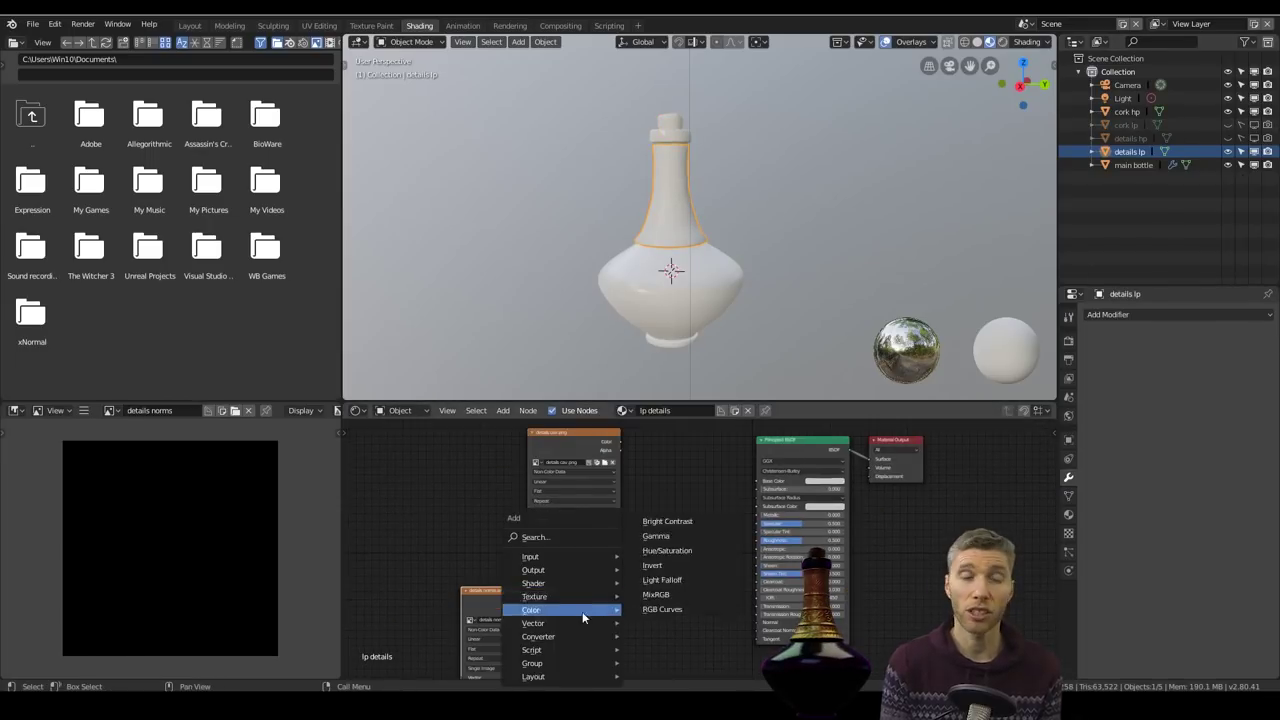
pyautogui.click(1068, 340)
pyautogui.scroll(3, 645, 275)
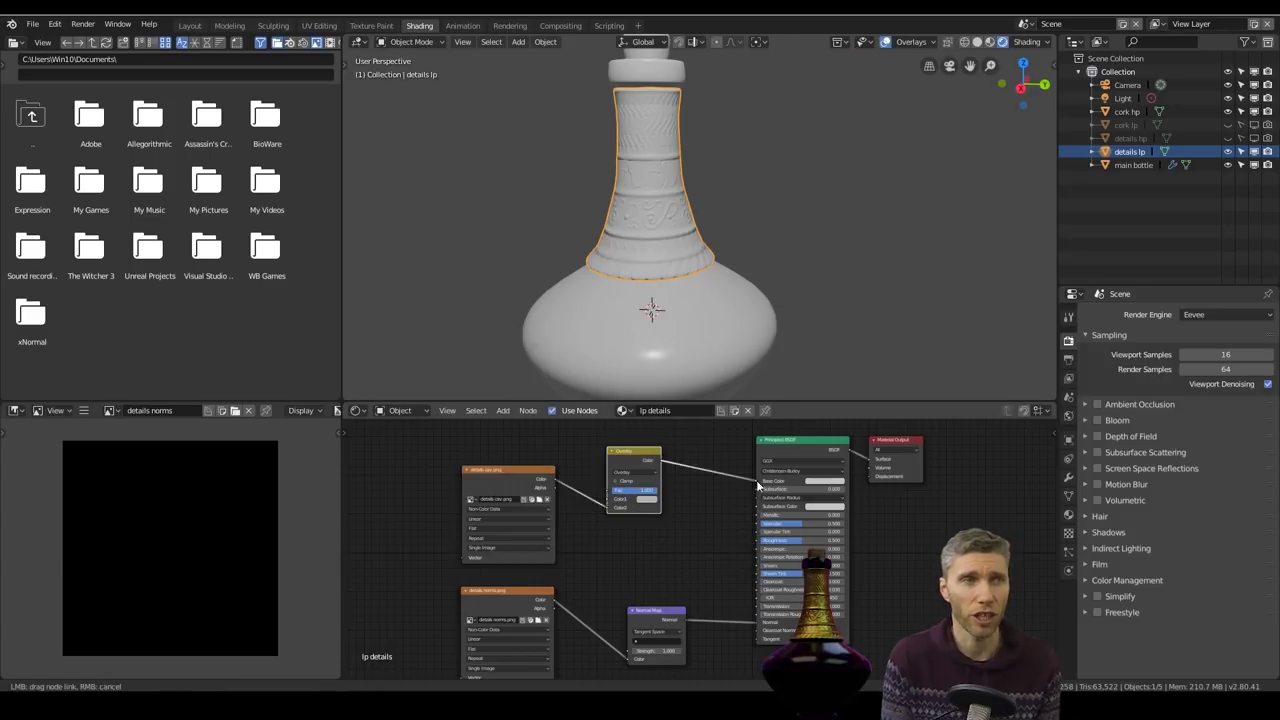
pyautogui.moveTo(758, 485); pyautogui.dragTo(758, 483)
# Step: Add an Ambient Occlusion node to the lp details material
pyautogui.scroll(-2, 690, 540)
pyautogui.hotkey('shift', 'a')
pyautogui.moveTo(570, 417)
pyautogui.click(682, 181)
pyautogui.scroll(3, 514, 477)
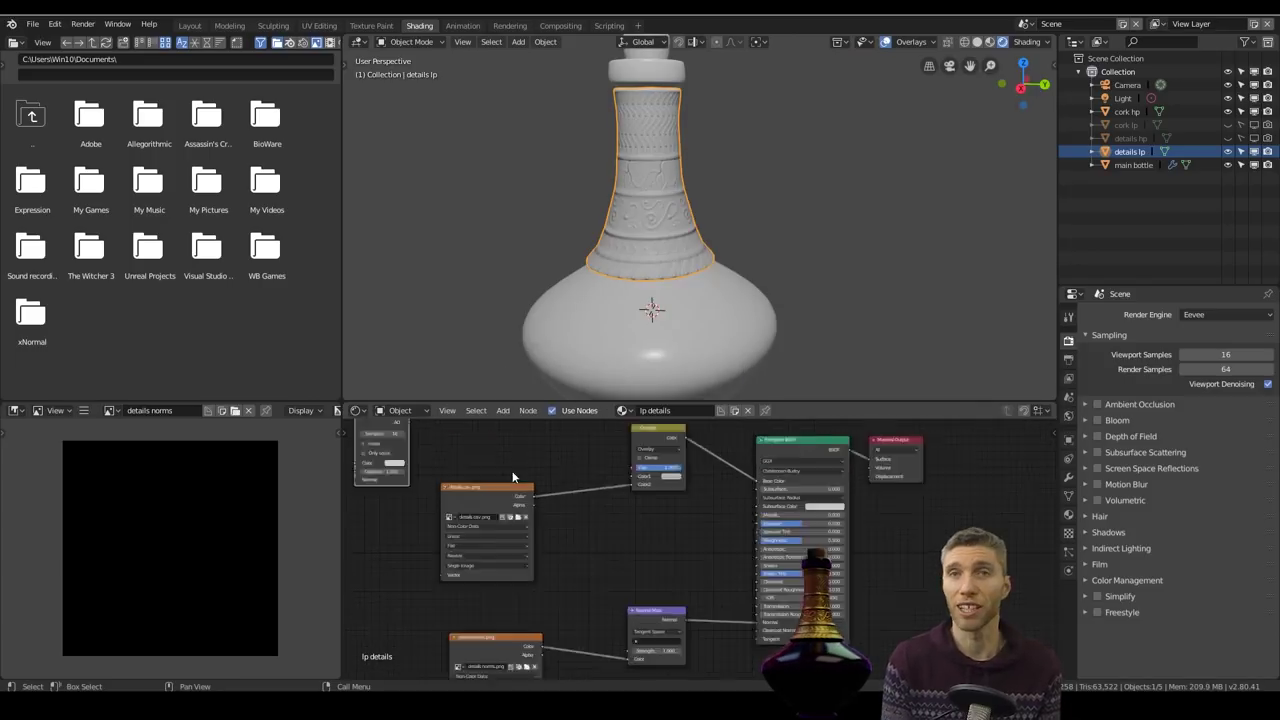
# Step: Blend the Ambient Occlusion node into the Overlay mix through a duplicated Multiply mix, and enable Eevee Ambient Occlusion
pyautogui.moveTo(514, 477); pyautogui.dragTo(628, 598, button='middle')
pyautogui.hotkey('shift', 'd')
pyautogui.moveTo(508, 527); pyautogui.dragTo(587, 534)
pyautogui.click(1087, 406)
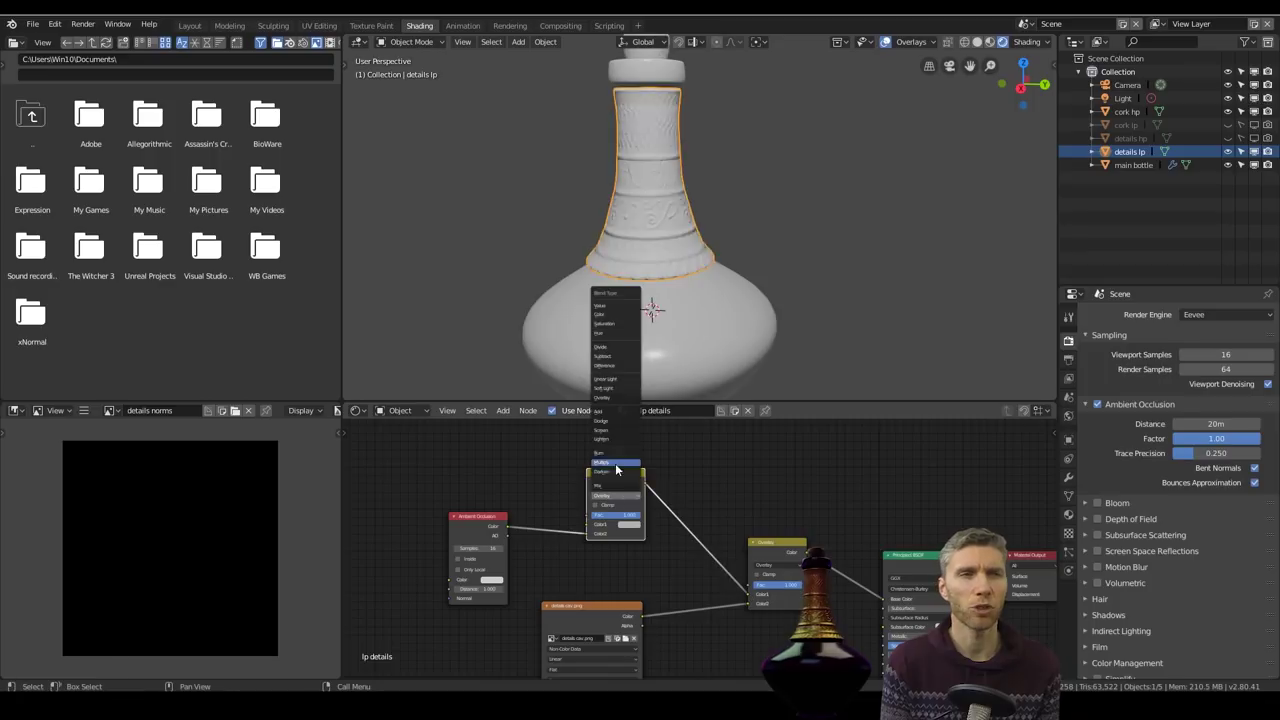
pyautogui.scroll(1, 706, 322)
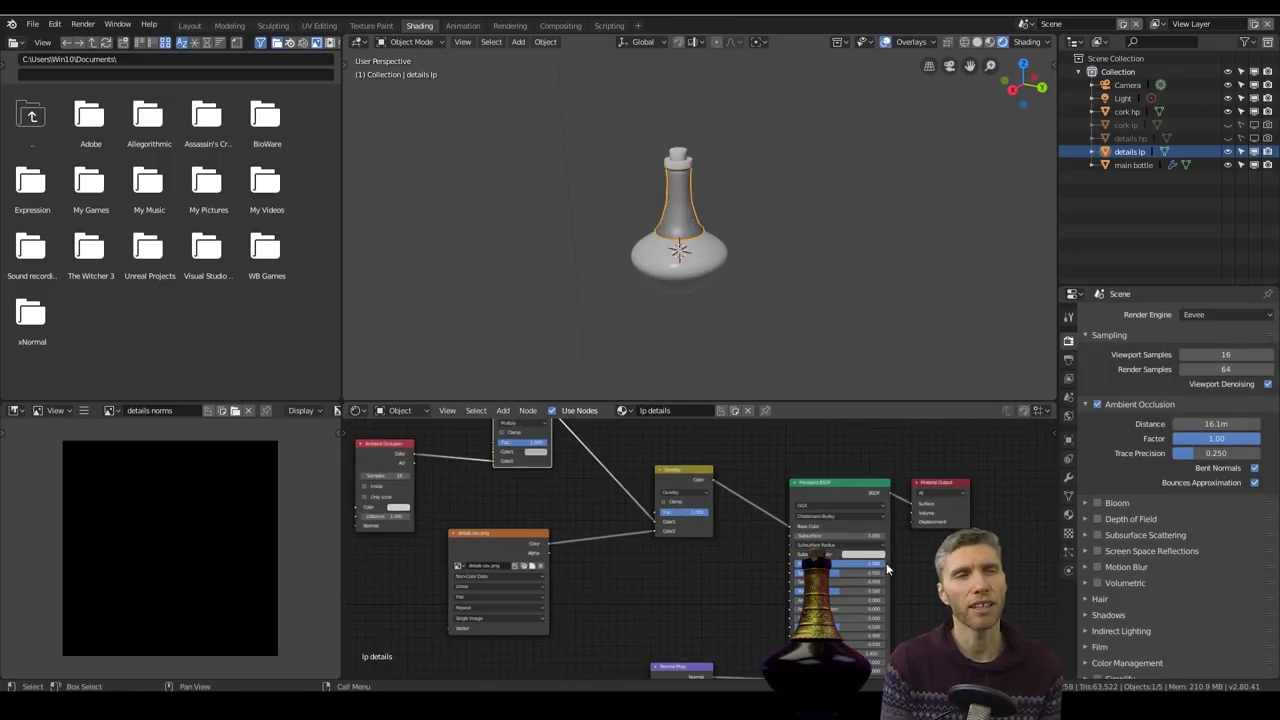
# Step: Color the metallic sleeve material gold and enable Screen Space Reflections with Refraction
pyautogui.scroll(2, 679, 262)
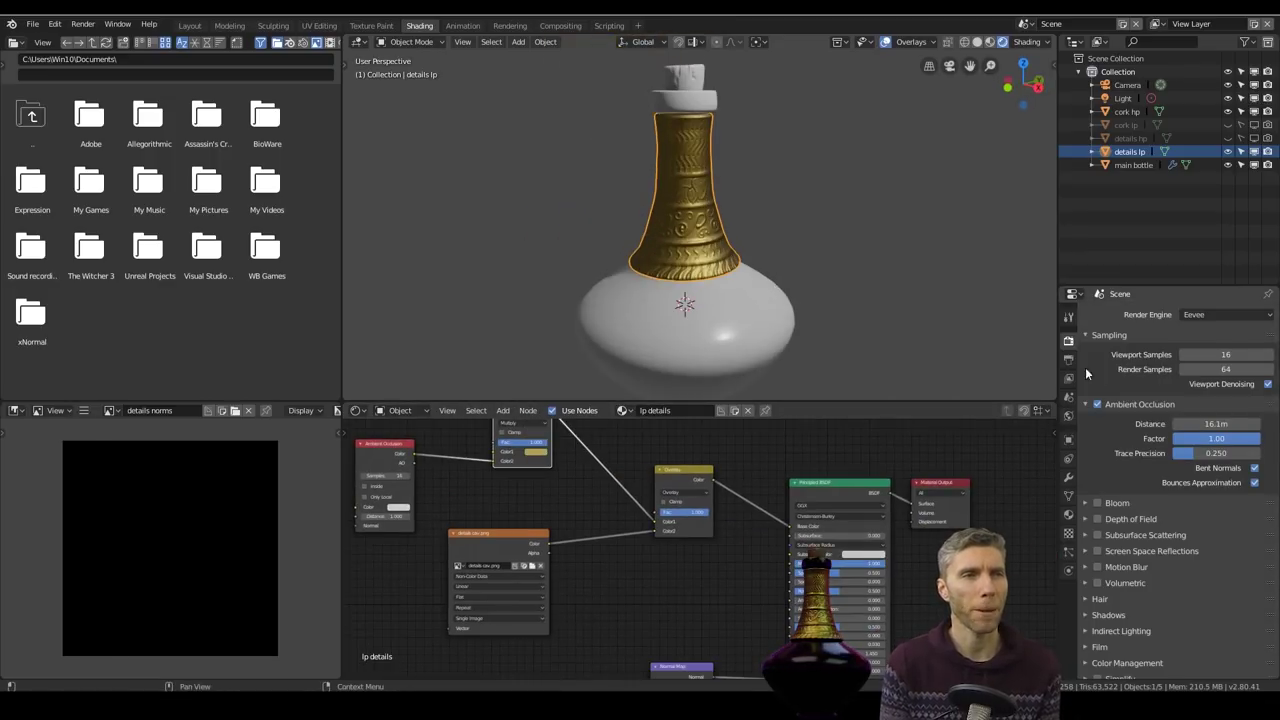
pyautogui.click(1085, 551)
pyautogui.scroll(-2, 1150, 578)
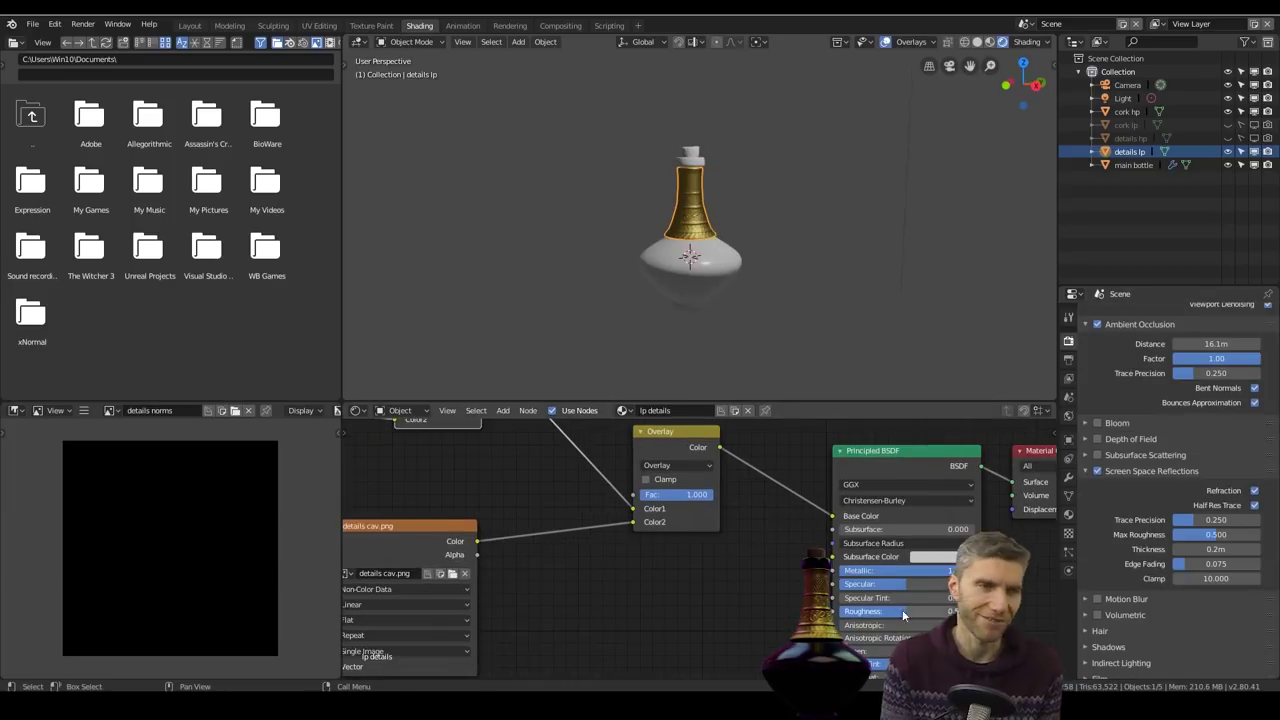
pyautogui.scroll(5, 734, 266)
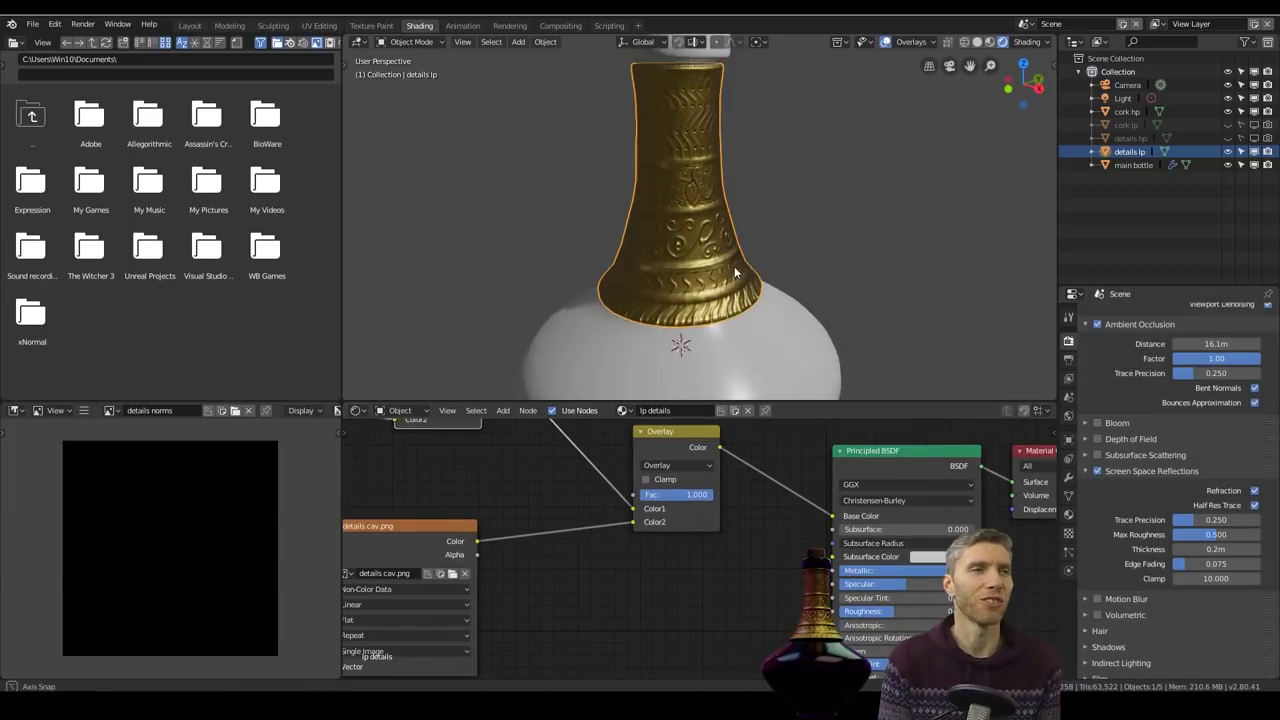
pyautogui.scroll(-1, 734, 266)
# Step: Add an Environment Texture node to the World shader and connect its color to the Background node
pyautogui.click(596, 517)
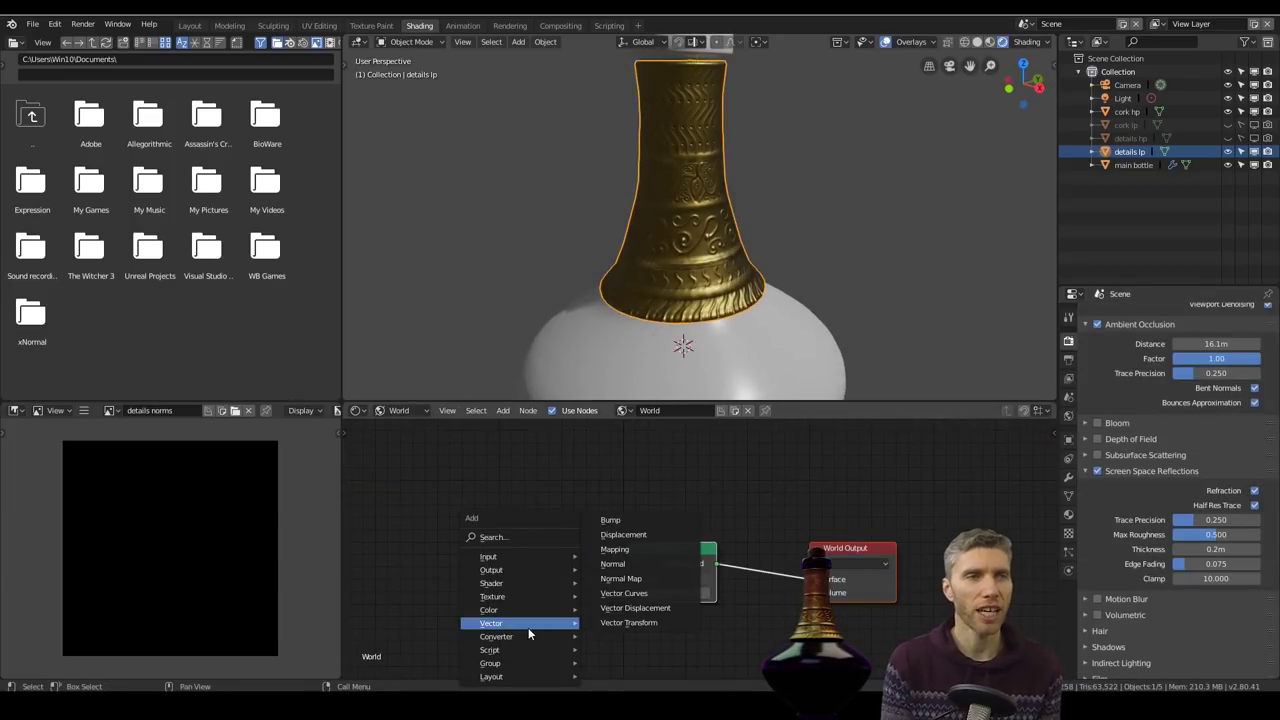
pyautogui.moveTo(528, 597)
pyautogui.click(637, 448)
pyautogui.click(431, 537)
pyautogui.moveTo(580, 556); pyautogui.dragTo(630, 580)
# Step: Load the Center_of_the_Mil... Composite.jpg nebula image from the hdri folder as the environment texture
pyautogui.click(543, 574)
pyautogui.click(32, 375)
pyautogui.click(140, 42)
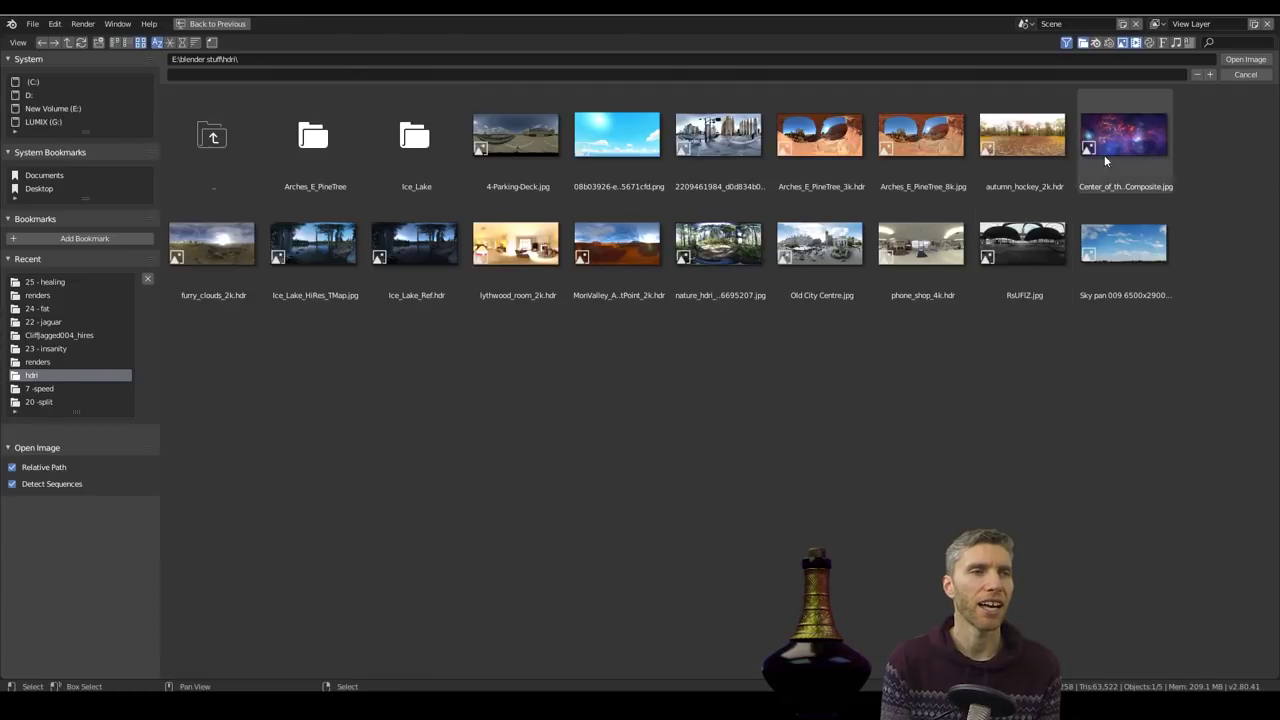
pyautogui.doubleClick(1105, 160)
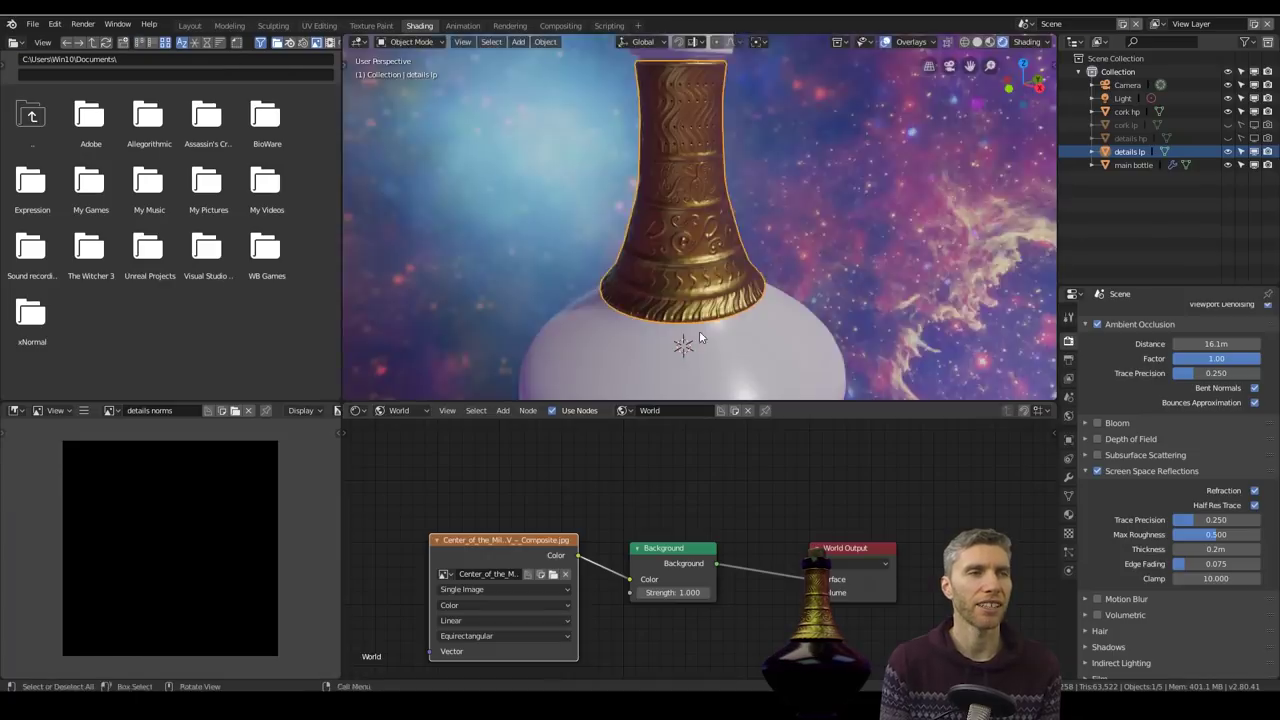
pyautogui.scroll(-3, 699, 330)
pyautogui.moveTo(699, 330); pyautogui.dragTo(766, 306, button='middle')
# Step: Create a cork hp material for the cork and connect its Mapping node to the image textures
pyautogui.click(690, 78)
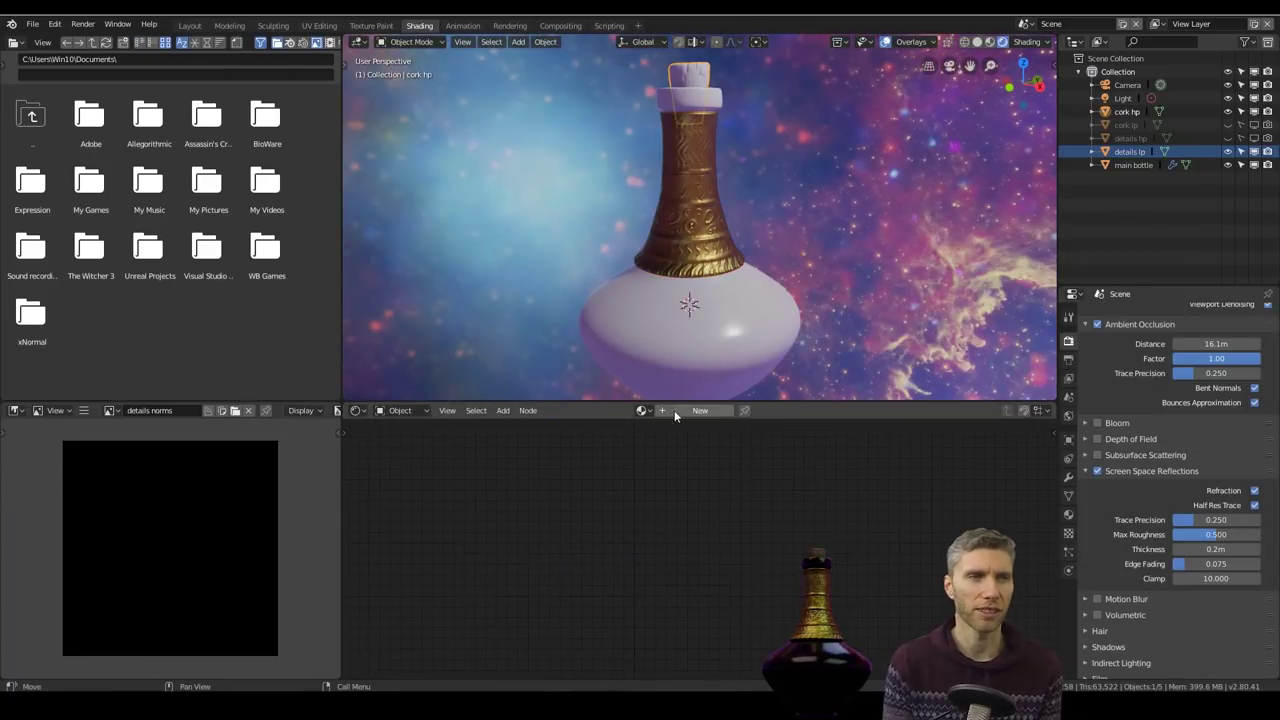
pyautogui.click(674, 410)
pyautogui.moveTo(555, 473); pyautogui.dragTo(703, 530)
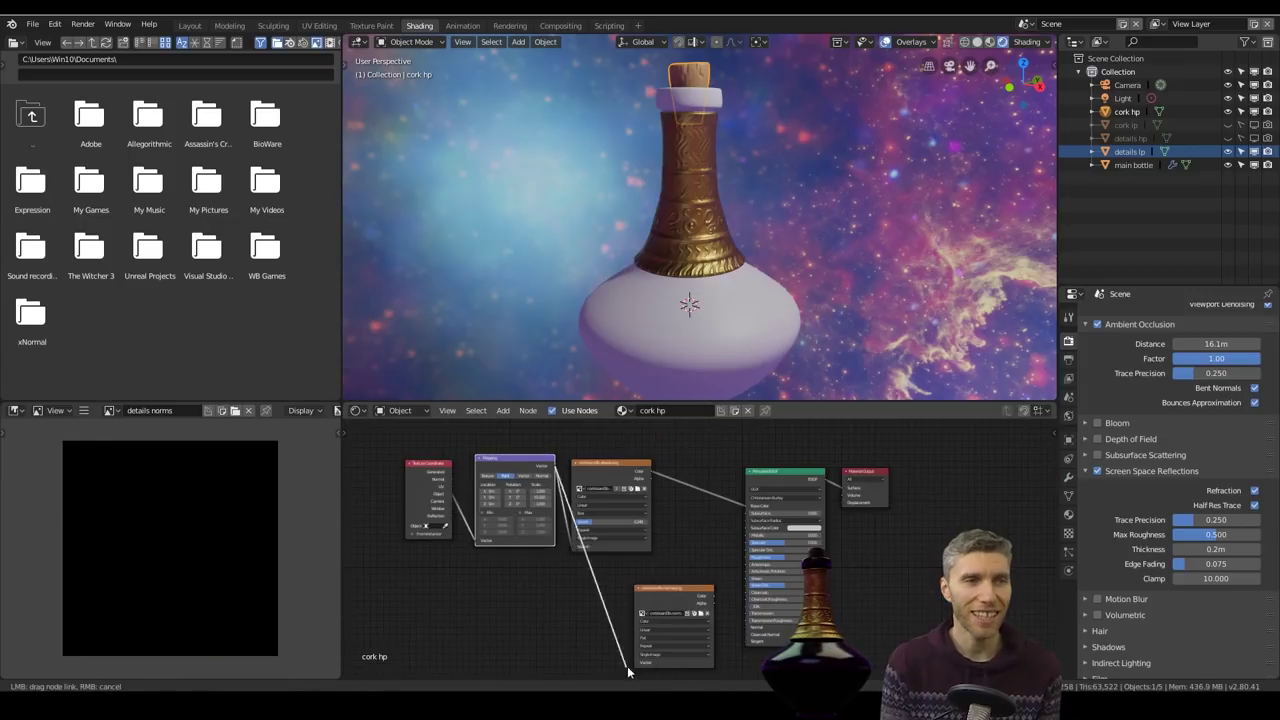
# Step: Set the bottle material's roughness to 0.295 and transmission to 0.833, and make its base color a dark purple
pyautogui.scroll(5, 716, 255)
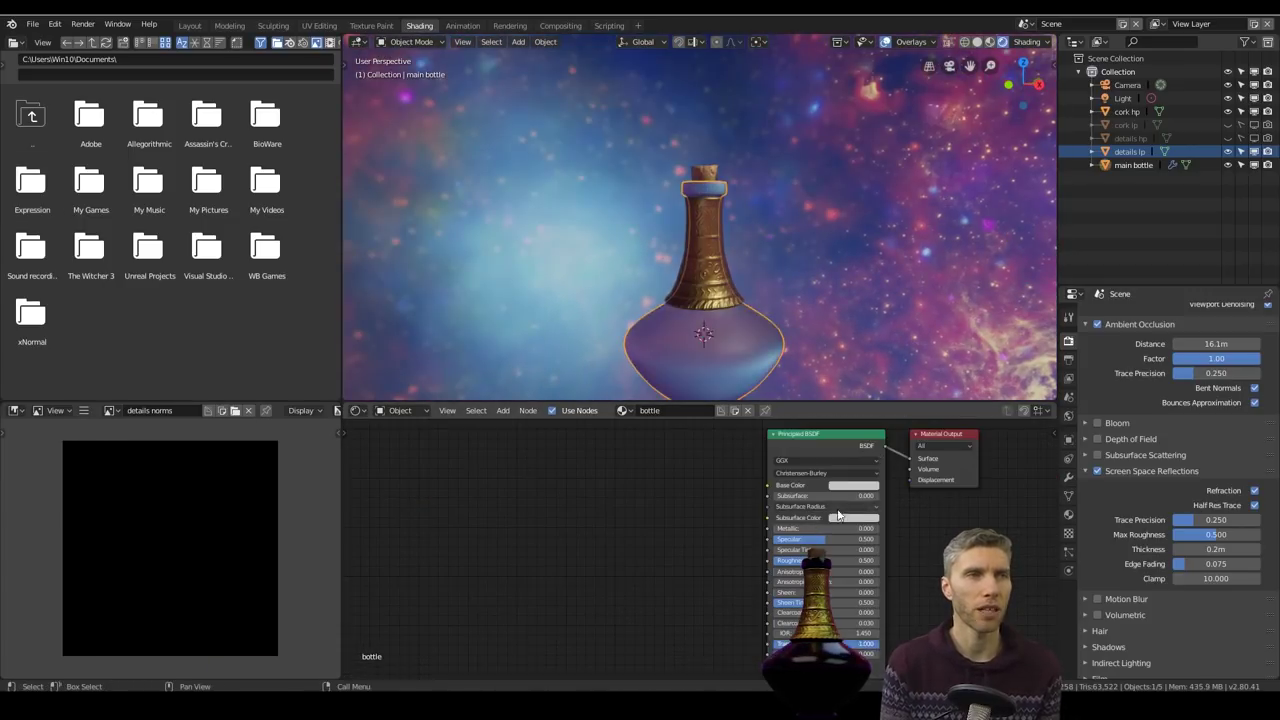
pyautogui.moveTo(850, 561); pyautogui.dragTo(829, 561)
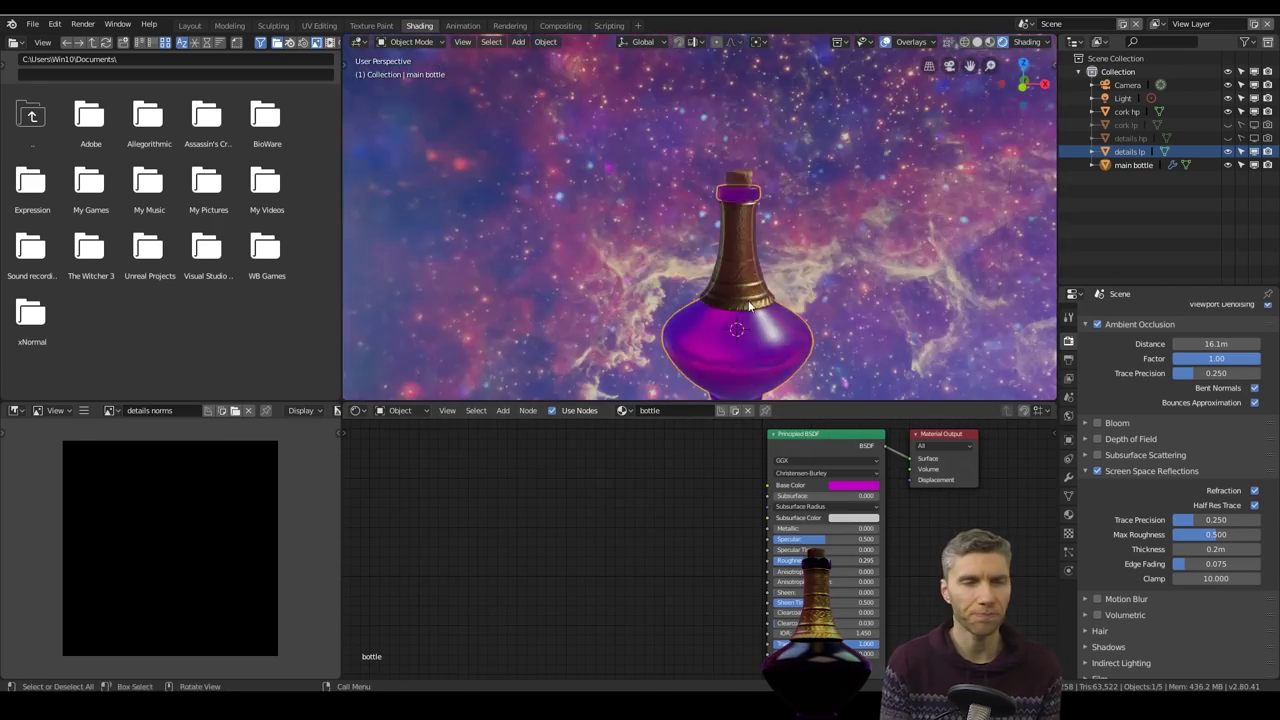
pyautogui.moveTo(690, 250); pyautogui.dragTo(888, 287, button='middle')
pyautogui.moveTo(881, 644); pyautogui.dragTo(864, 639)
pyautogui.moveTo(912, 357); pyautogui.dragTo(912, 369)
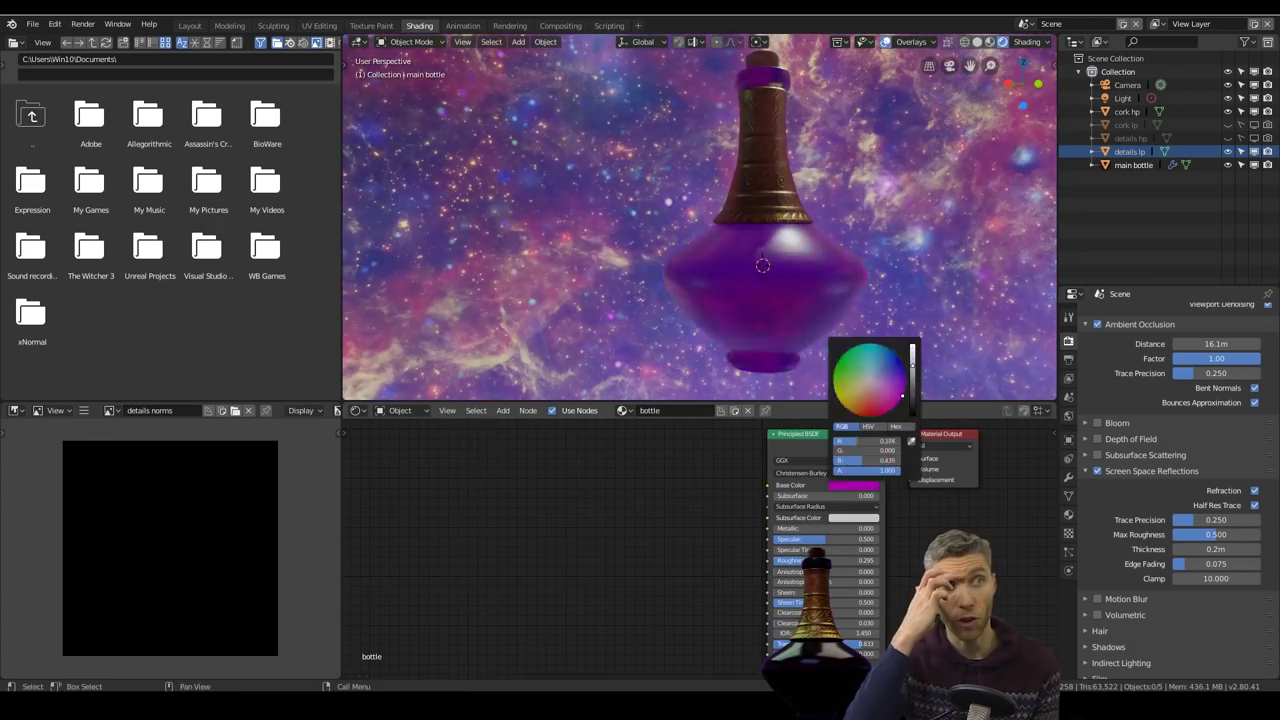
# Step: In the bottle mesh, grow the face selection over the outer shell and neck and hide it, leaving the lower inner bowl
pyautogui.moveTo(800, 240); pyautogui.dragTo(832, 232, button='middle')
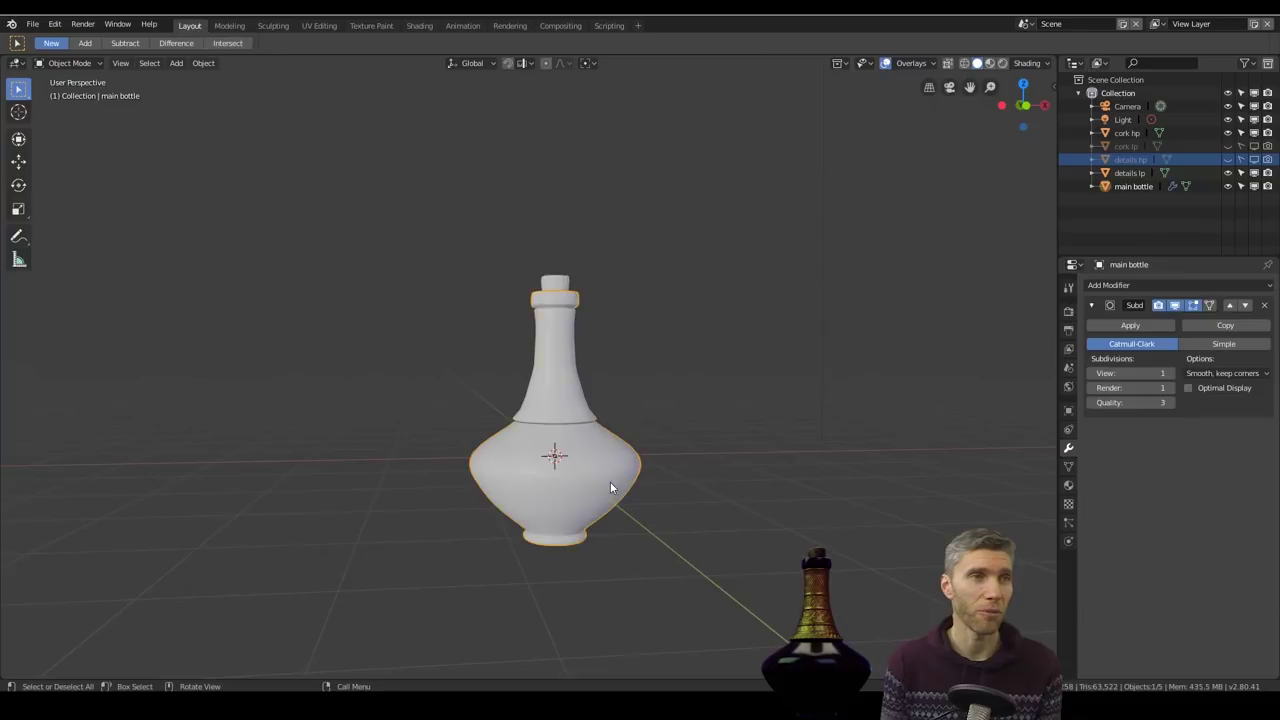
pyautogui.press('Tab')
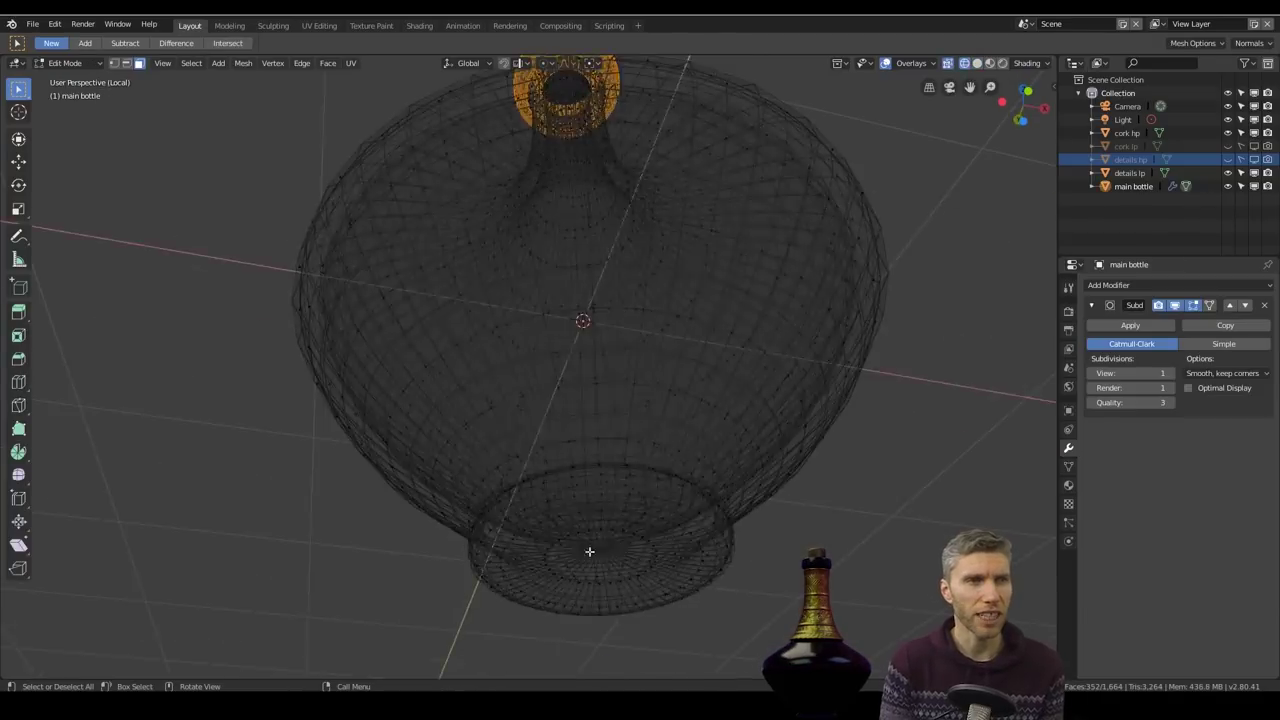
pyautogui.moveTo(621, 515); pyautogui.dragTo(635, 479, button='middle')
pyautogui.press('ctrl+KP_Add')
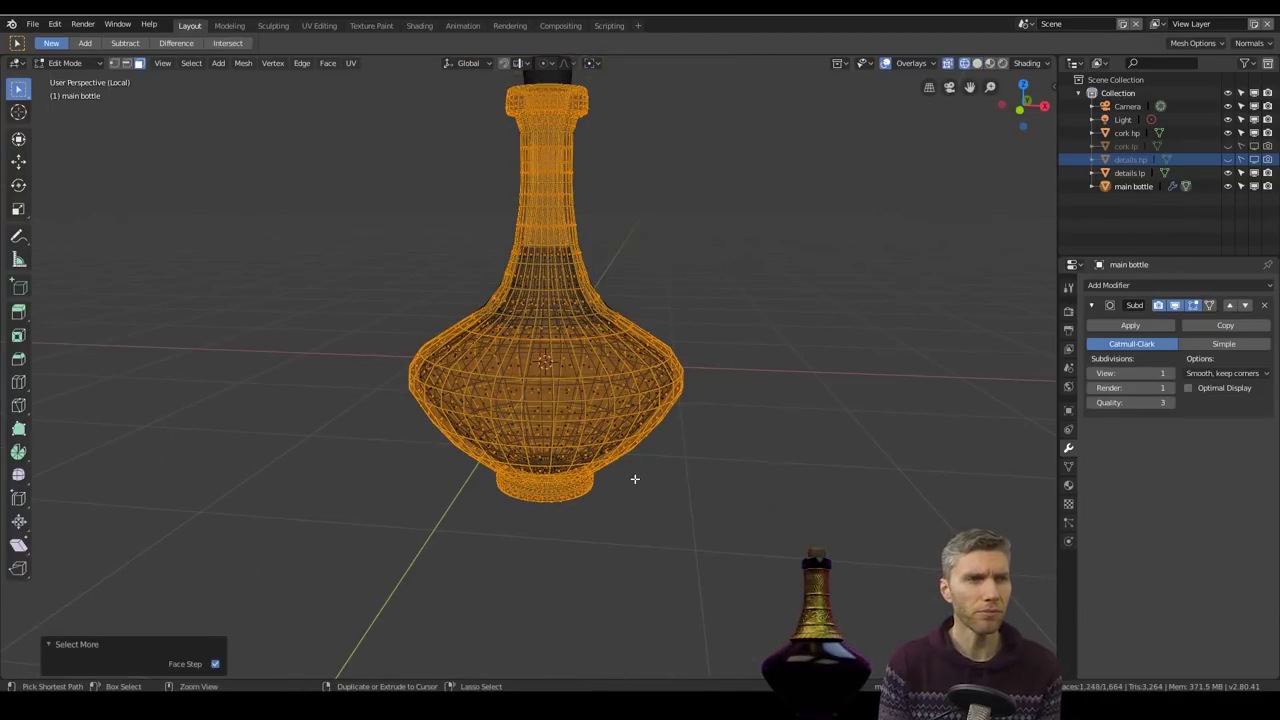
pyautogui.press('ctrl+KP_Add')
pyautogui.press('ctrl+KP_Add')
pyautogui.press('h')
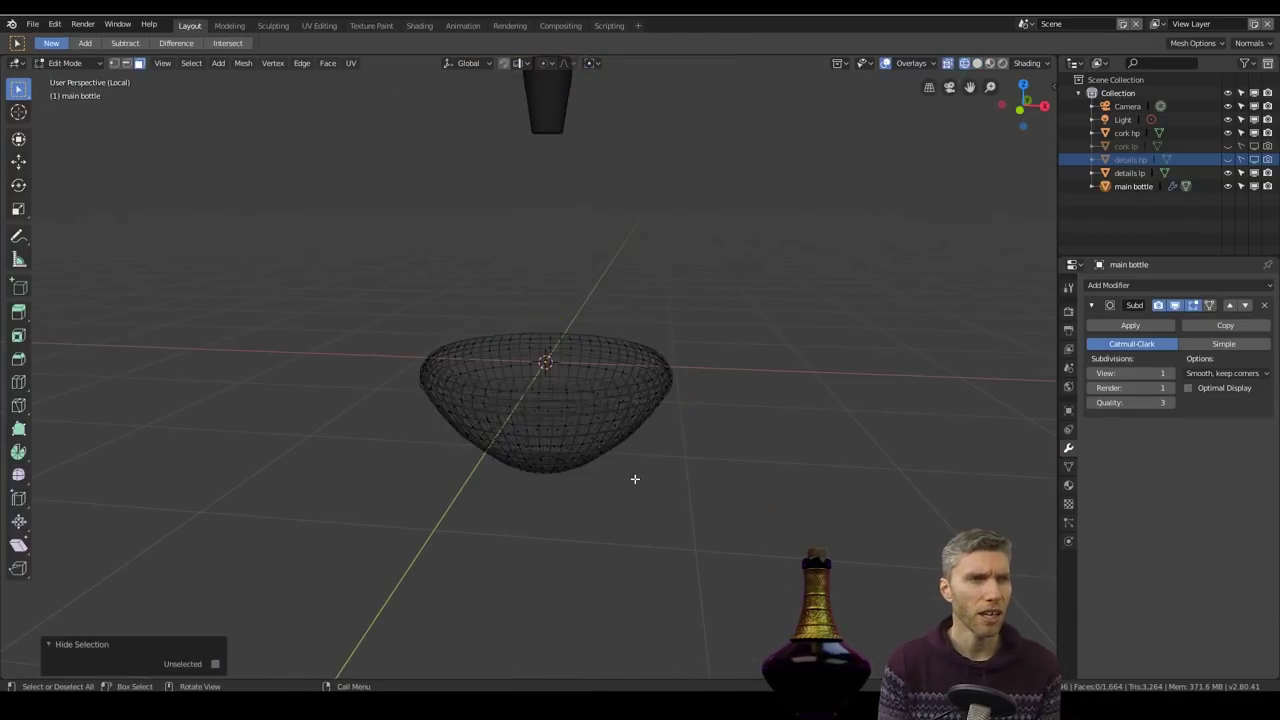
# Step: Duplicate the lower inner bowl faces, shrink the copy slightly along its normals and separate it into its own object
pyautogui.keyDown('alt'); pyautogui.click(497, 349); pyautogui.keyUp('alt')
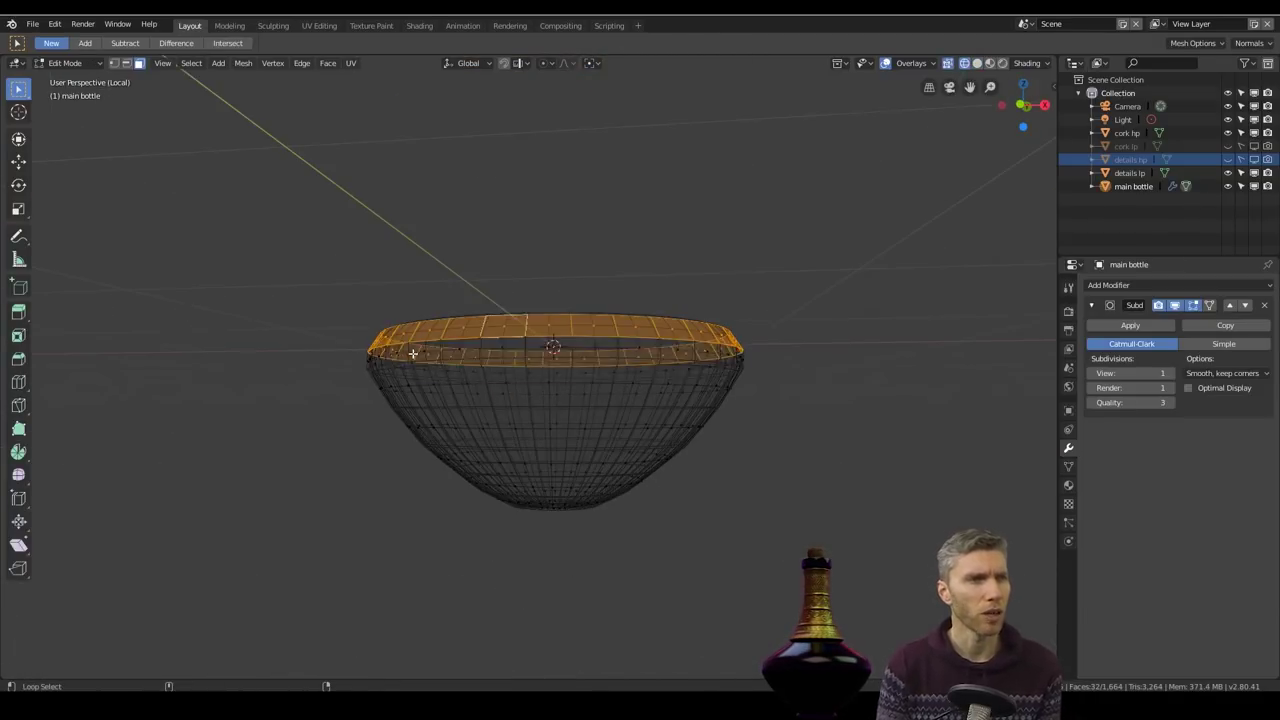
pyautogui.hotkey('ctrl', 'l')
pyautogui.press('KP_1')
pyautogui.hotkey('shift', 'd')
pyautogui.press('Escape')
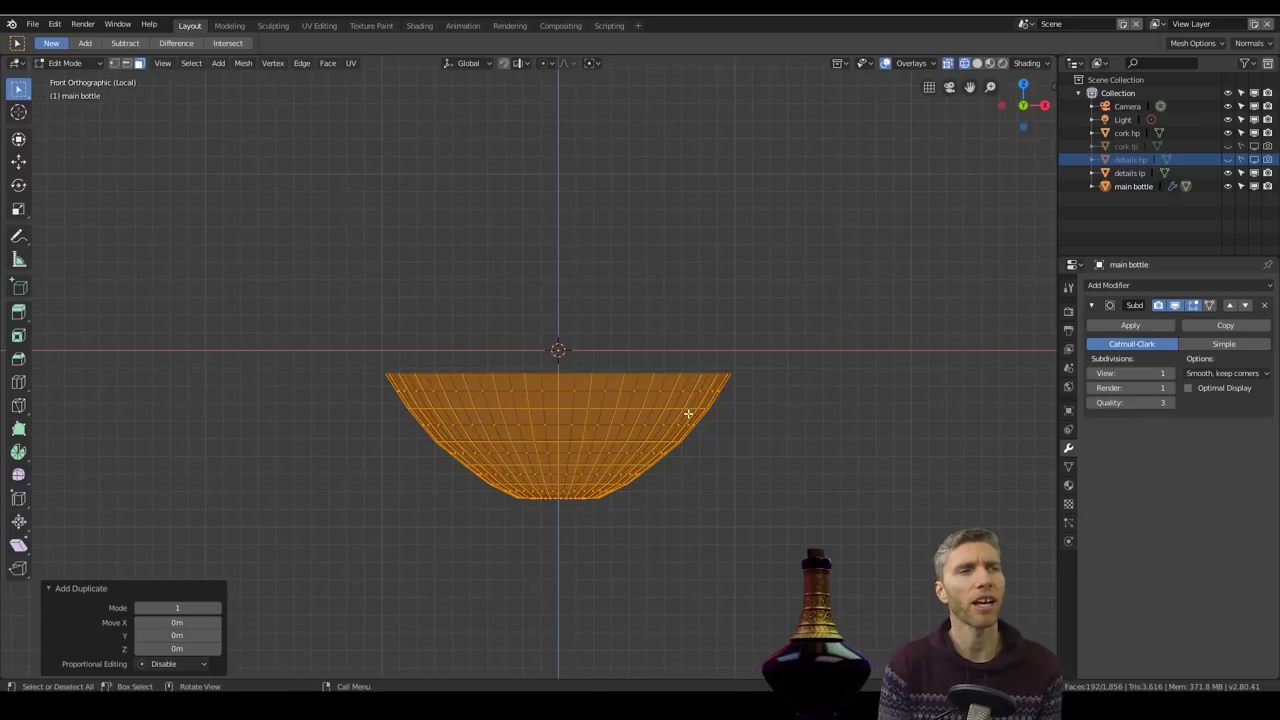
pyautogui.hotkey('alt', 's')
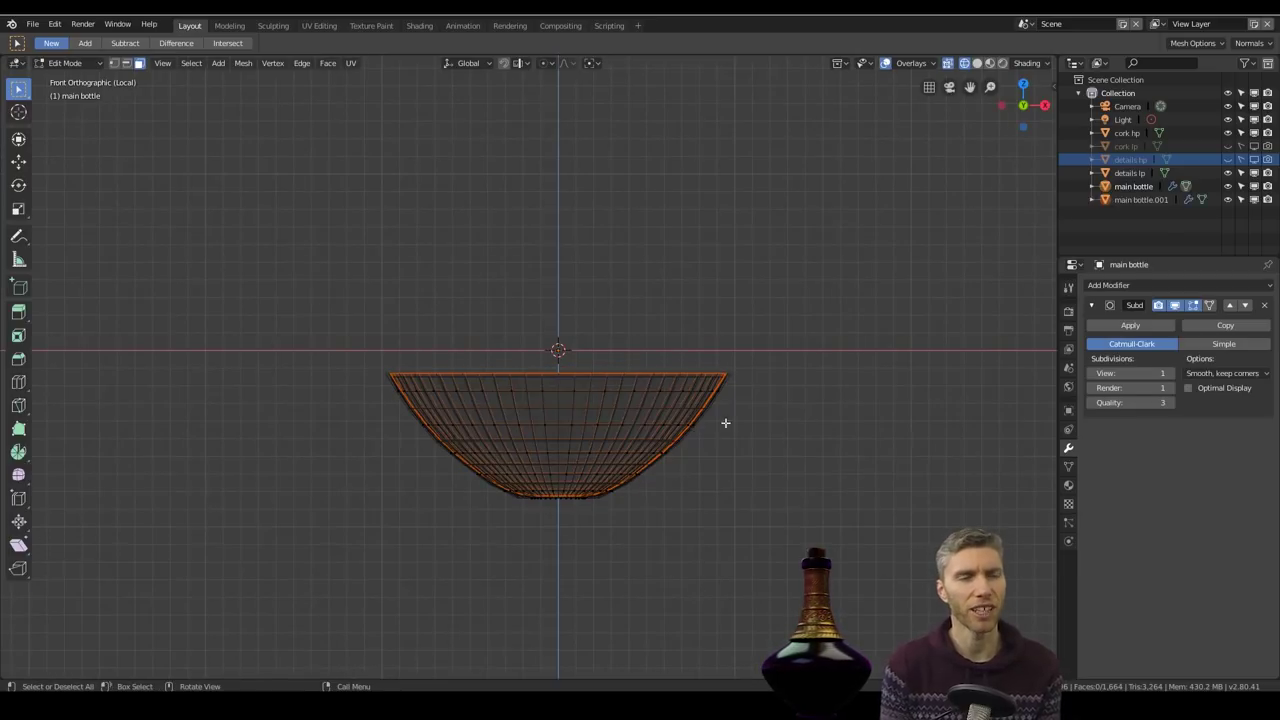
pyautogui.press('Tab')
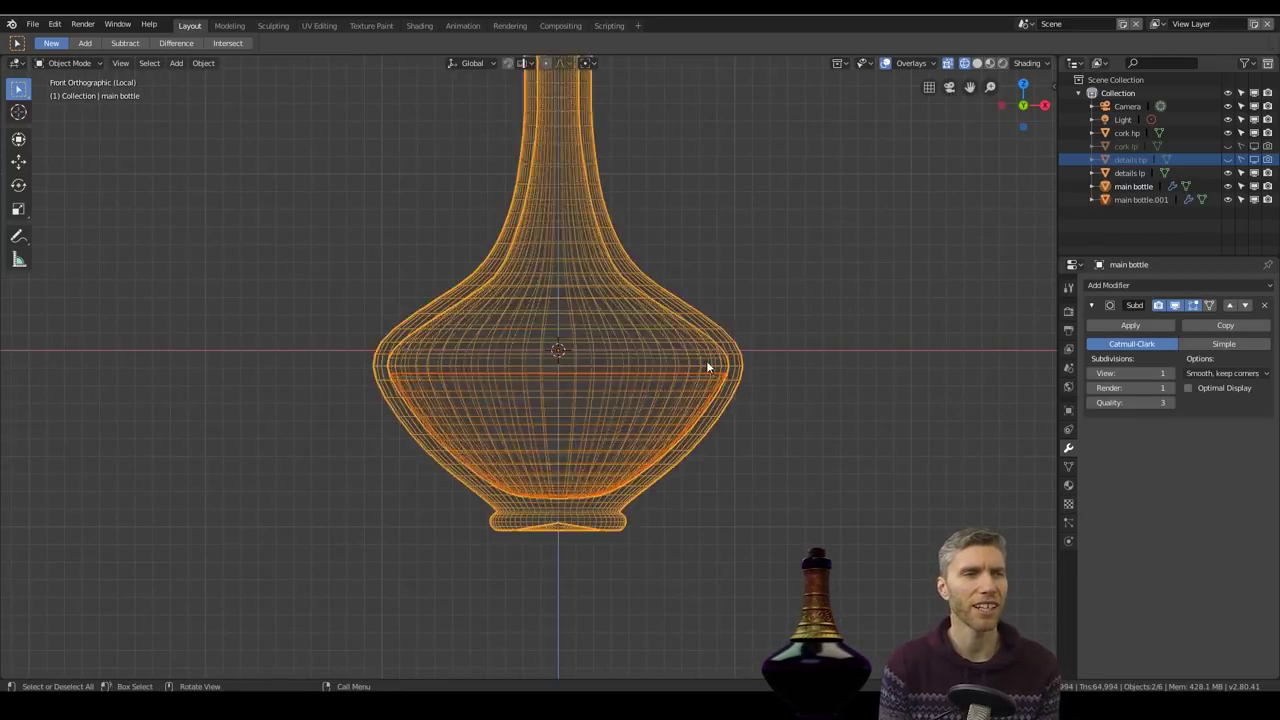
# Step: Rename the separated bowl object liquid, isolate it and open its mesh for editing in solid shading
pyautogui.click(718, 368)
pyautogui.press('KP_Divide')
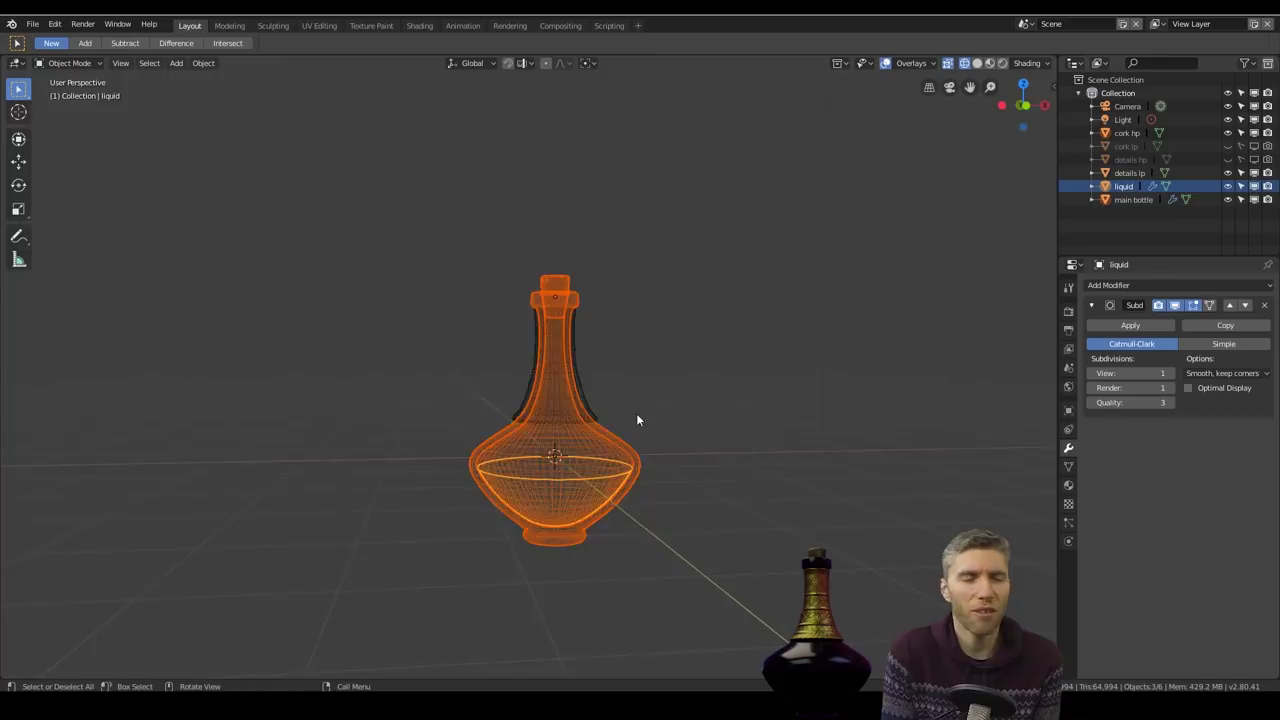
pyautogui.click(604, 471)
pyautogui.press('KP_Divide')
pyautogui.moveTo(589, 475); pyautogui.dragTo(532, 468, button='middle')
pyautogui.press('Tab')
pyautogui.hotkey('shift', 'z')
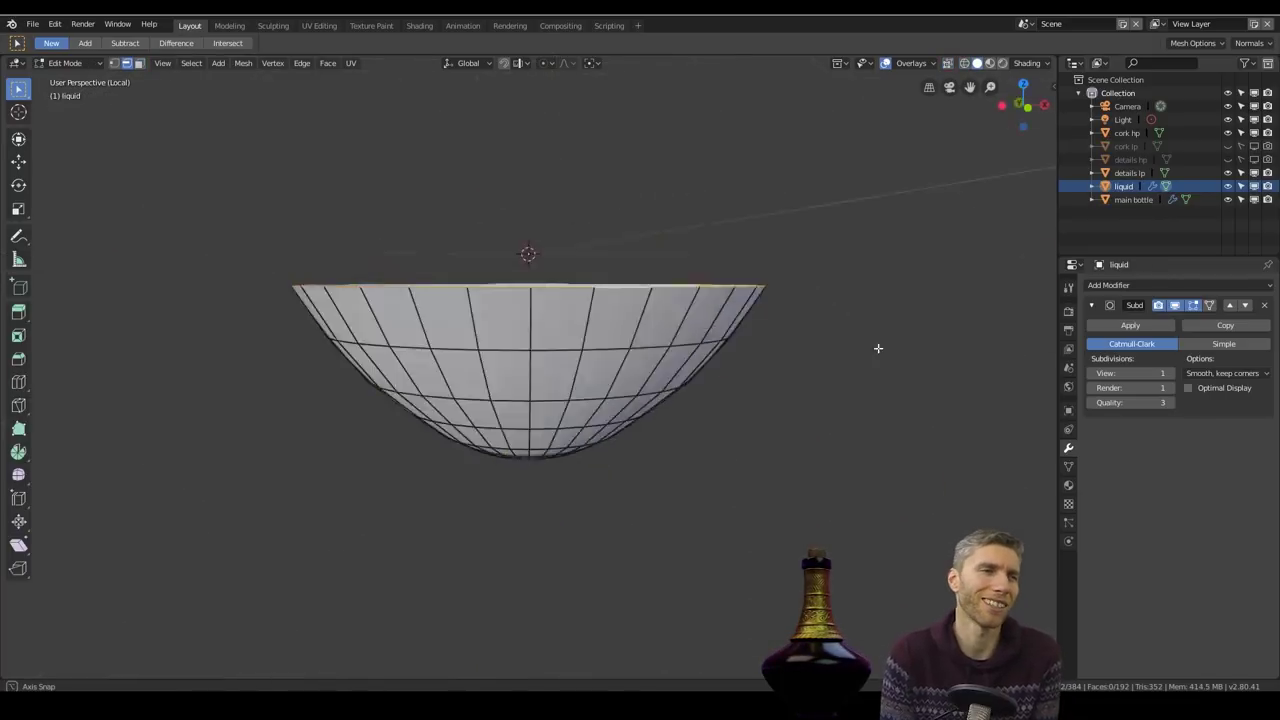
# Step: Close the liquid's open top by extruding its rim inward and merging the inner edge at the center
pyautogui.moveTo(877, 349); pyautogui.dragTo(929, 390, button='middle')
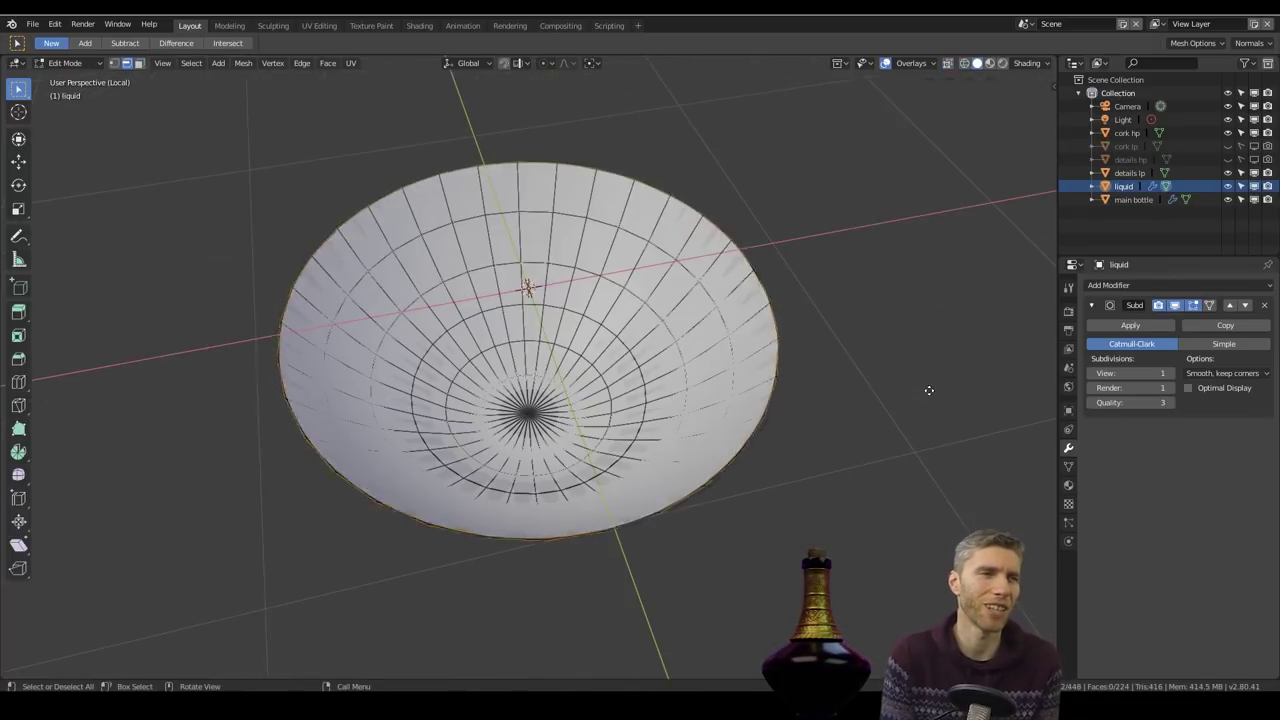
pyautogui.press('e')
pyautogui.press('Escape')
pyautogui.press('s')
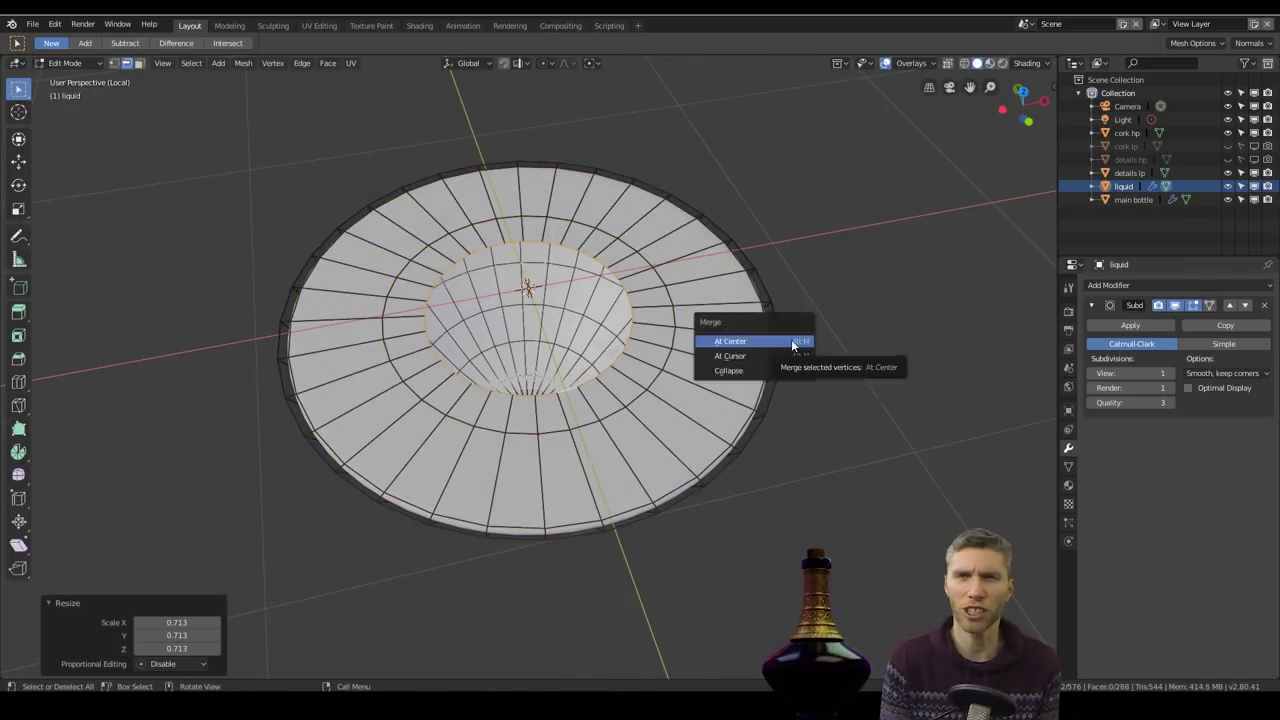
pyautogui.click(792, 342)
pyautogui.moveTo(780, 350); pyautogui.dragTo(765, 270, button='middle')
# Step: Add a supporting edge loop near the rim of the liquid mesh and return to Object Mode
pyautogui.hotkey('ctrl', 'r')
pyautogui.click(534, 316)
pyautogui.click(540, 300)
pyautogui.scroll(-3, 762, 362)
pyautogui.press('Tab')
# Step: In the Shading workspace, give the liquid its own new material with low roughness and partial transmission
pyautogui.click(419, 25)
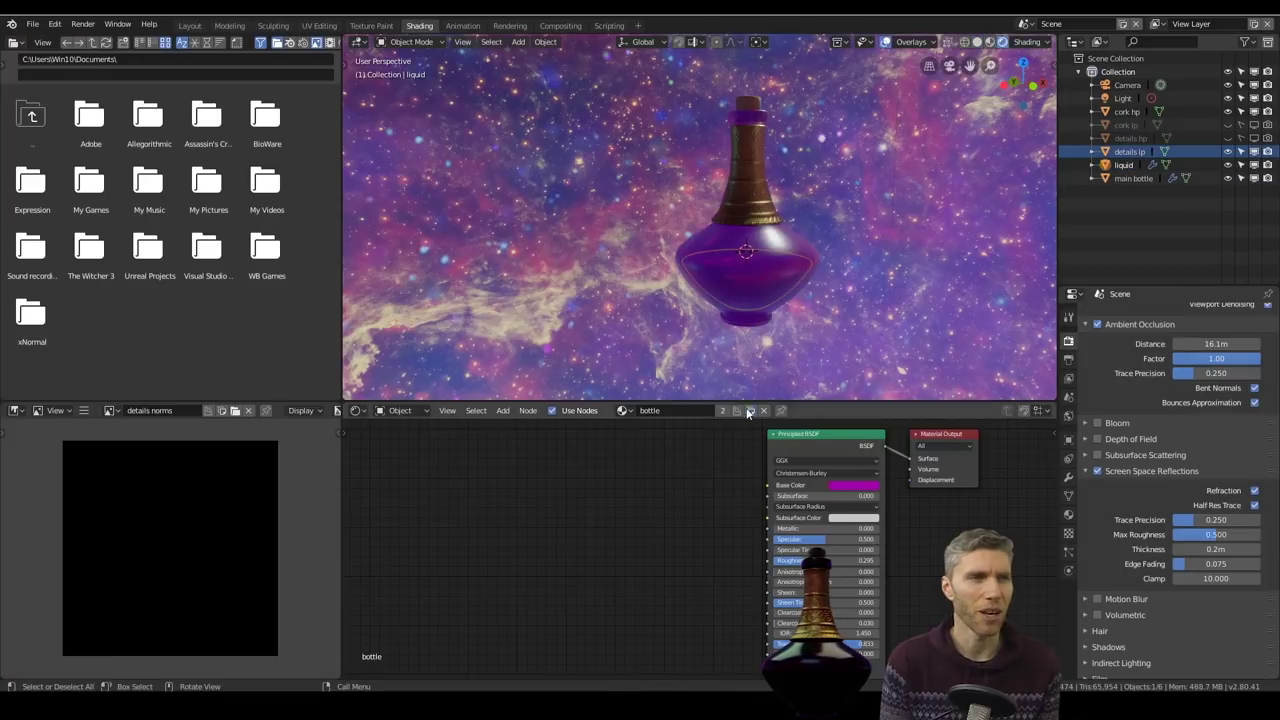
pyautogui.moveTo(684, 559); pyautogui.dragTo(667, 559)
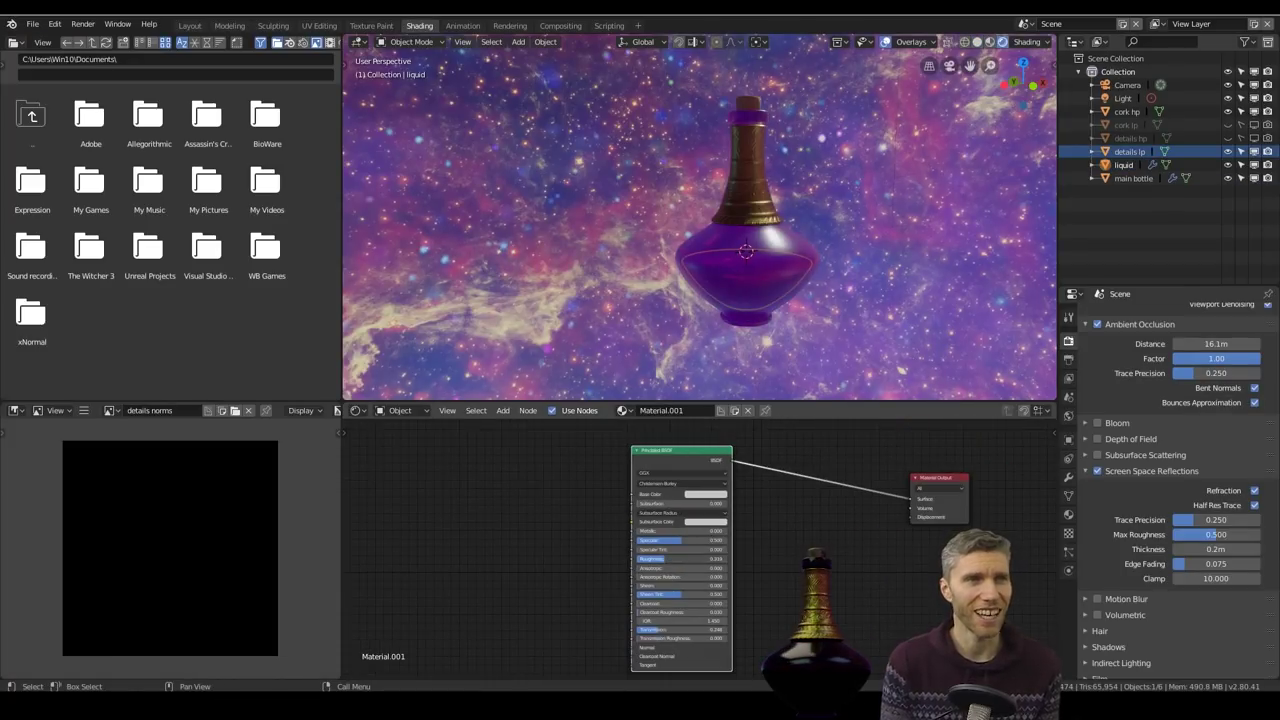
pyautogui.click(884, 314)
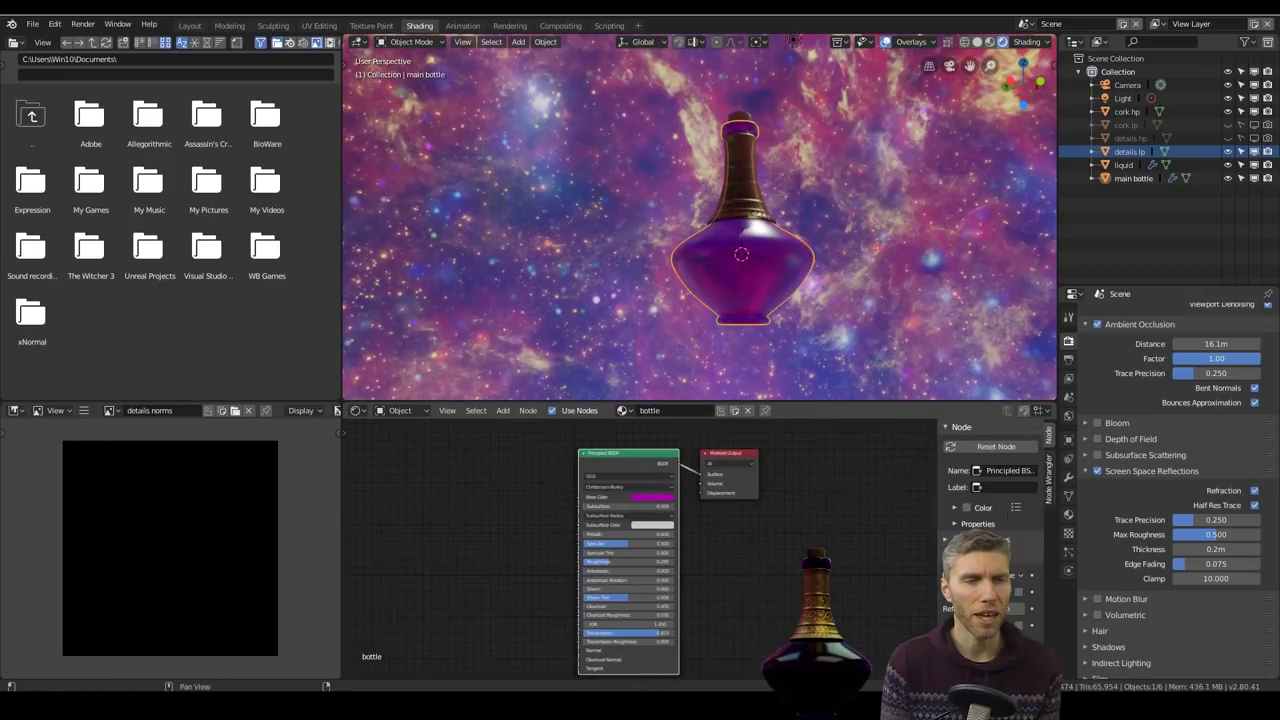
pyautogui.moveTo(812, 298); pyautogui.dragTo(720, 272, button='middle')
# Step: Mix an Emission shader of strength 29.6 into the liquid material at factor 0.5 and try a blue base color
pyautogui.click(1123, 165)
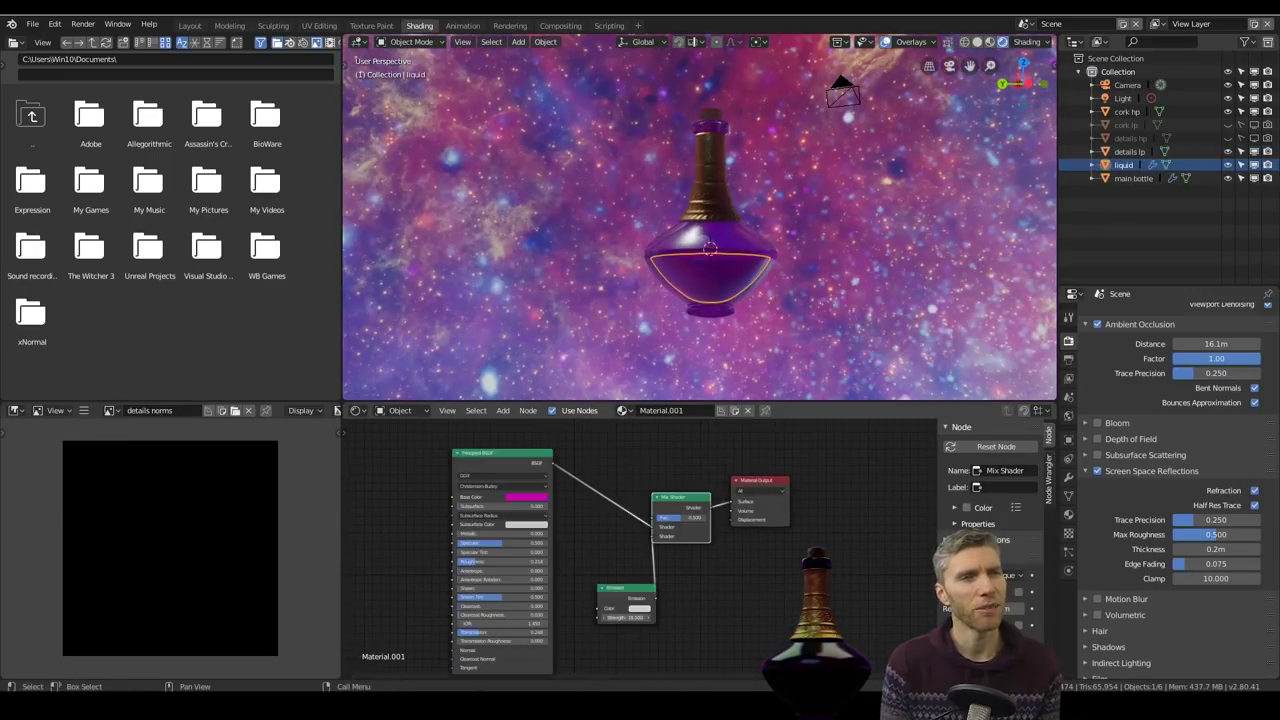
pyautogui.scroll(4, 800, 248)
pyautogui.moveTo(830, 248); pyautogui.dragTo(745, 246, button='middle')
pyautogui.moveTo(745, 246); pyautogui.dragTo(700, 242, button='middle')
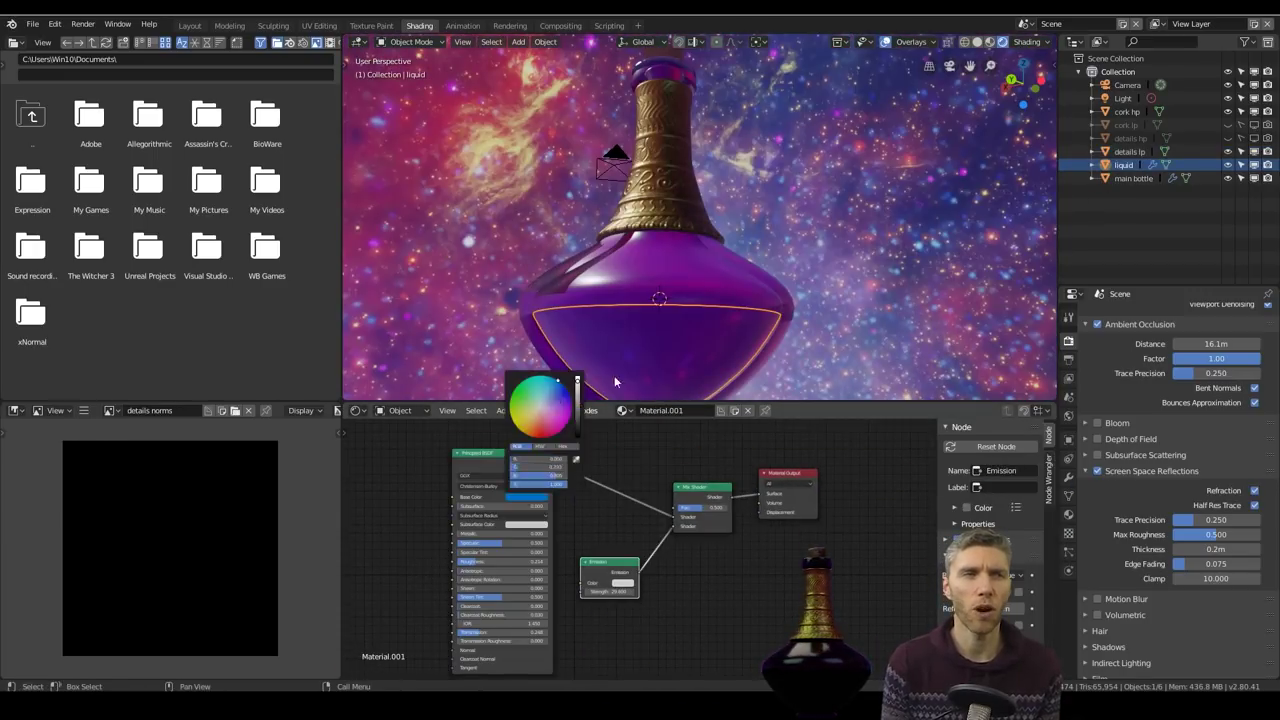
pyautogui.scroll(-3, 614, 380)
pyautogui.moveTo(614, 380); pyautogui.dragTo(778, 305, button='middle')
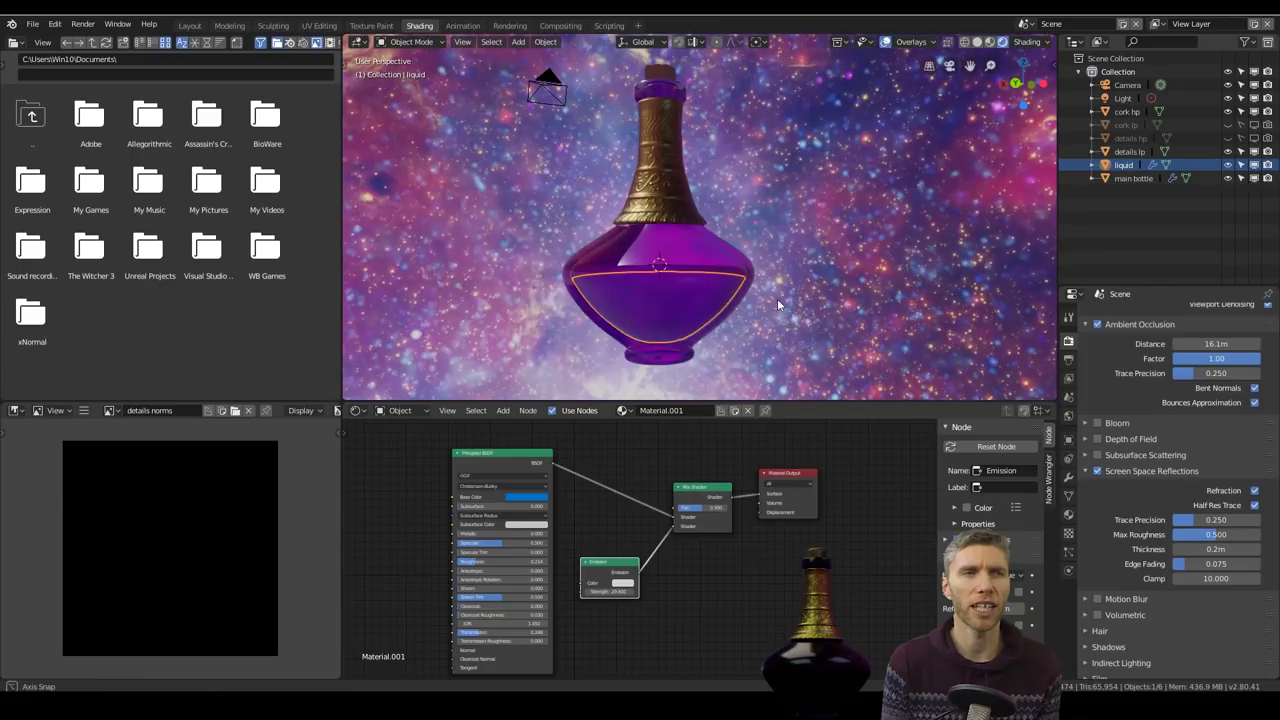
pyautogui.moveTo(640, 290); pyautogui.dragTo(752, 225, button='middle')
pyautogui.scroll(-2, 820, 215)
pyautogui.click(690, 250)
pyautogui.click(800, 210)
# Step: Set both the base color and the emission color of the liquid material to red
pyautogui.click(1123, 168)
pyautogui.scroll(2, 633, 552)
pyautogui.click(472, 472)
pyautogui.moveTo(499, 347); pyautogui.dragTo(500, 380)
pyautogui.click(614, 600)
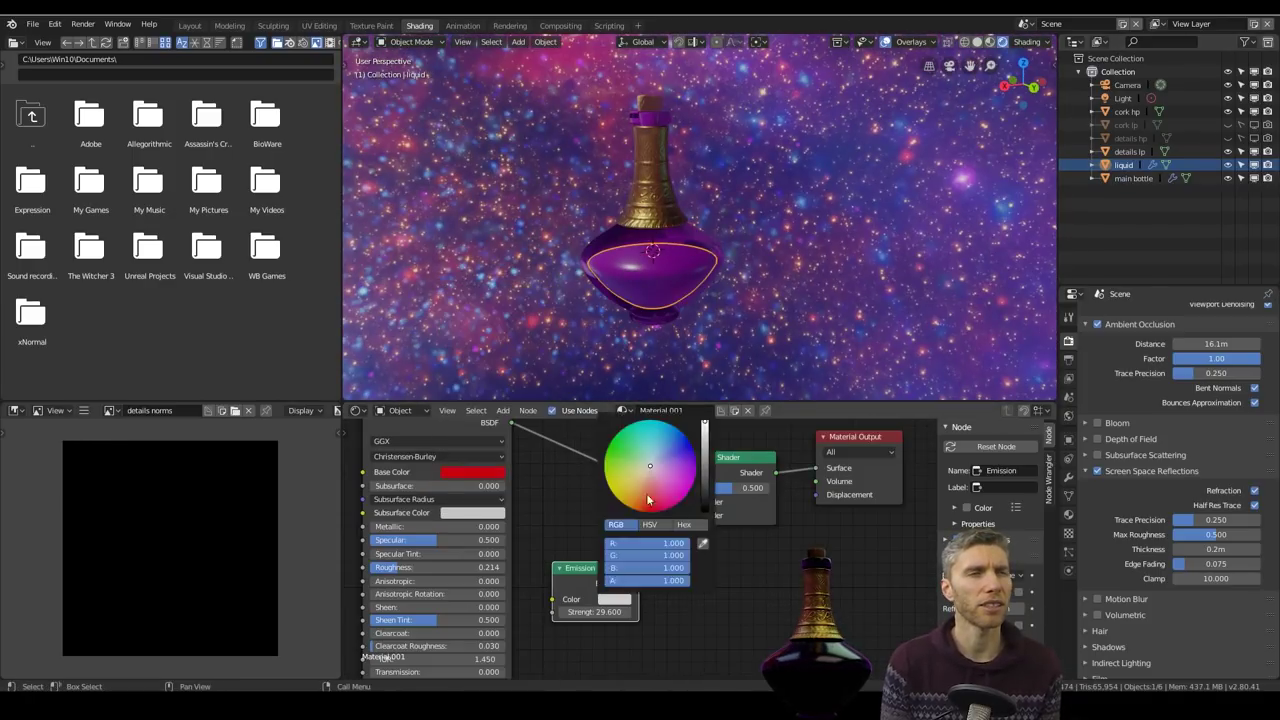
pyautogui.click(805, 270)
# Step: Add a plane, scale it up into a large floor and lower it vertically to the base of the bottle
pyautogui.moveTo(805, 270); pyautogui.dragTo(835, 255, button='middle')
pyautogui.scroll(-2, 1137, 489)
pyautogui.hotkey('shift', 'a')
pyautogui.moveTo(718, 238)
pyautogui.click(775, 240)
pyautogui.press('s')
pyautogui.click(909, 222)
pyautogui.press('KP_1')
pyautogui.press('g')
pyautogui.press('z')
pyautogui.click(918, 293)
# Step: Inspect the bottle standing on the floor plane from several angles and distances
pyautogui.moveTo(918, 293); pyautogui.dragTo(643, 287, button='middle')
pyautogui.scroll(3, 643, 287)
pyautogui.click(700, 411)
pyautogui.moveTo(632, 568); pyautogui.dragTo(588, 568)
pyautogui.scroll(-3, 790, 285)
pyautogui.moveTo(700, 290); pyautogui.dragTo(808, 250, button='middle')
pyautogui.scroll(3, 815, 240)
pyautogui.moveTo(812, 230); pyautogui.dragTo(818, 238)
pyautogui.moveTo(815, 235); pyautogui.dragTo(780, 245, button='middle')
# Step: Switch the node editor to the World shader and set the Background strength to 0.1
pyautogui.click(403, 411)
pyautogui.click(403, 452)
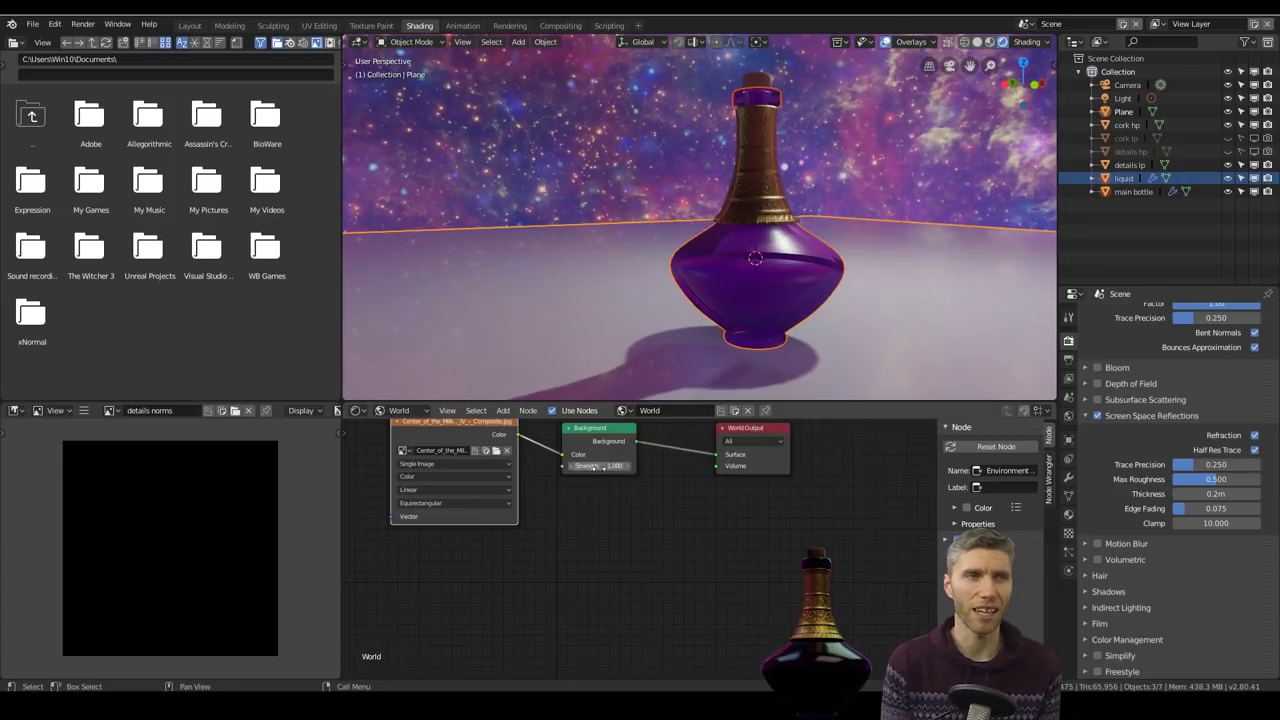
pyautogui.moveTo(598, 467); pyautogui.dragTo(580, 467)
# Step: Convert the scene light to an enlarged Area light and add a pale blue tinted copy beside the bottle
pyautogui.moveTo(845, 240); pyautogui.dragTo(859, 306, button='middle')
pyautogui.click(760, 160)
pyautogui.click(1068, 441)
pyautogui.click(1068, 477)
pyautogui.click(1251, 370)
pyautogui.press('s')
pyautogui.click(1203, 387)
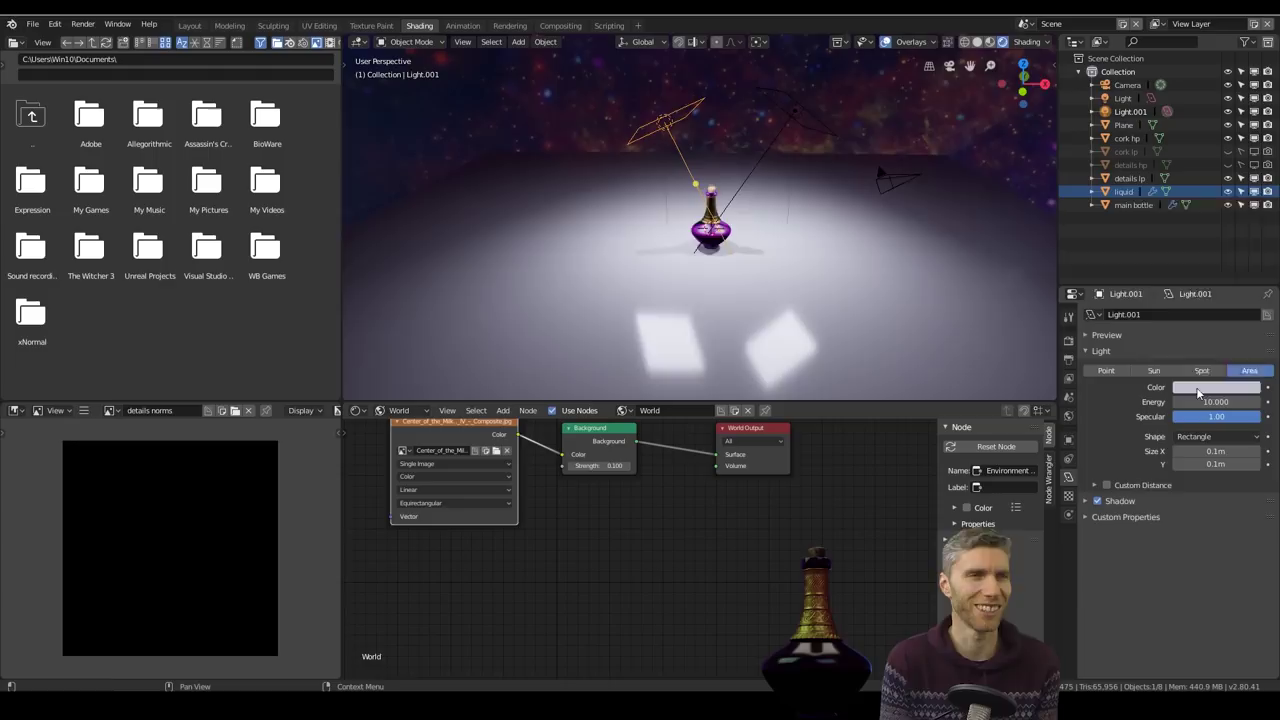
# Step: Add a third area light with a pale green tint around the bottle and enable its contact shadows
pyautogui.moveTo(650, 250); pyautogui.dragTo(708, 148, button='middle')
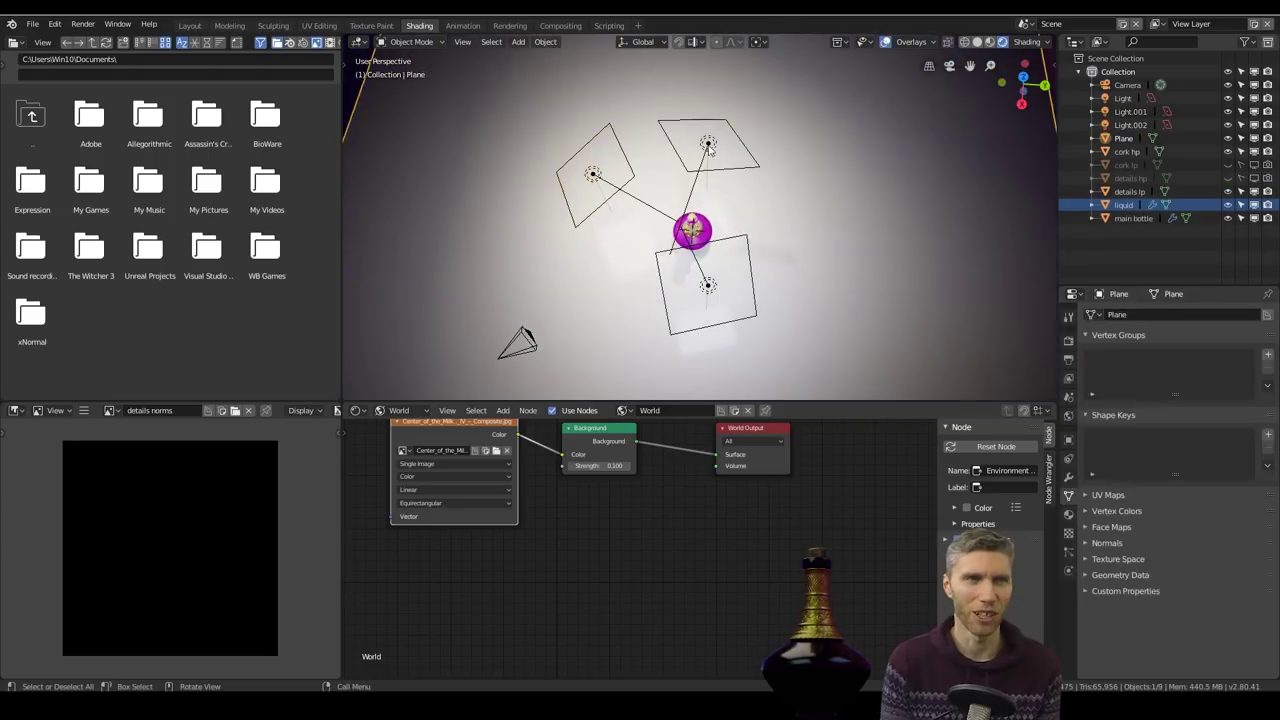
pyautogui.click(708, 146)
pyautogui.click(708, 146)
pyautogui.click(708, 285)
pyautogui.click(708, 285)
pyautogui.click(593, 174)
pyautogui.moveTo(640, 270); pyautogui.dragTo(817, 263, button='middle')
pyautogui.scroll(4, 760, 235)
pyautogui.scroll(1, 817, 240)
pyautogui.click(1087, 501)
pyautogui.click(1107, 605)
pyautogui.scroll(-2, 1135, 520)
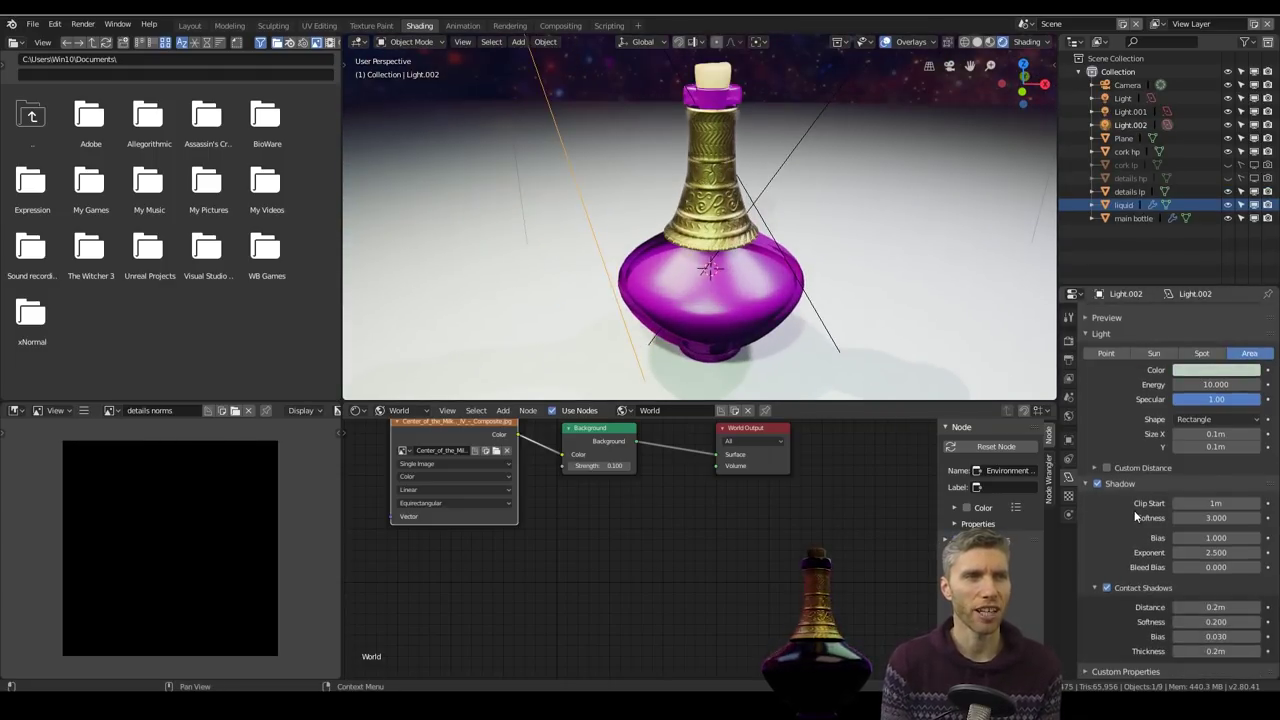
# Step: Switch the node editor back to object materials and select the cork to show its material nodes
pyautogui.click(755, 300)
pyautogui.moveTo(600, 510); pyautogui.dragTo(640, 500, button='middle')
pyautogui.click(405, 411)
pyautogui.click(403, 441)
pyautogui.moveTo(790, 310); pyautogui.dragTo(815, 260, button='middle')
pyautogui.scroll(4, 853, 265)
pyautogui.scroll(-4, 853, 265)
pyautogui.click(767, 57)
pyautogui.scroll(-5, 700, 583)
pyautogui.scroll(5, 669, 520)
# Step: Insert a color node between the cork's albedo texture and its Principled BSDF, trying Bright Contrast and Gamma before MixRGB
pyautogui.hotkey('shift', 'a')
pyautogui.moveTo(658, 568)
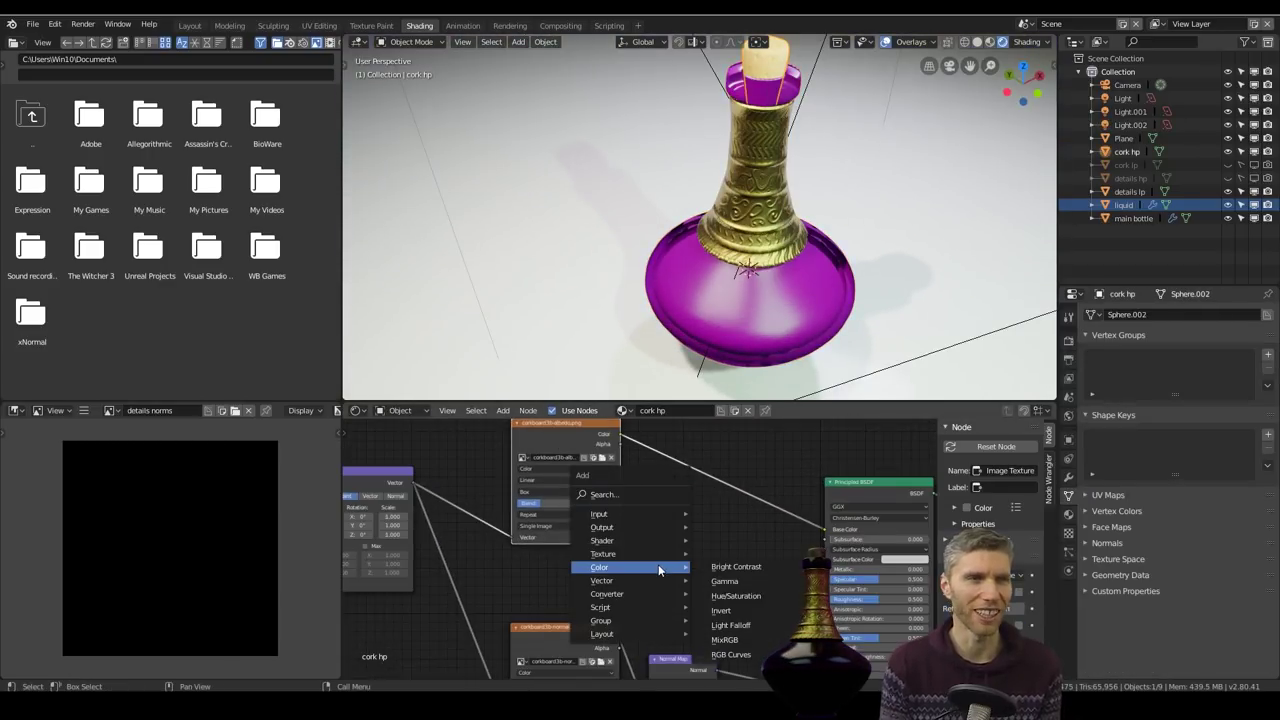
pyautogui.click(736, 566)
pyautogui.click(717, 493)
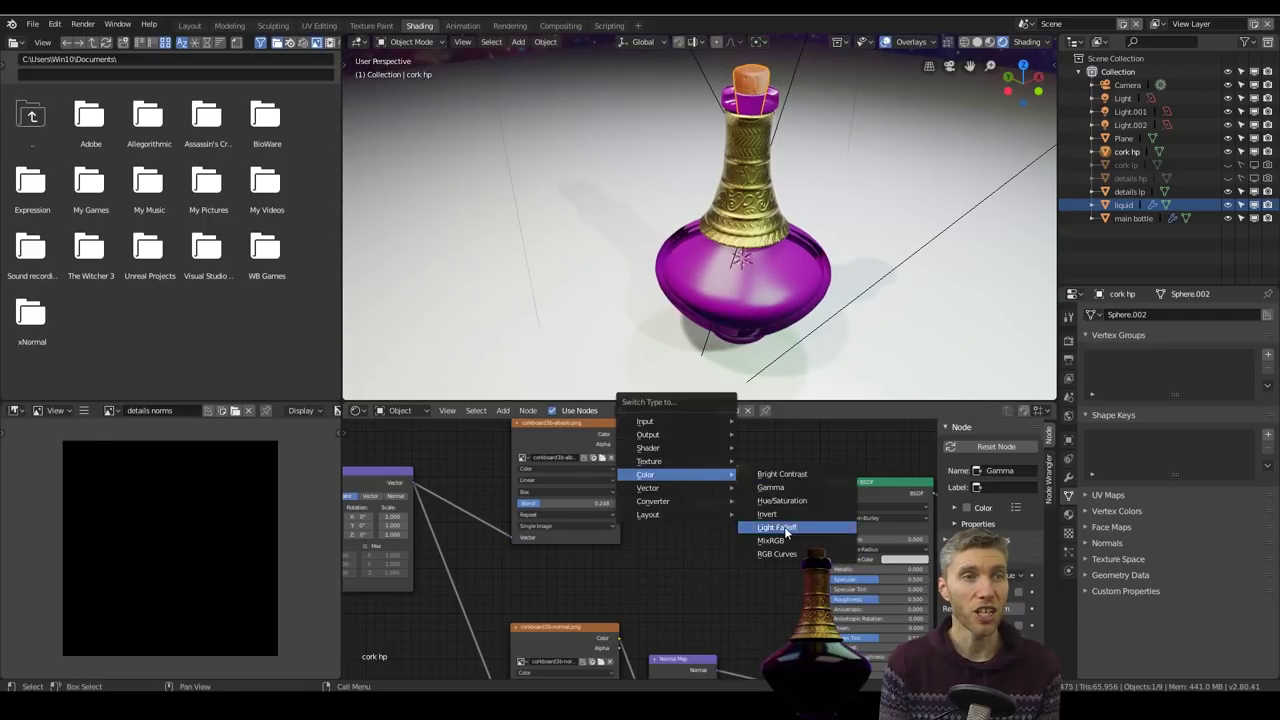
# Step: Duplicate the cork's albedo texture into the mix node's second color and set the blending to Darken at factor 0.455
pyautogui.scroll(-3, 622, 477)
pyautogui.click(622, 475)
pyautogui.hotkey('shift', 'd')
pyautogui.click(624, 576)
pyautogui.scroll(7, 624, 576)
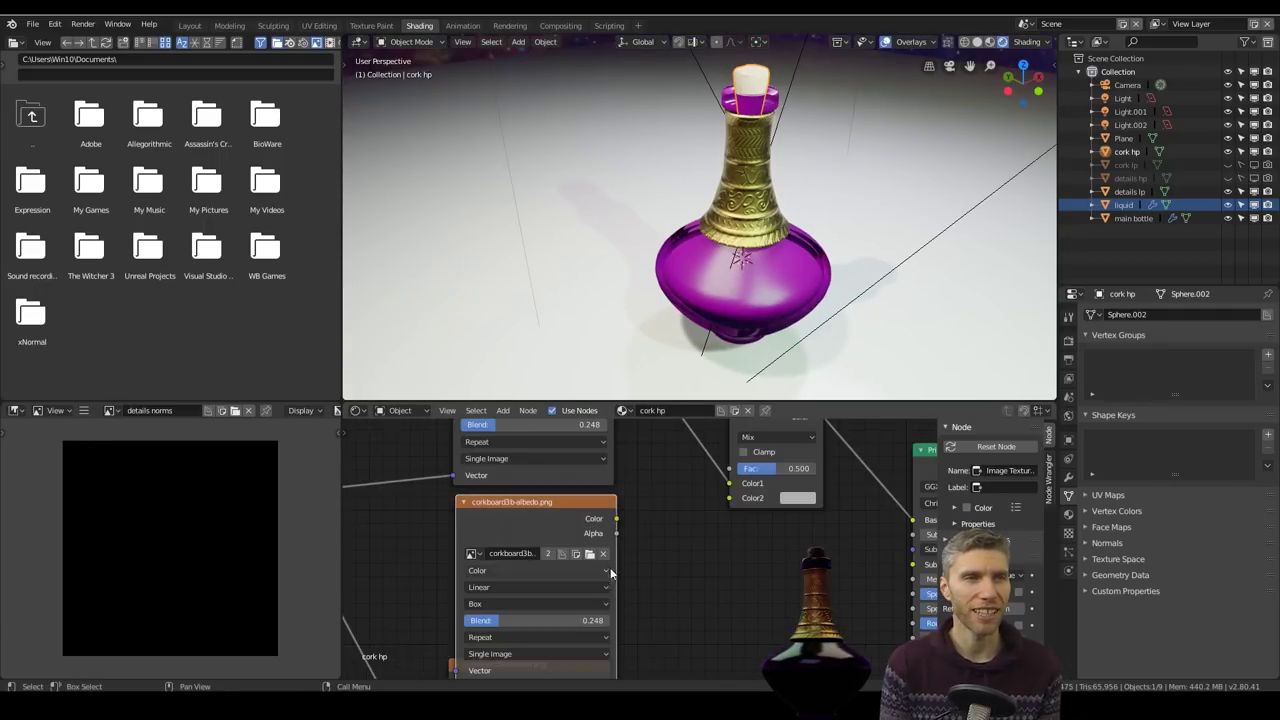
pyautogui.click(760, 437)
pyautogui.click(765, 418)
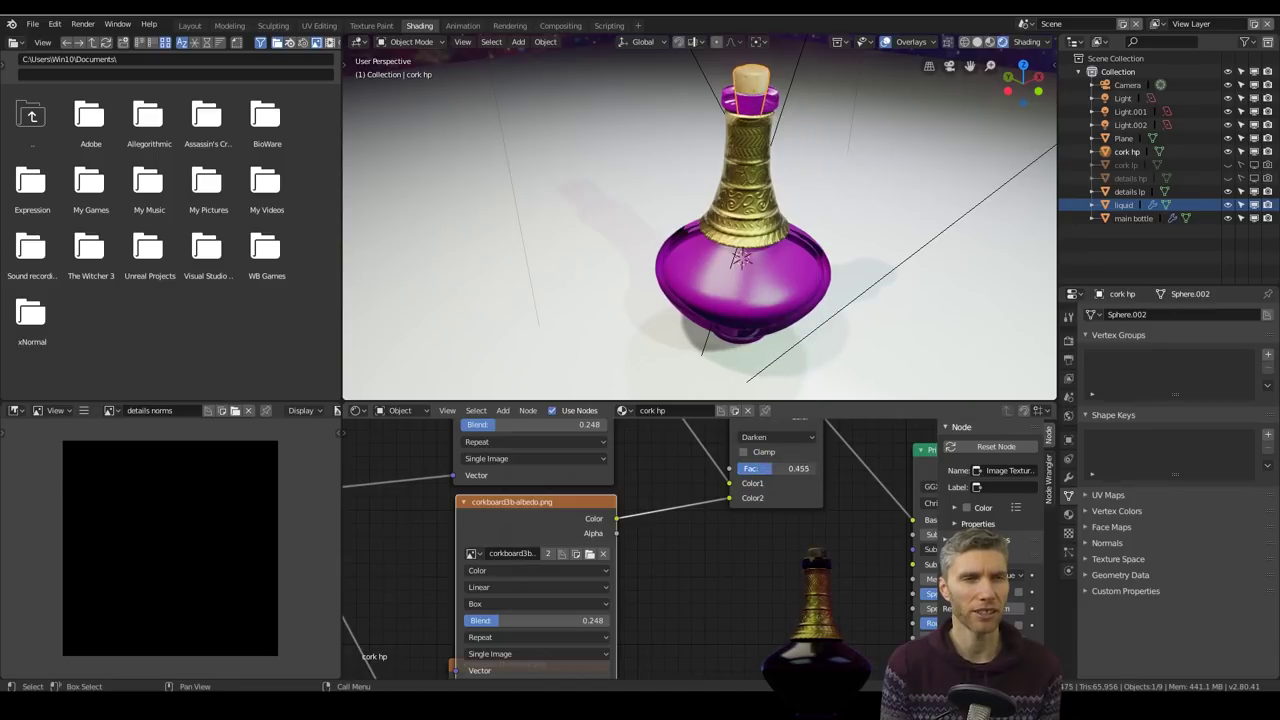
# Step: Replace the duplicated texture with a brown second color on the Darken node and set its factor to 0.509
pyautogui.scroll(-2, 668, 528)
pyautogui.click(695, 536)
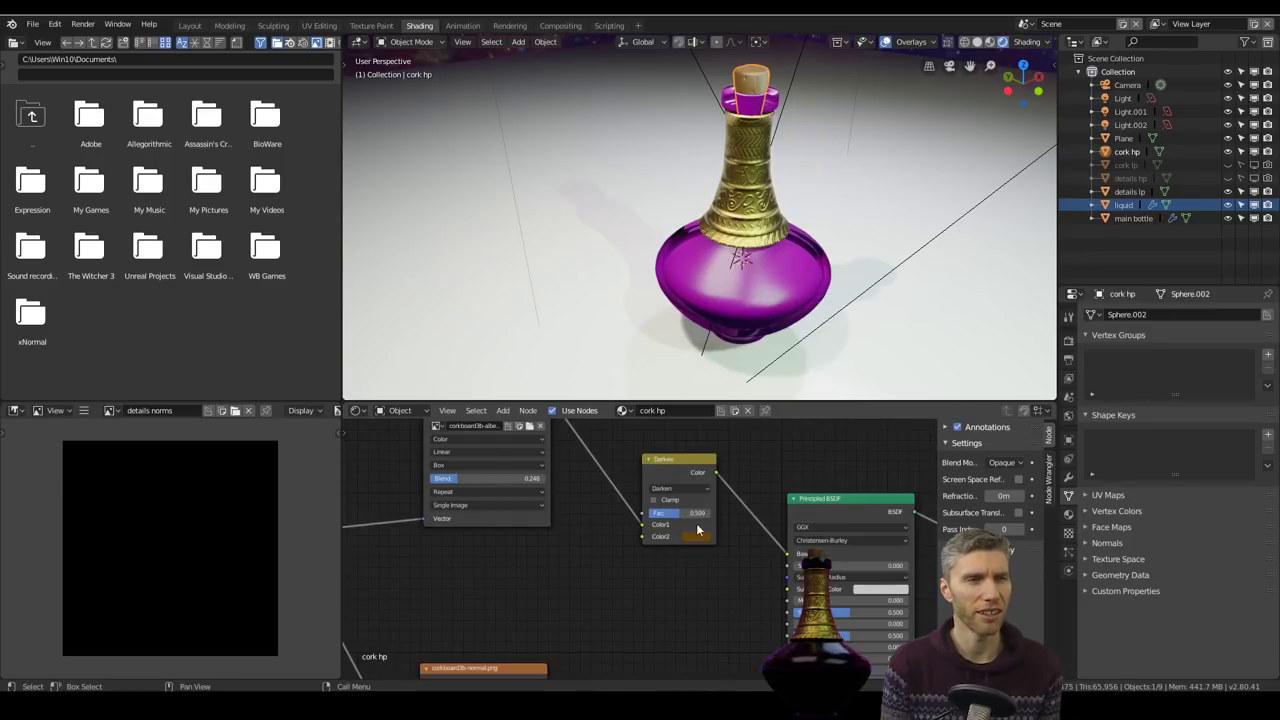
pyautogui.scroll(-2, 683, 528)
pyautogui.click(685, 539)
pyautogui.scroll(2, 690, 520)
# Step: Select the floor plane and give it a new Principled BSDF material
pyautogui.click(868, 330)
pyautogui.scroll(-3, 811, 330)
pyautogui.moveTo(815, 360); pyautogui.dragTo(790, 291, button='middle')
pyautogui.scroll(5, 790, 291)
pyautogui.scroll(-3, 790, 291)
pyautogui.moveTo(805, 215); pyautogui.dragTo(845, 275, button='middle')
# Step: Change the scene's render engine to Cycles
pyautogui.click(1068, 341)
pyautogui.click(1226, 315)
pyautogui.click(1206, 364)
pyautogui.scroll(-4, 930, 296)
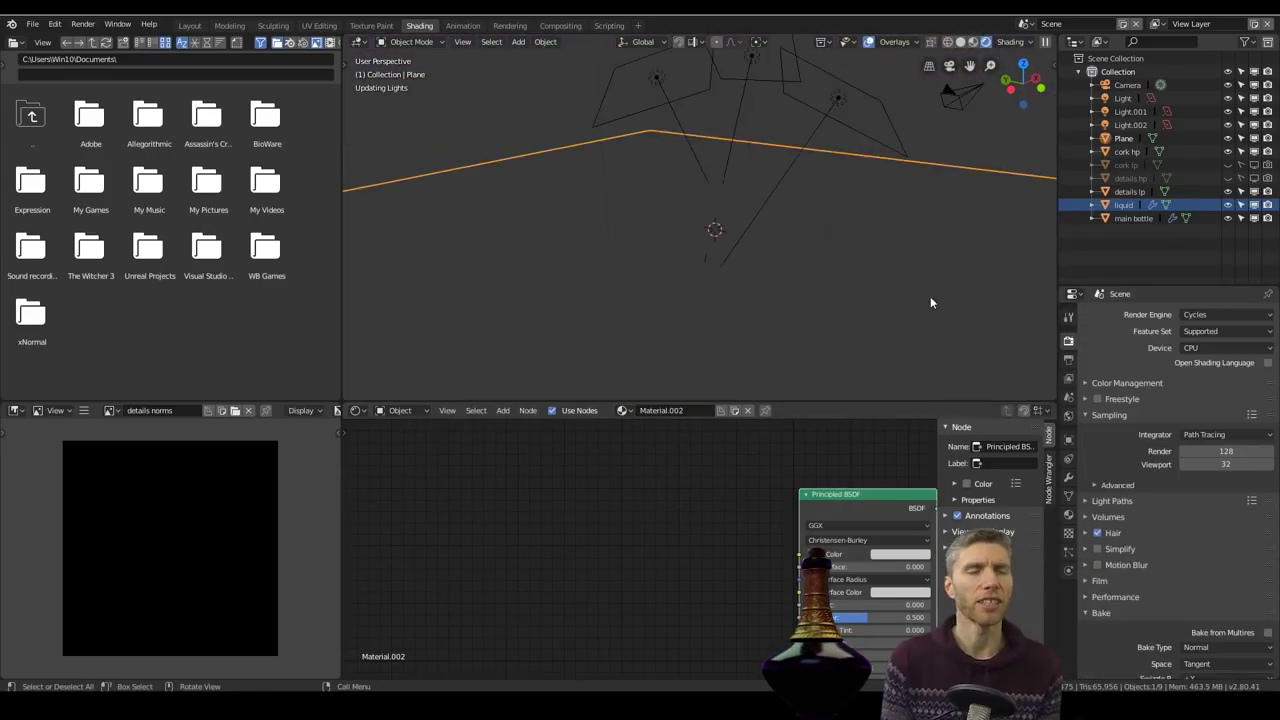
# Step: Select the liquid and set its Emission node's strength to 0.1
pyautogui.click(768, 272)
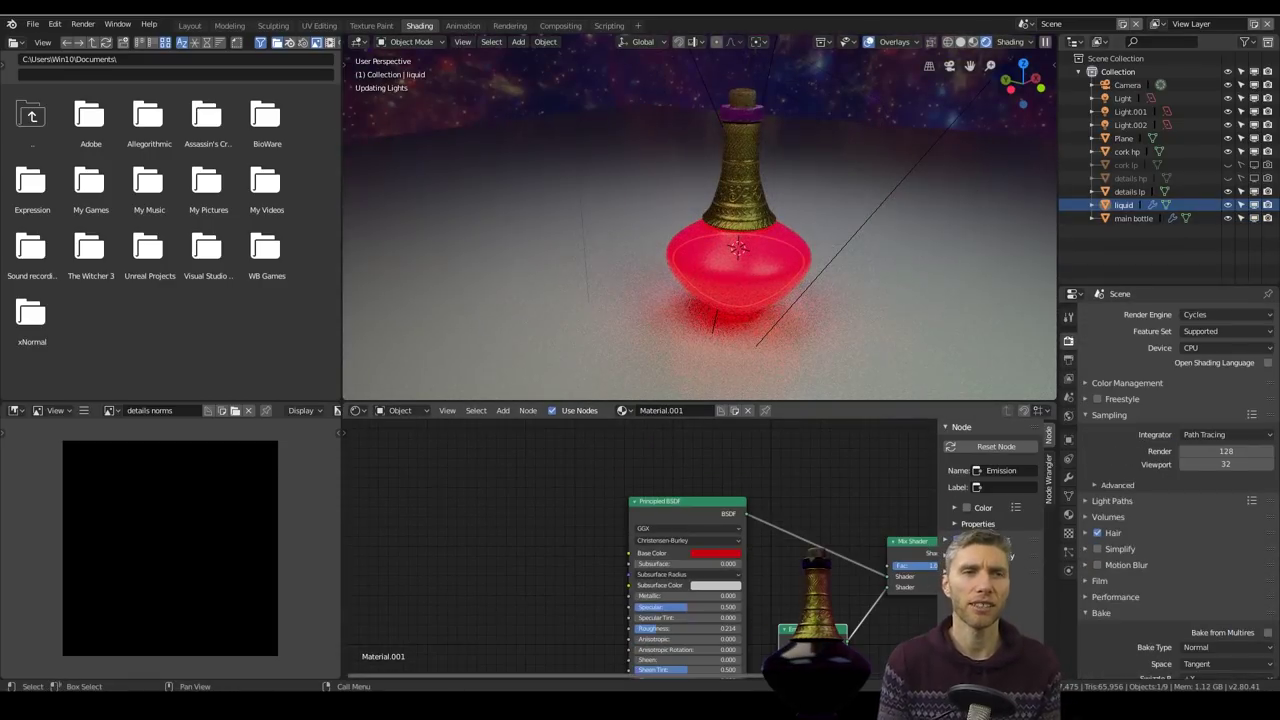
pyautogui.click(837, 667)
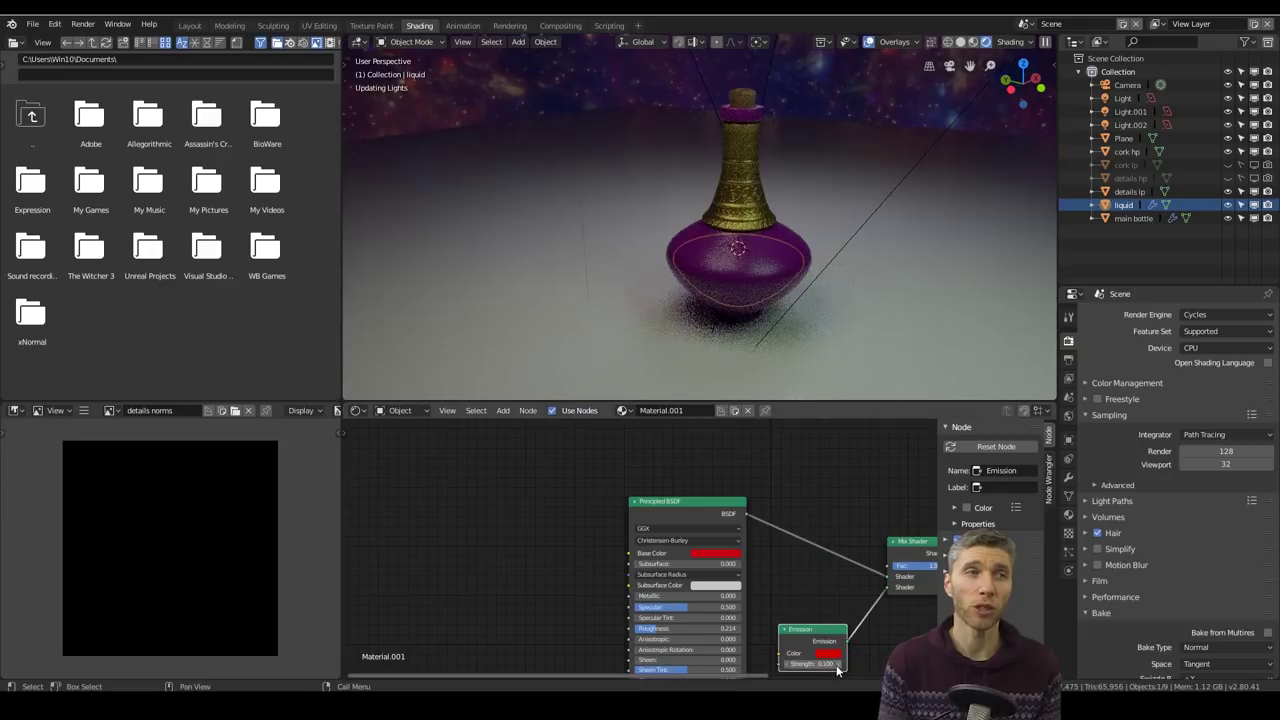
pyautogui.click(704, 240)
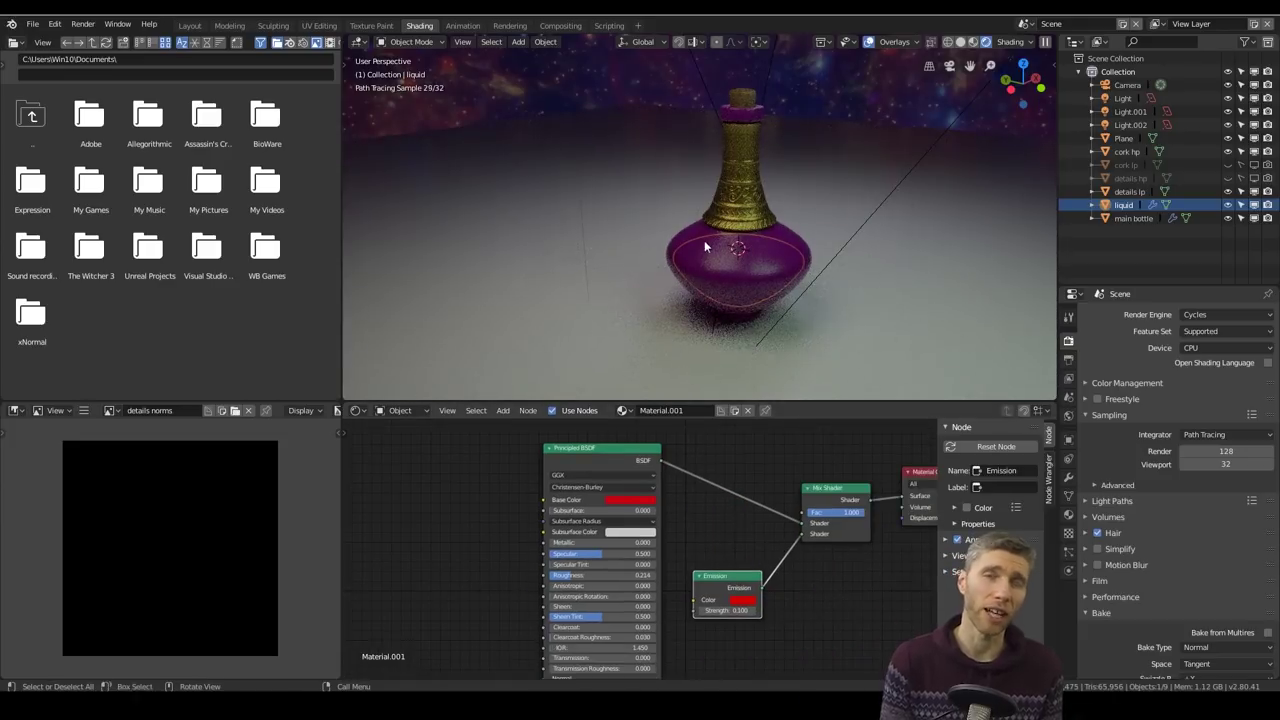
# Step: Switch to Discord and view the Insanity and Beast Jungle sculpt images in the sculpt-january-2019 channel
pyautogui.click(788, 303)
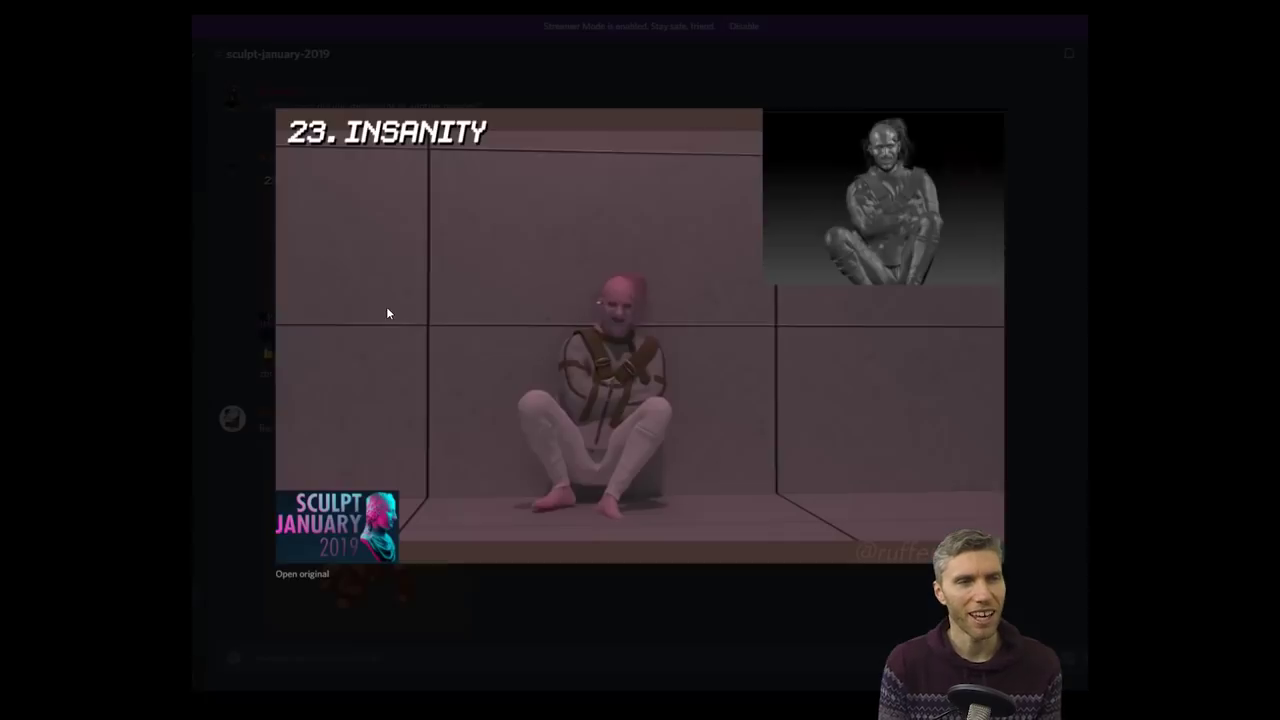
pyautogui.click(677, 610)
pyautogui.scroll(-3, 574, 463)
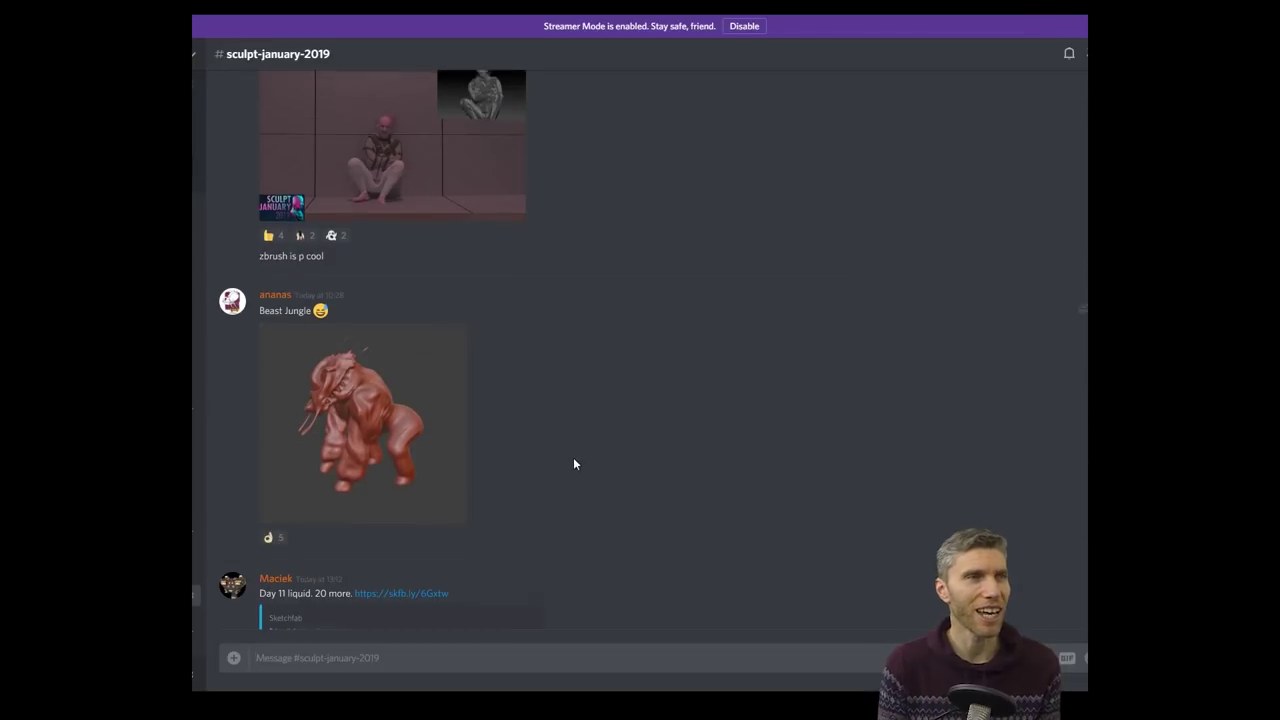
pyautogui.click(391, 420)
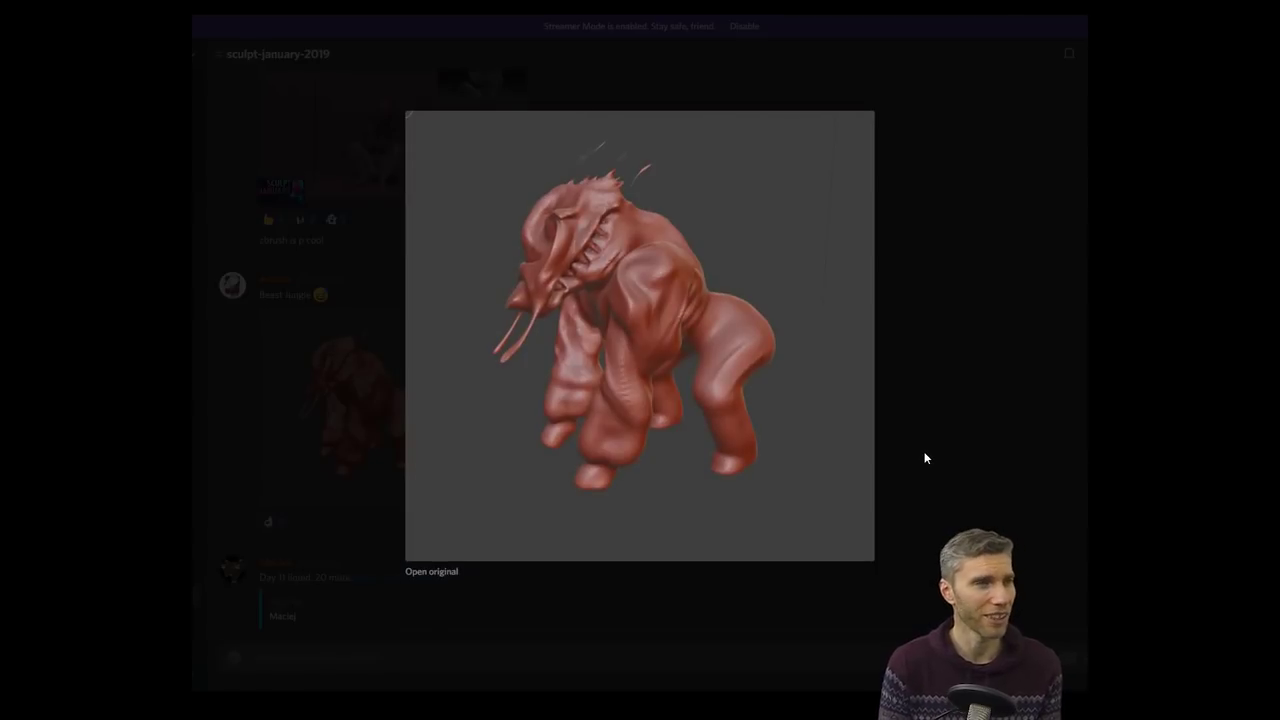
# Step: Close the Beast Jungle image, load the Day 11 liquid 3D model preview, and view the spiky-lidded eye sculpt enlarged
pyautogui.click(924, 458)
pyautogui.scroll(-3, 746, 494)
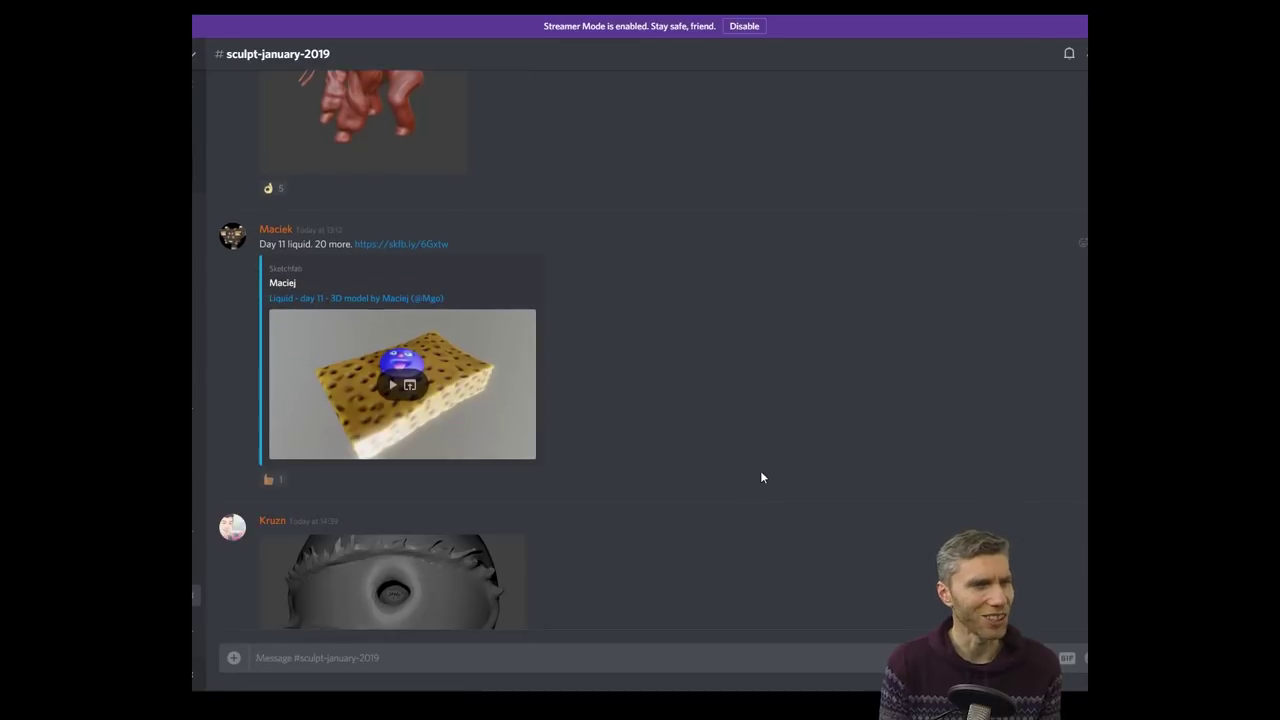
pyautogui.click(393, 384)
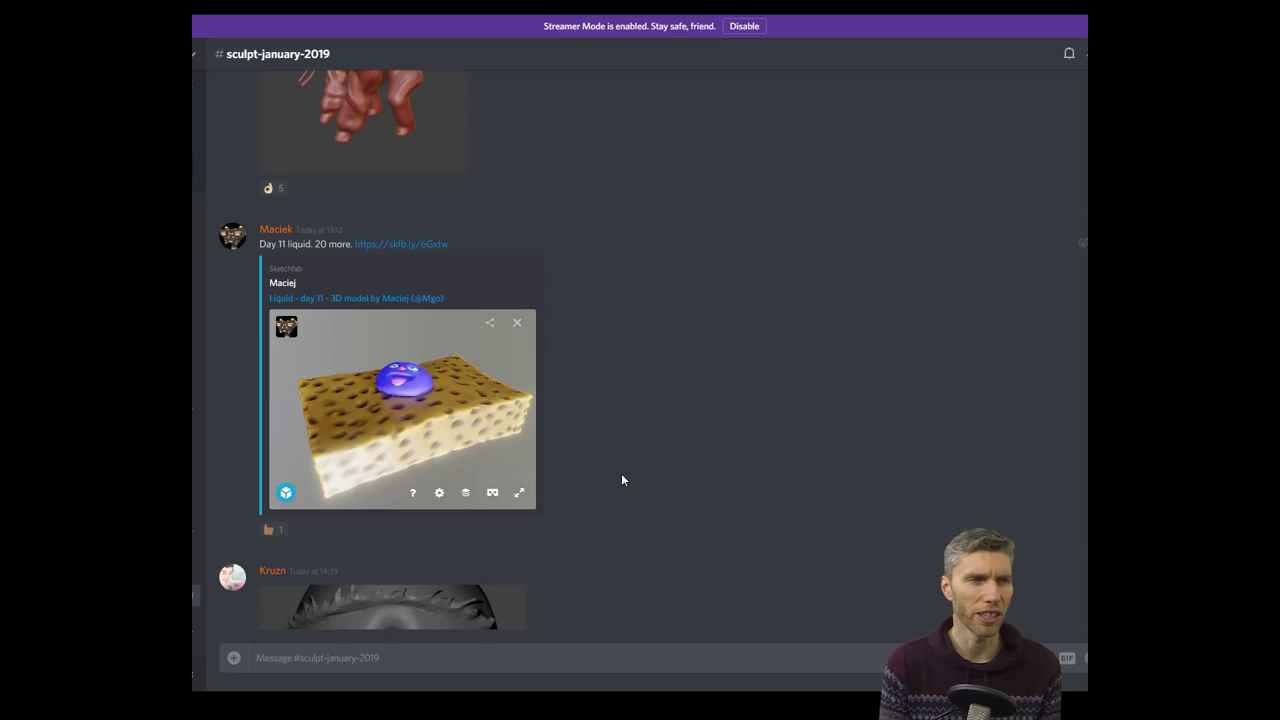
pyautogui.scroll(-3, 621, 473)
pyautogui.click(489, 416)
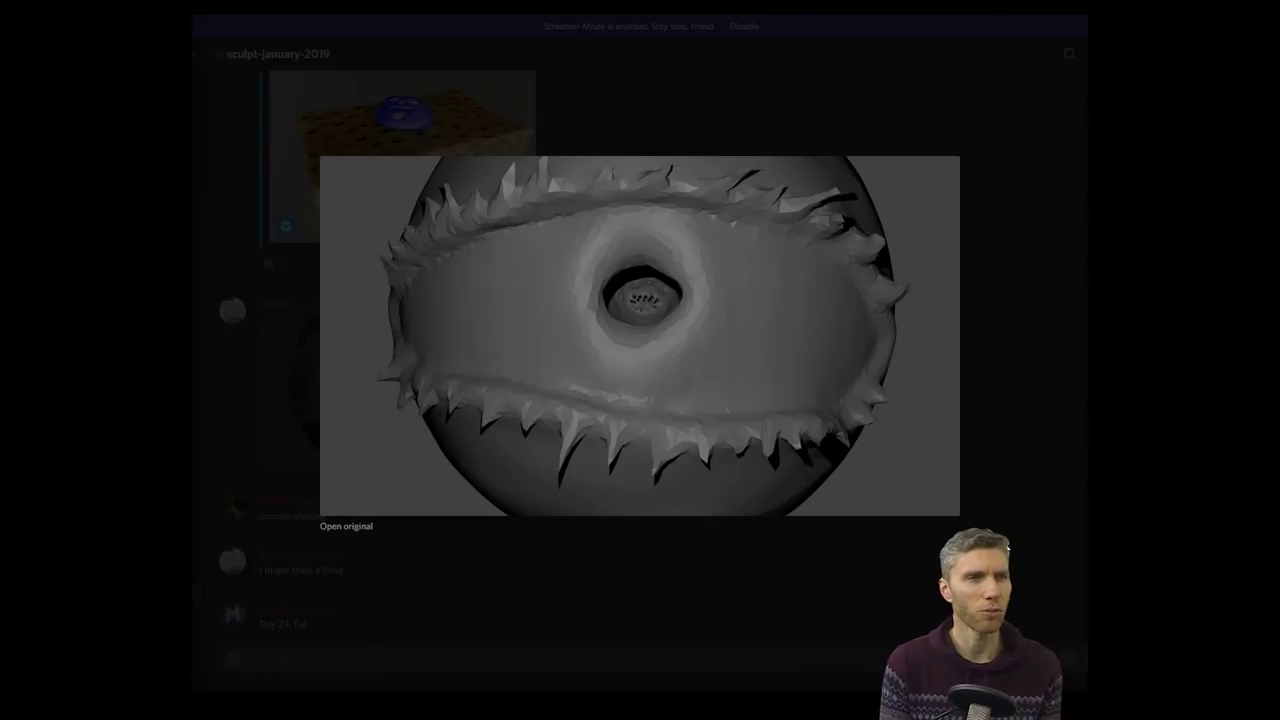
pyautogui.press('Escape')
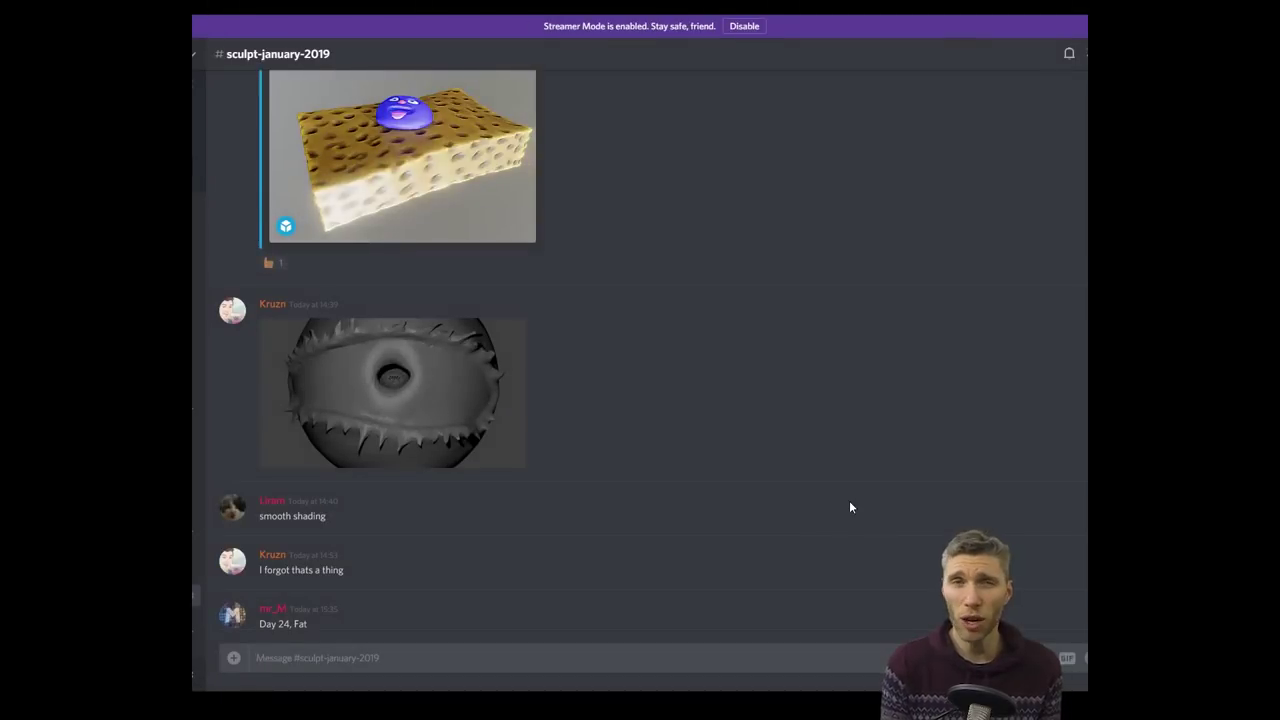
# Step: View the Day 24 Fat arm sculpt enlarged and reopen the earlier 23. Insanity image in the channel
pyautogui.scroll(-5, 850, 506)
pyautogui.click(434, 386)
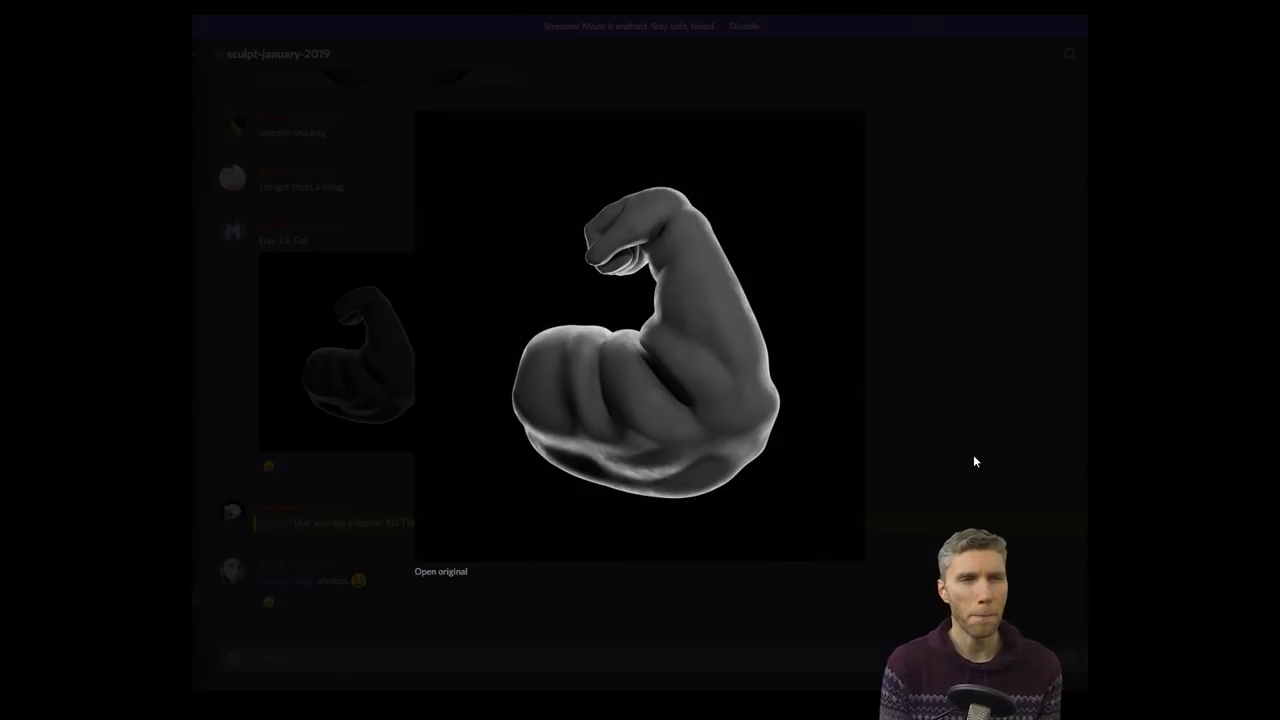
pyautogui.click(973, 454)
pyautogui.scroll(5, 898, 490)
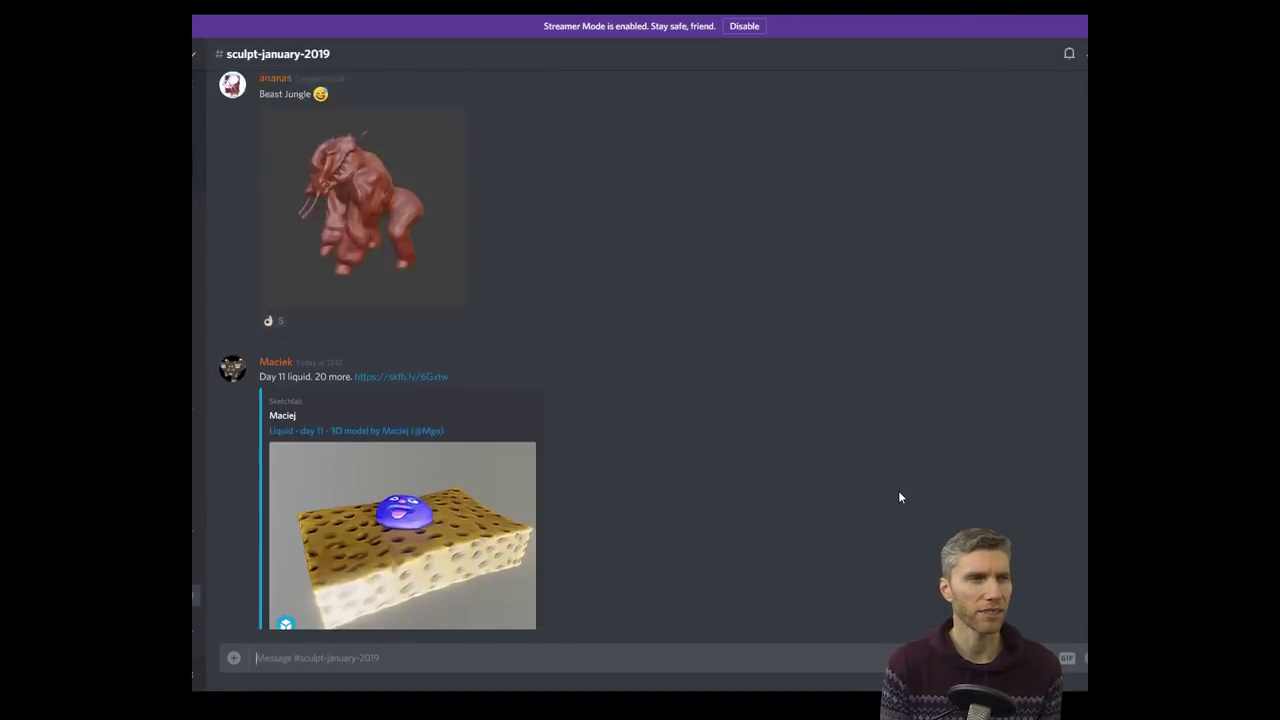
pyautogui.scroll(5, 898, 497)
pyautogui.click(485, 373)
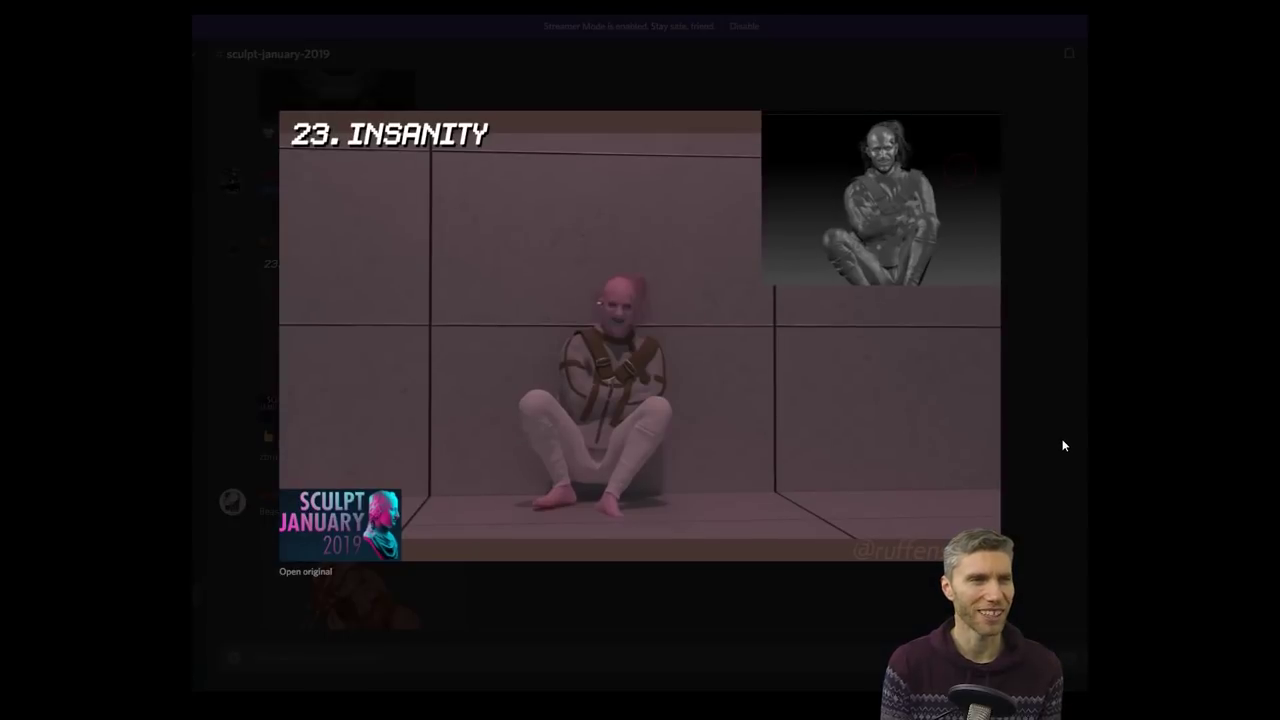